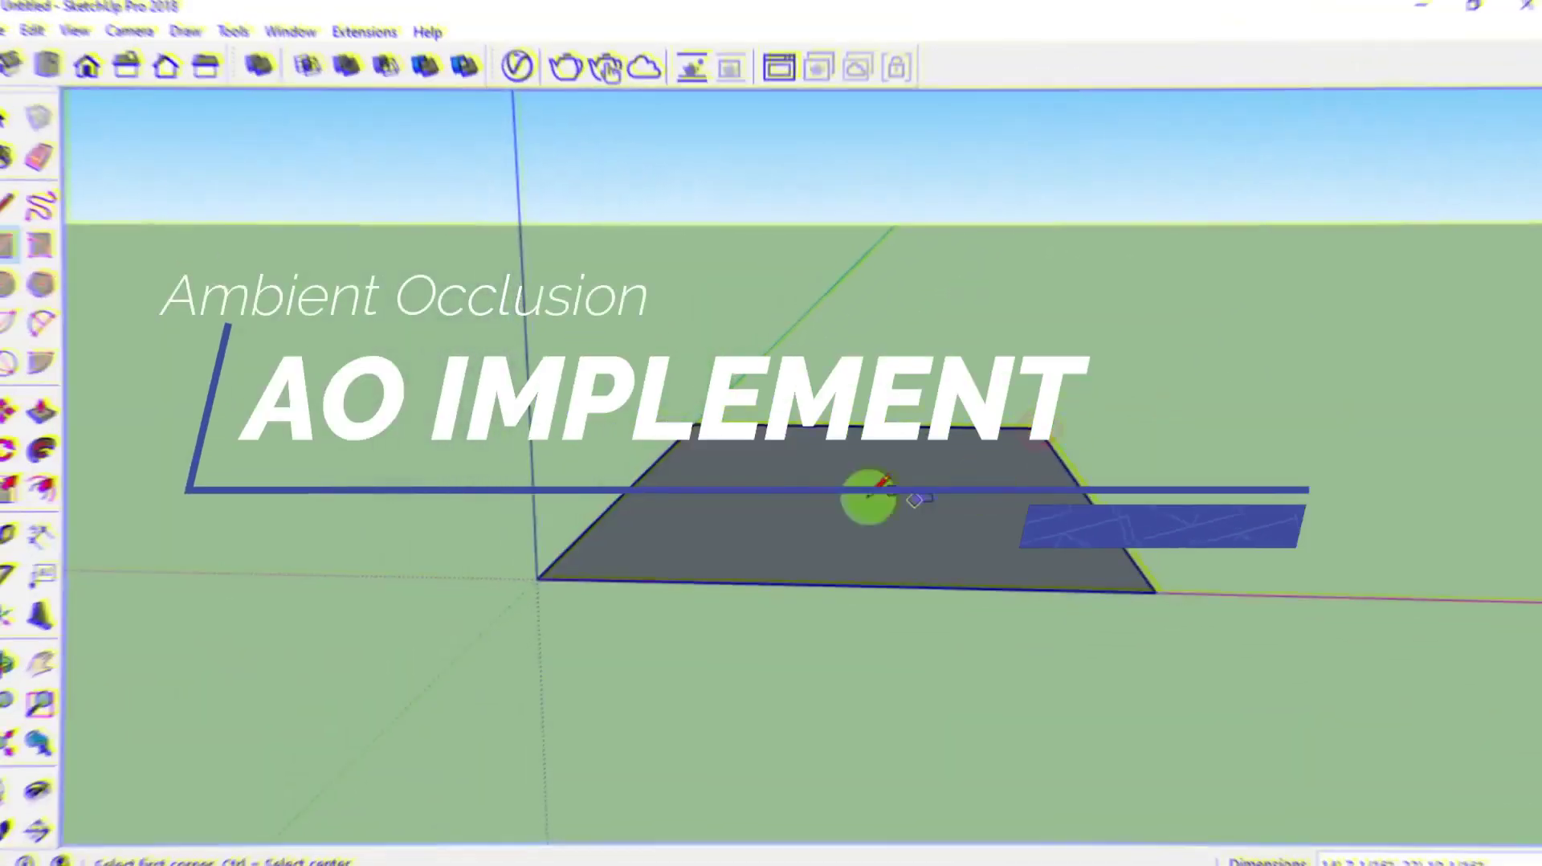
Step: Raise a box from the rectangle drawn on the ground face and split its side face with a line below the upper edge
{"action": "left_click", "coordinate": [60, 410]}
{"action": "mouse_move", "coordinate": [792, 482]}
{"action": "left_mouse_down"}
{"action": "mouse_move", "coordinate": [802, 430]}
{"action": "mouse_move", "coordinate": [682, 385]}
{"action": "left_mouse_up"}
{"action": "key", "text": "l"}
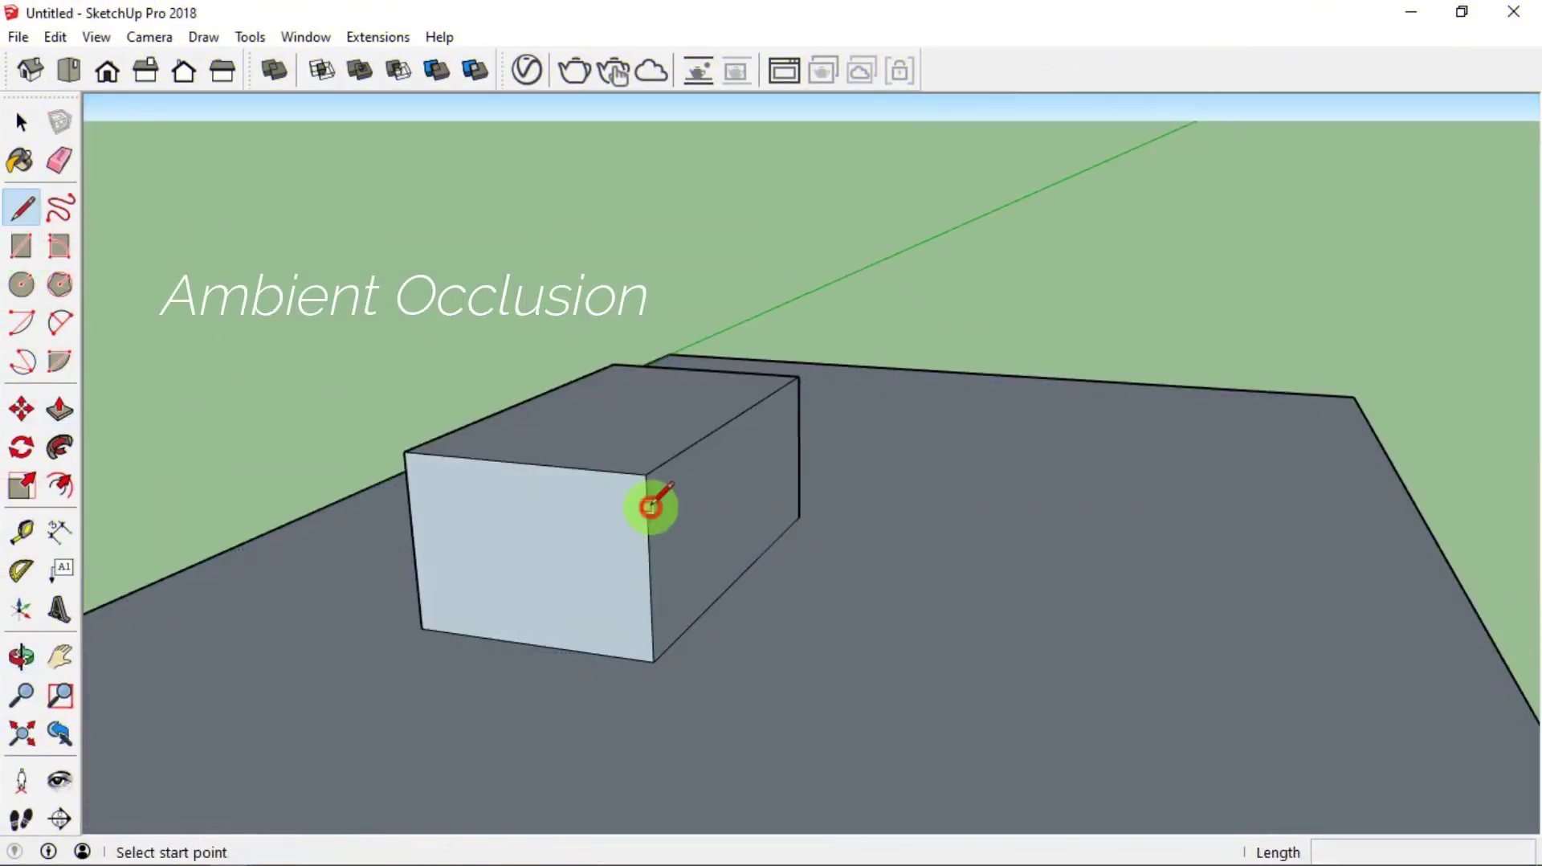
{"action": "left_click", "coordinate": [647, 506]}
{"action": "left_click", "coordinate": [799, 409]}
Step: Push/Pull the split side face so the upper part of the box overhangs by about 1' 1 7/8"
{"action": "left_click", "coordinate": [60, 410]}
{"action": "mouse_move", "coordinate": [723, 450]}
{"action": "left_mouse_down"}
{"action": "mouse_move", "coordinate": [798, 495]}
{"action": "mouse_move", "coordinate": [819, 594]}
{"action": "left_mouse_up"}
{"action": "key", "text": "o"}
{"action": "key", "text": "p"}
{"action": "middle_click_drag", "start_coordinate": [819, 594], "coordinate": [812, 227]}
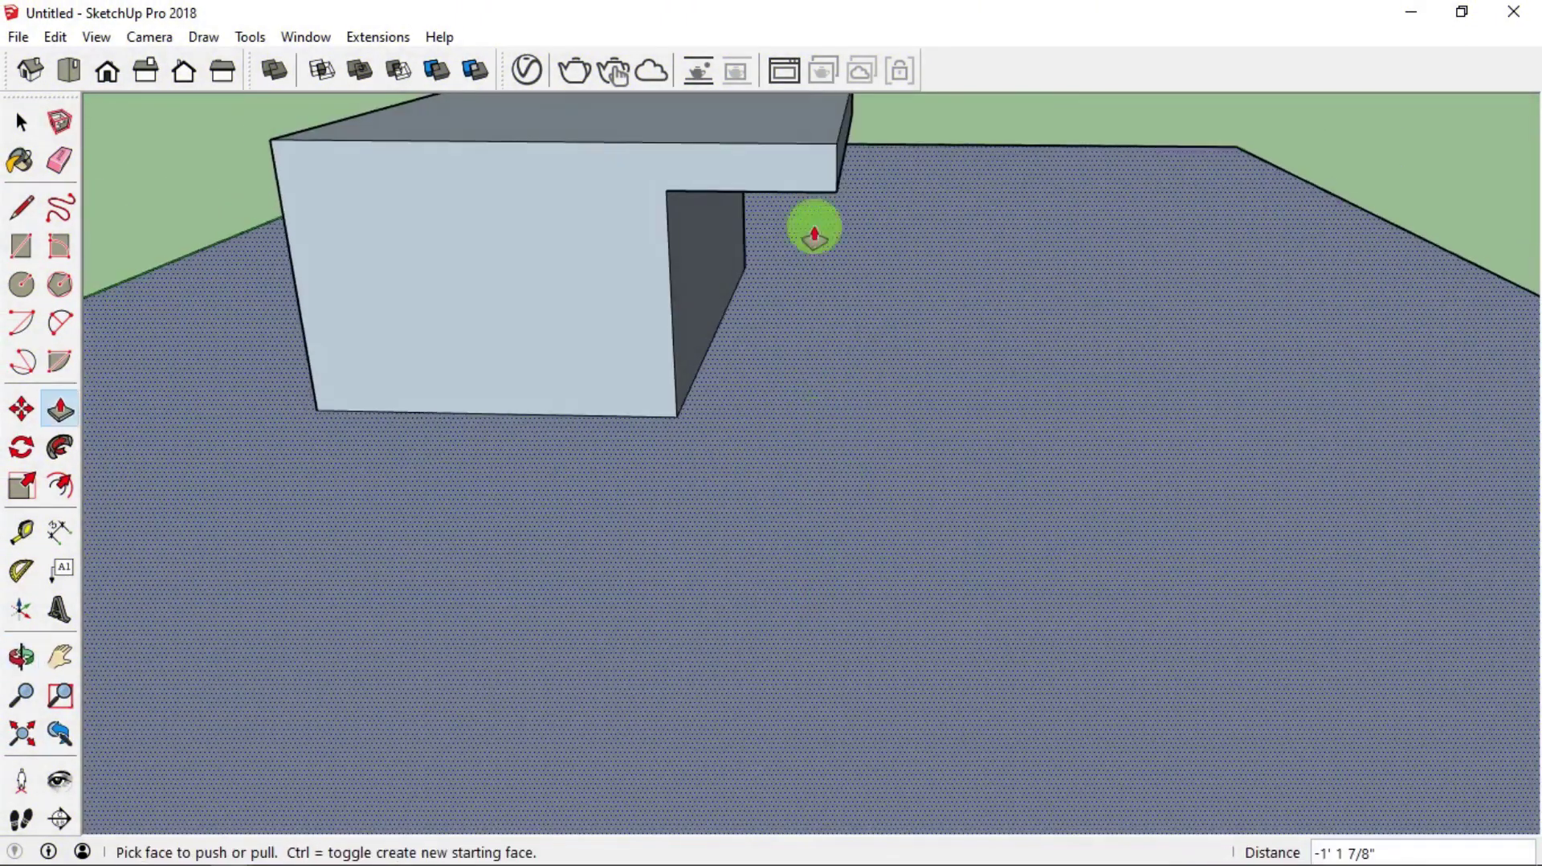
Step: Render the scene with V-Ray and enable the frame buffer's render history
{"action": "left_click", "coordinate": [561, 71]}
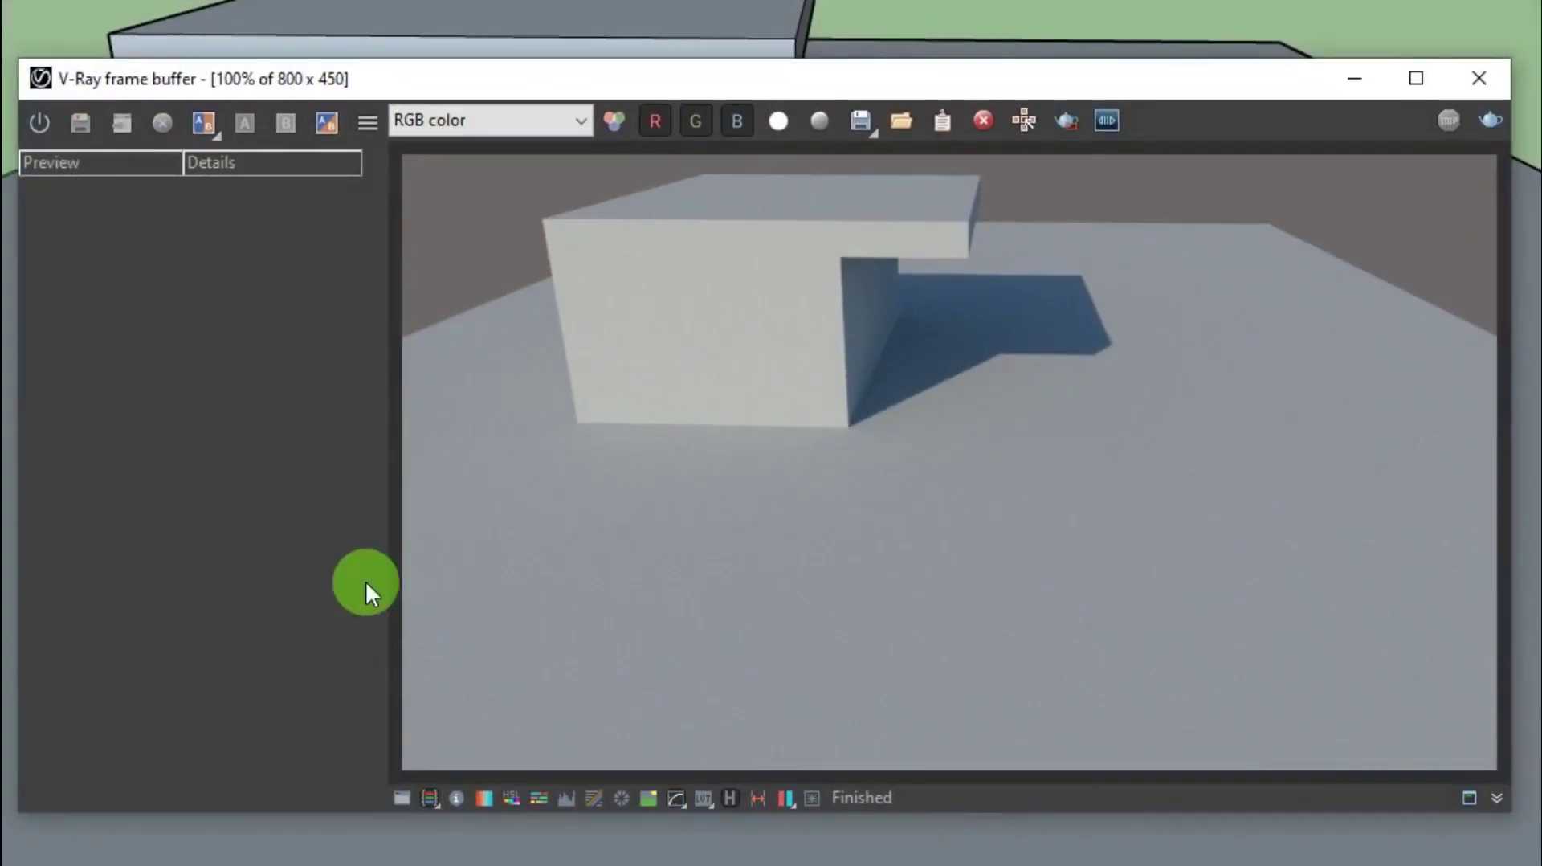
{"action": "left_click", "coordinate": [41, 126]}
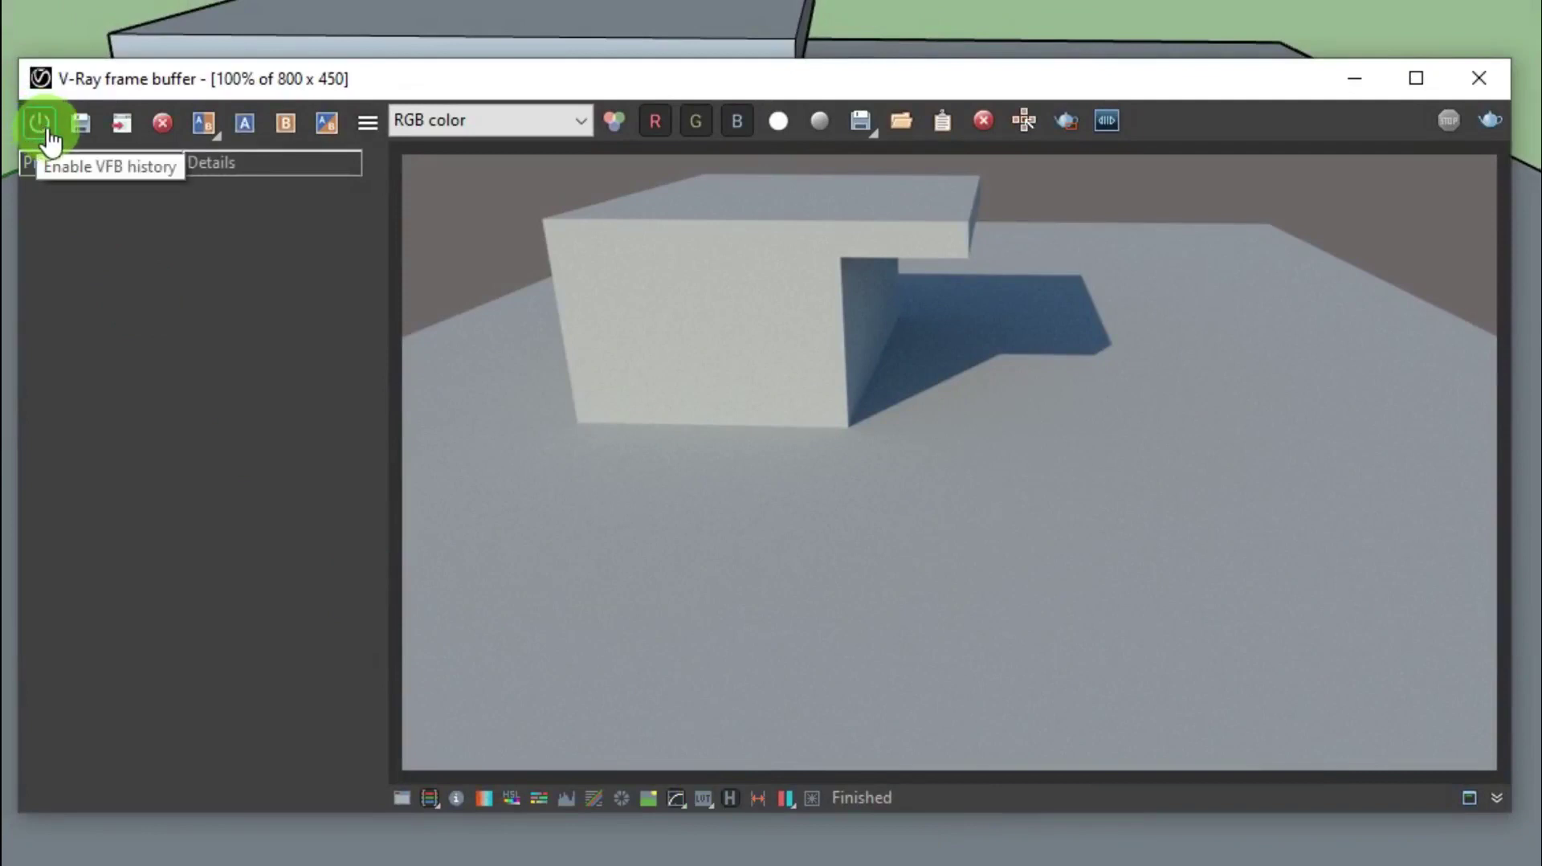
{"action": "left_click", "coordinate": [42, 125]}
Step: Set the render history directory to Documents with Auto Save enabled, and save the current render to the history
{"action": "left_click", "coordinate": [363, 120]}
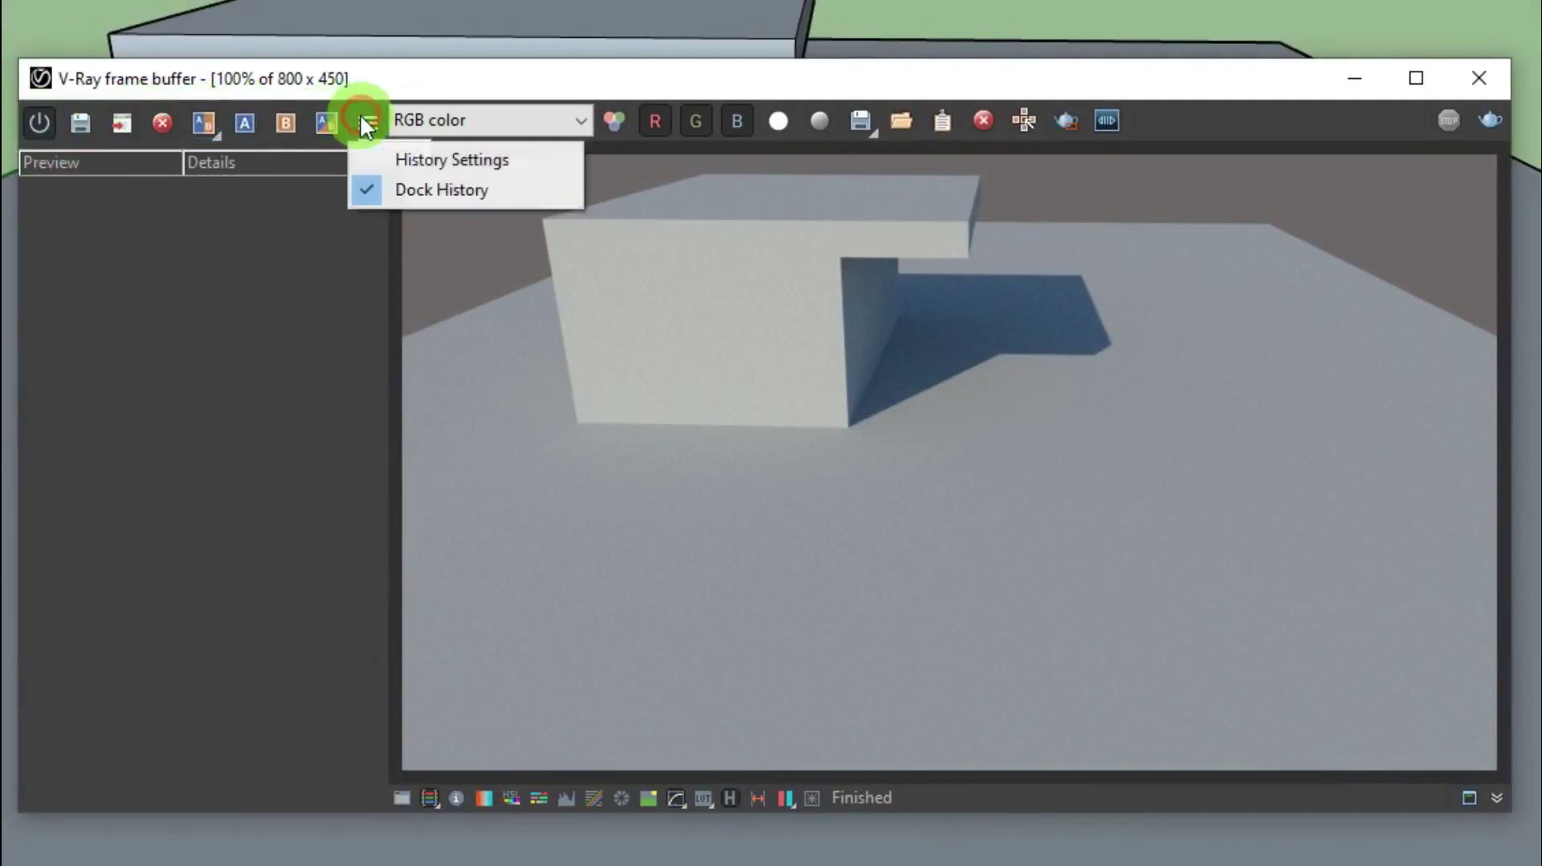
{"action": "left_click", "coordinate": [406, 161]}
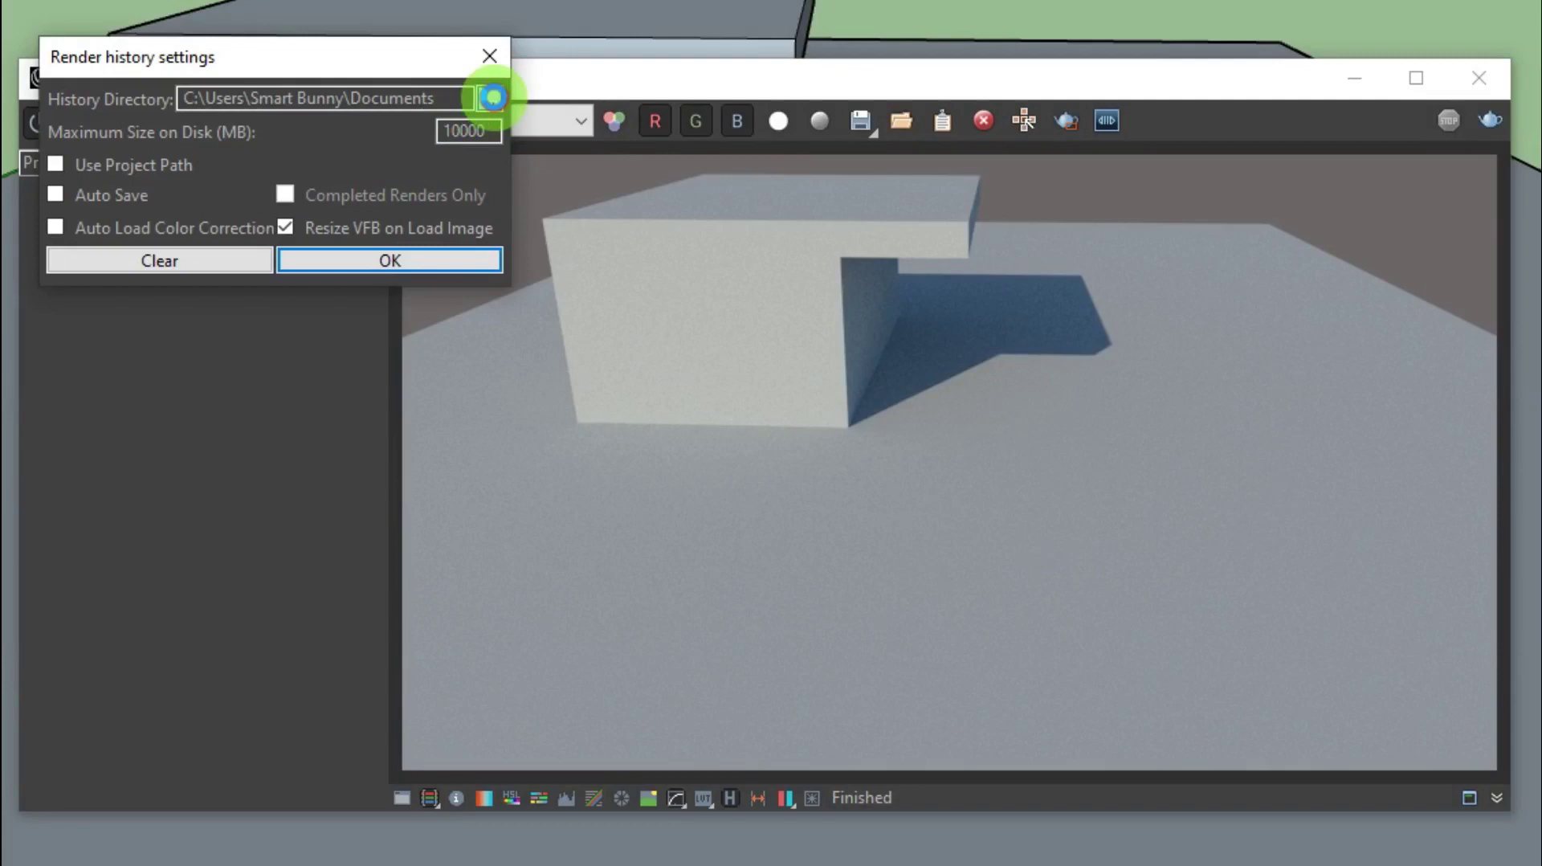
{"action": "left_click", "coordinate": [492, 97]}
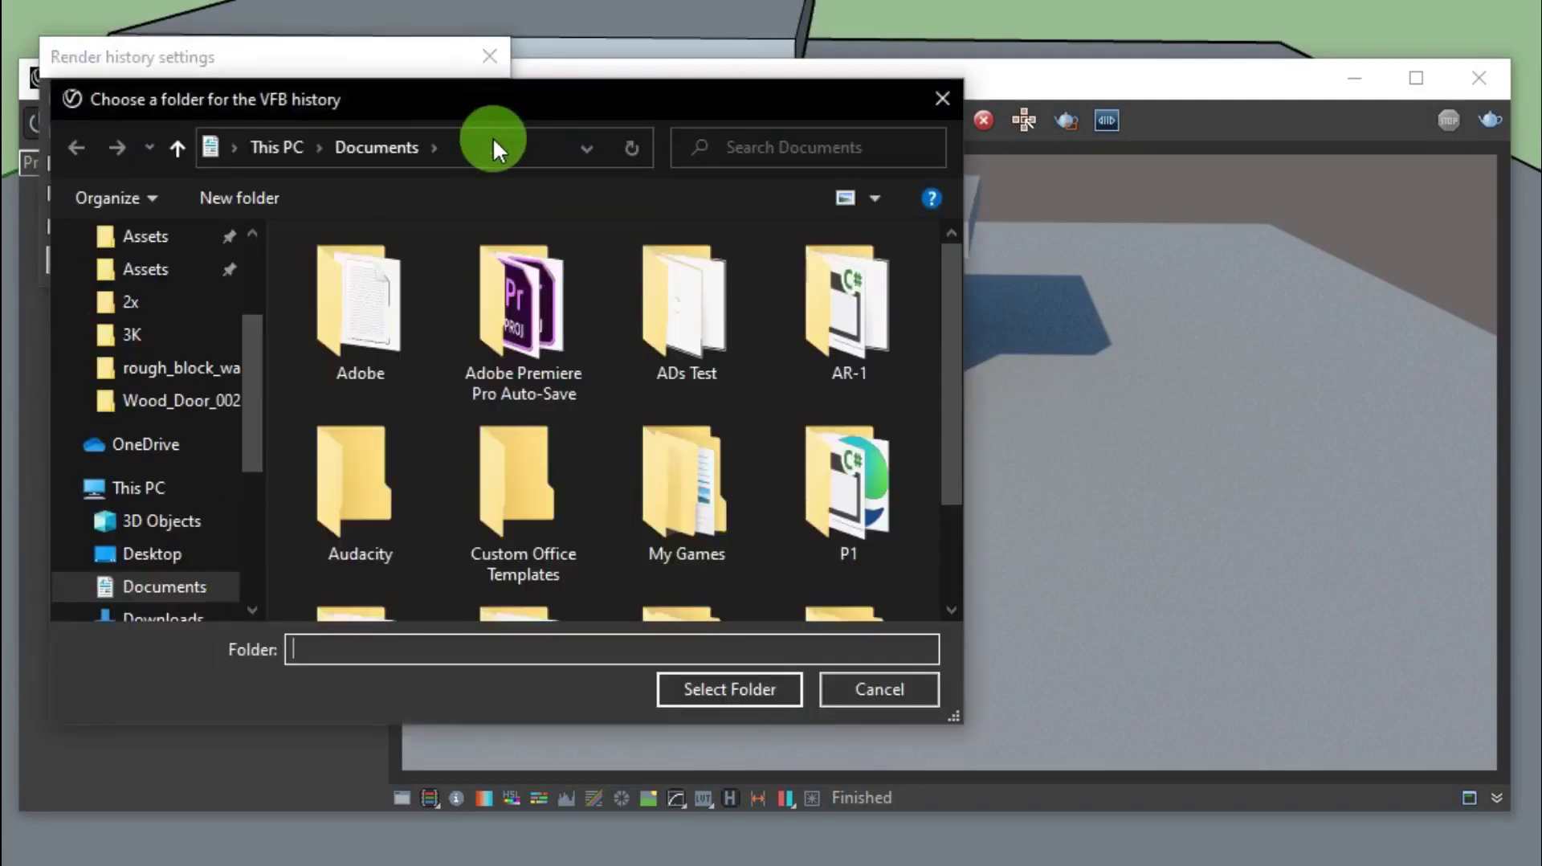
{"action": "left_click", "coordinate": [129, 586]}
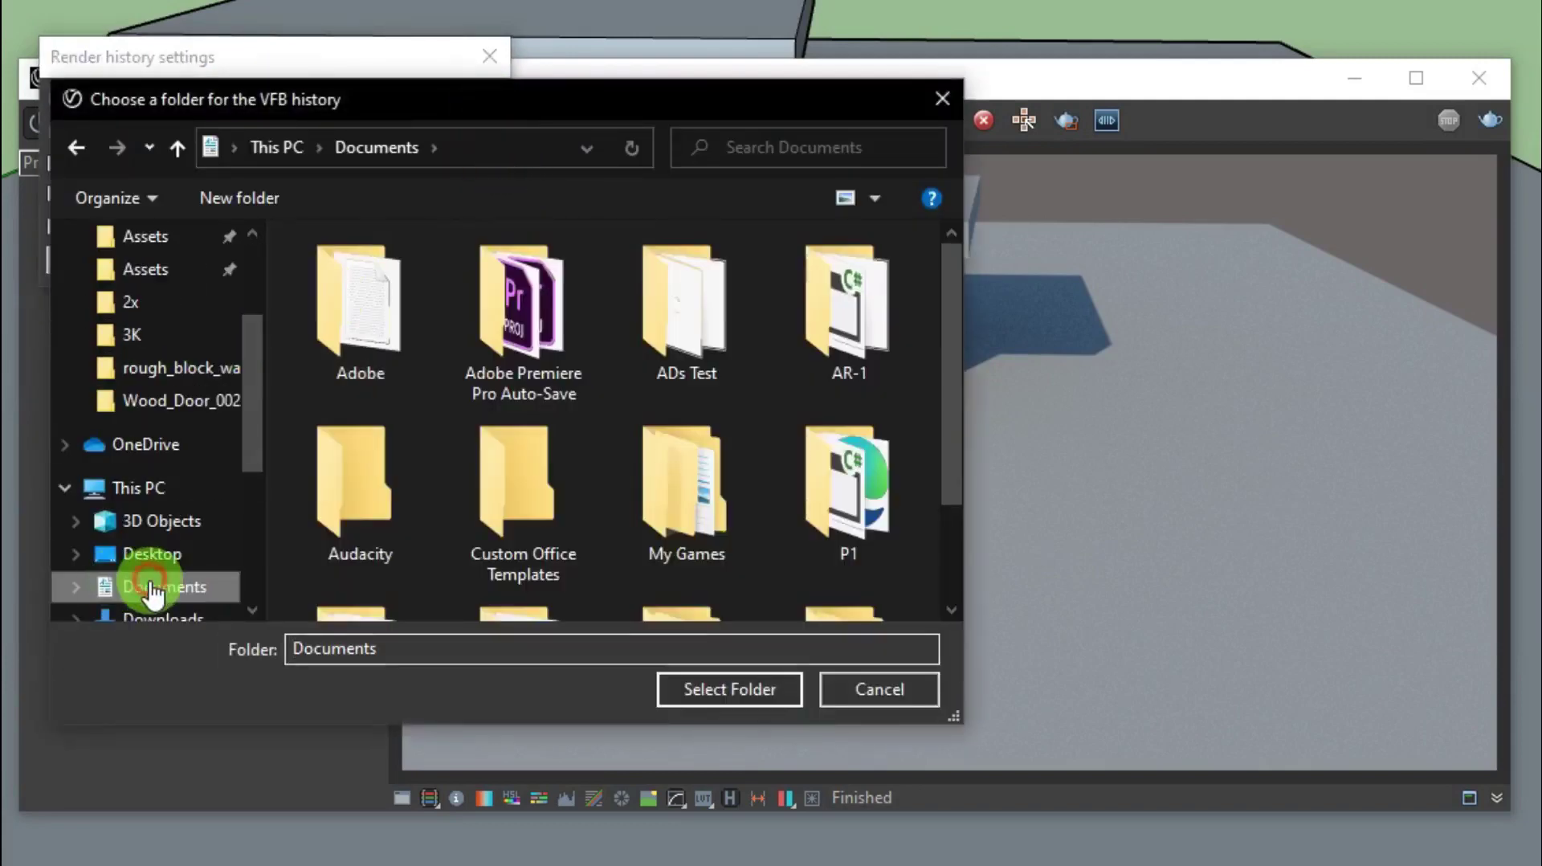
{"action": "left_click", "coordinate": [767, 692]}
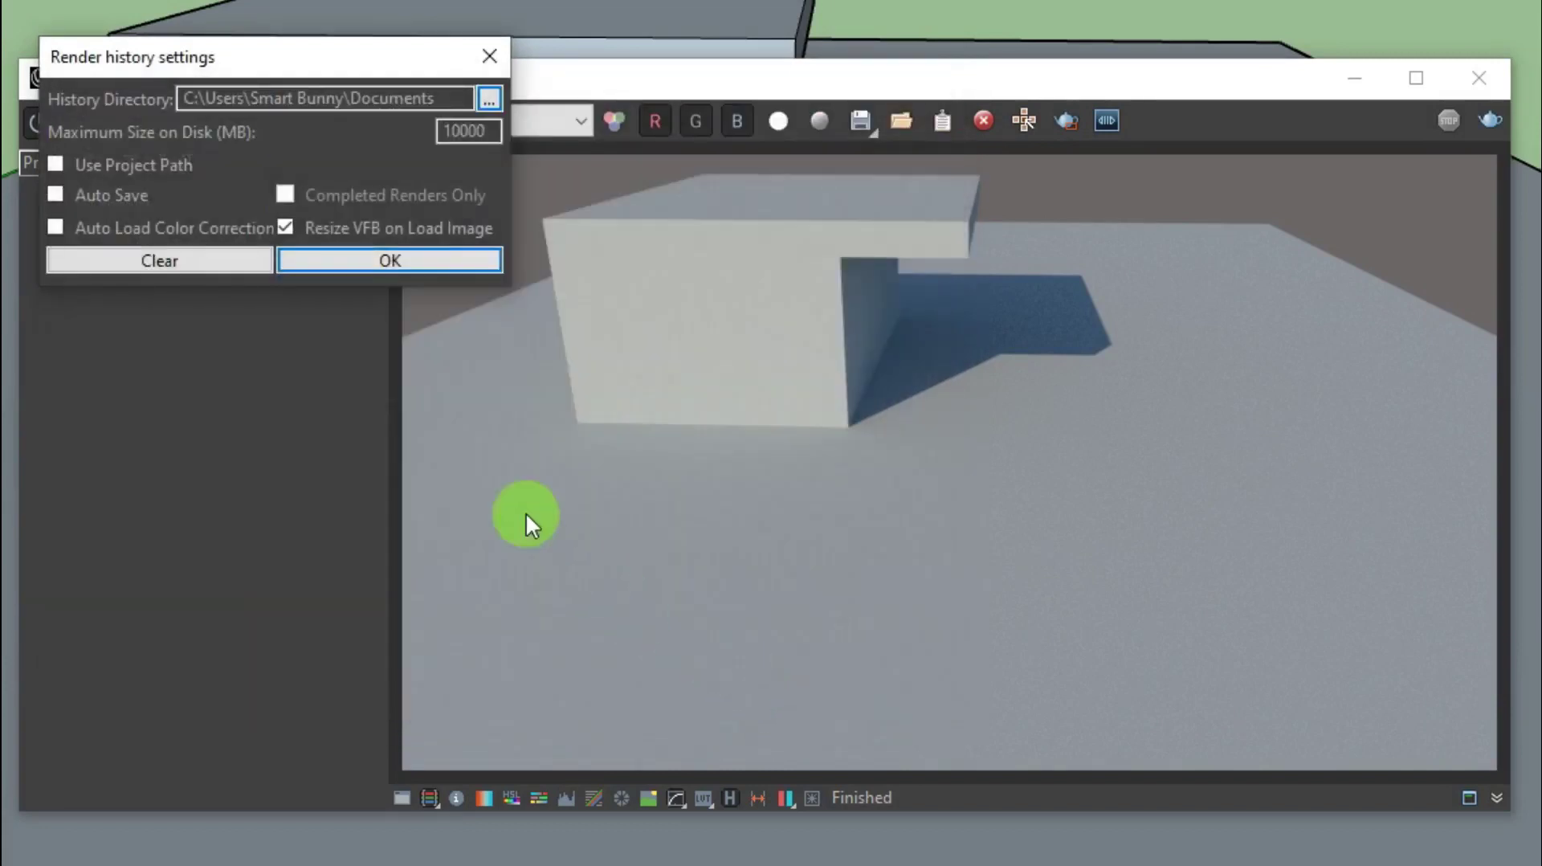
{"action": "left_click", "coordinate": [55, 195]}
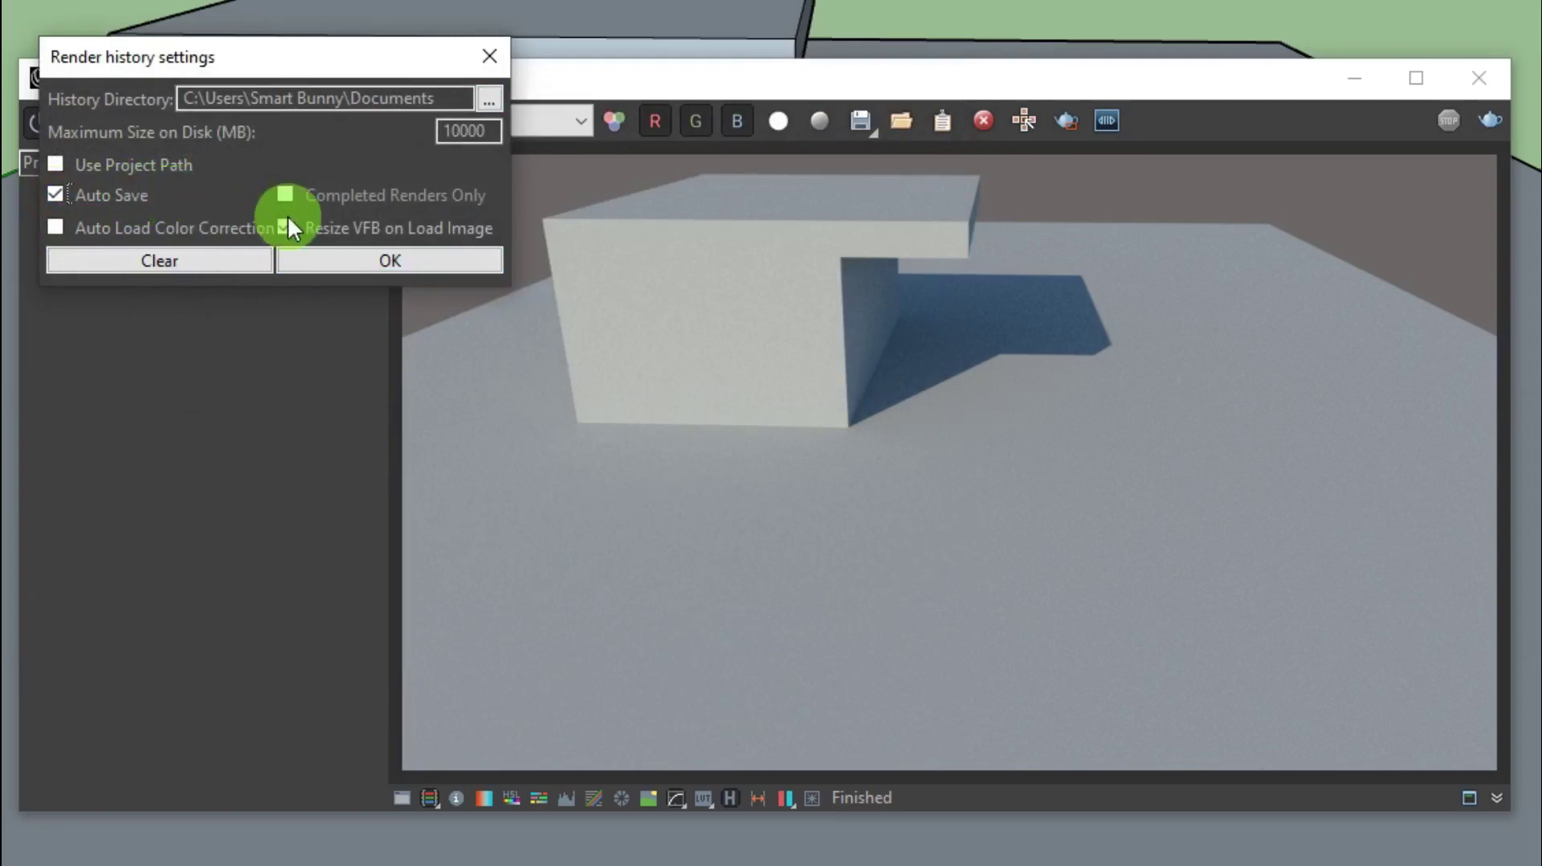
{"action": "left_click", "coordinate": [424, 257]}
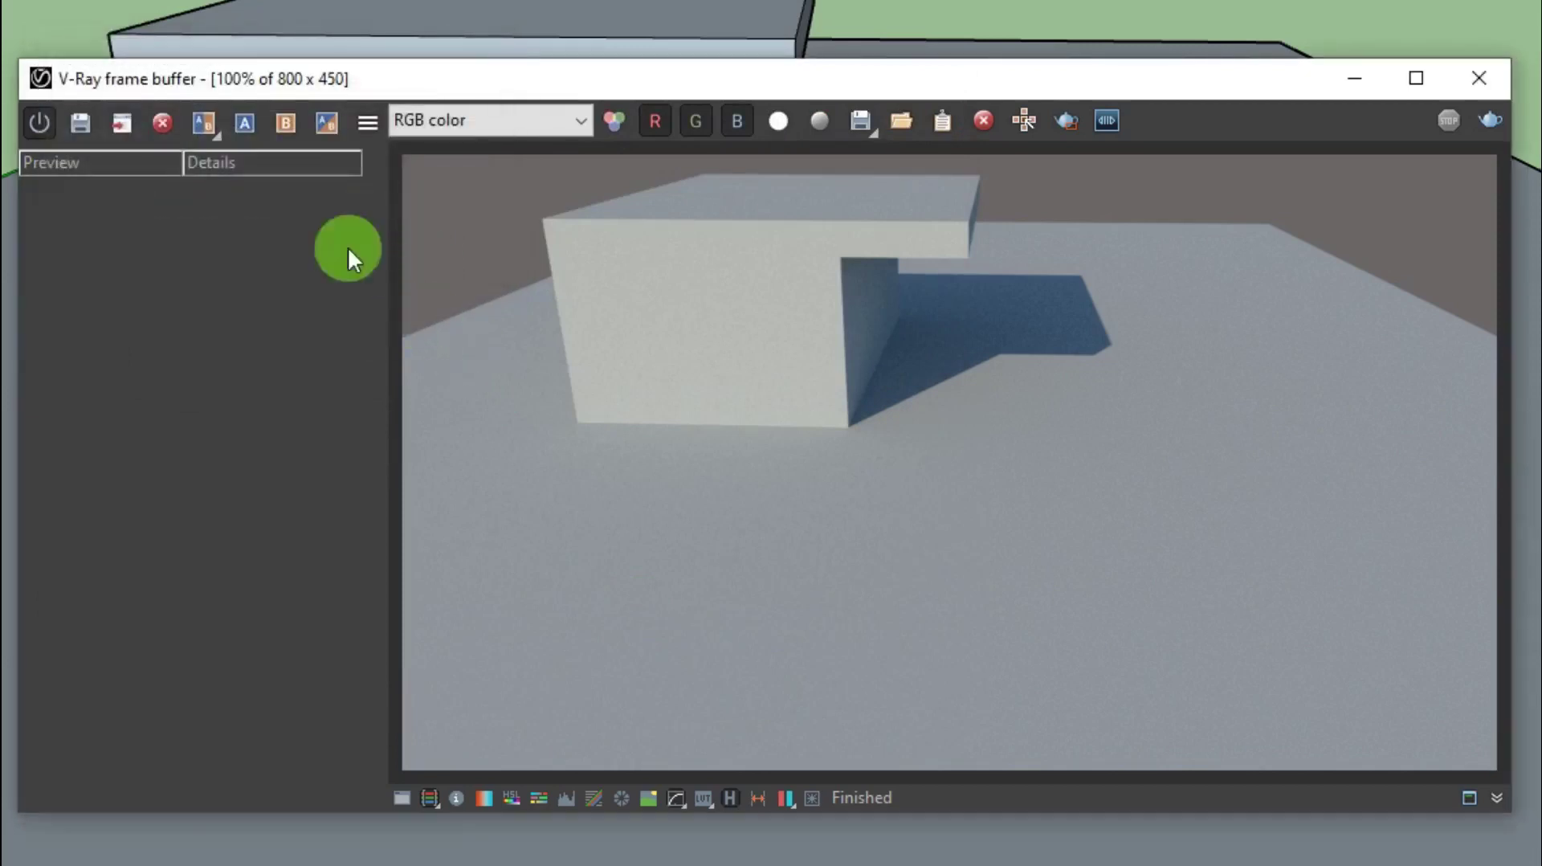
{"action": "left_click", "coordinate": [81, 124]}
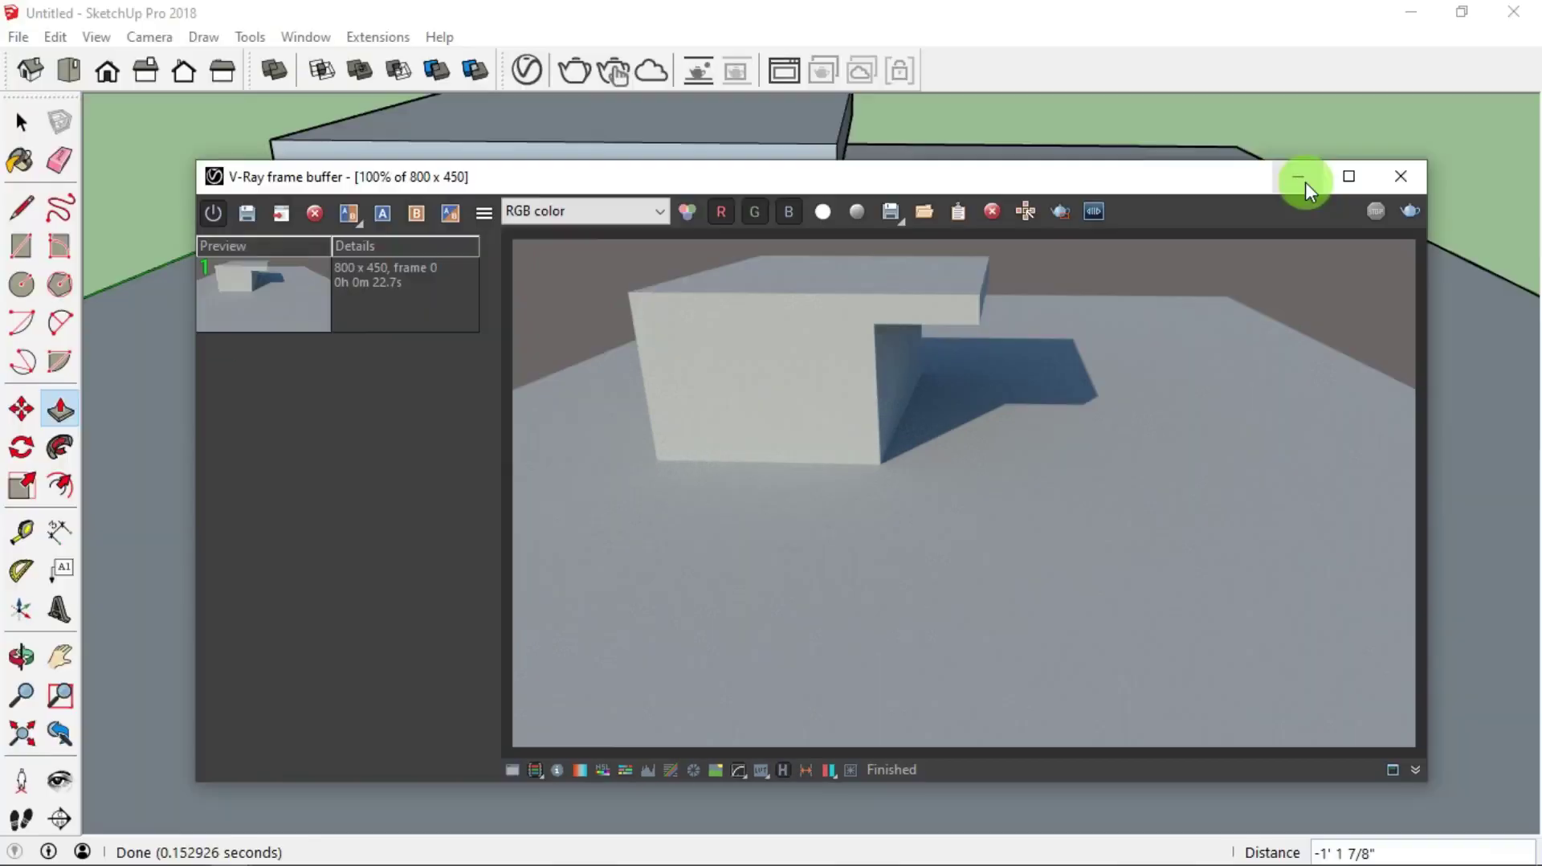
{"action": "left_click", "coordinate": [1364, 84]}
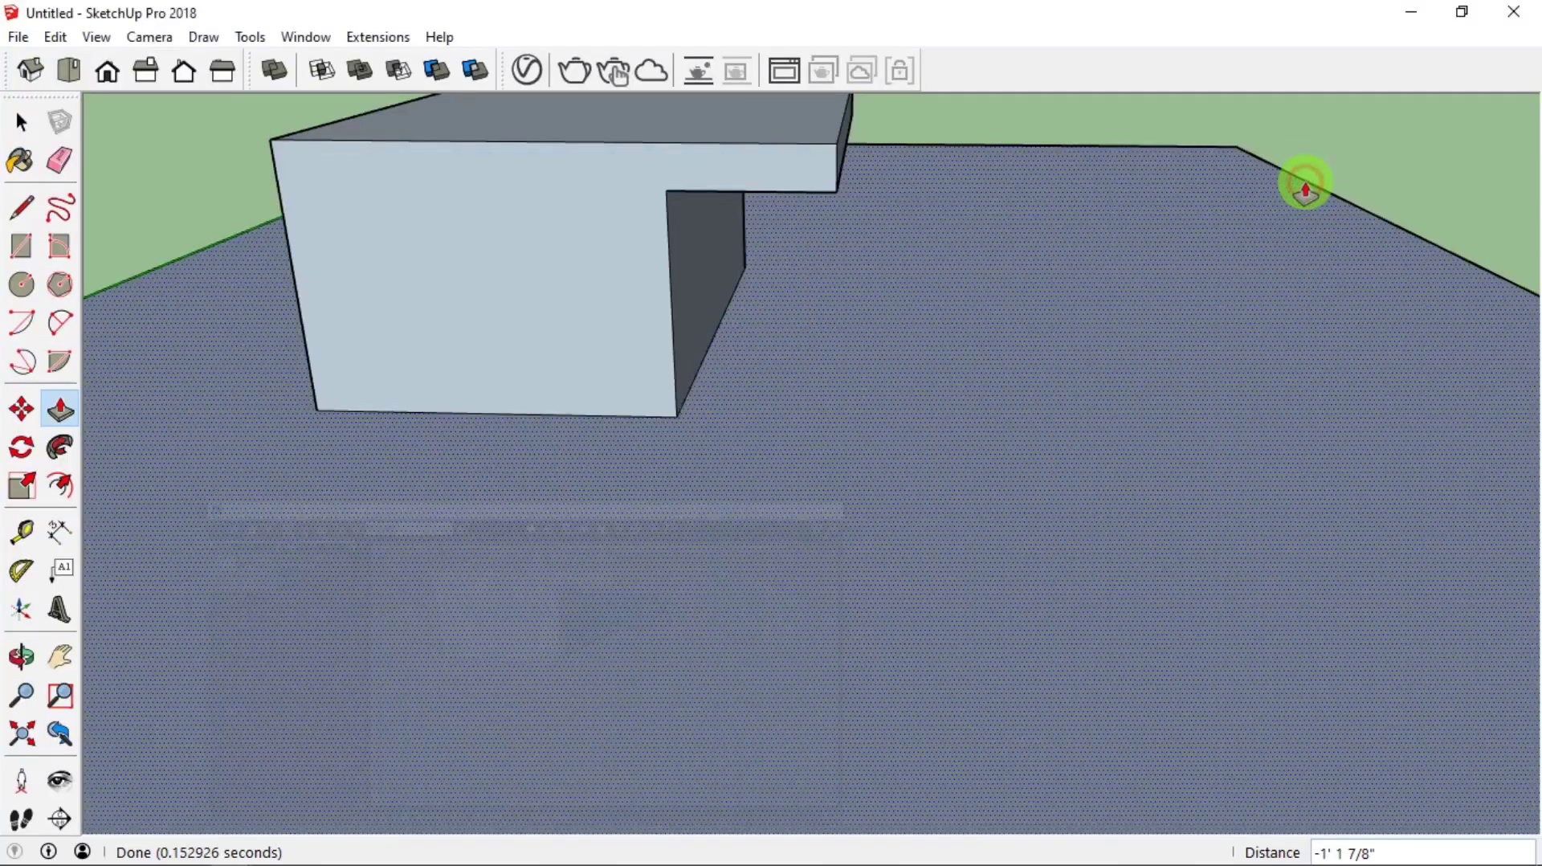
Step: Switch the Global Illumination section of the V-Ray render settings to its advanced settings
{"action": "left_click", "coordinate": [527, 70]}
{"action": "left_click", "coordinate": [1022, 239]}
{"action": "left_click_drag", "start_coordinate": [1046, 195], "coordinate": [738, 95]}
{"action": "left_click", "coordinate": [899, 215]}
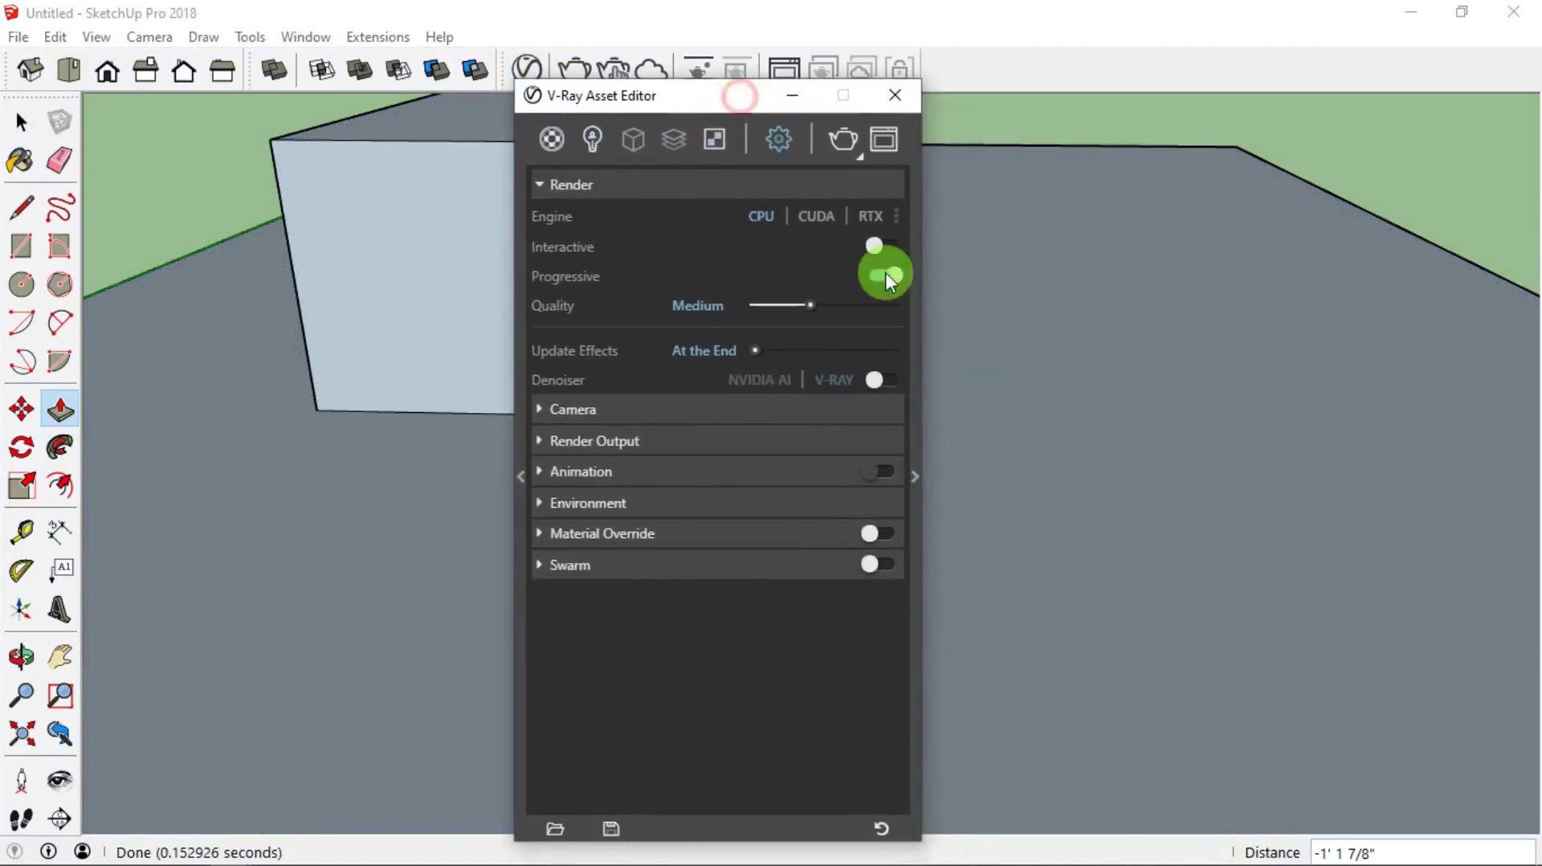
{"action": "left_click", "coordinate": [915, 474]}
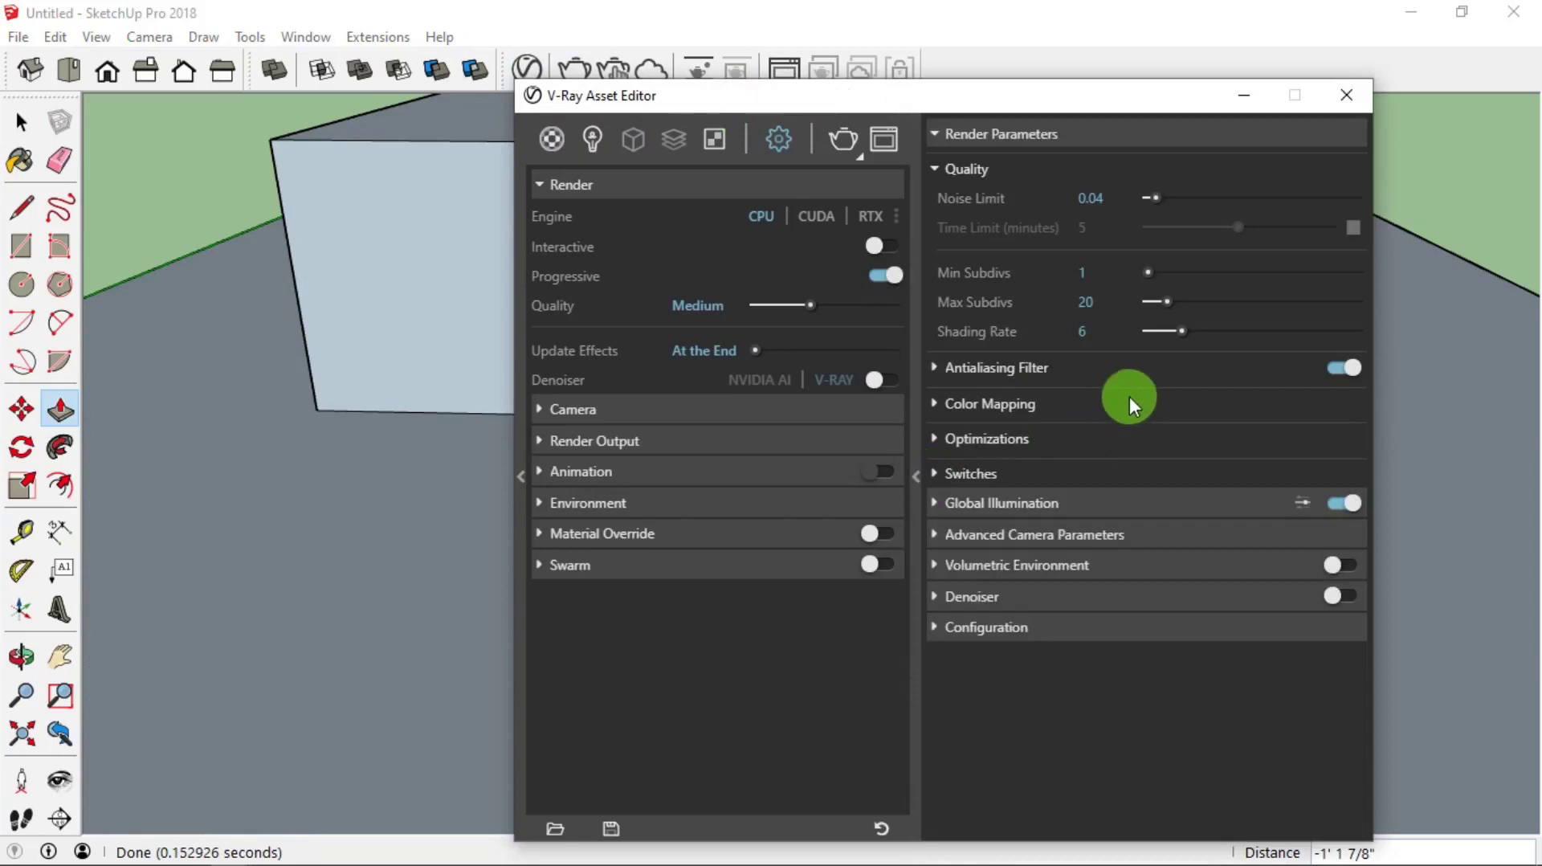
{"action": "left_click", "coordinate": [934, 504]}
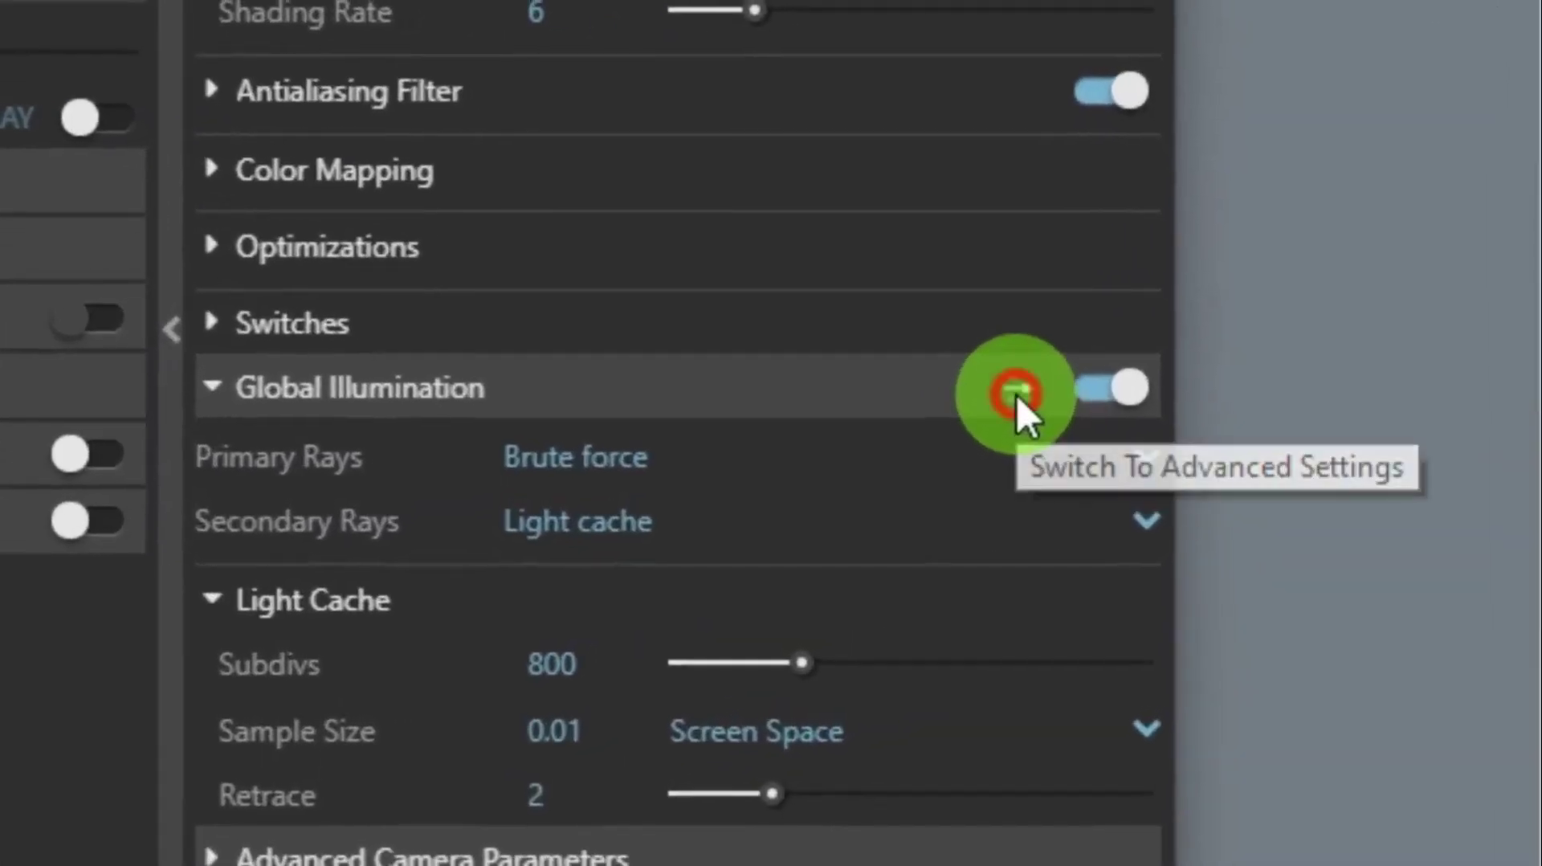
{"action": "left_click", "coordinate": [1013, 402]}
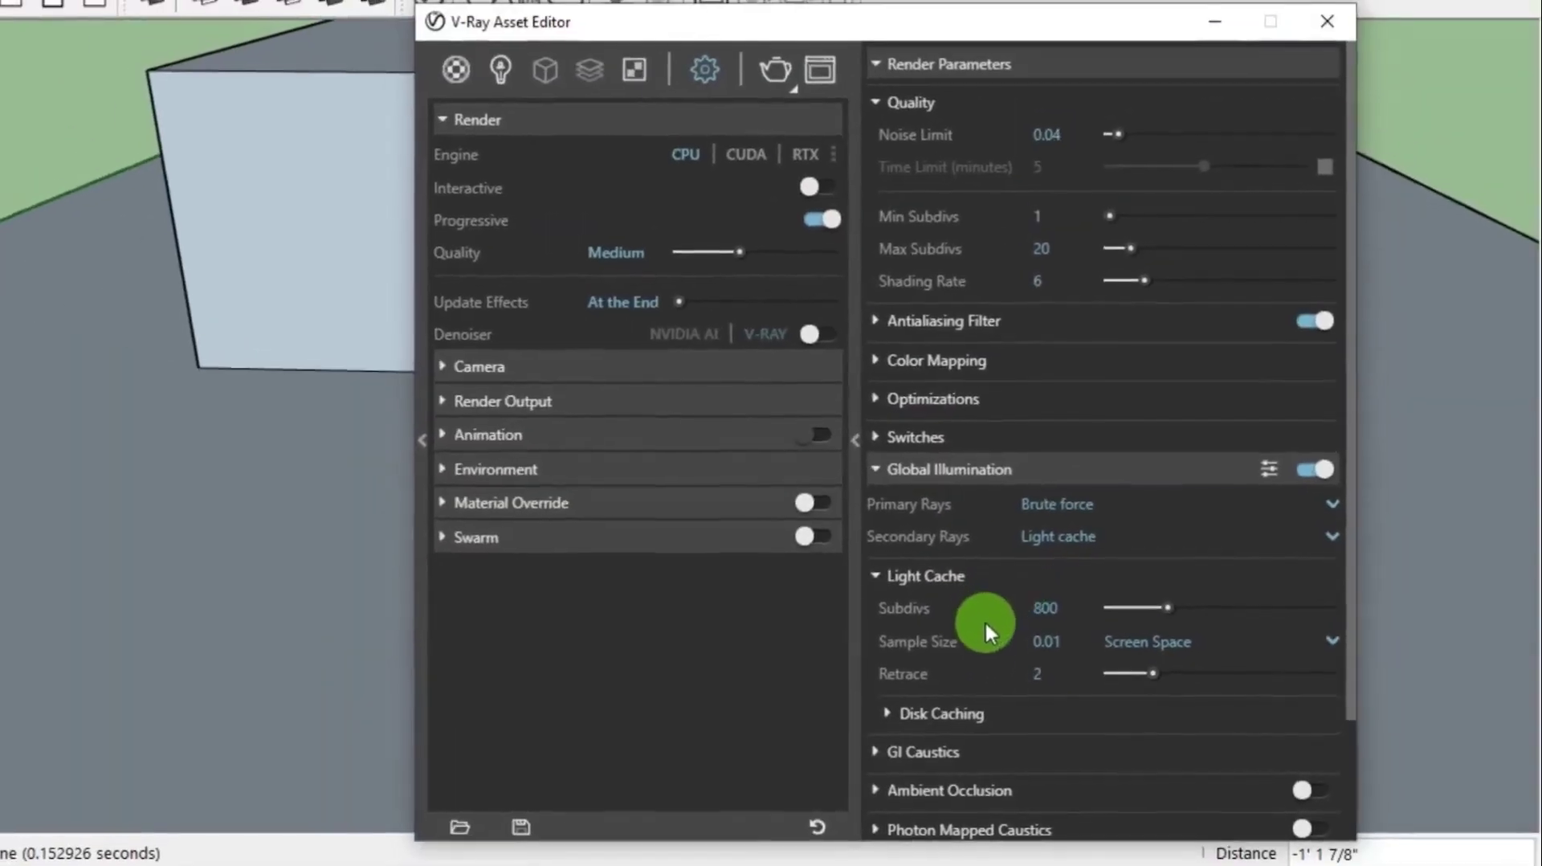
Step: Enable Ambient Occlusion in the Global Illumination settings and set its radius to 7.94
{"action": "scroll", "coordinate": [985, 620], "scroll_direction": "down", "scroll_amount": 3}
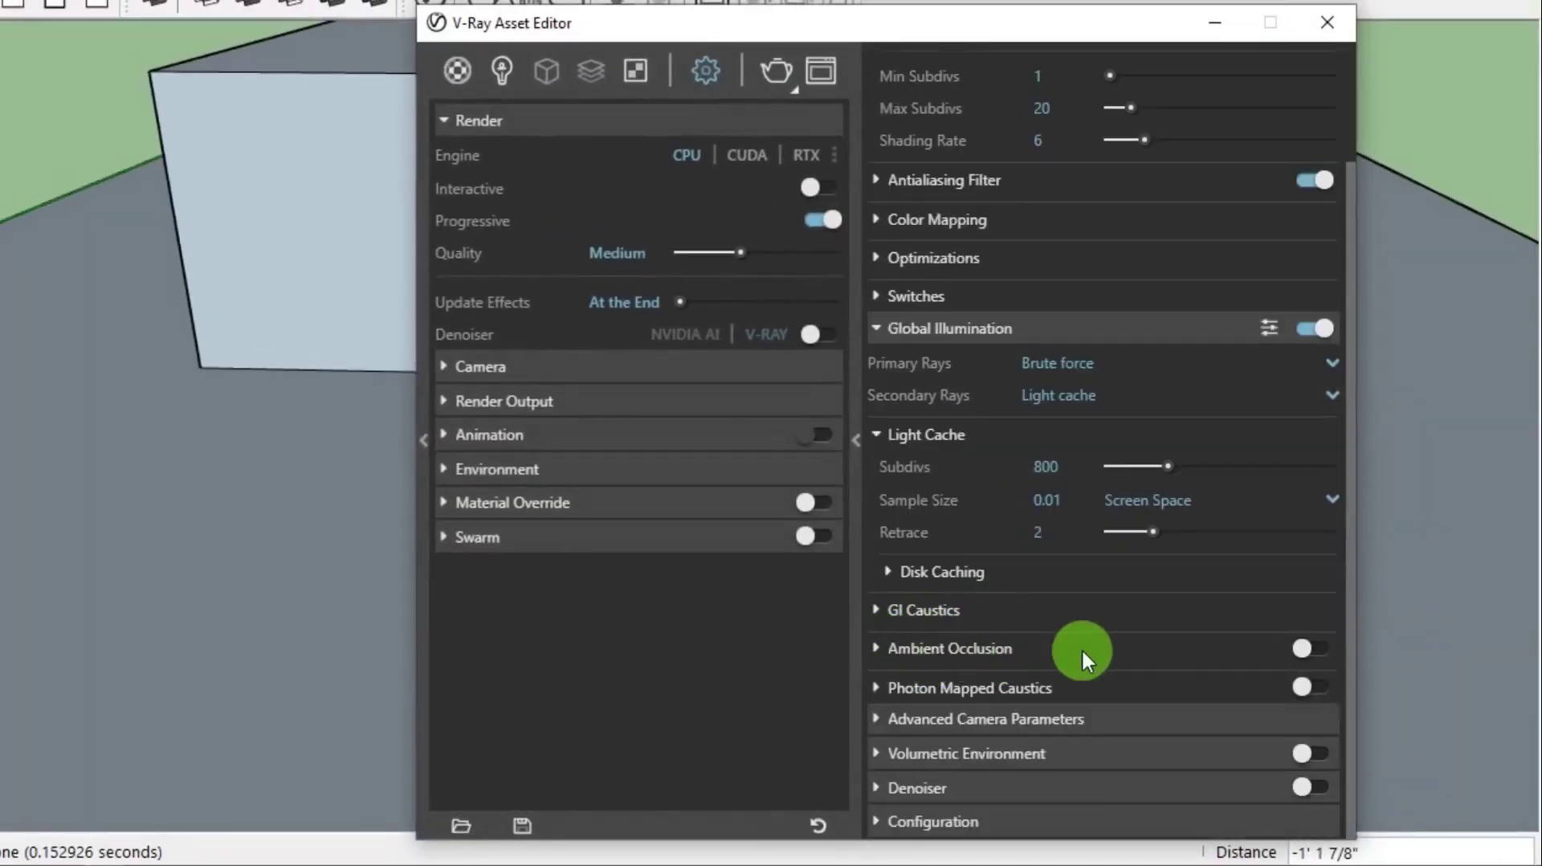
{"action": "left_click", "coordinate": [1303, 647]}
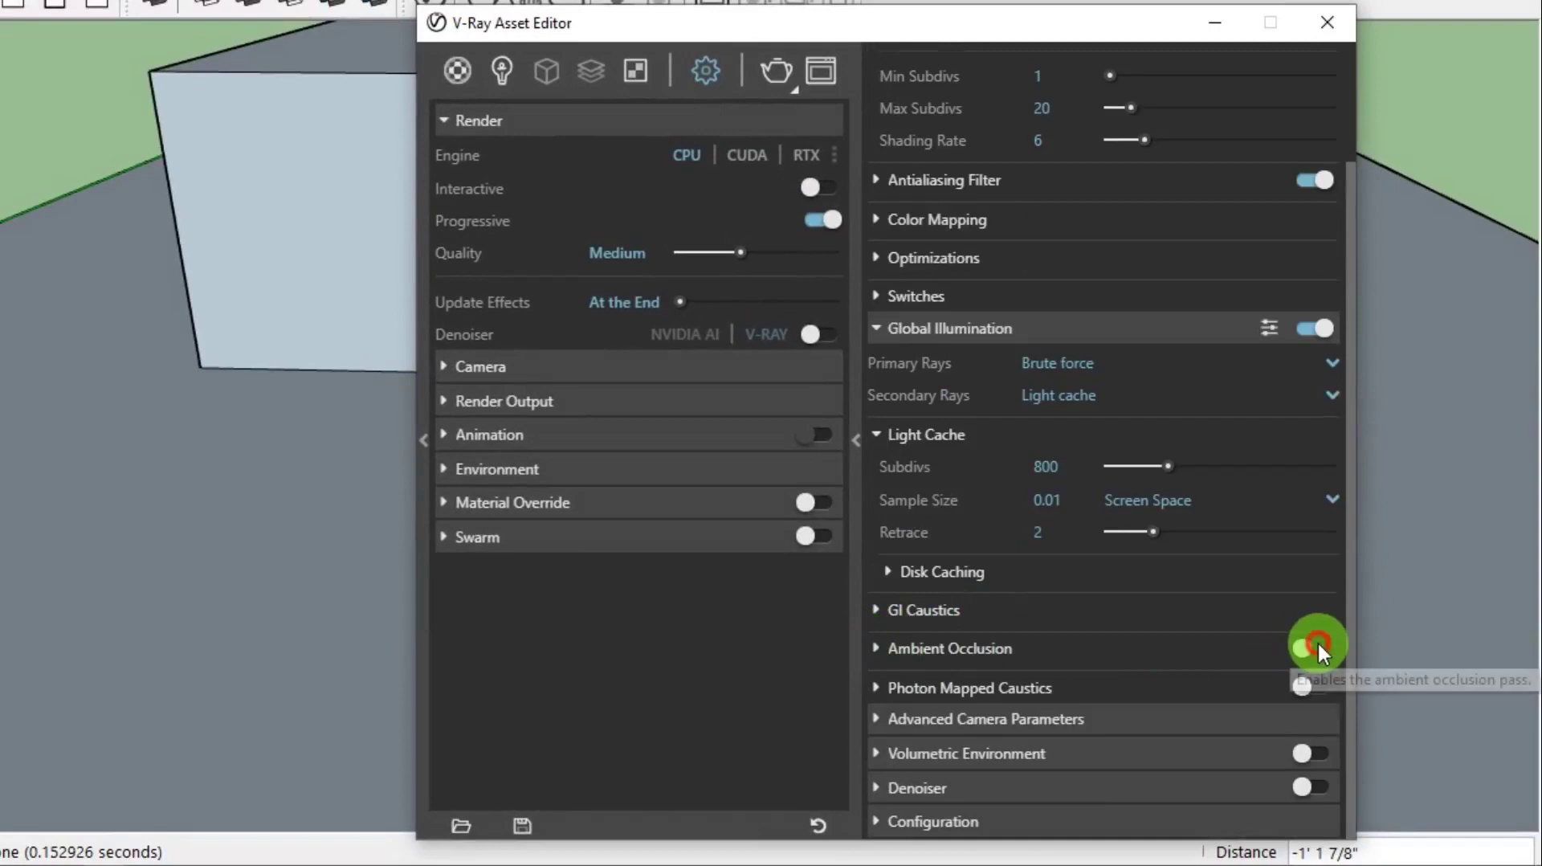
{"action": "left_click", "coordinate": [876, 648]}
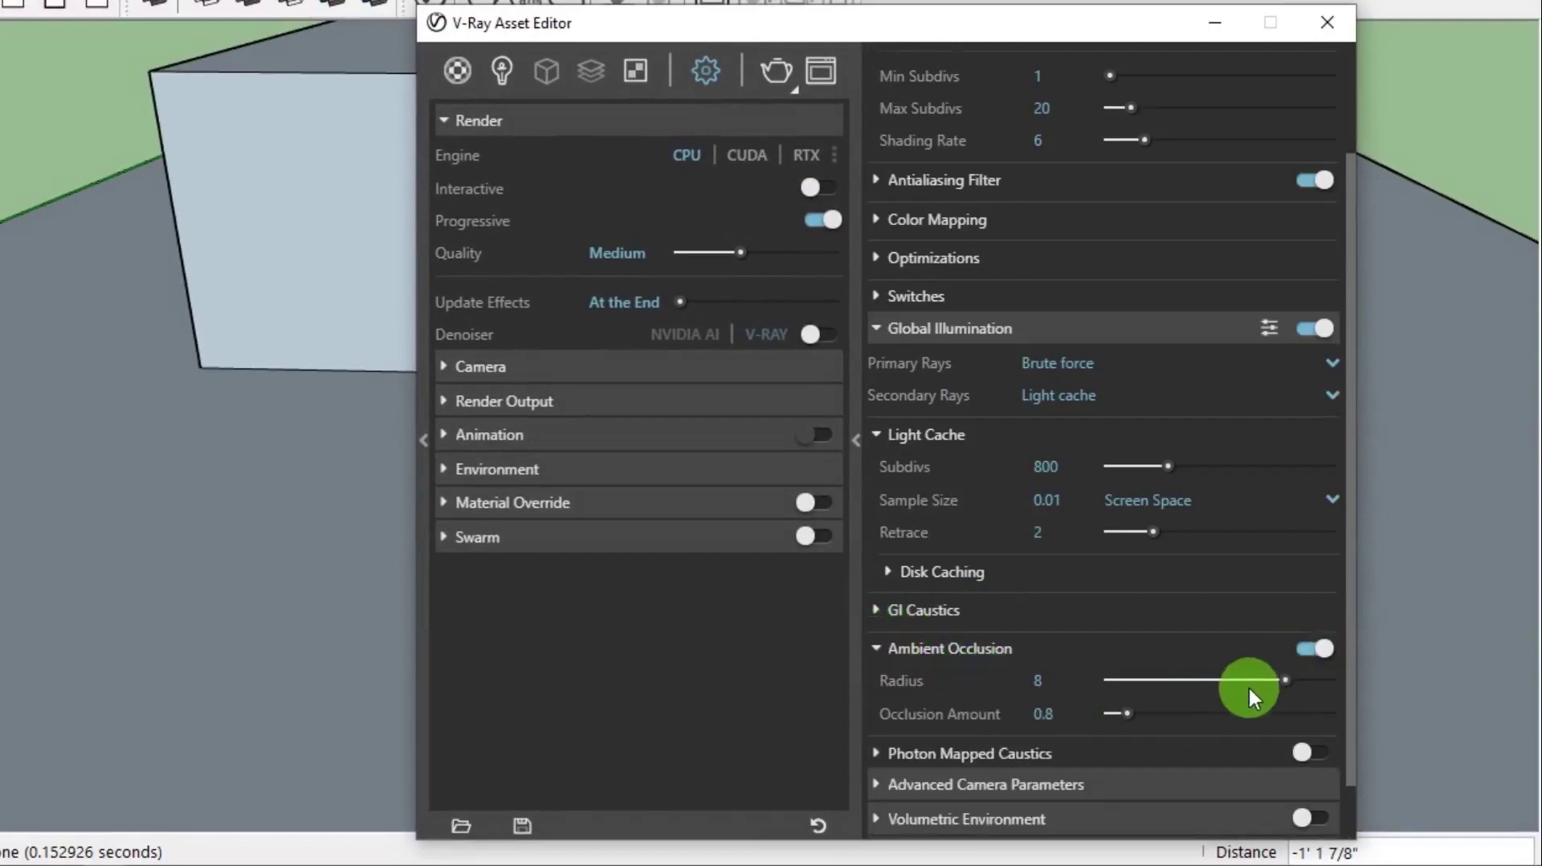
{"action": "left_click_drag", "start_coordinate": [1269, 682], "coordinate": [1285, 681]}
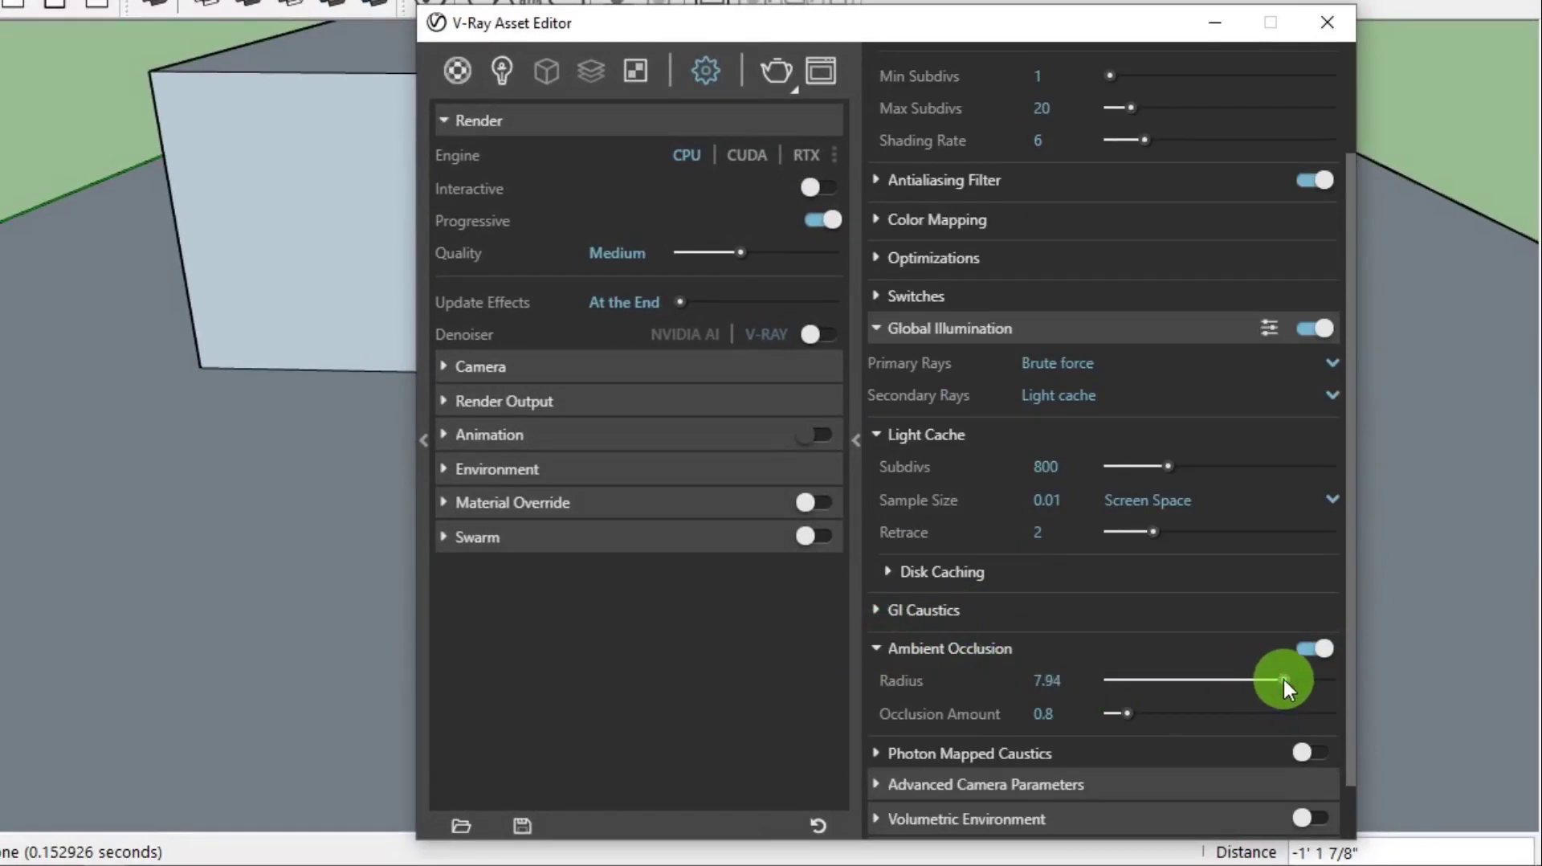
{"action": "left_click", "coordinate": [1330, 31]}
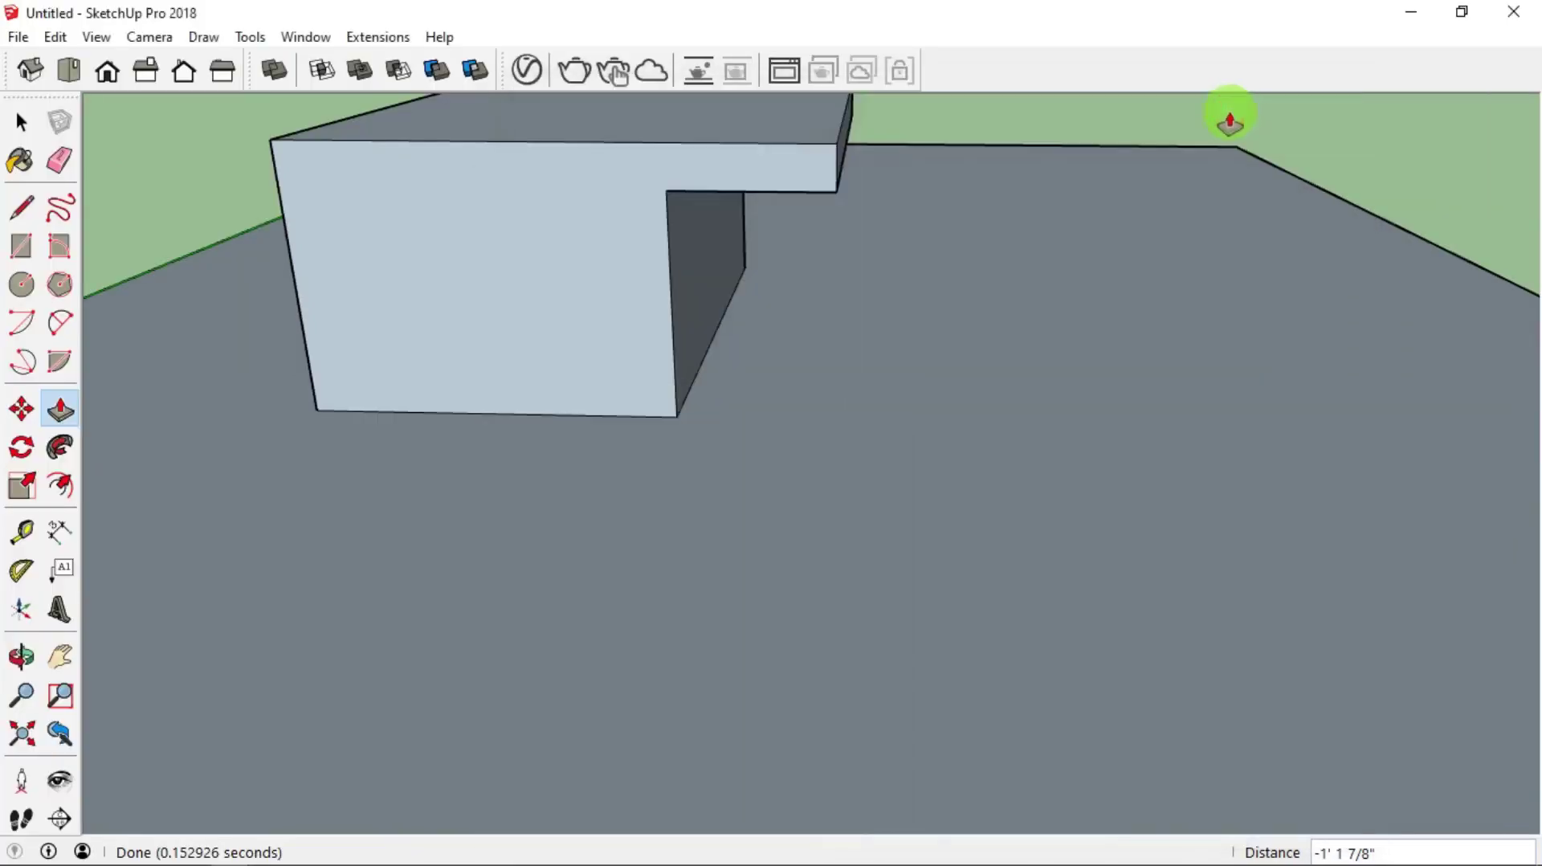
Step: Render the scene with ambient occlusion and compare it as image A against the first render as image B
{"action": "left_click", "coordinate": [575, 68]}
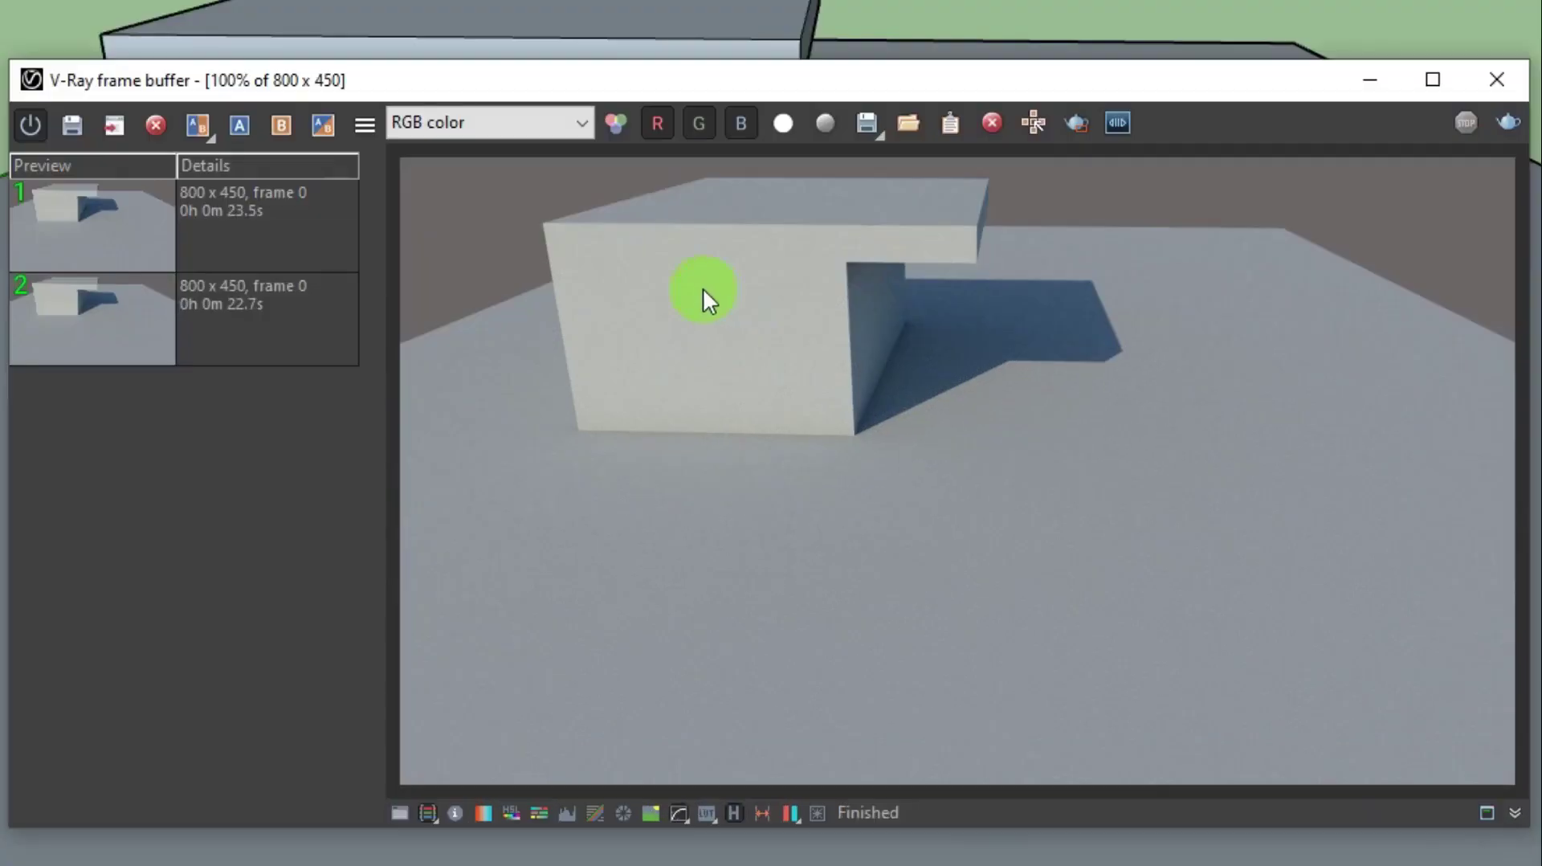
{"action": "left_click", "coordinate": [238, 232]}
{"action": "left_click", "coordinate": [241, 124]}
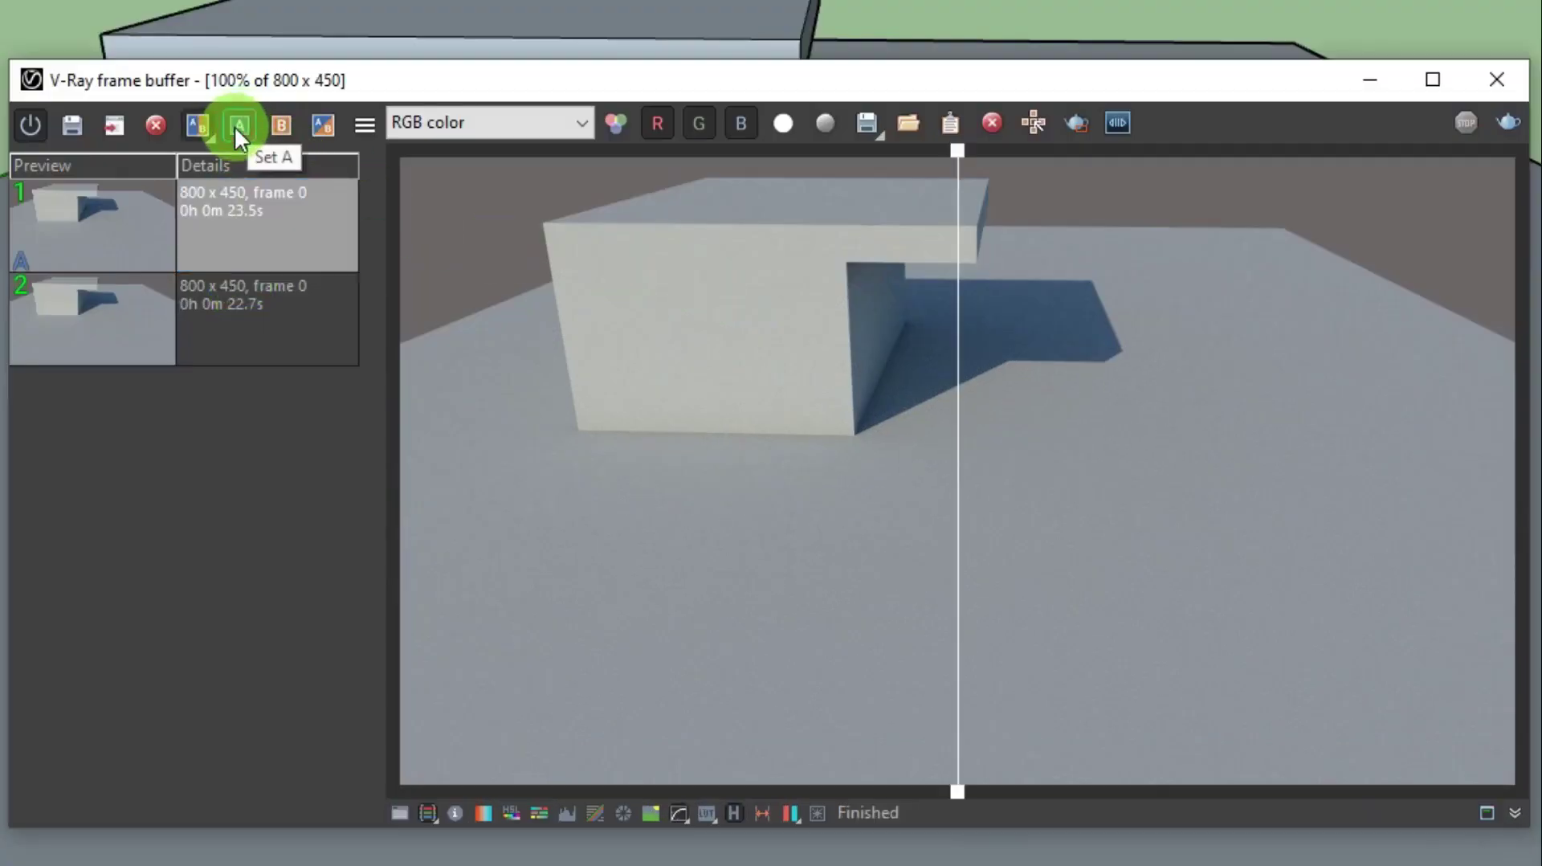
{"action": "left_click", "coordinate": [262, 339]}
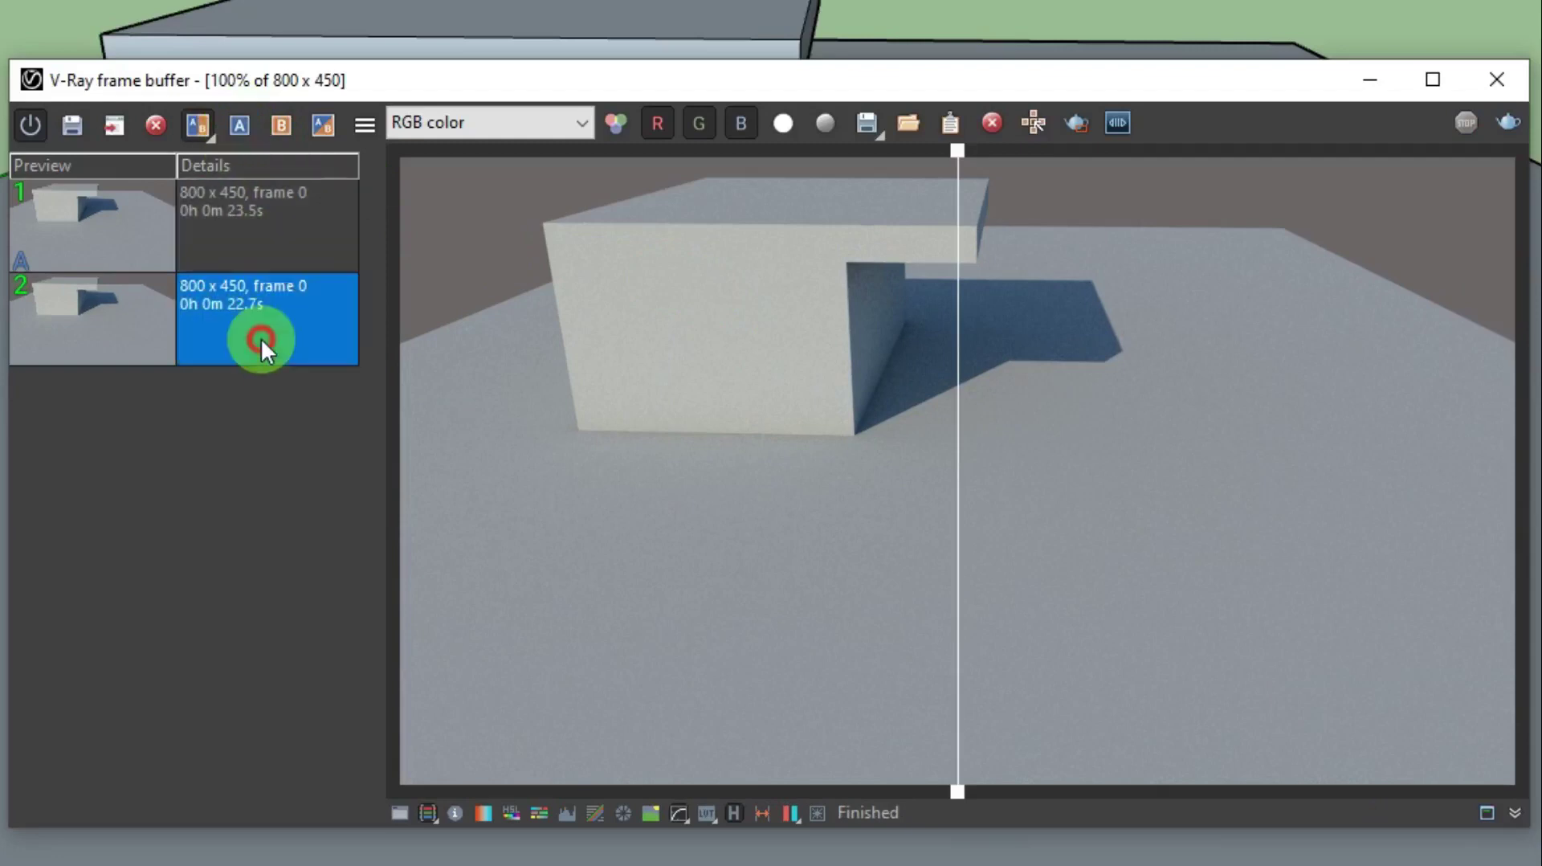
{"action": "left_click", "coordinate": [272, 130]}
{"action": "mouse_move", "coordinate": [960, 433]}
{"action": "left_mouse_down"}
{"action": "mouse_move", "coordinate": [368, 358]}
{"action": "mouse_move", "coordinate": [885, 371]}
{"action": "mouse_move", "coordinate": [1033, 358]}
{"action": "mouse_move", "coordinate": [619, 372]}
{"action": "mouse_move", "coordinate": [510, 354]}
{"action": "mouse_move", "coordinate": [987, 354]}
{"action": "mouse_move", "coordinate": [560, 378]}
{"action": "mouse_move", "coordinate": [1250, 351]}
{"action": "left_mouse_up"}
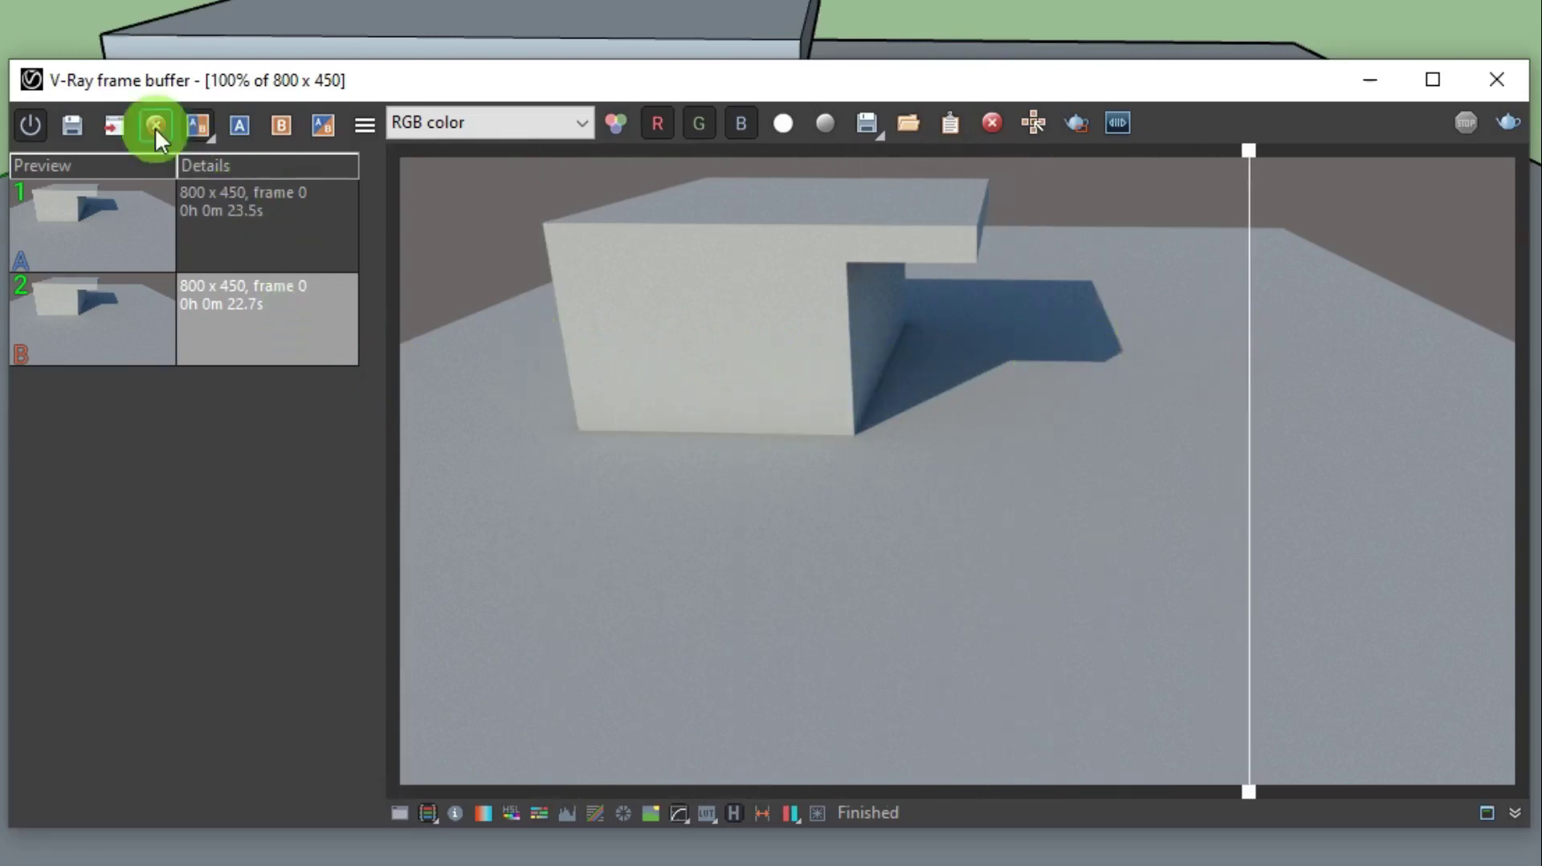
{"action": "left_click", "coordinate": [197, 127]}
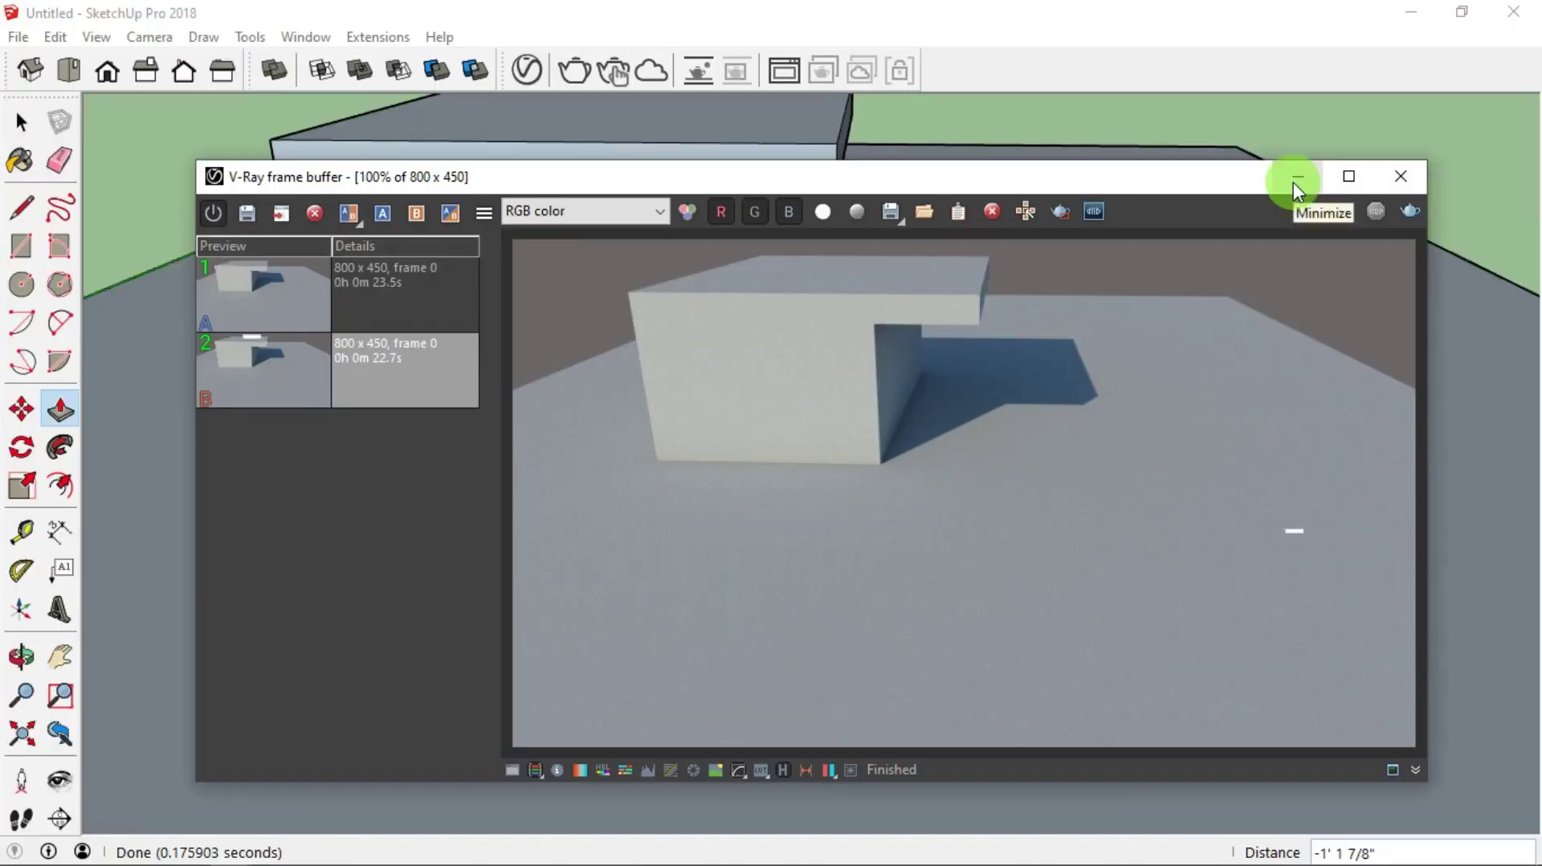
{"action": "left_click", "coordinate": [1368, 83]}
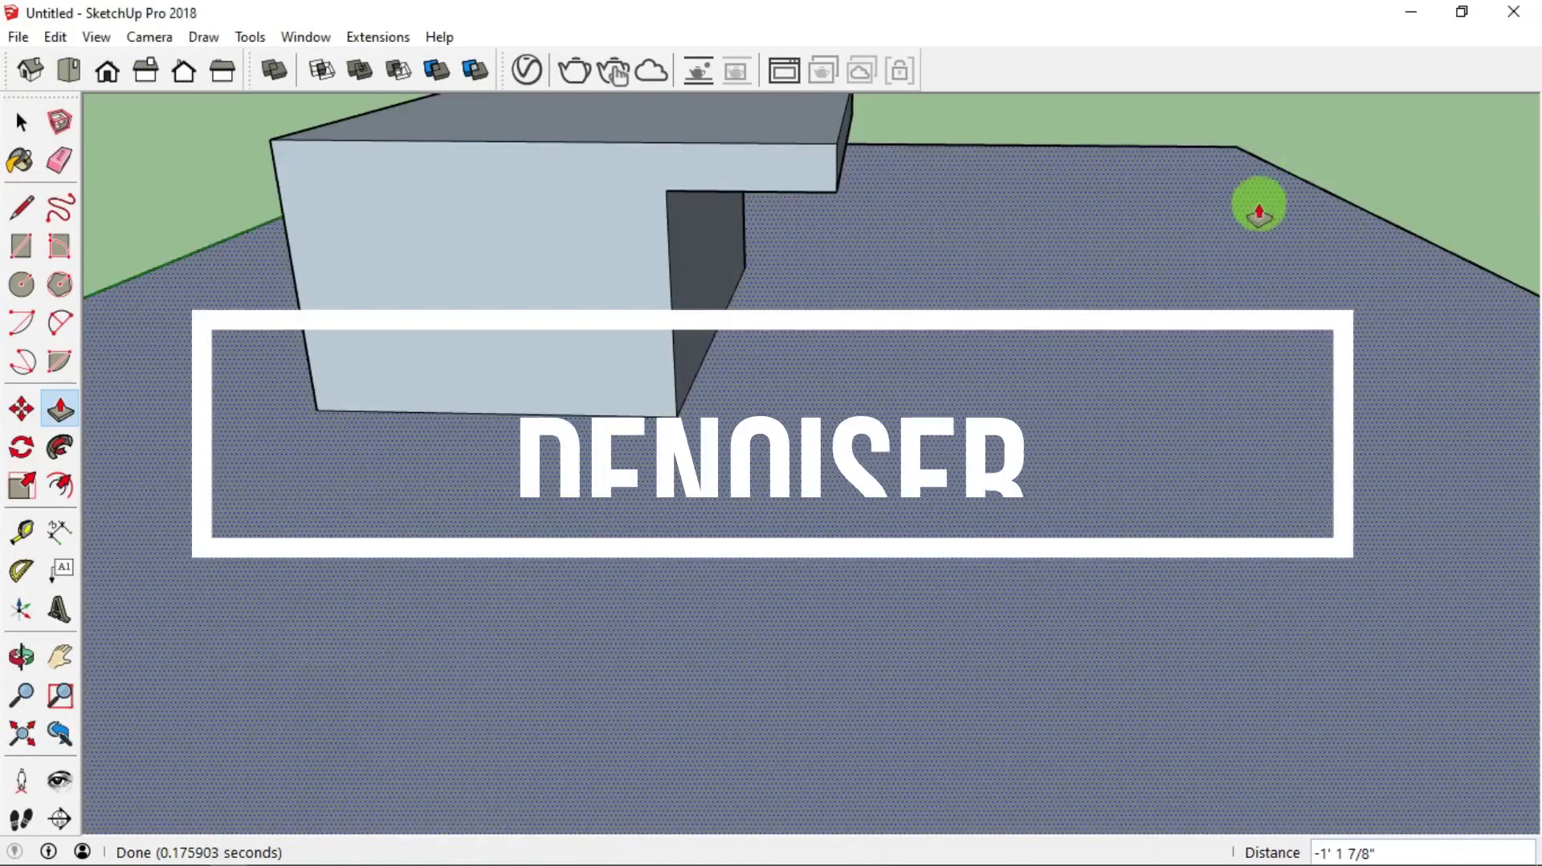
Step: Enable the denoiser with the V-Ray engine and expand its detailed settings in the render parameters
{"action": "left_click", "coordinate": [526, 71]}
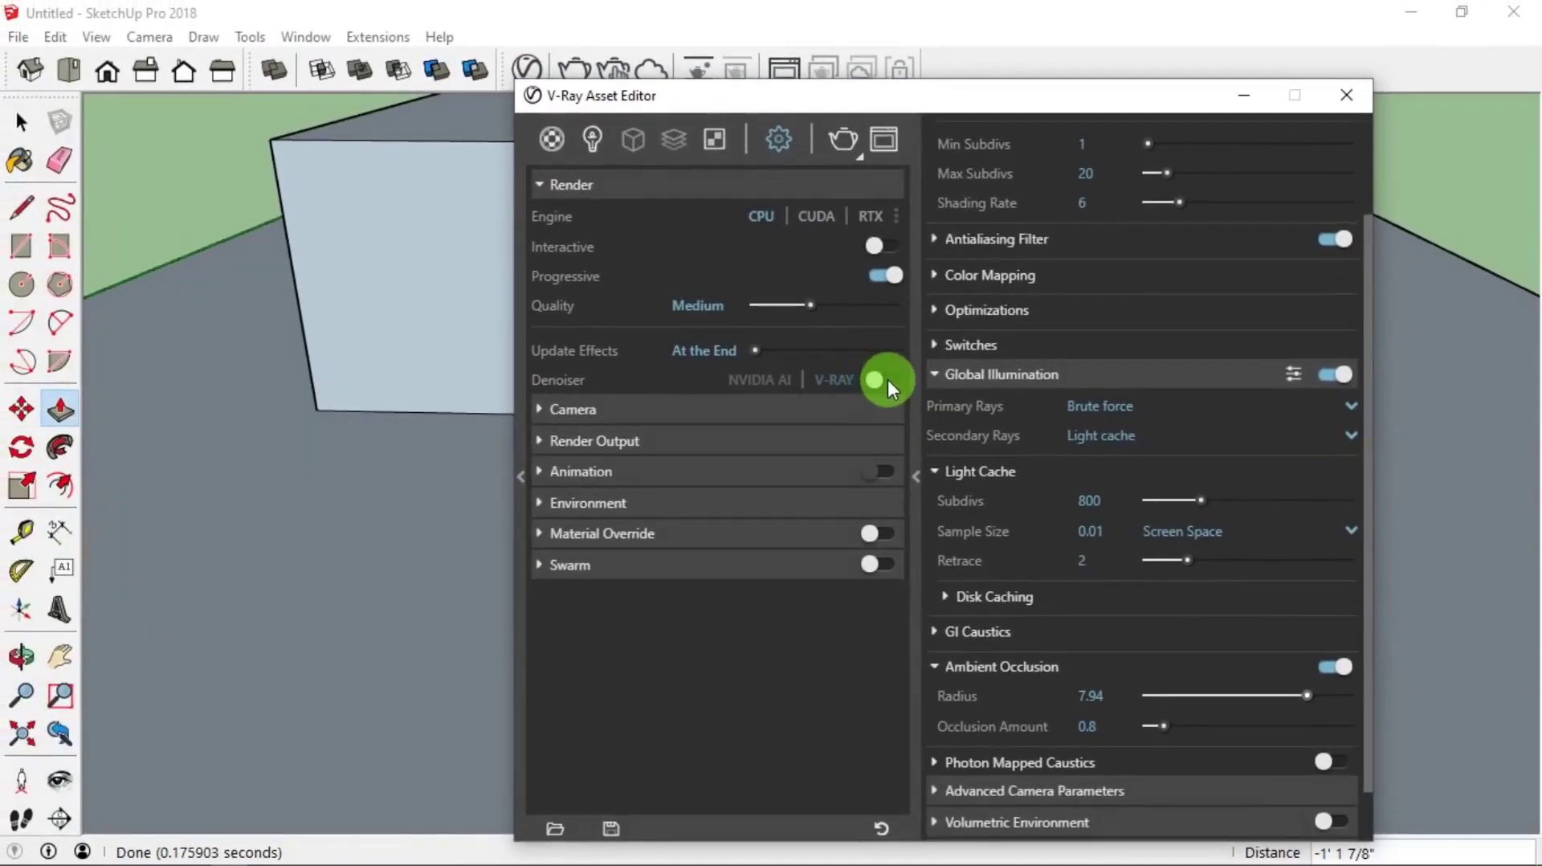
{"action": "left_click", "coordinate": [888, 379]}
{"action": "left_click", "coordinate": [749, 386]}
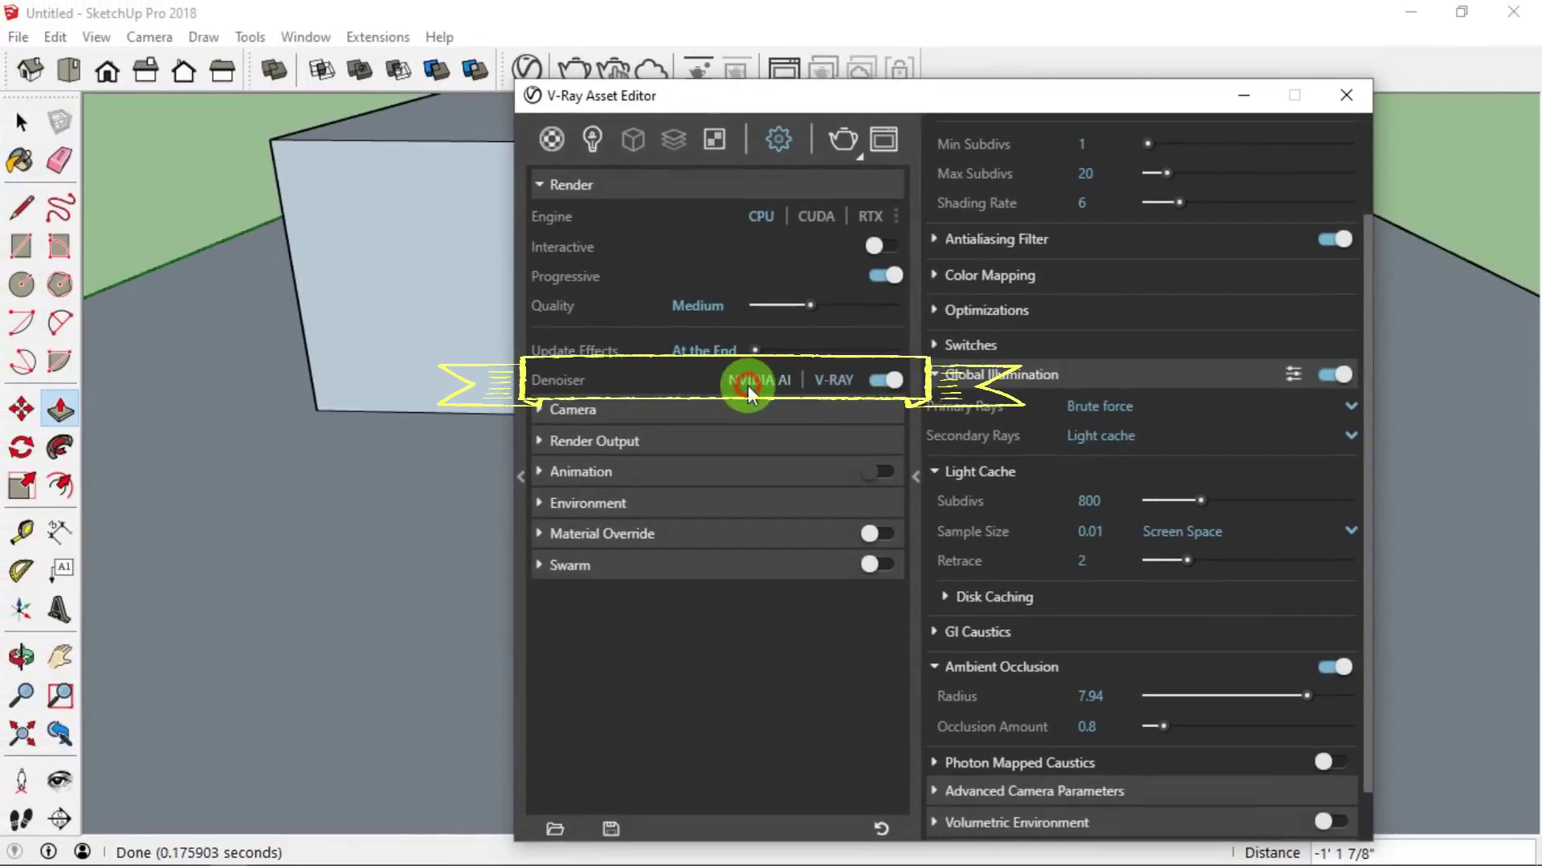
{"action": "left_click", "coordinate": [826, 383]}
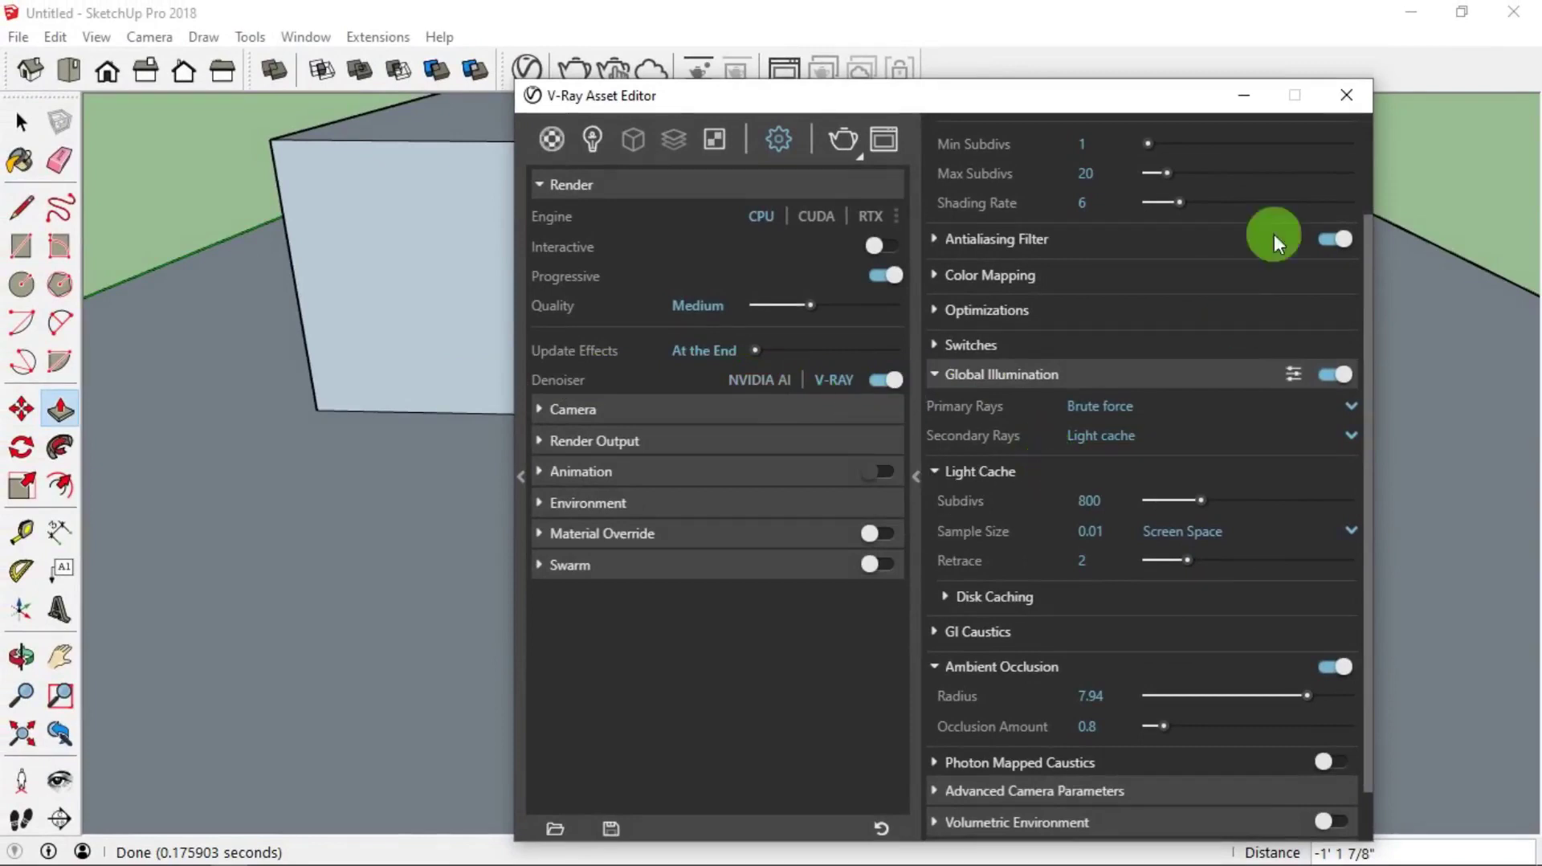
{"action": "scroll", "coordinate": [1124, 534], "scroll_direction": "down", "scroll_amount": 1}
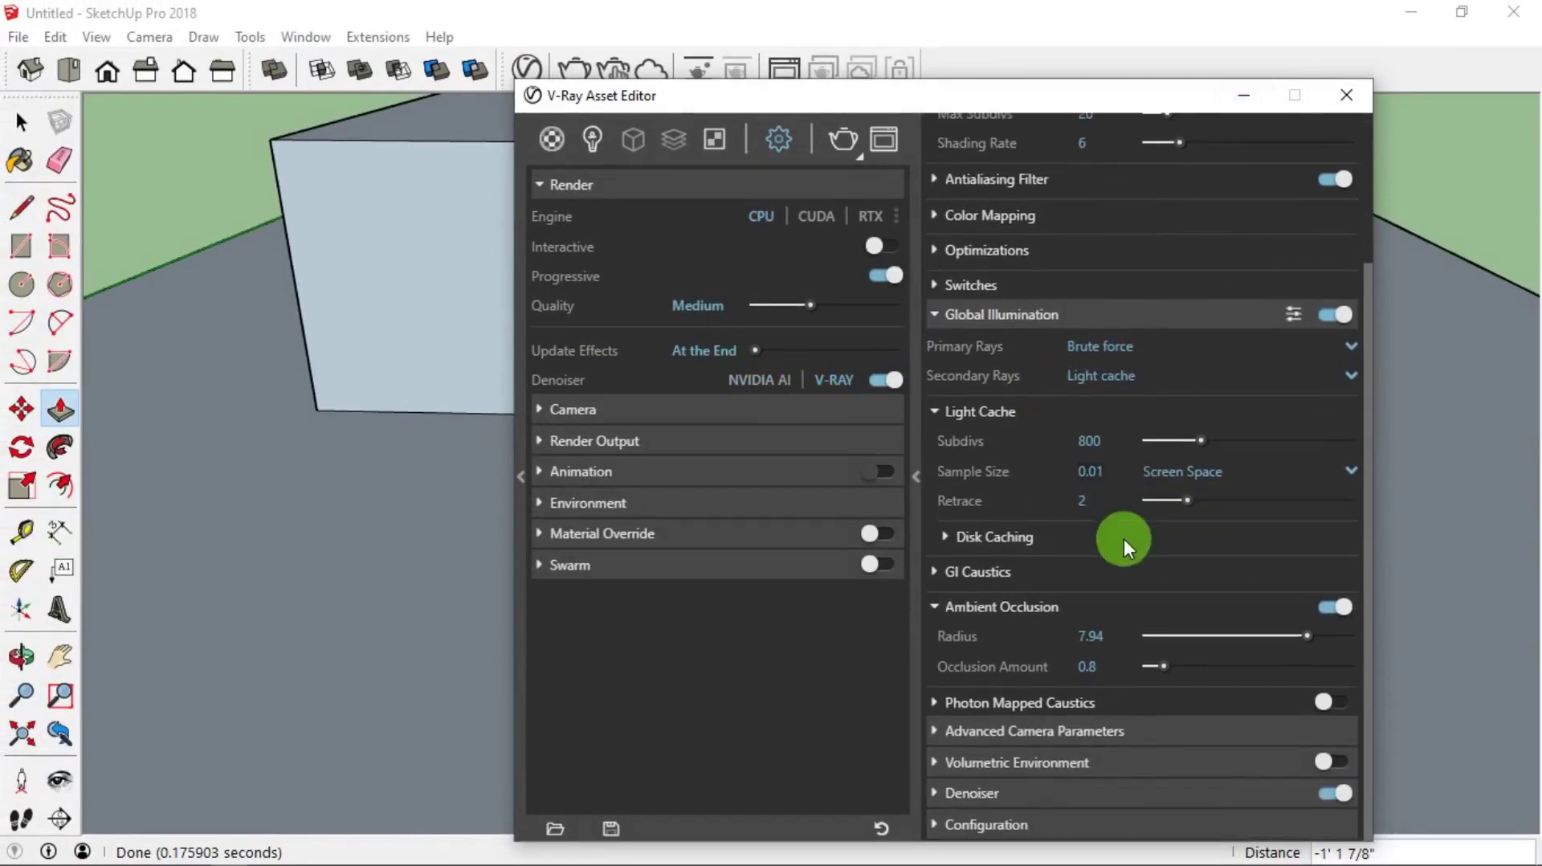
{"action": "left_click", "coordinate": [915, 794]}
{"action": "scroll", "coordinate": [1044, 747], "scroll_direction": "down", "scroll_amount": 3}
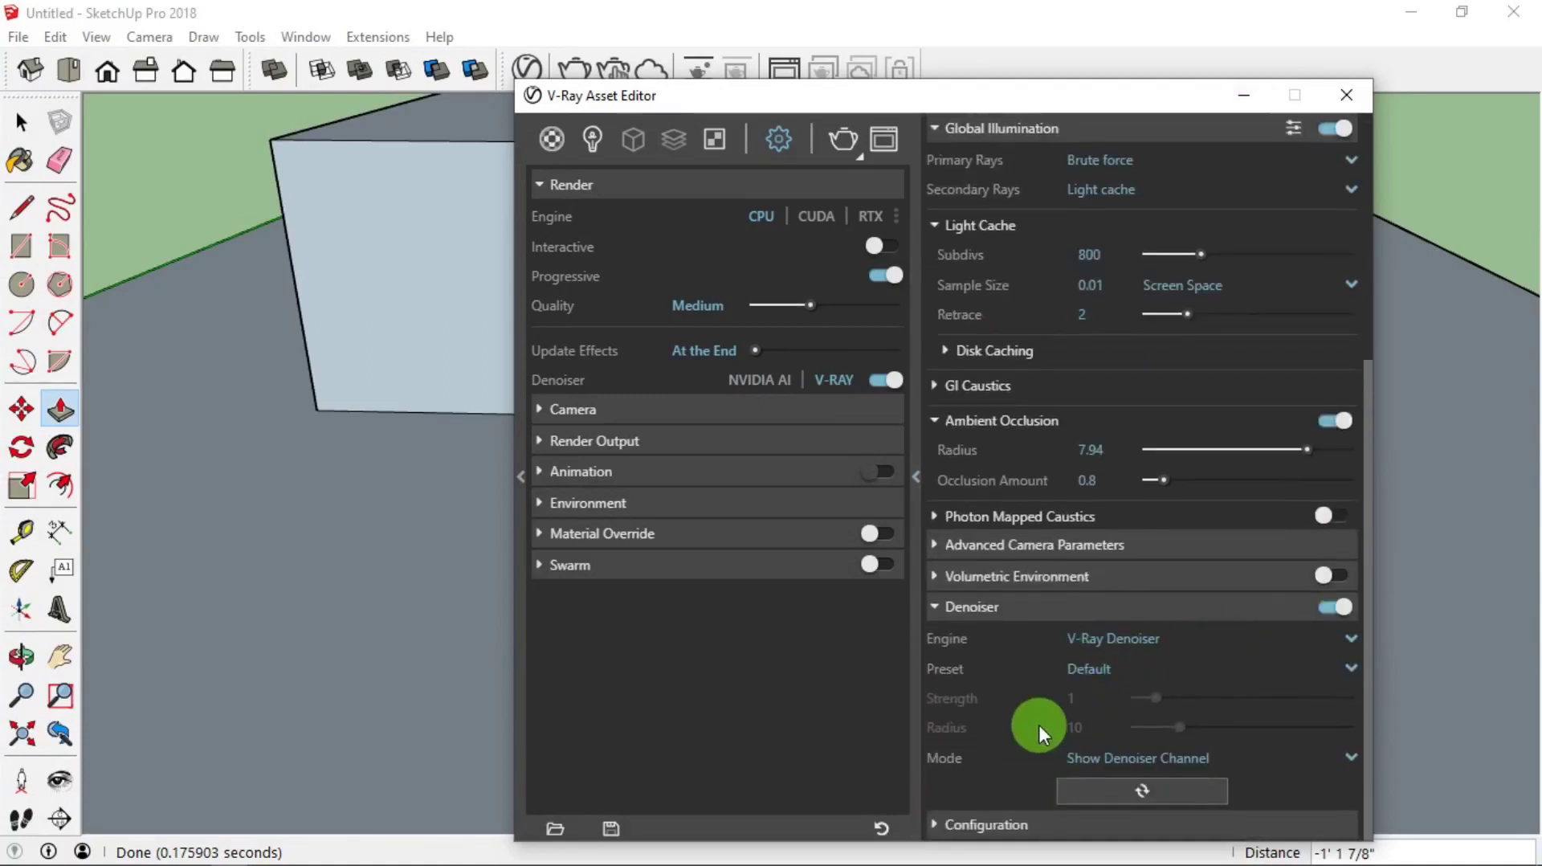
Step: Render the scene with the V-Ray denoiser and show the Denoiser channel of the newest render in the frame buffer history
{"action": "left_click", "coordinate": [835, 144]}
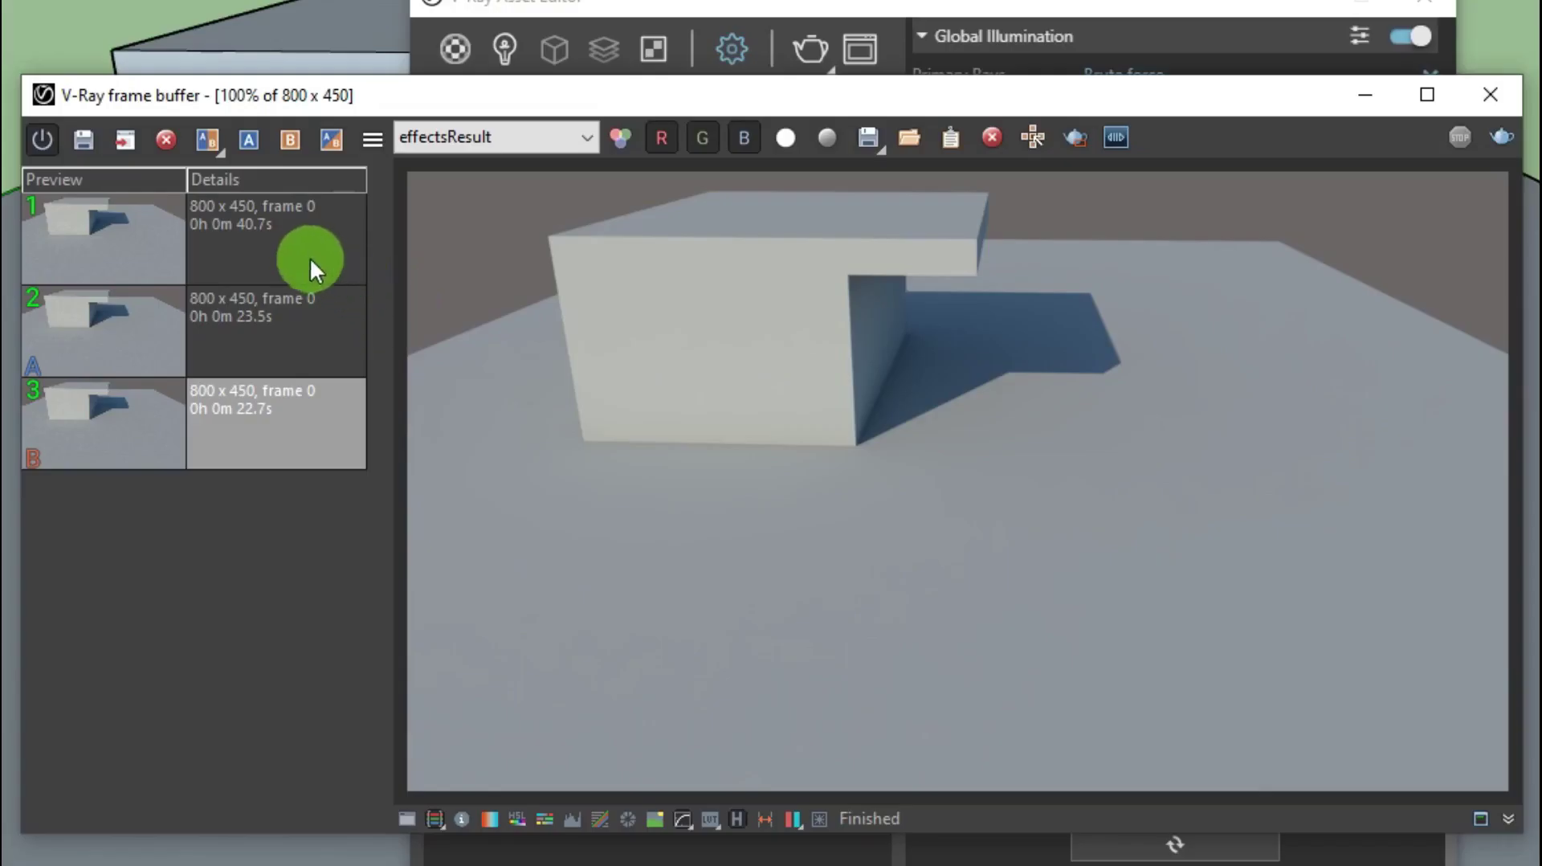
{"action": "left_click", "coordinate": [294, 251]}
{"action": "left_click", "coordinate": [277, 318]}
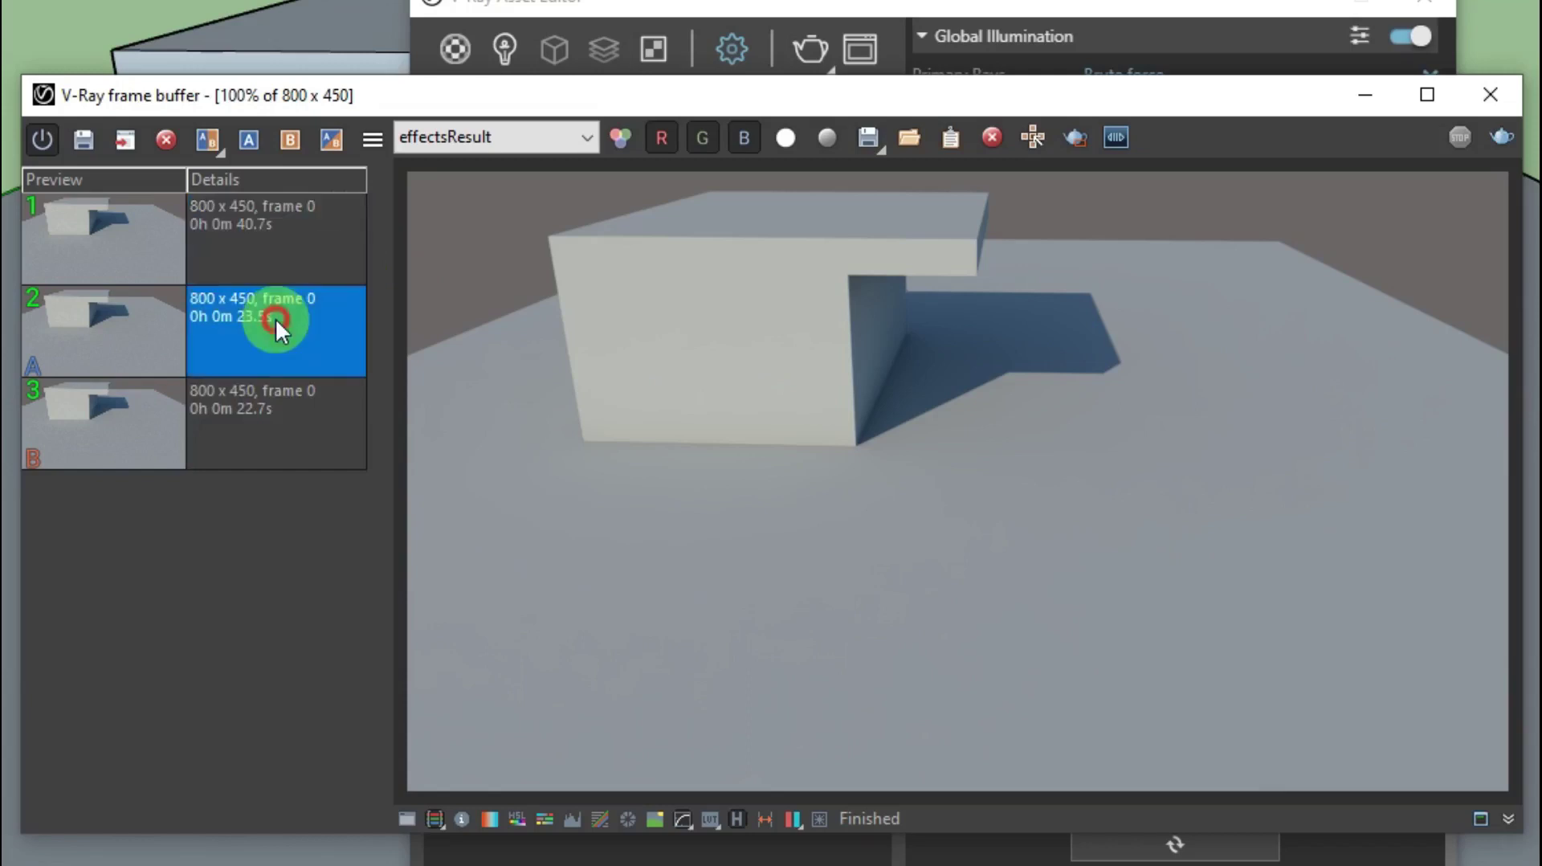
{"action": "left_click", "coordinate": [291, 230]}
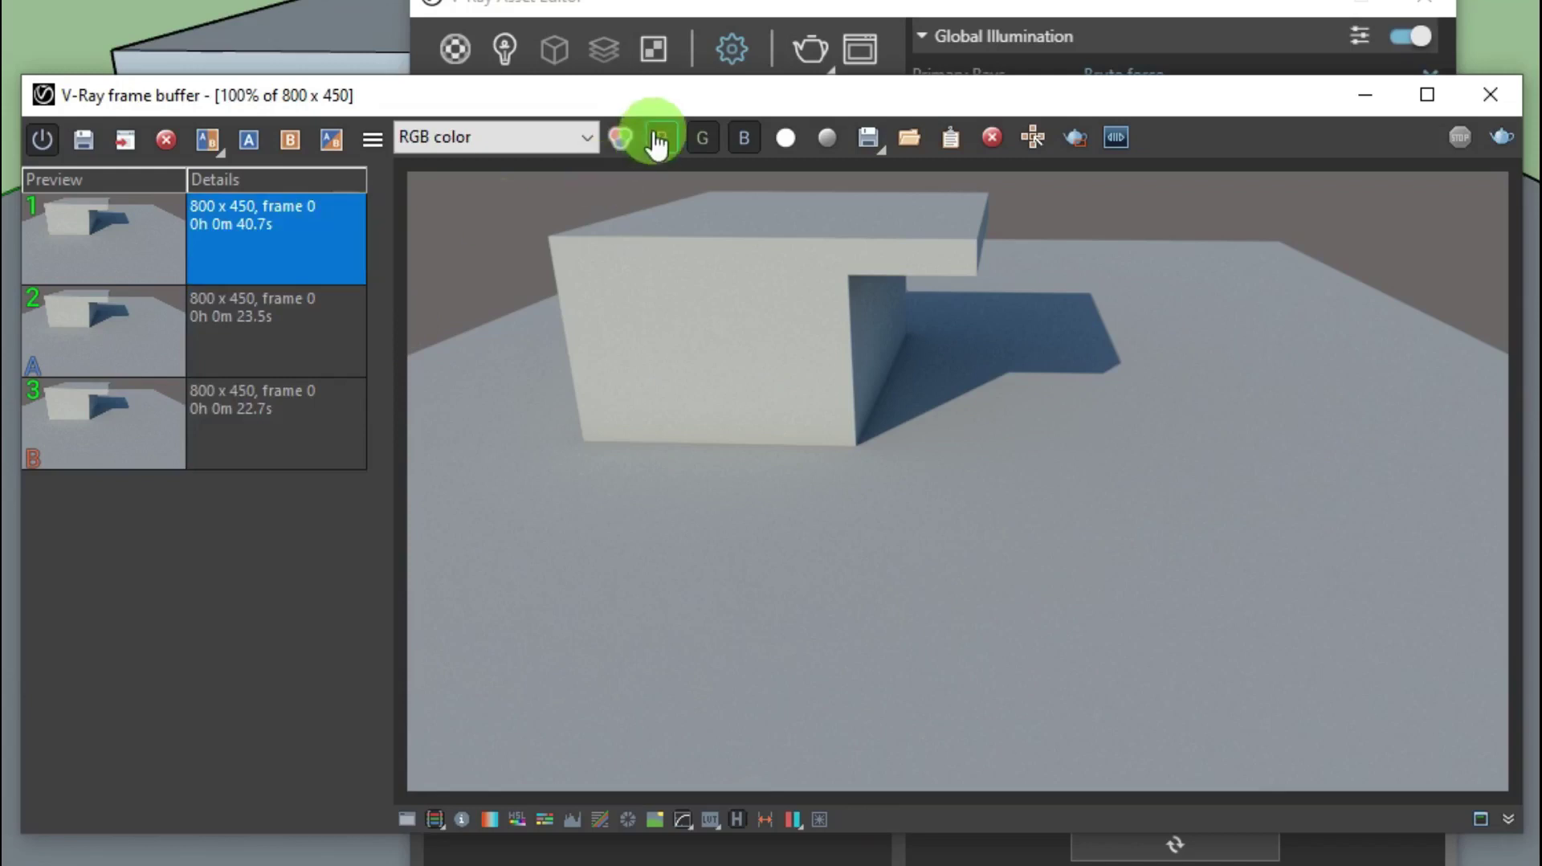
{"action": "left_click", "coordinate": [509, 142]}
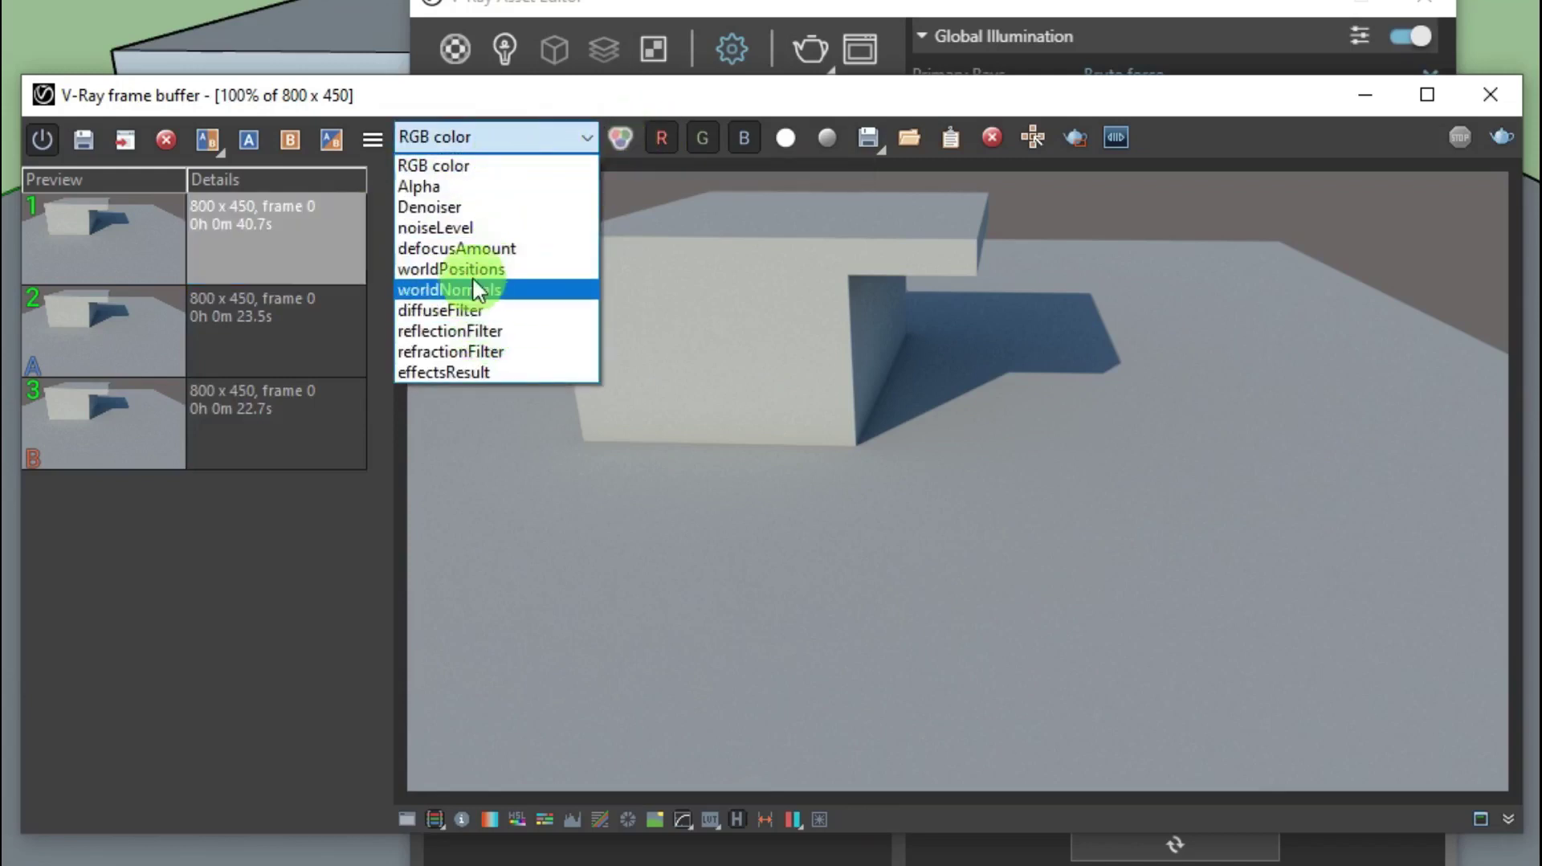
{"action": "left_click", "coordinate": [450, 207]}
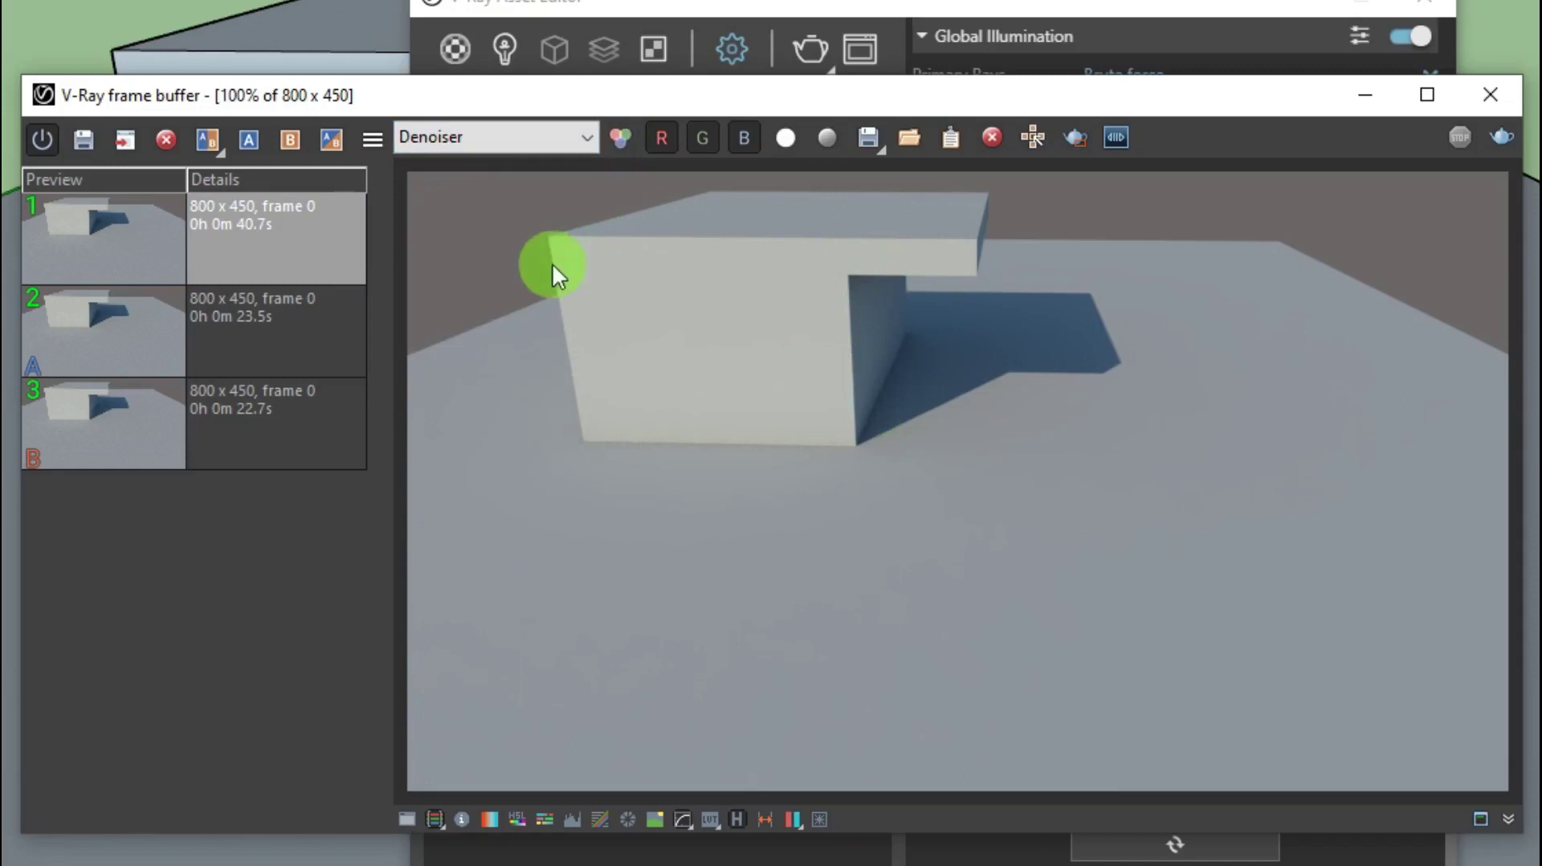
Step: Load the second history render and the newest one again in the frame buffer to compare their noise
{"action": "double_click", "coordinate": [286, 305]}
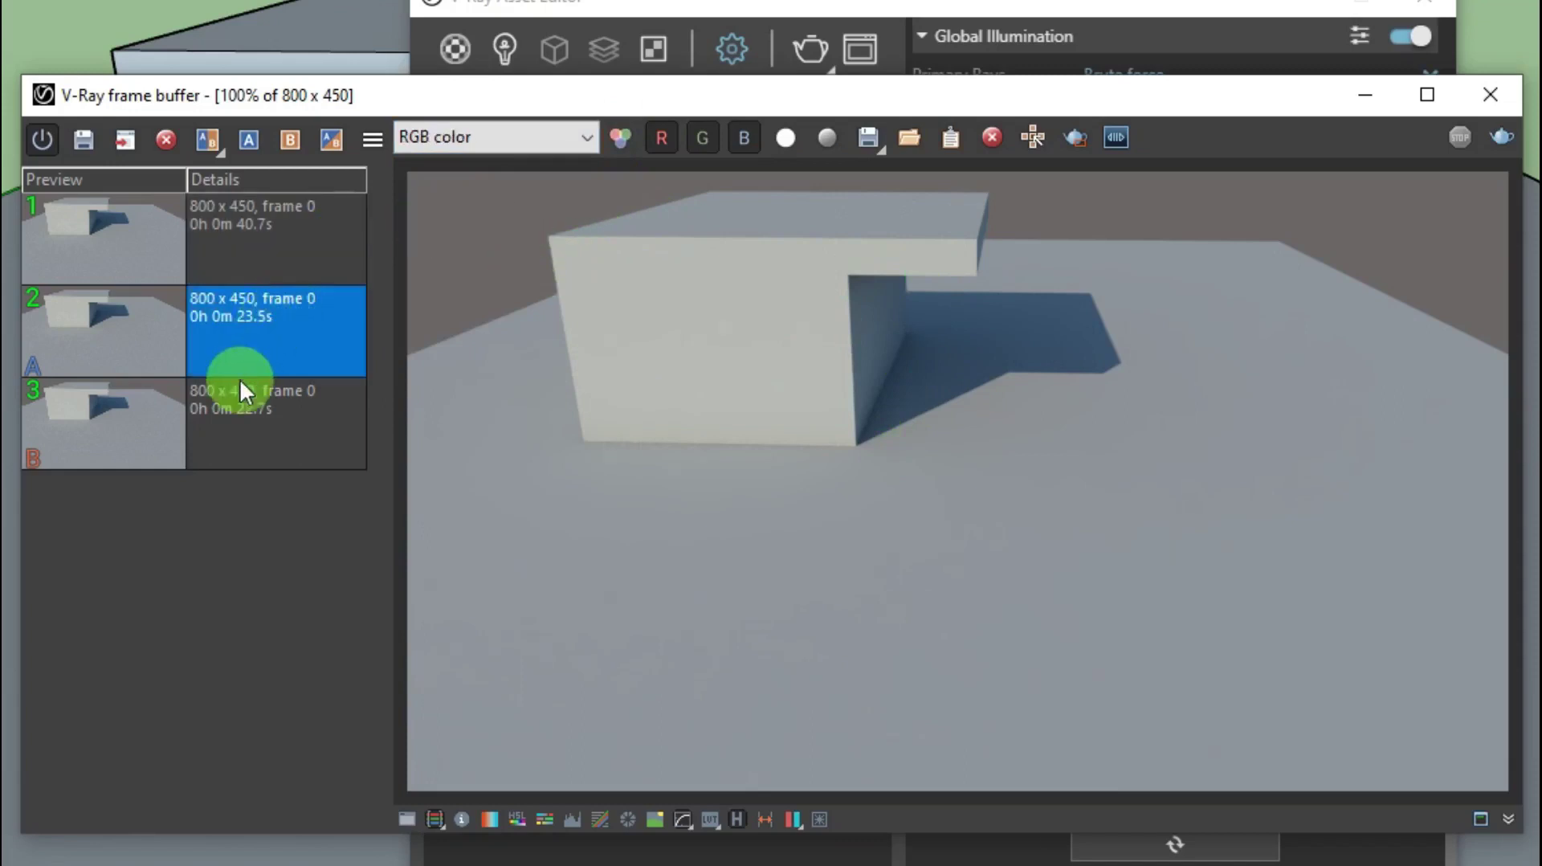
{"action": "double_click", "coordinate": [240, 208]}
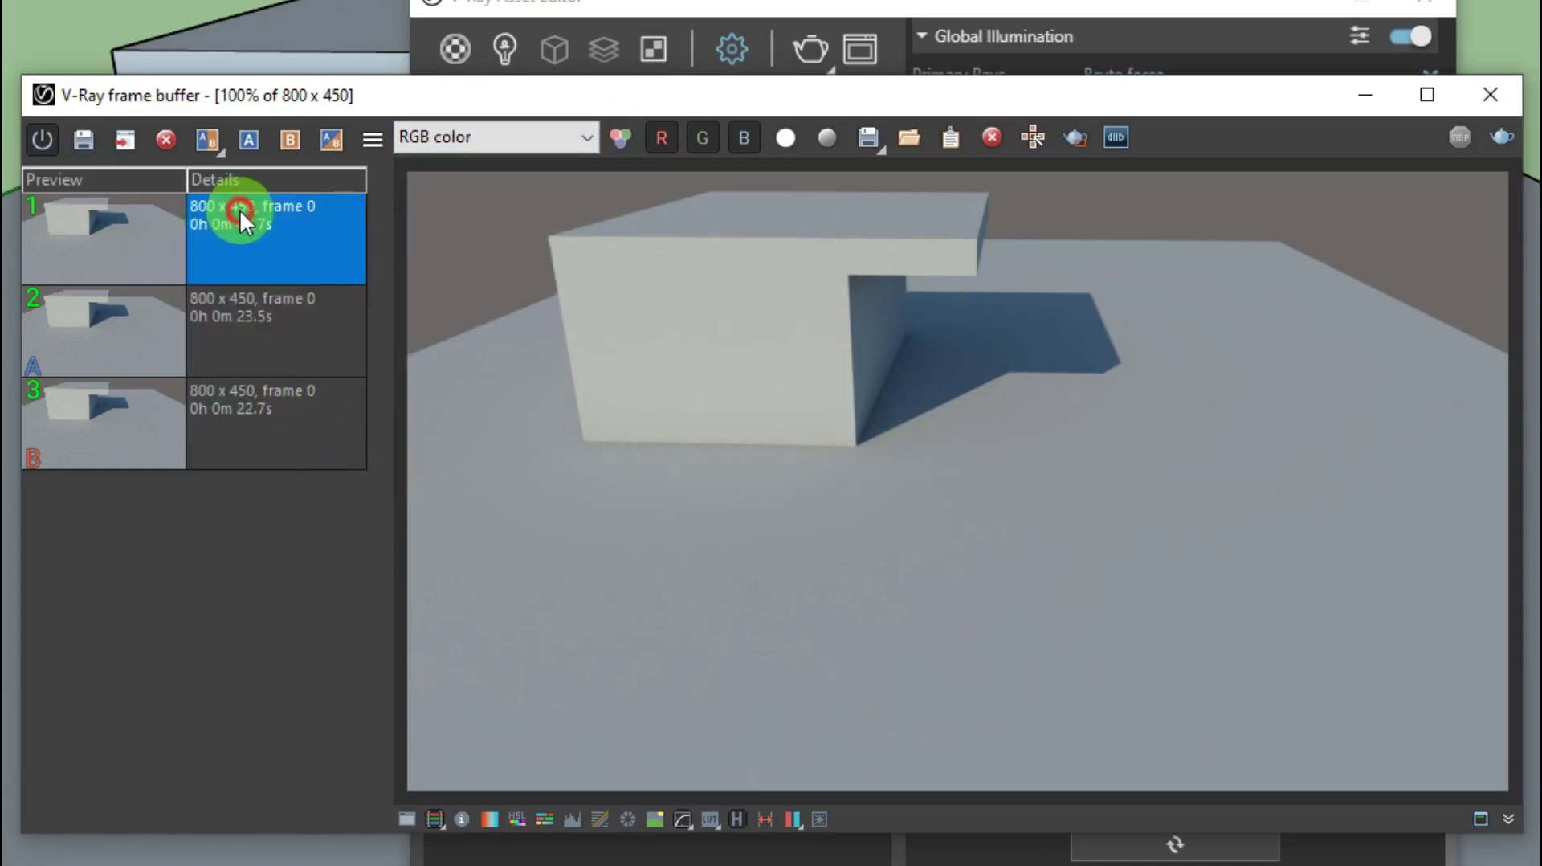
{"action": "left_click", "coordinate": [621, 141]}
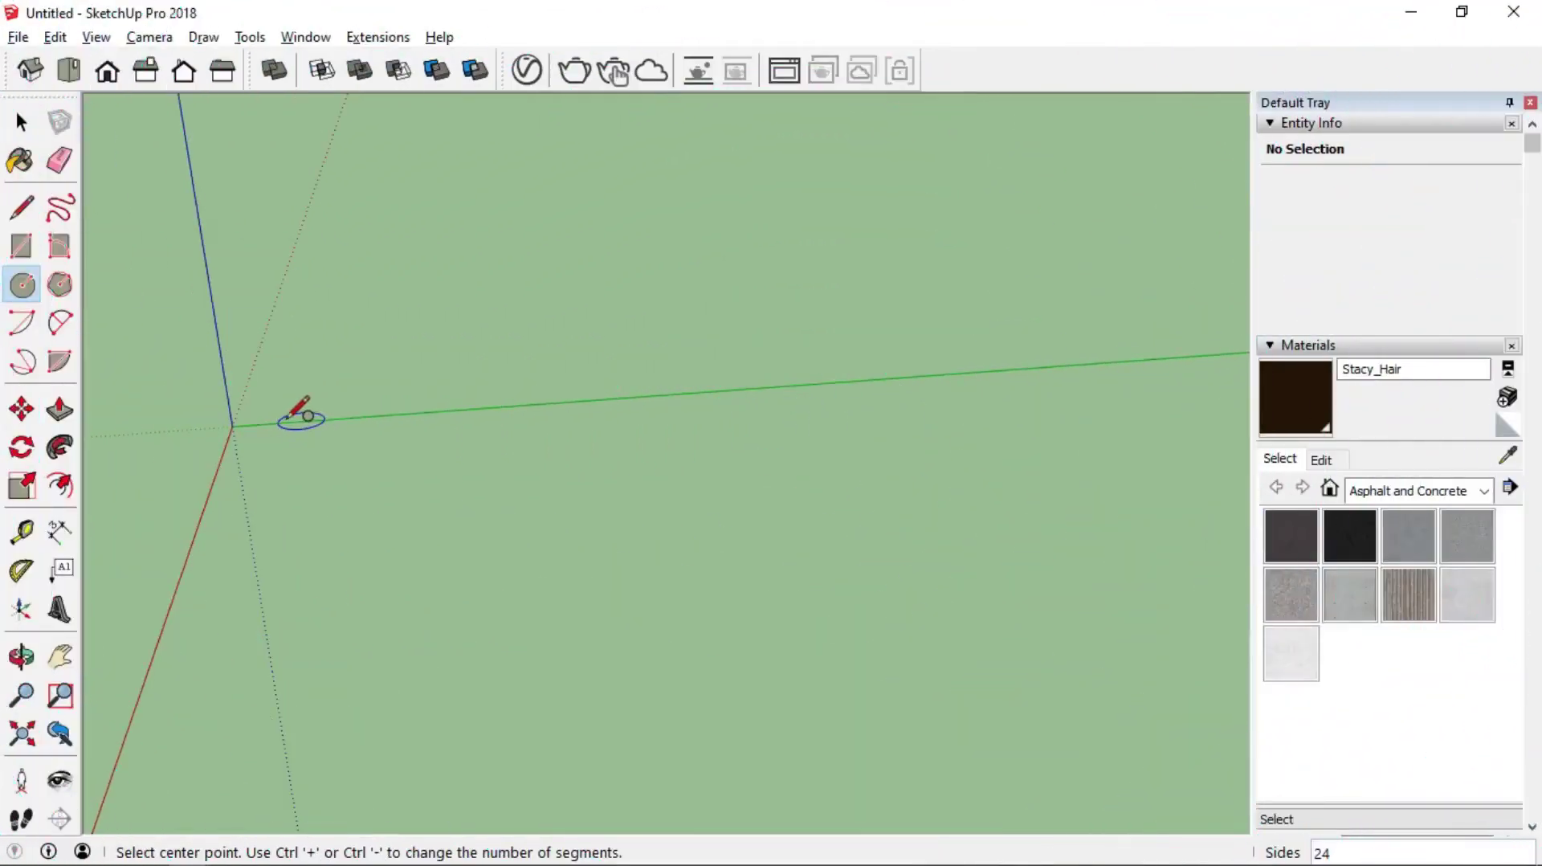
Step: Draw a horizontal circle centred on the origin and a smaller vertical circle about 1' 2" in radius on the same centre
{"action": "left_click", "coordinate": [232, 425]}
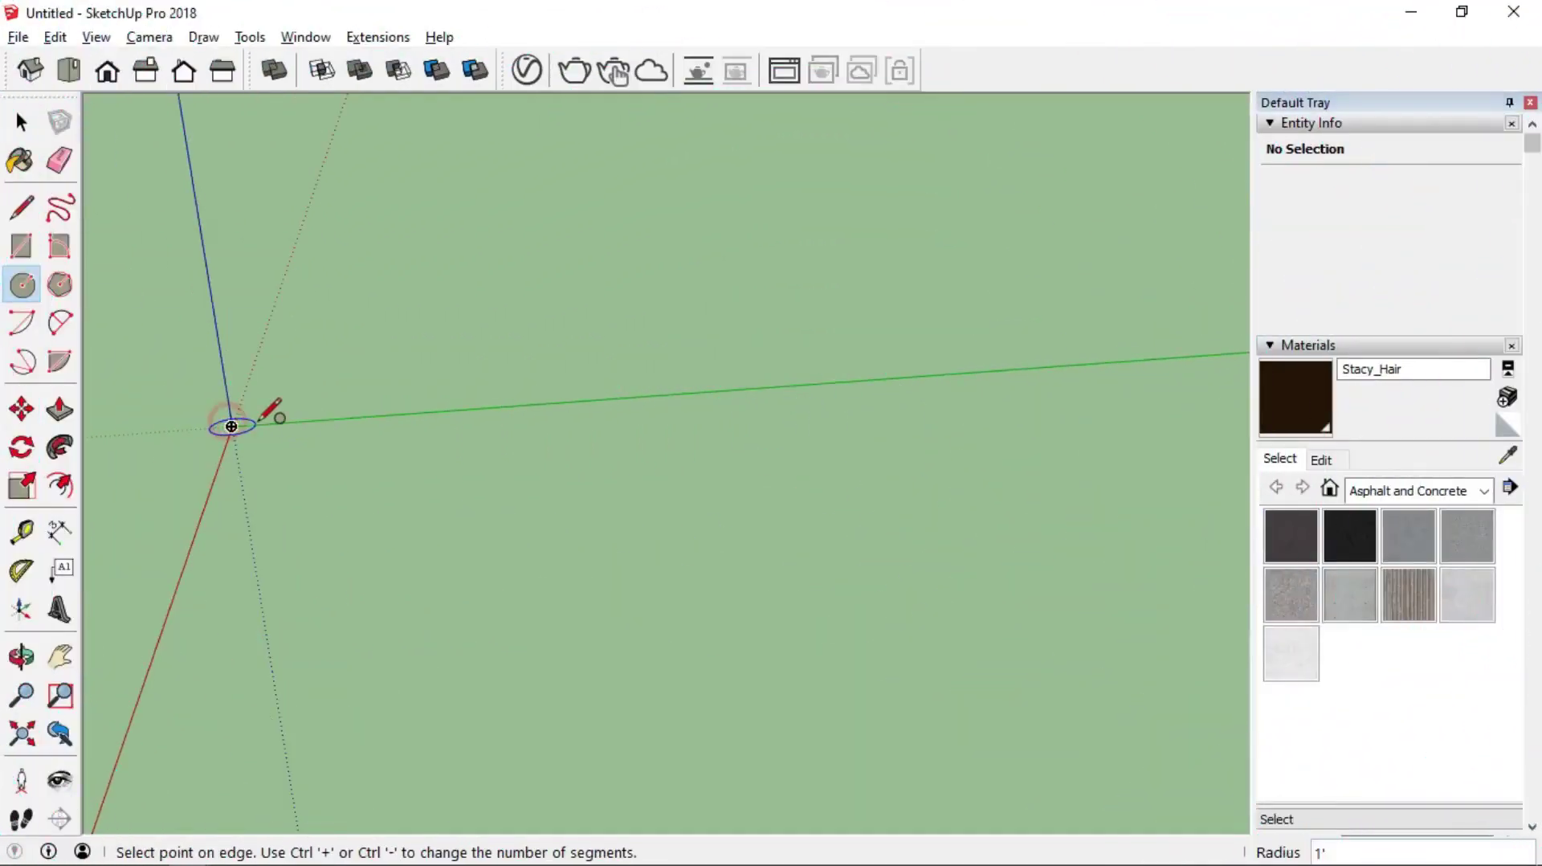
{"action": "left_click", "coordinate": [276, 424]}
{"action": "middle_click_drag", "start_coordinate": [196, 429], "coordinate": [299, 480]}
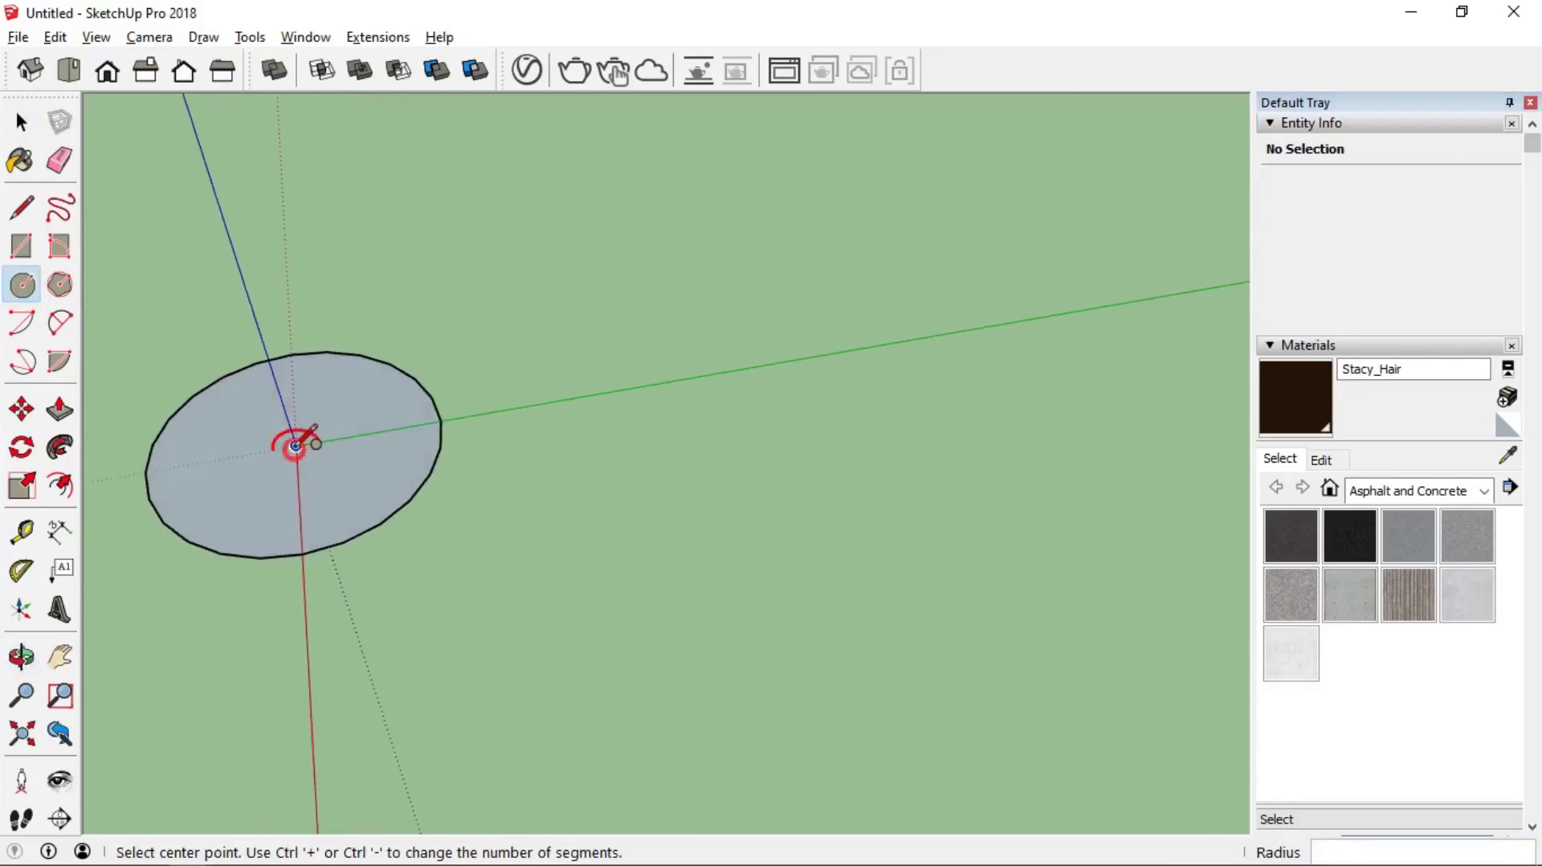
{"action": "left_click", "coordinate": [295, 445]}
{"action": "left_click", "coordinate": [389, 434]}
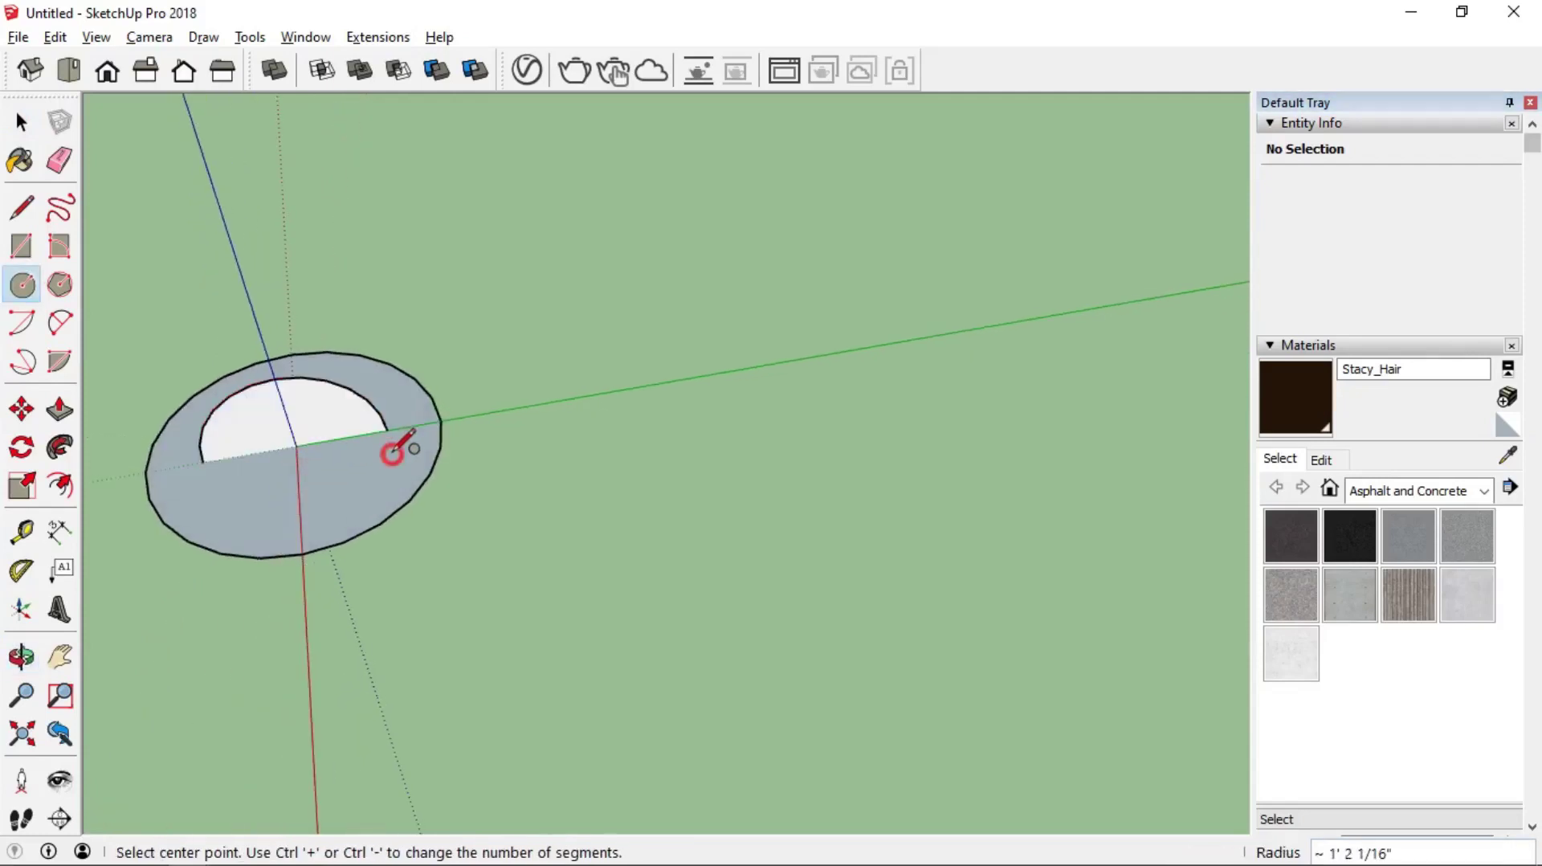
Step: Sweep the vertical circle around the horizontal one with Follow Me to form a sphere and delete the horizontal circle
{"action": "left_click", "coordinate": [60, 447]}
{"action": "left_click_drag", "start_coordinate": [334, 413], "coordinate": [431, 457], "text": "alt"}
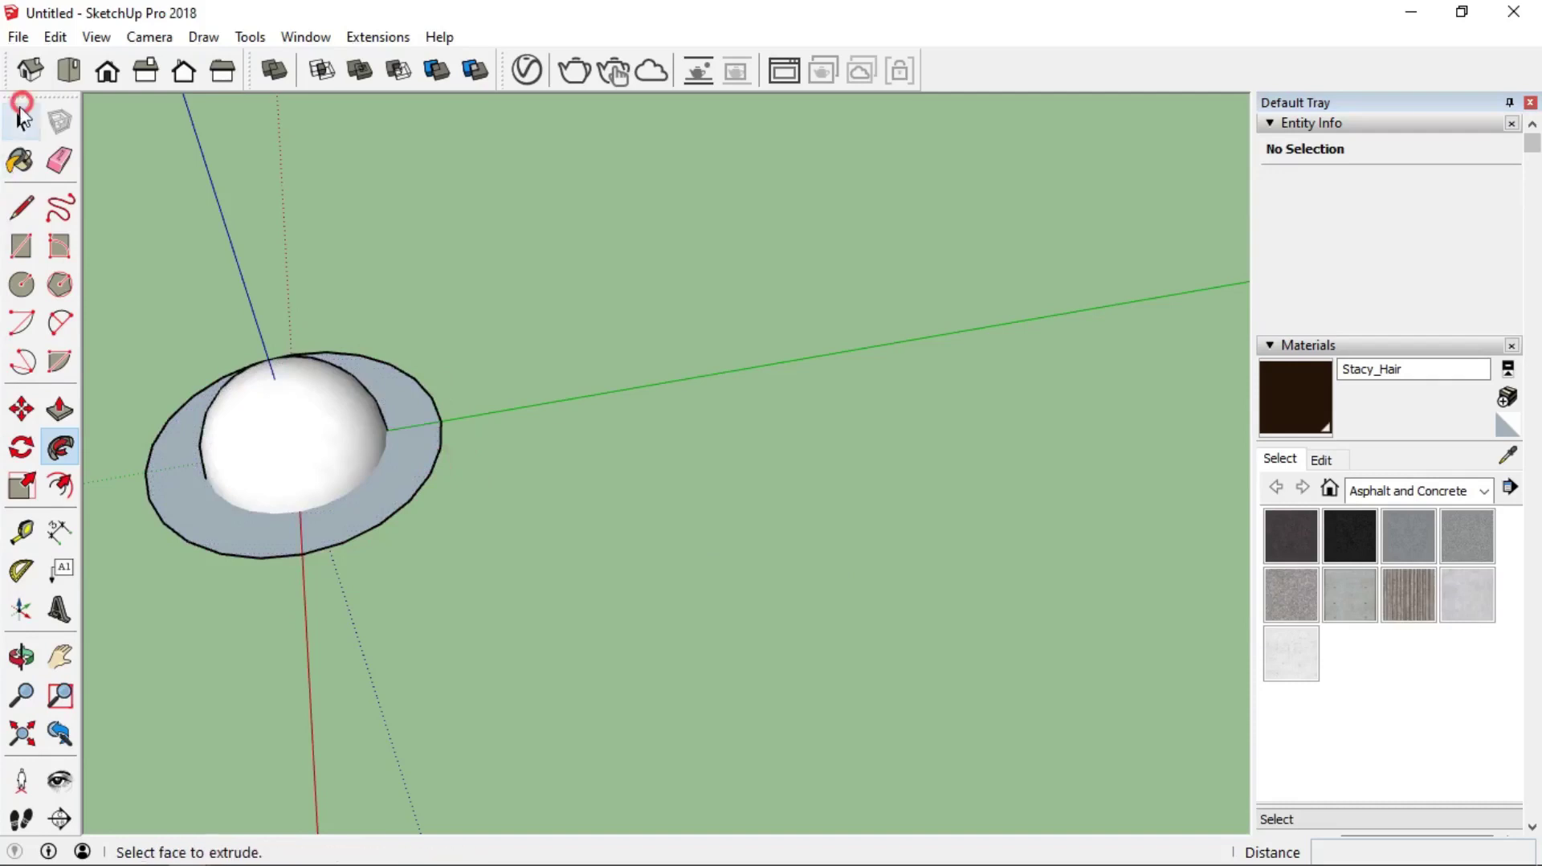
{"action": "left_click", "coordinate": [20, 120]}
{"action": "double_click", "coordinate": [427, 472]}
{"action": "key", "text": "Delete"}
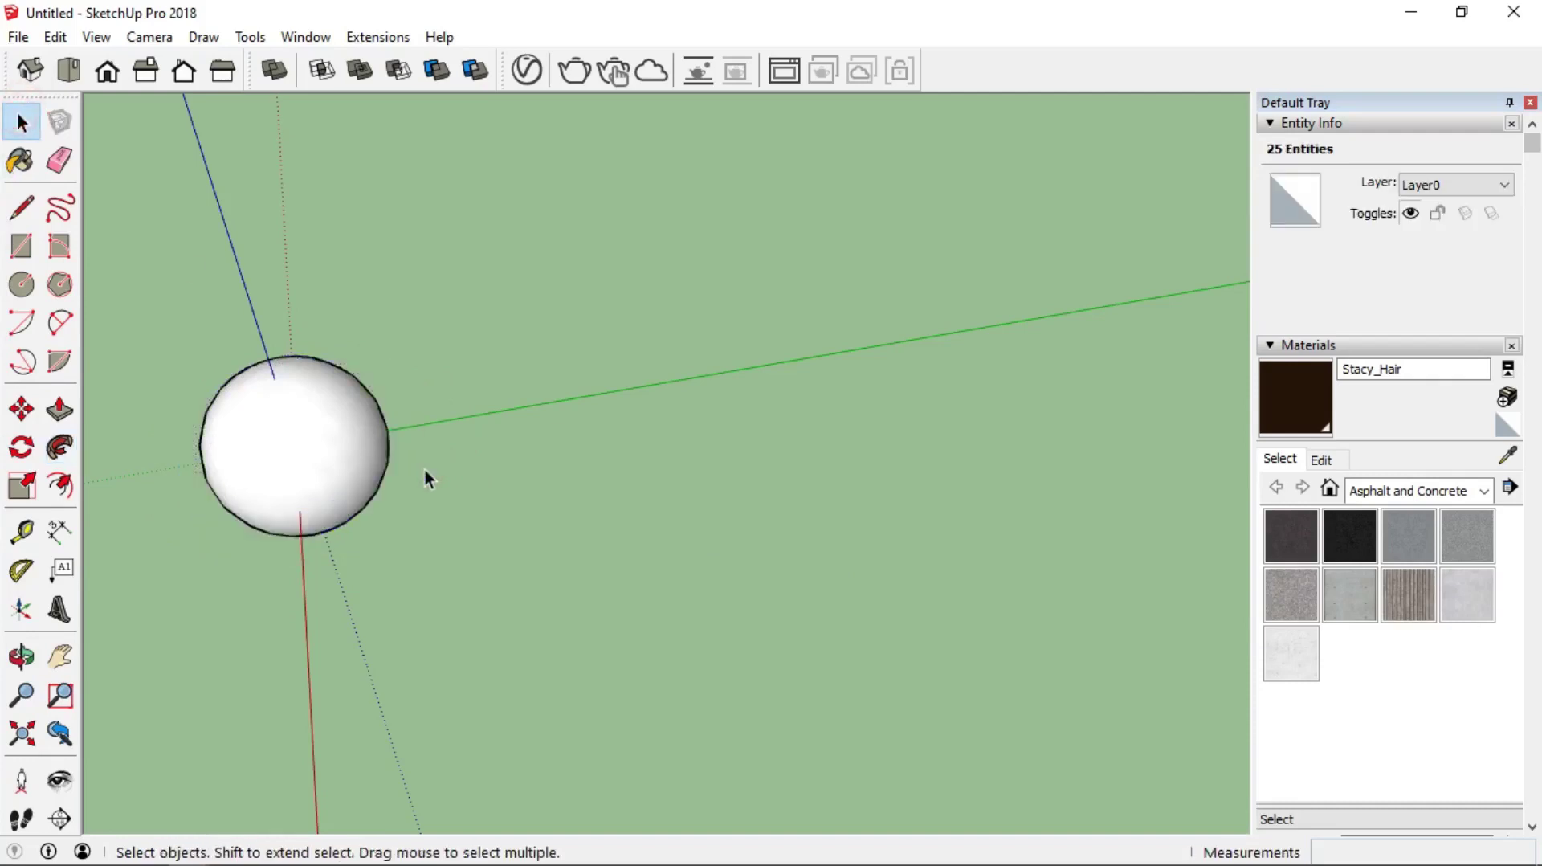
Step: Copy the sphere along the green axis about 3' 9" away and multiply the copy 5x into an evenly spaced row
{"action": "left_click", "coordinate": [291, 441]}
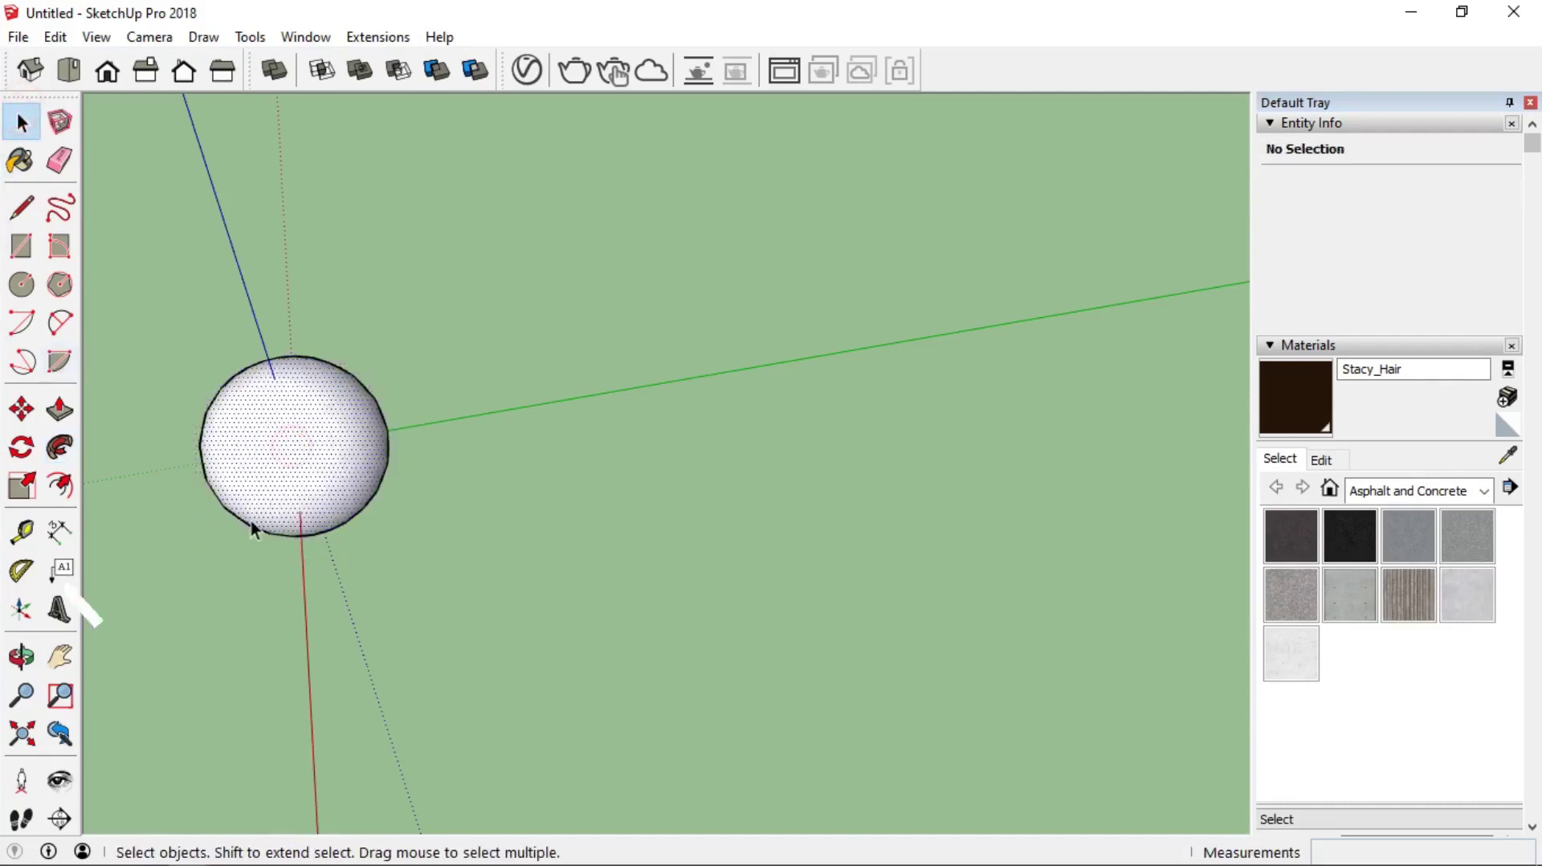
{"action": "left_click", "coordinate": [21, 411]}
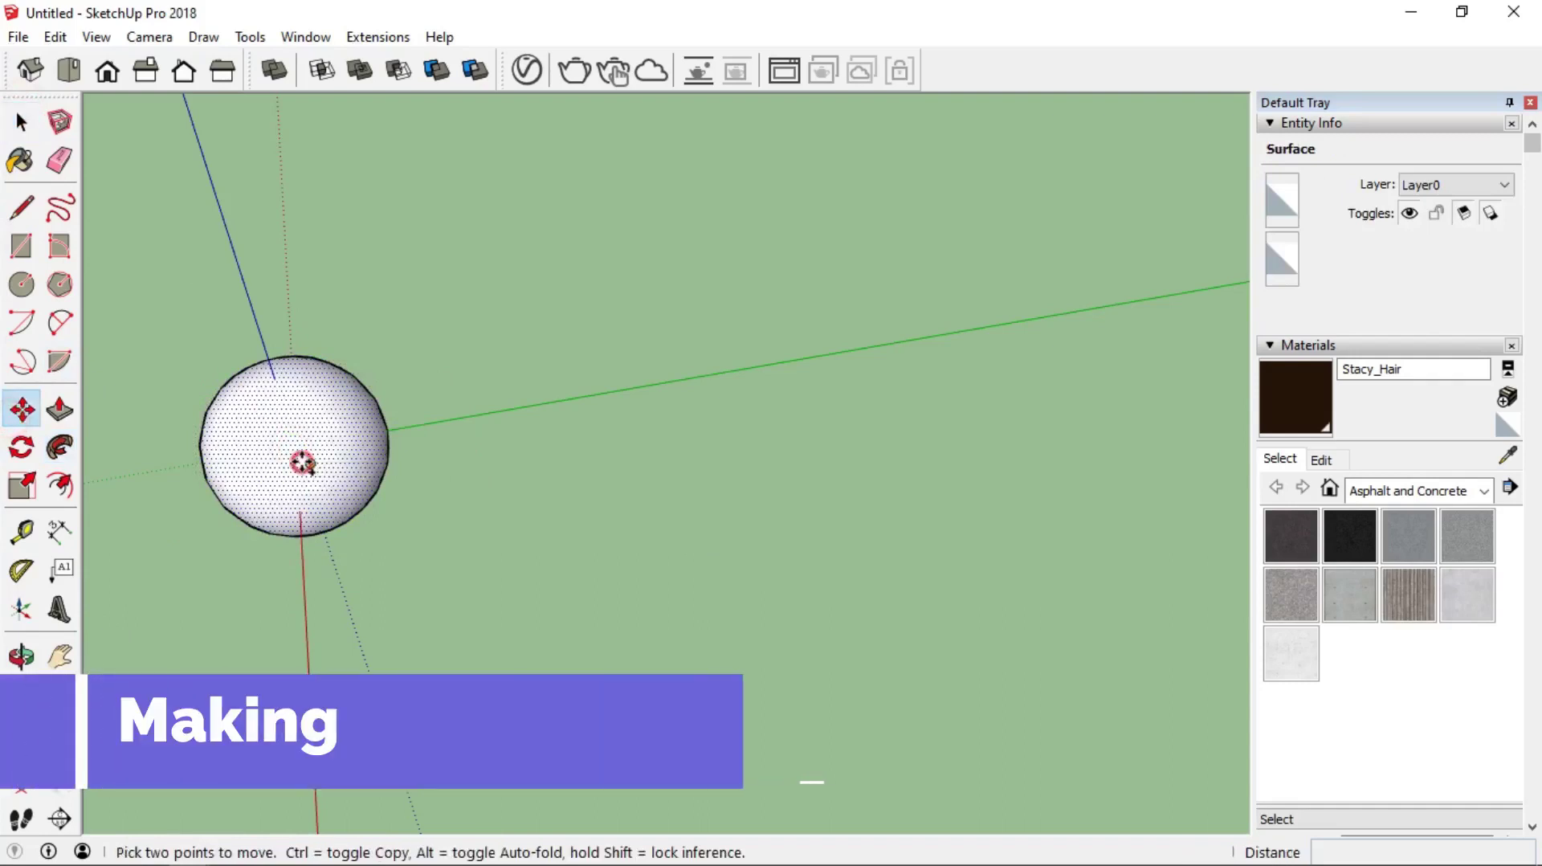
{"action": "left_click", "coordinate": [309, 462]}
{"action": "key", "text": "ctrl"}
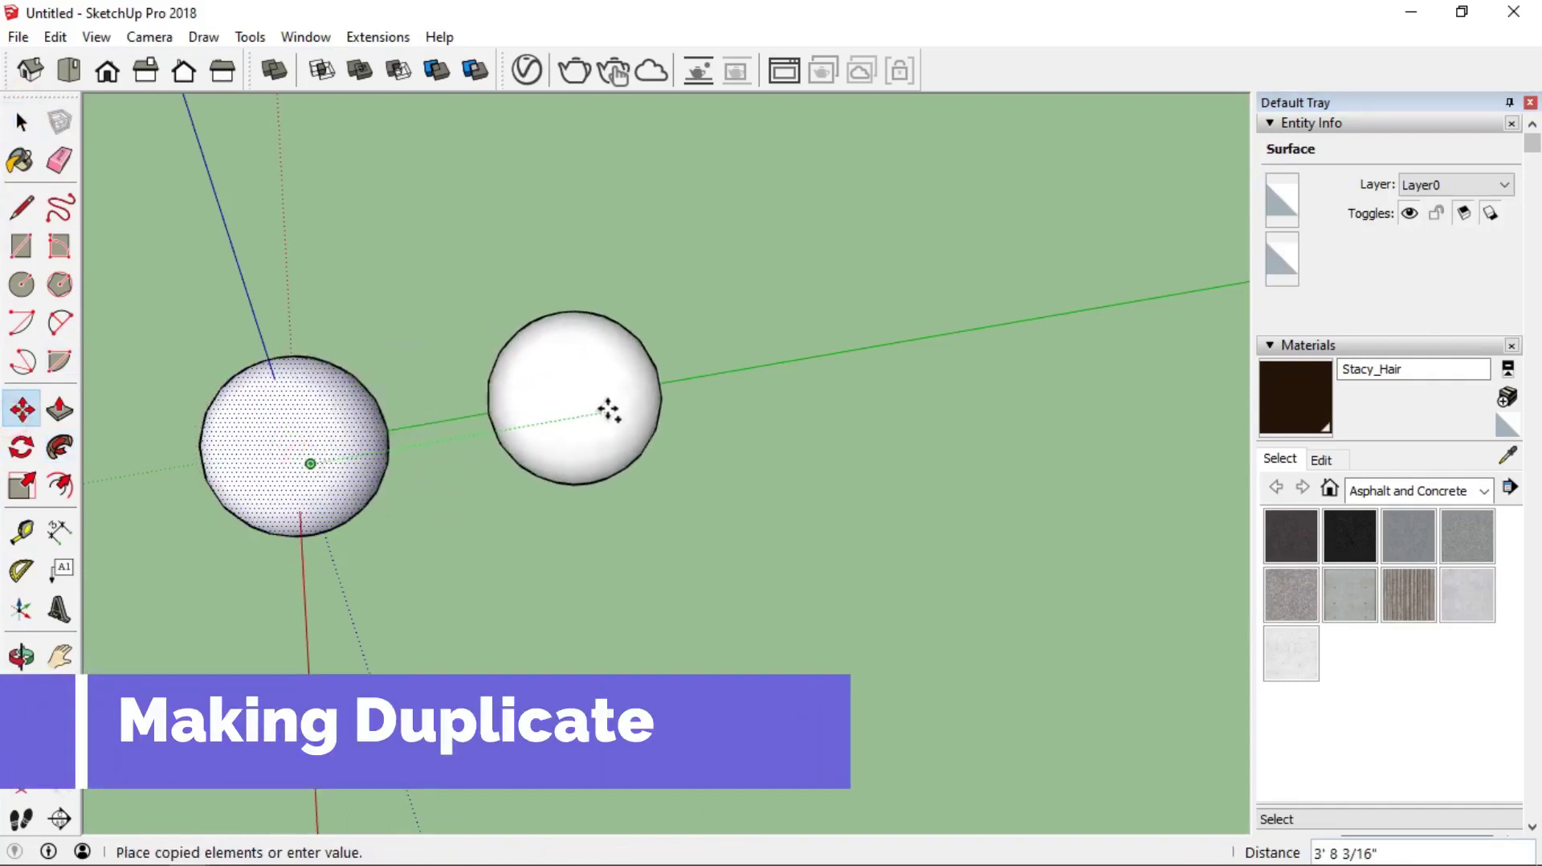
{"action": "left_click", "coordinate": [615, 410]}
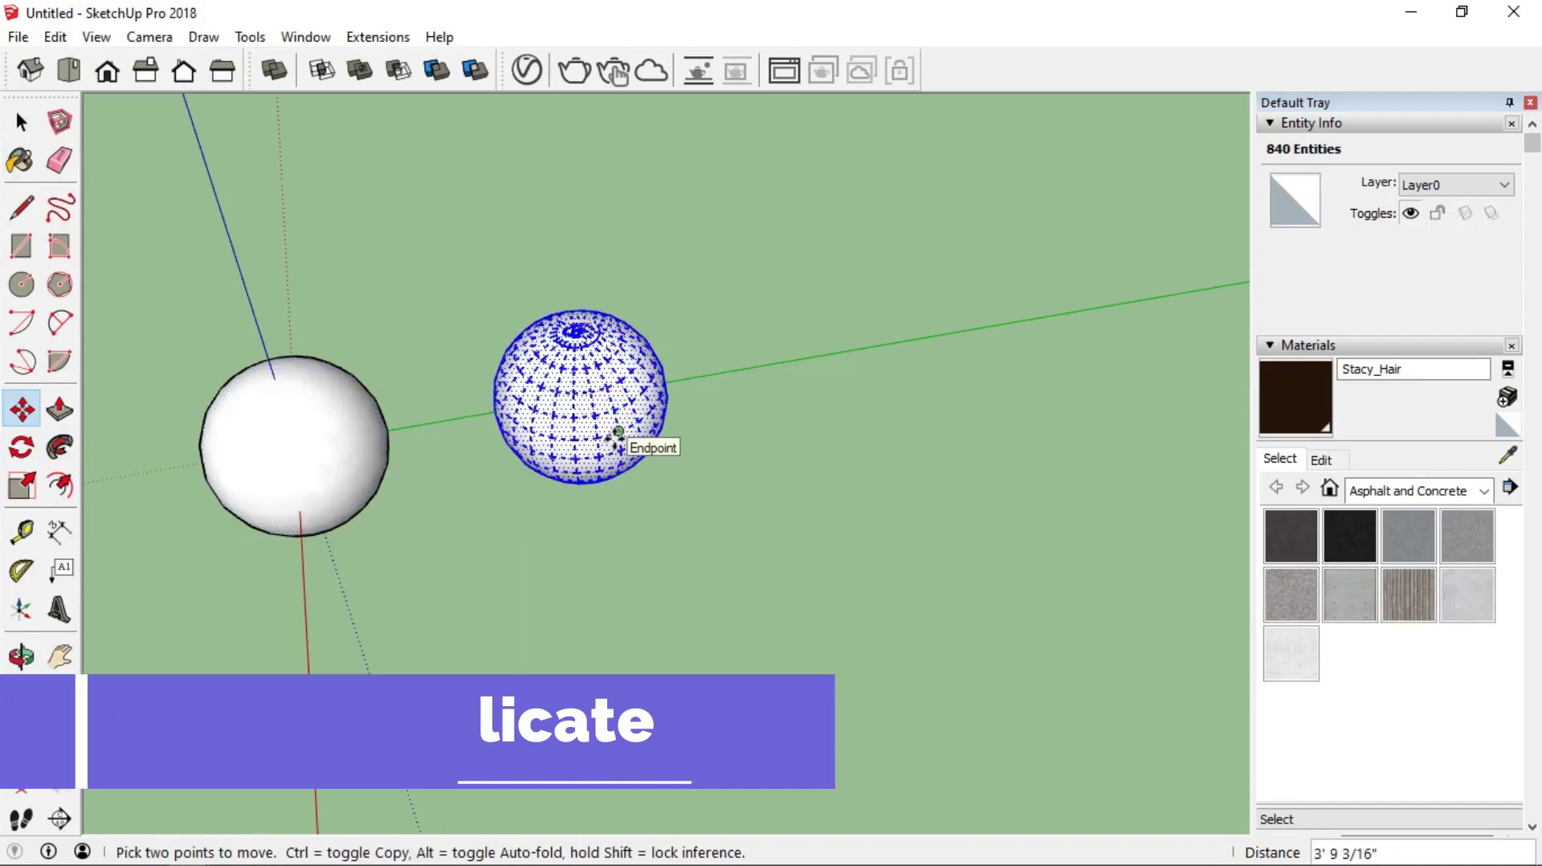
{"action": "type", "text": "5x"}
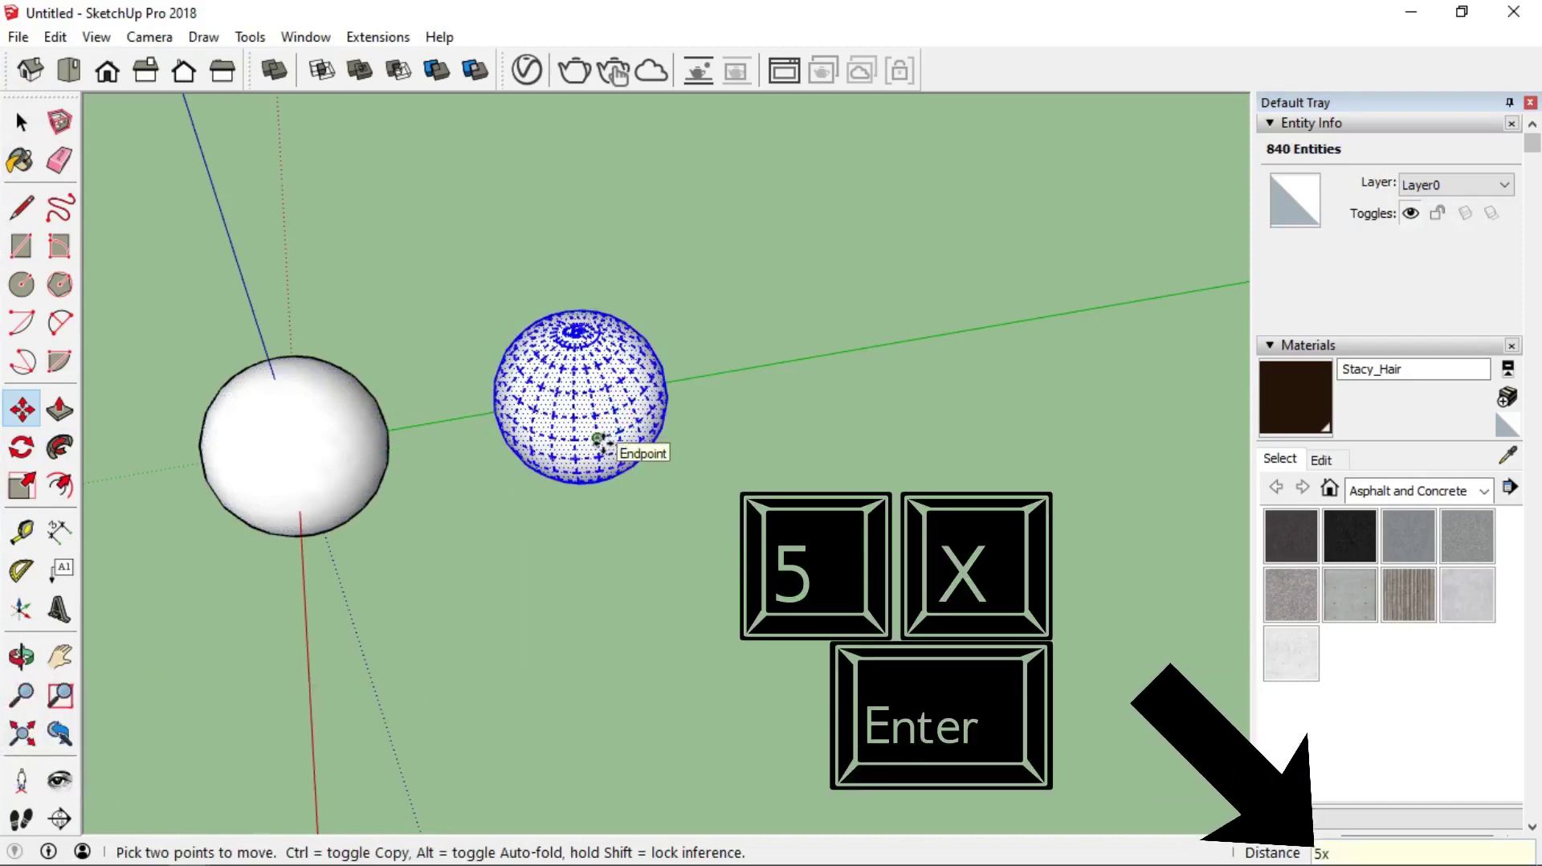
{"action": "key", "text": "Return"}
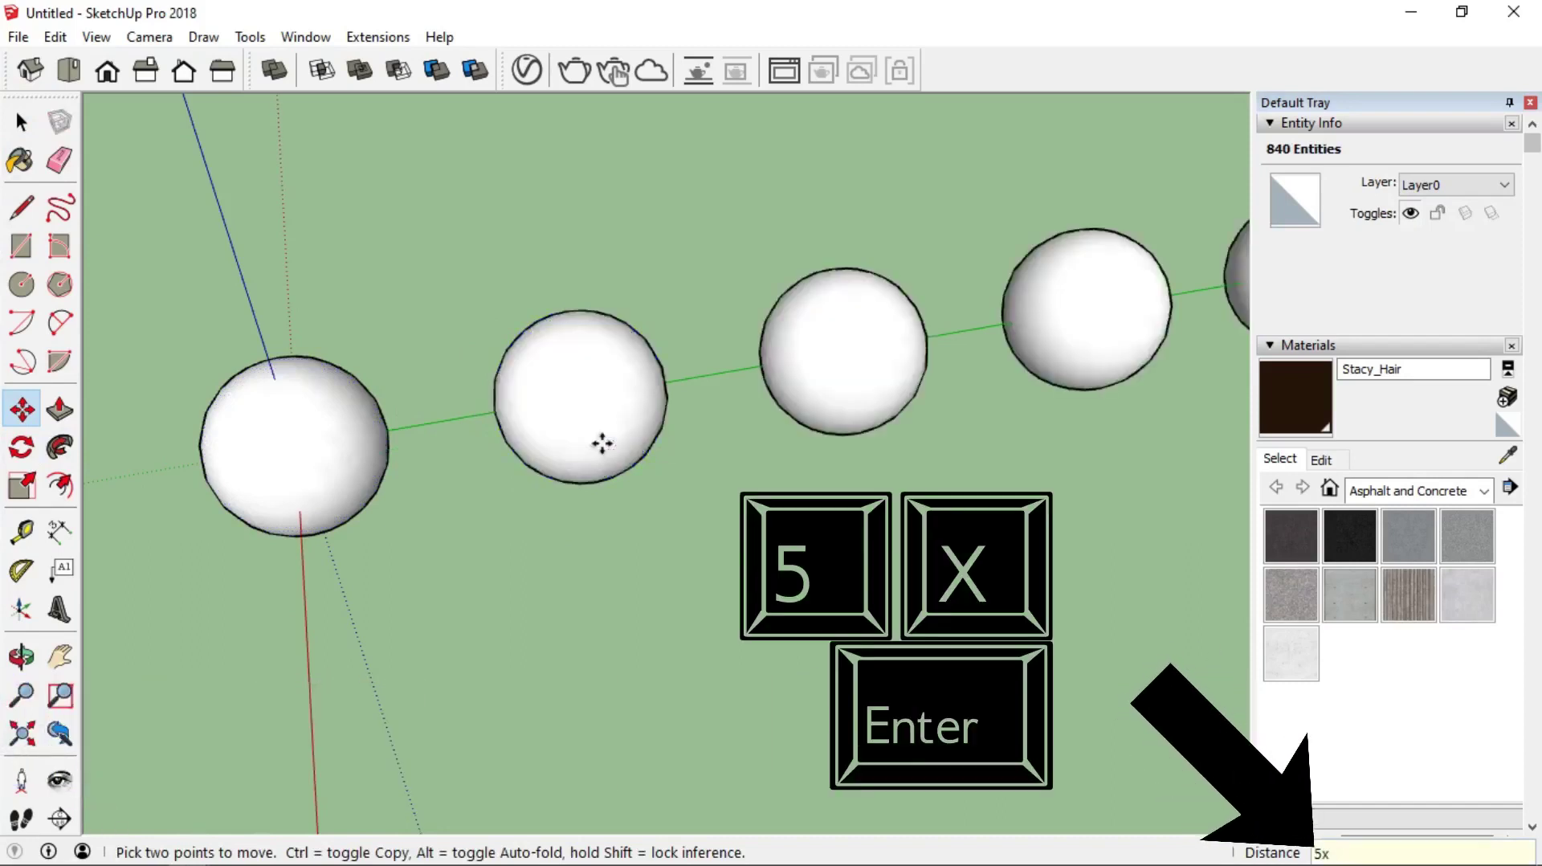
Step: Open the V-Ray Asset Editor and place it clear of the row of spheres
{"action": "scroll", "coordinate": [630, 458], "scroll_direction": "down", "scroll_amount": 3}
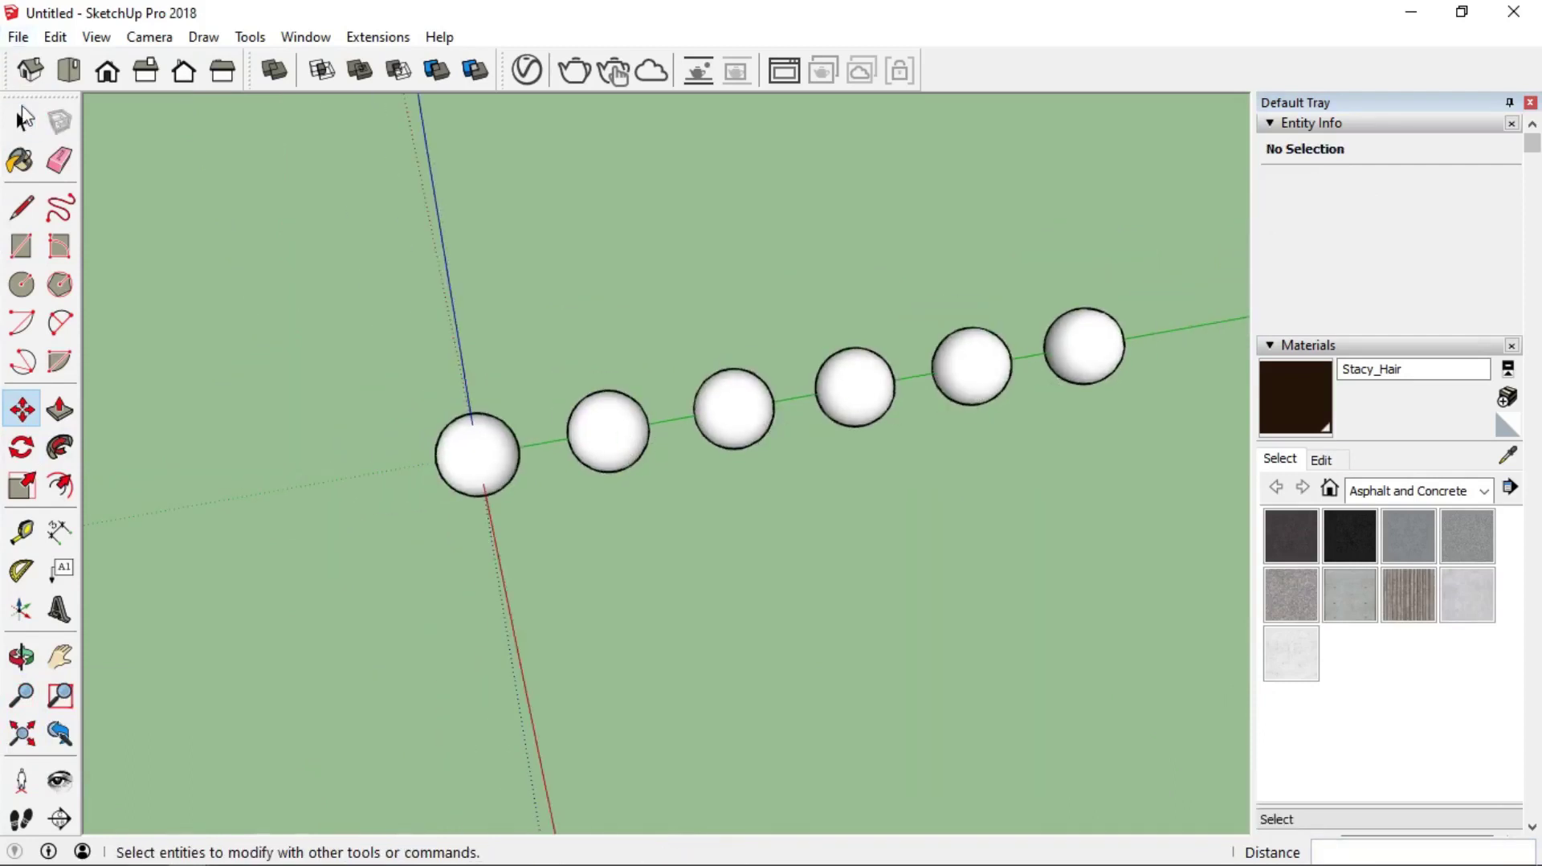
{"action": "left_click", "coordinate": [22, 122]}
{"action": "middle_click_drag", "start_coordinate": [834, 362], "coordinate": [619, 432], "text": "shift"}
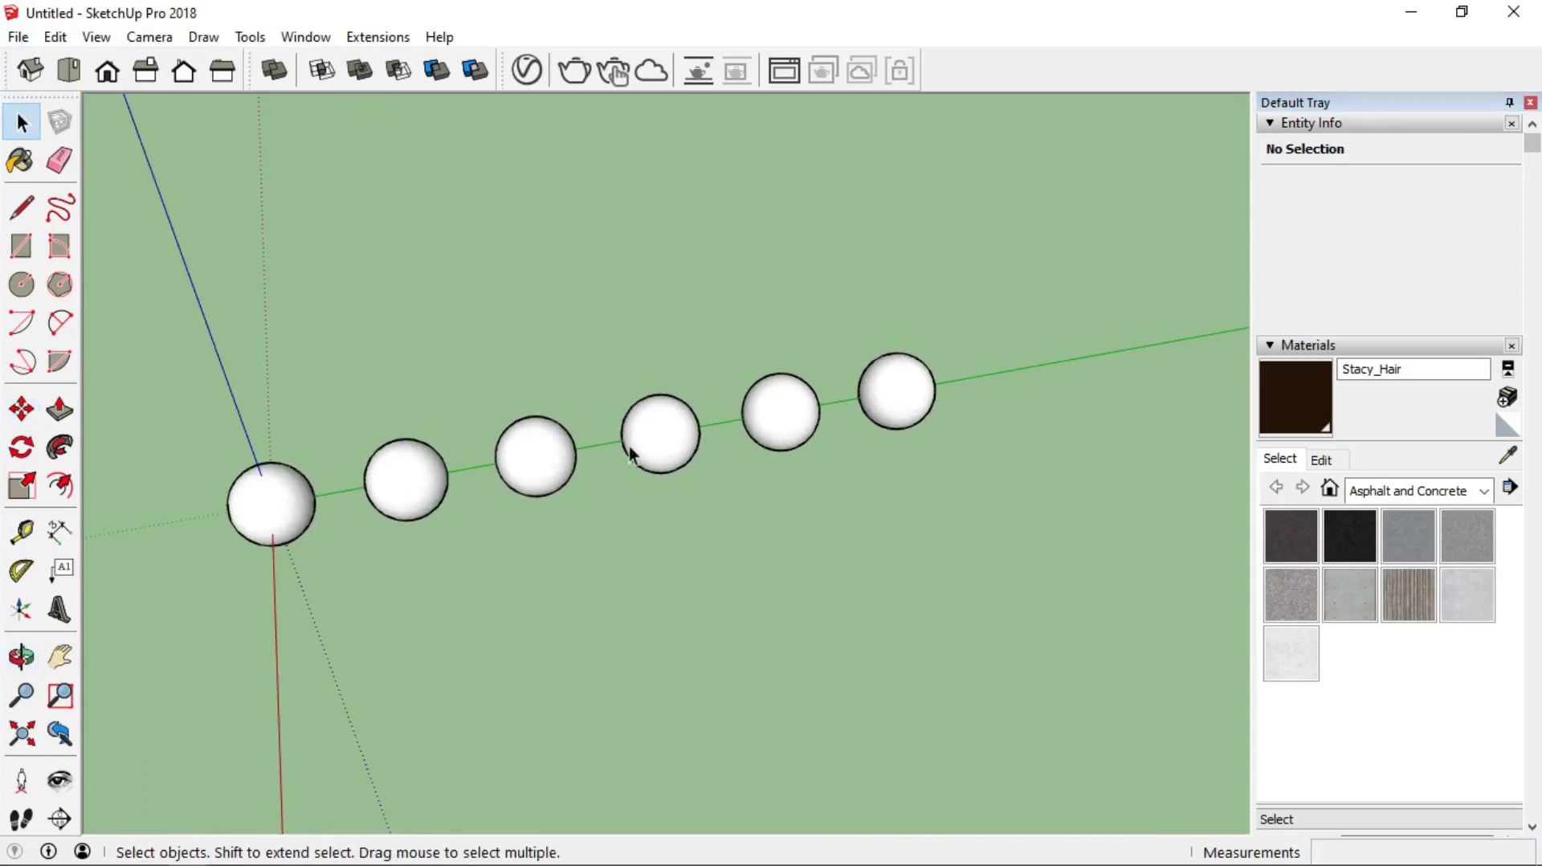
{"action": "left_click", "coordinate": [528, 70]}
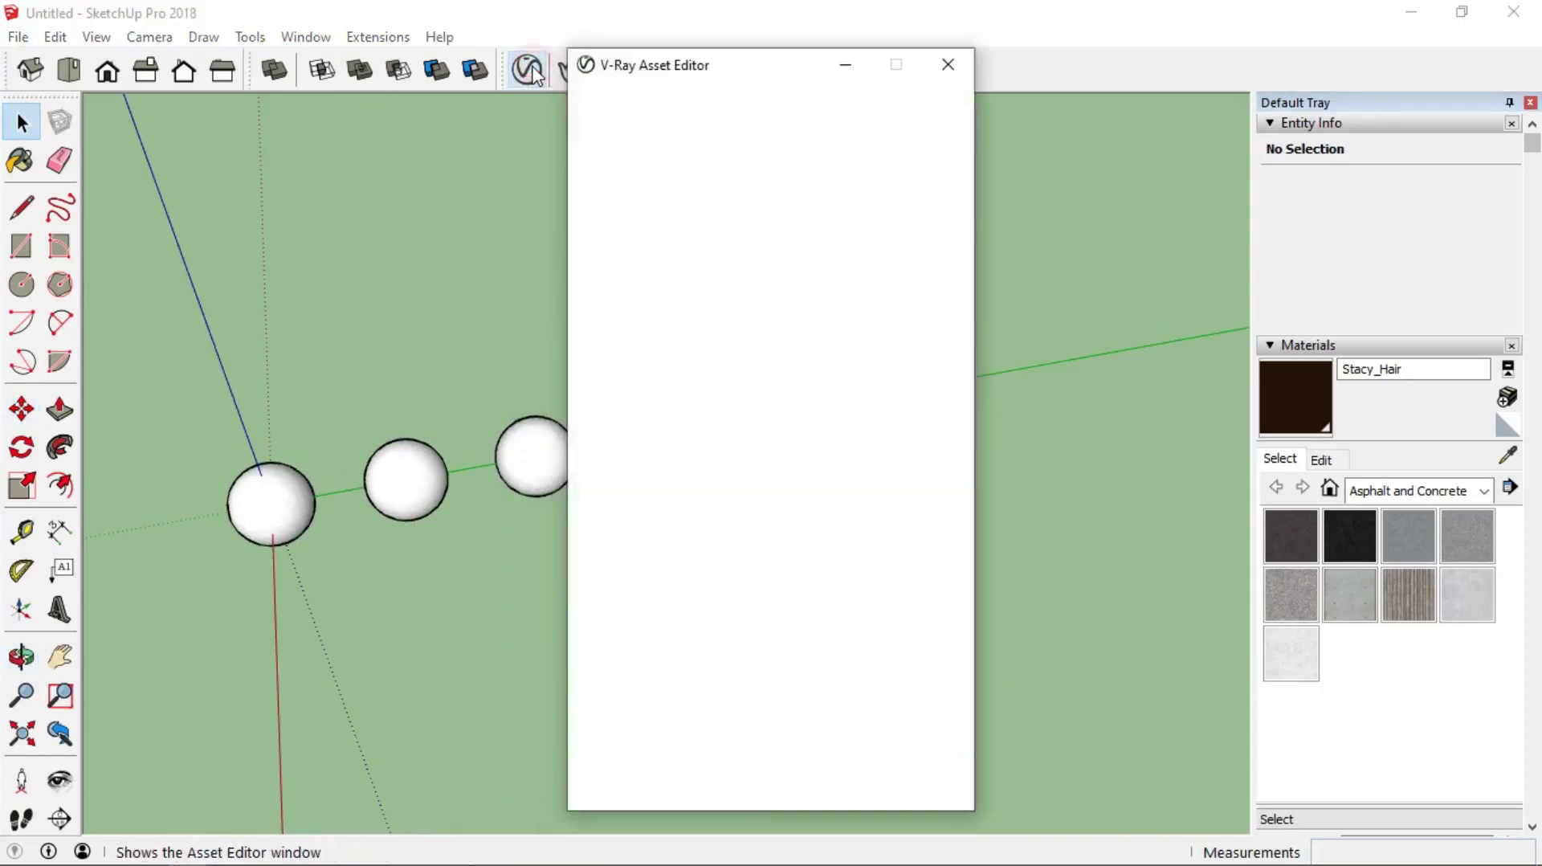
{"action": "left_click_drag", "start_coordinate": [712, 71], "coordinate": [1165, 99]}
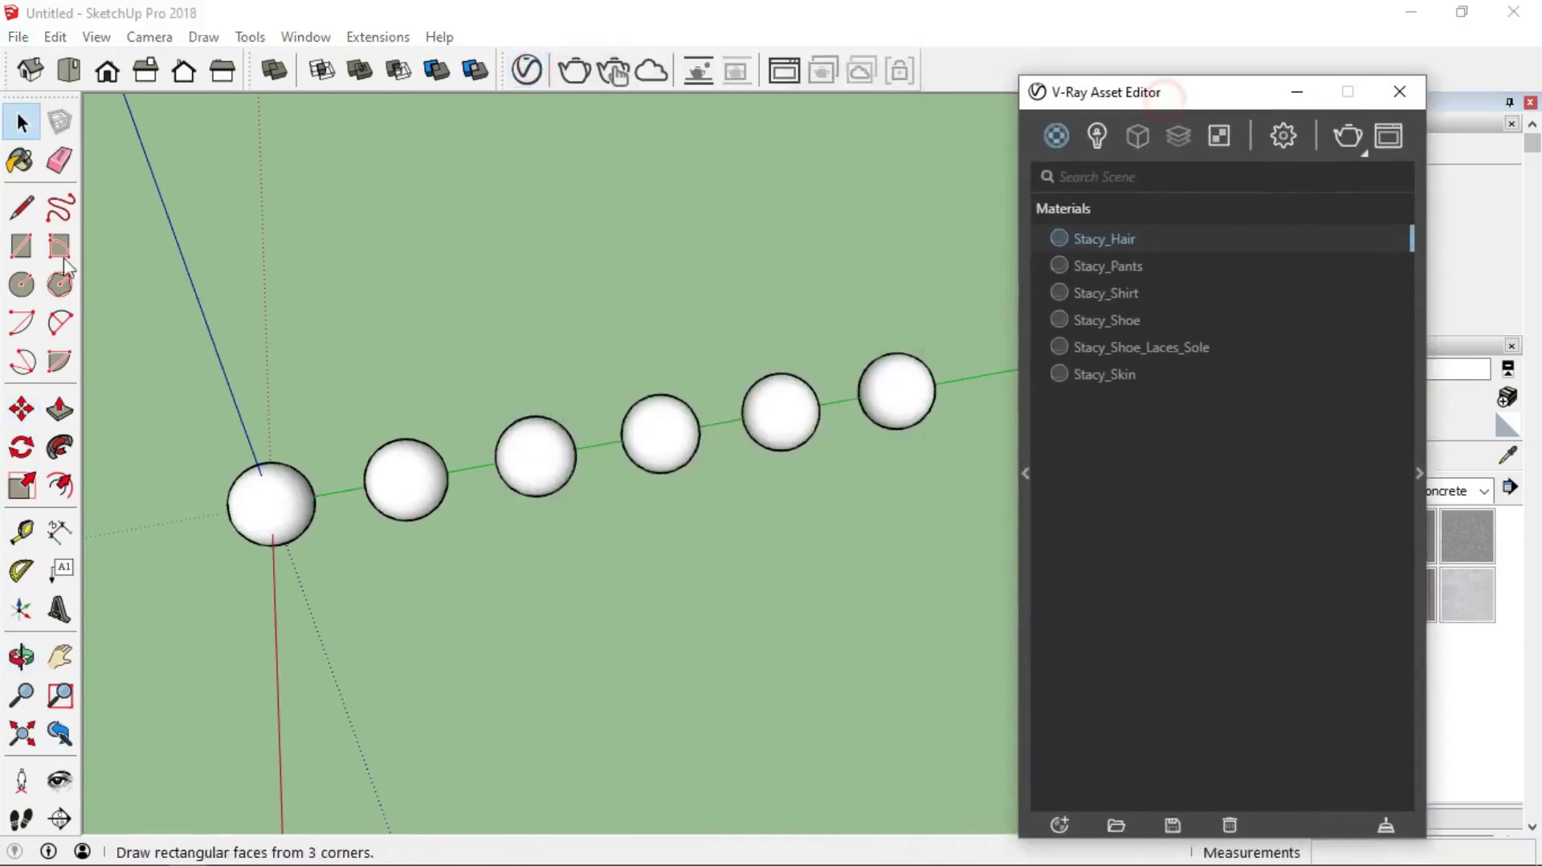
Step: Select the first, third and fifth spheres and apply the Stacy_Hair material to them
{"action": "left_click", "coordinate": [291, 517]}
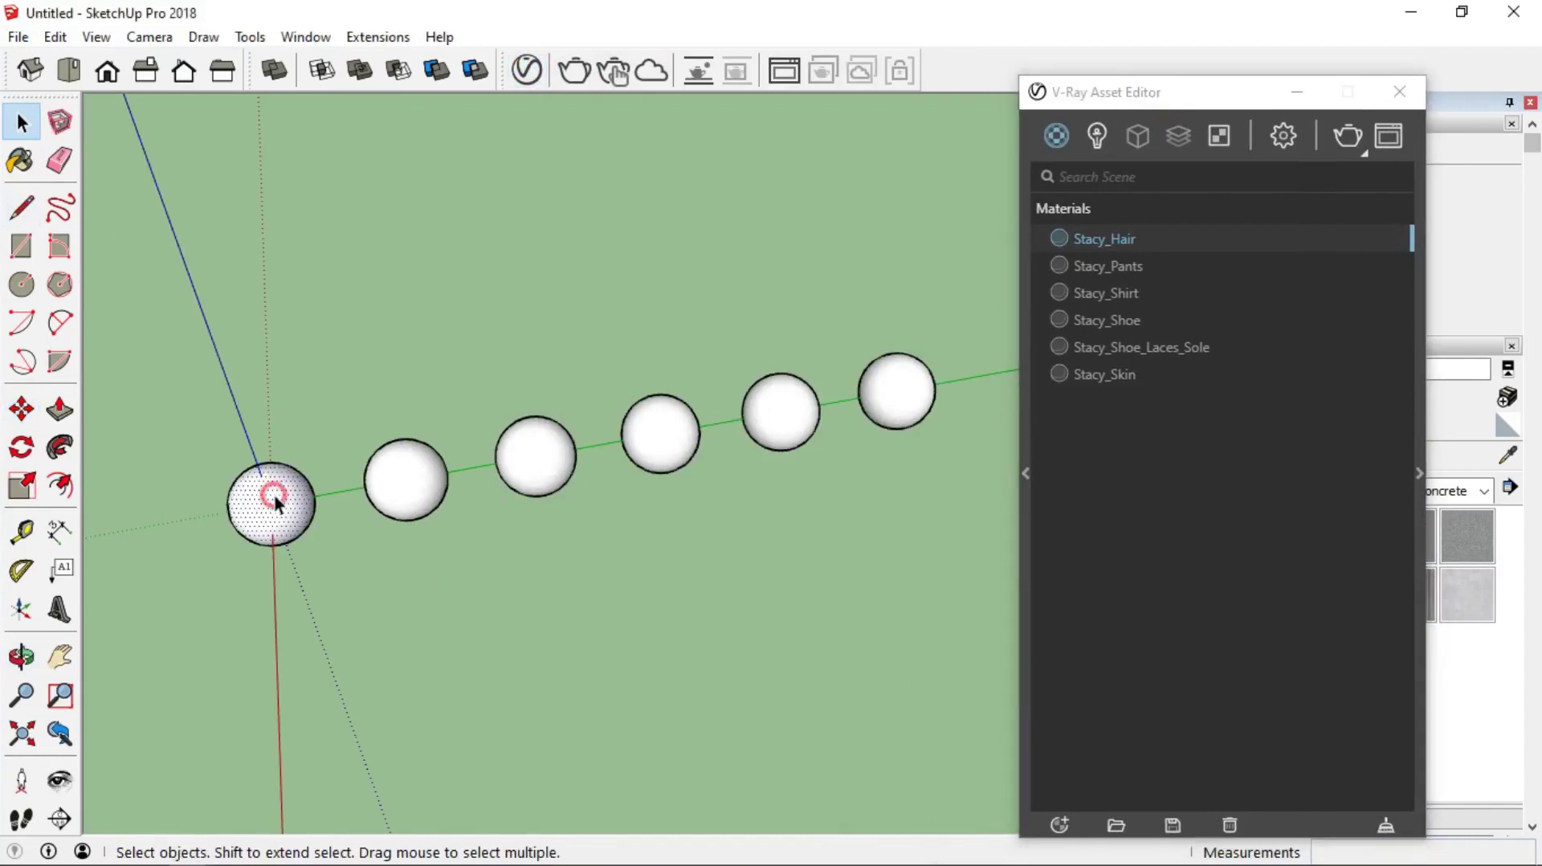
{"action": "left_click", "coordinate": [533, 455], "text": "shift"}
{"action": "left_click", "coordinate": [768, 420], "text": "shift"}
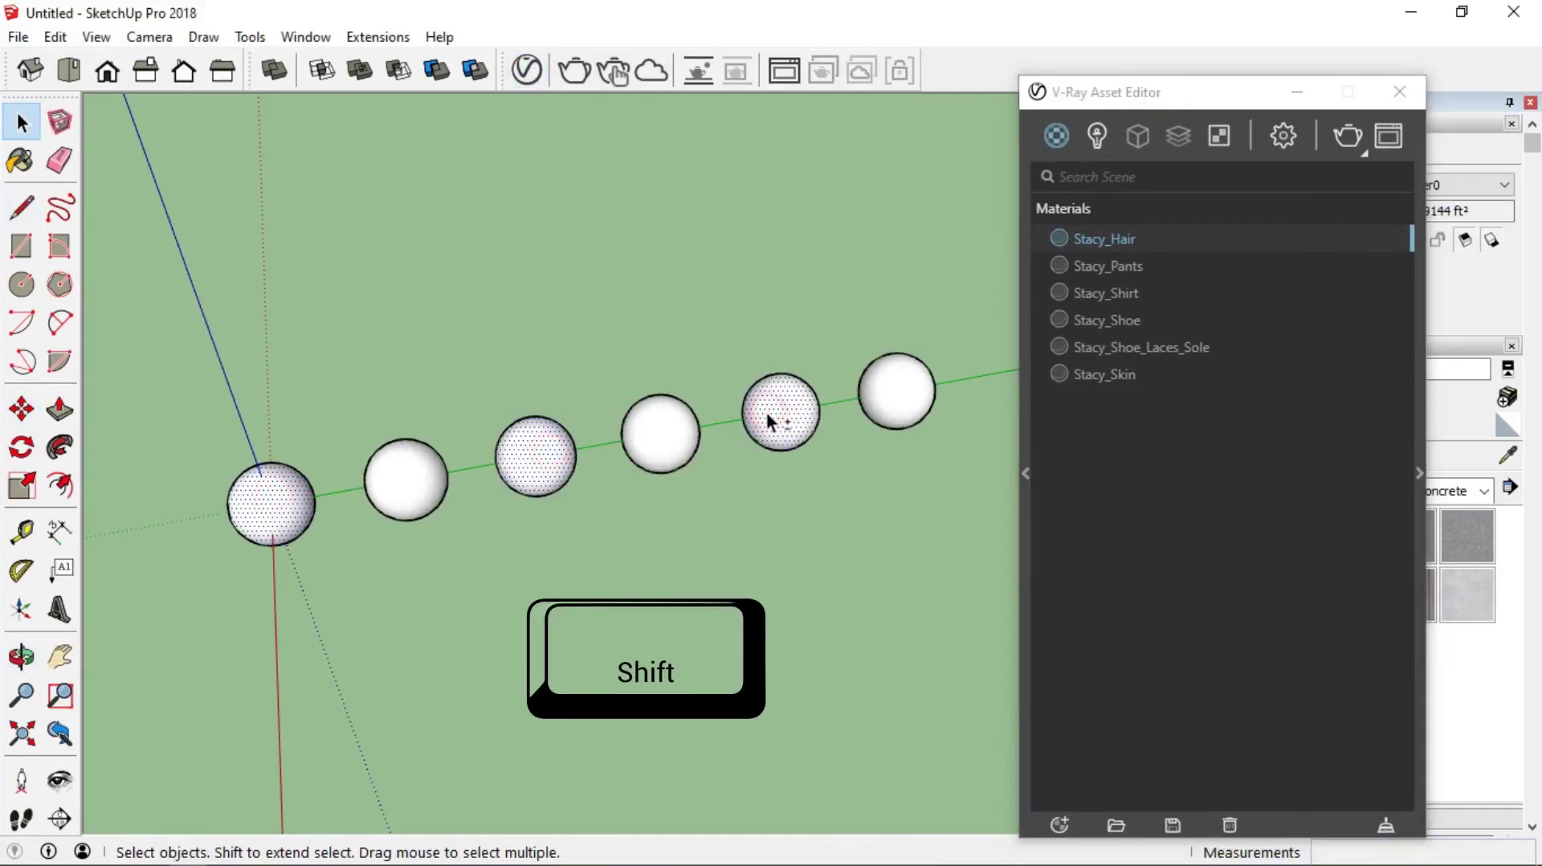
{"action": "right_click", "coordinate": [1121, 241]}
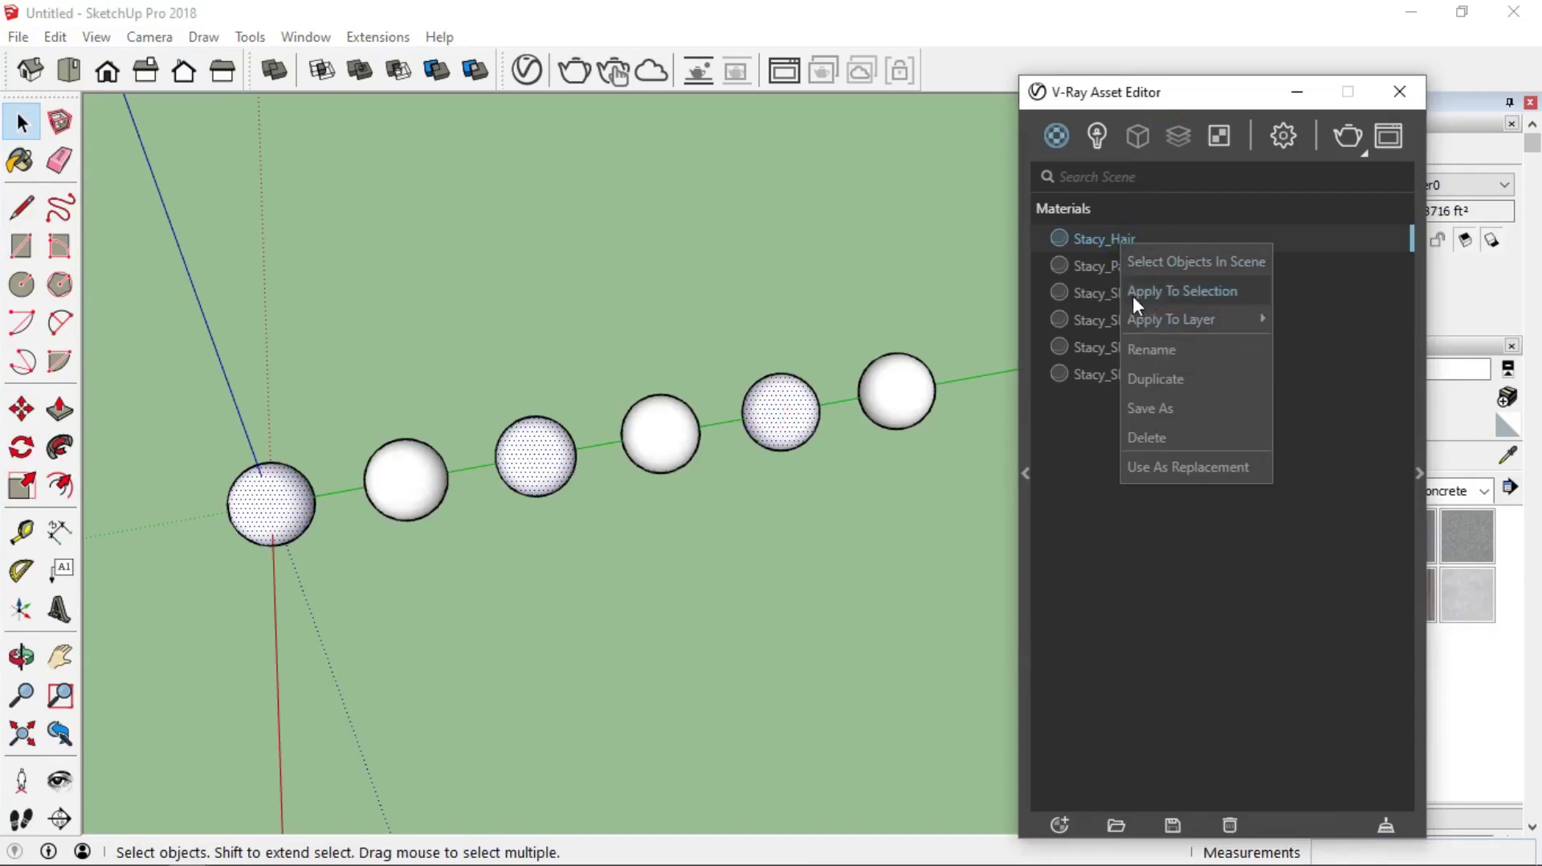
{"action": "left_click", "coordinate": [1161, 291]}
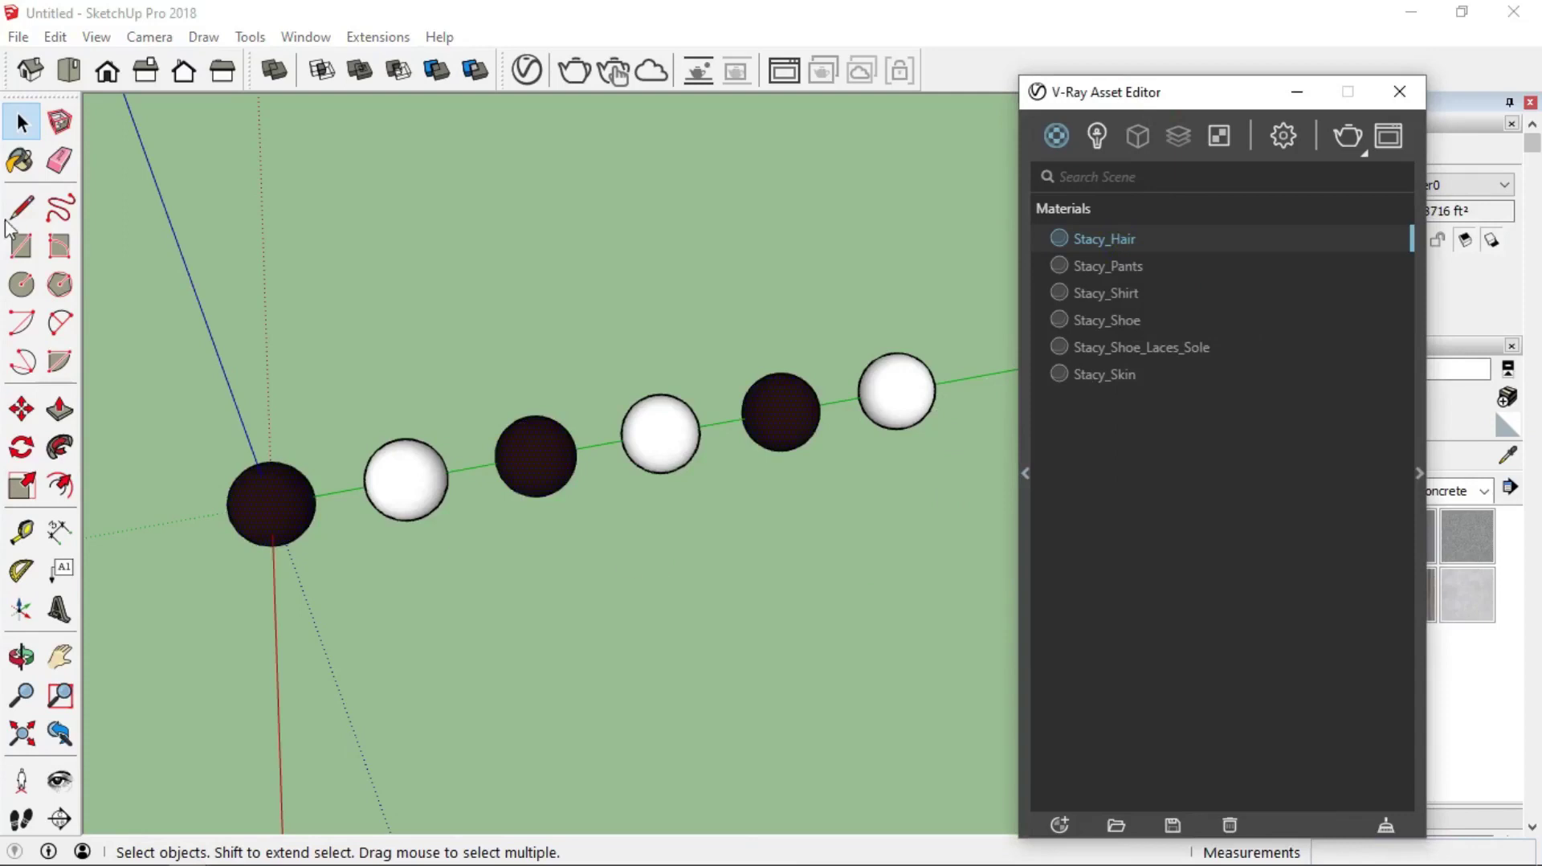
Step: Paint the second and fourth spheres with Stacy_Pants and the last sphere with Stacy_Shirt
{"action": "left_click", "coordinate": [20, 161]}
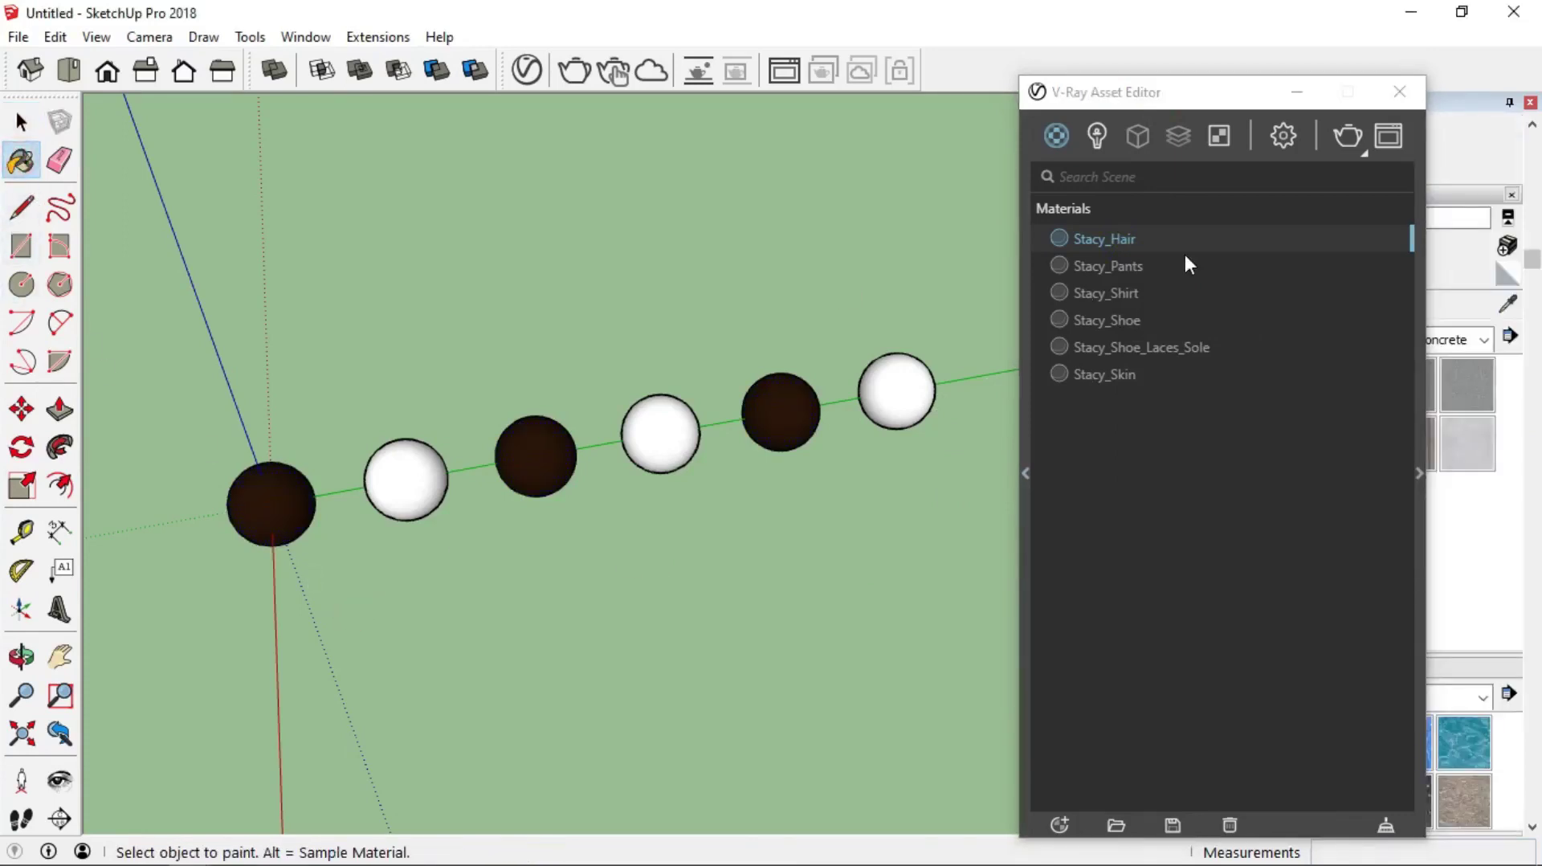
{"action": "left_click", "coordinate": [1106, 265]}
{"action": "left_click", "coordinate": [407, 469]}
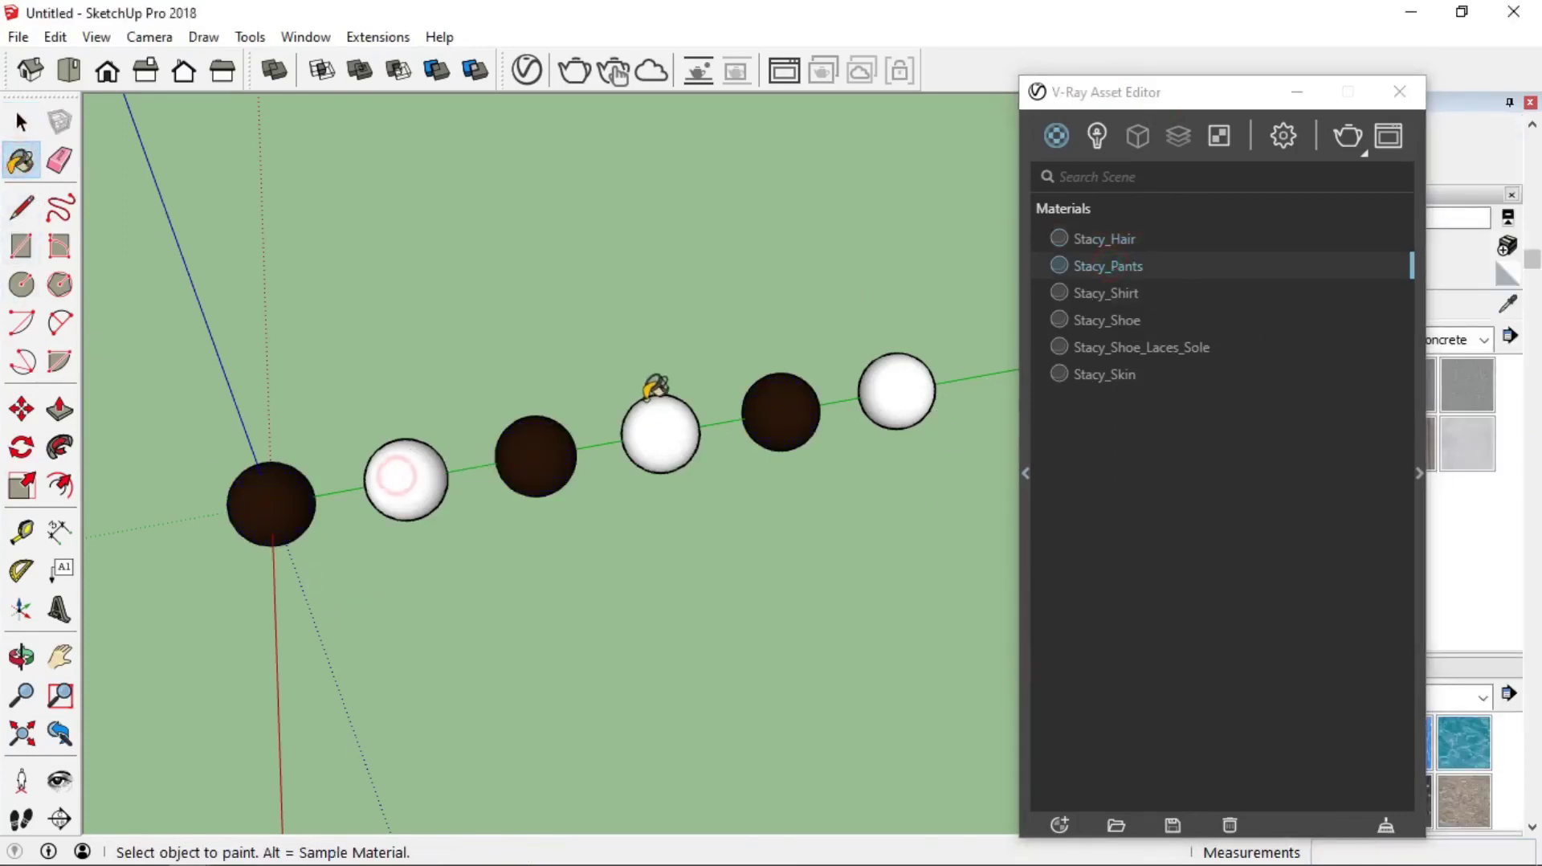
{"action": "left_click", "coordinate": [668, 401]}
{"action": "left_click", "coordinate": [1137, 293]}
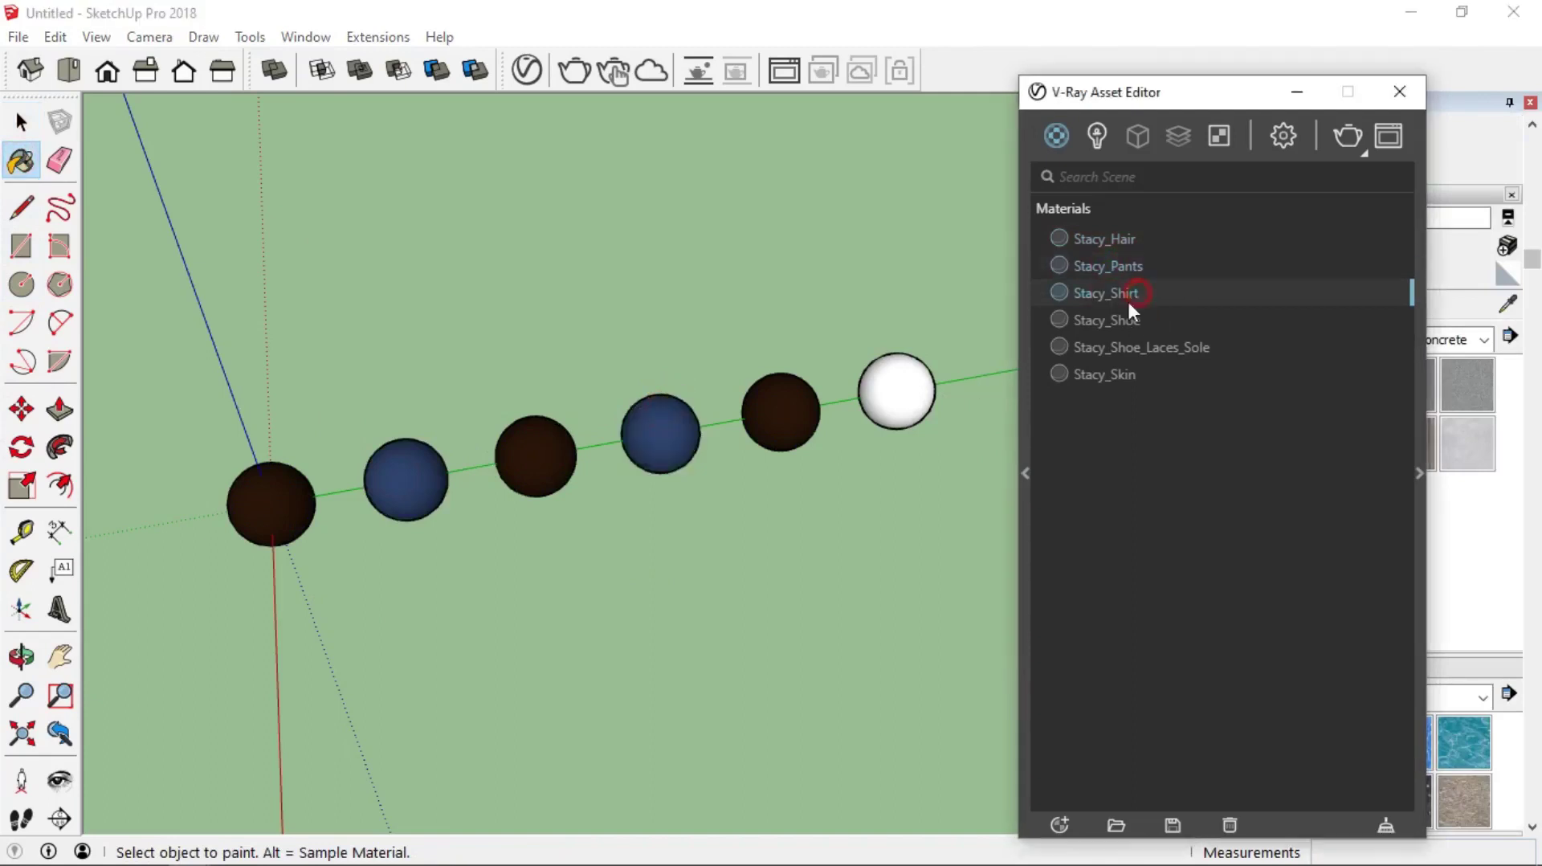
{"action": "left_click", "coordinate": [907, 393]}
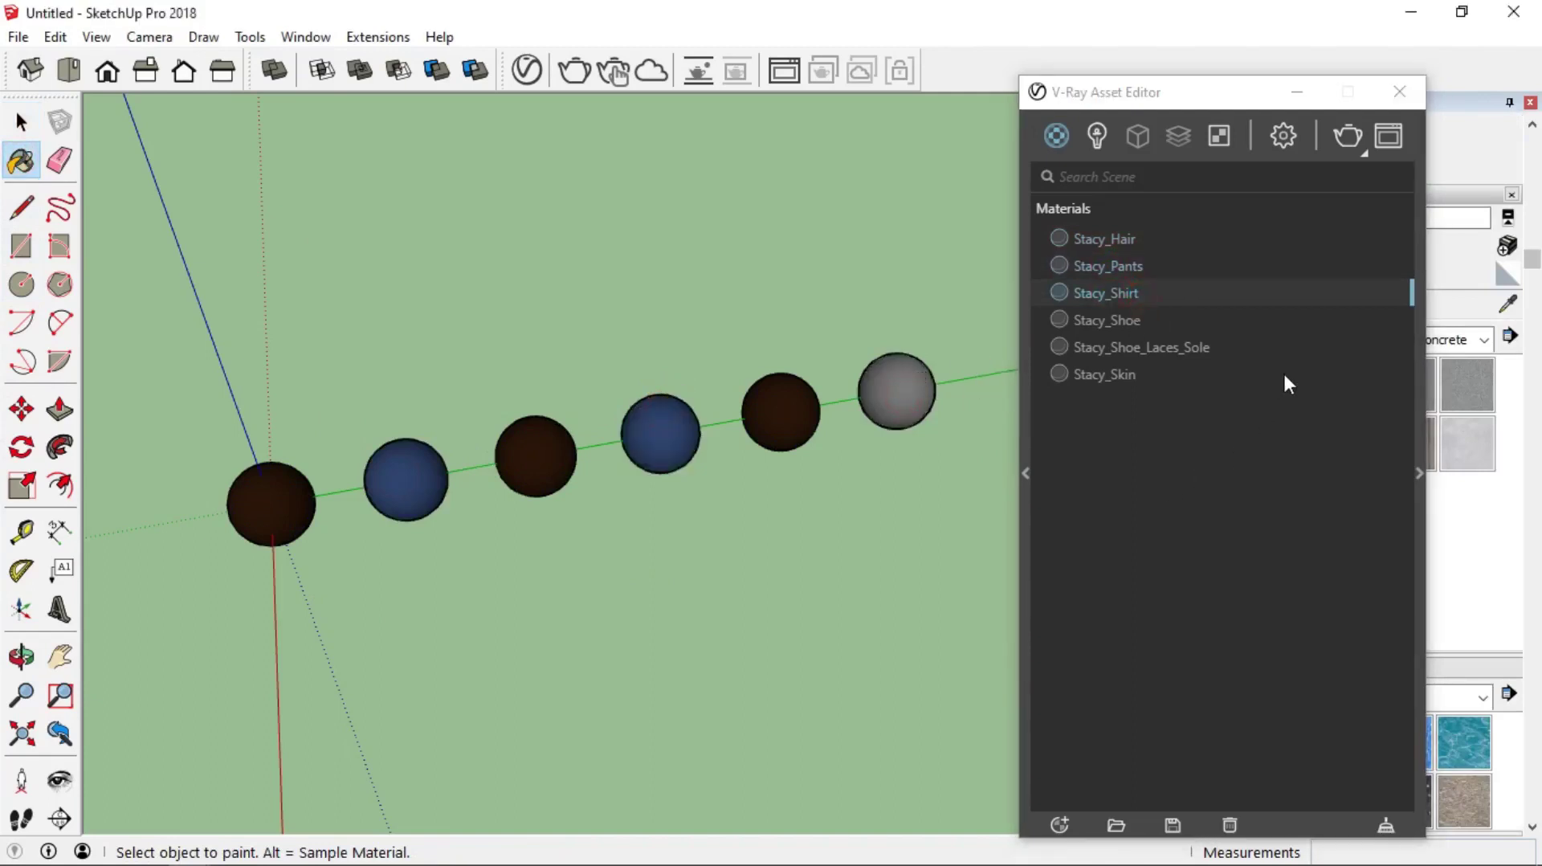
Step: Mark Stacy_Pants as the replacement material and replace Stacy_Hair with it in the scene
{"action": "left_click", "coordinate": [1126, 262]}
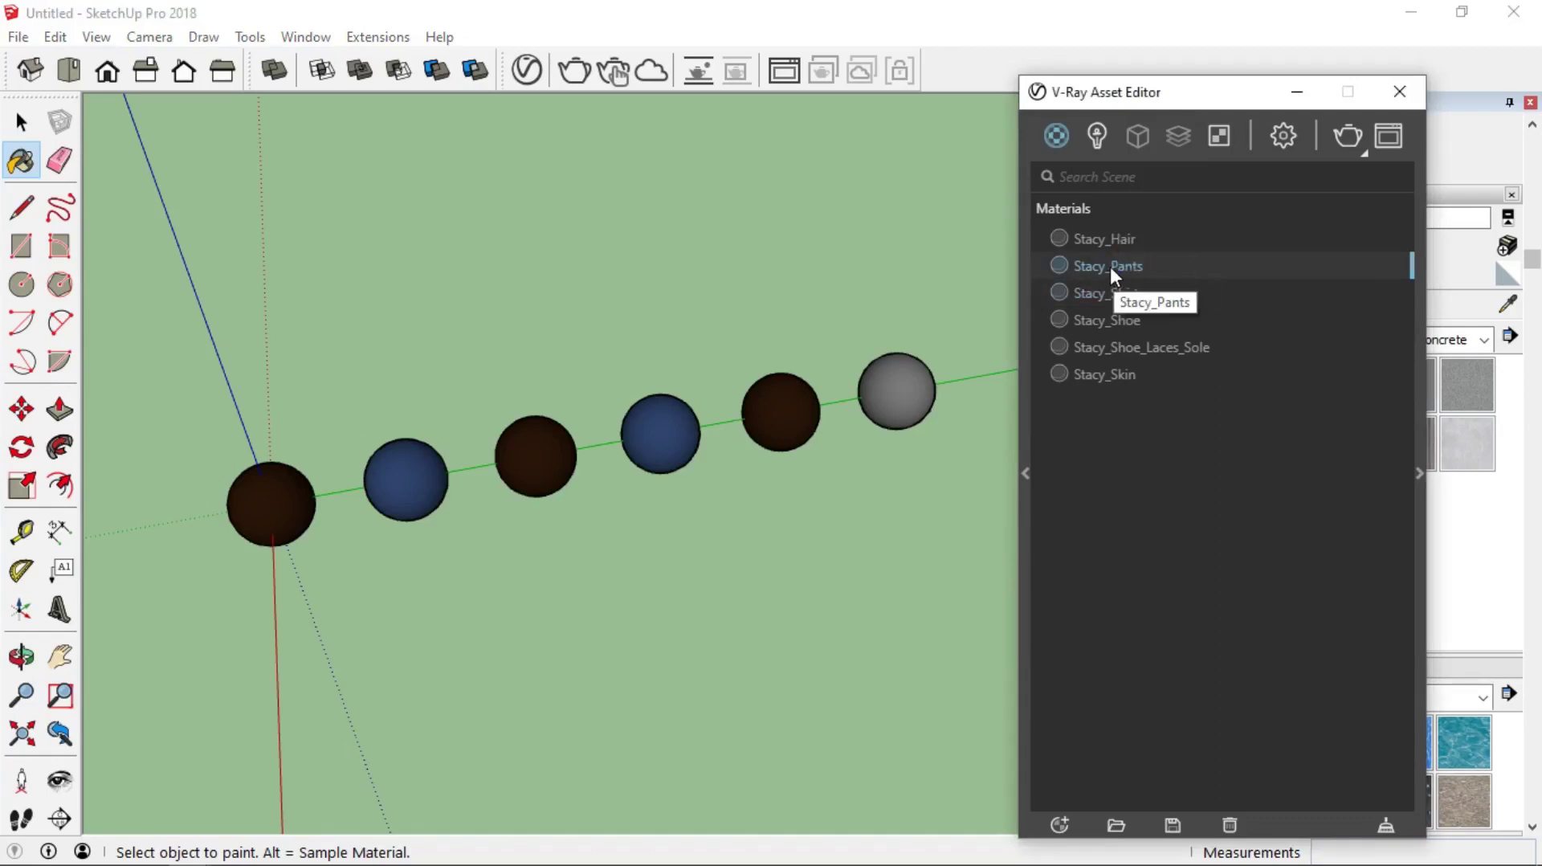
{"action": "right_click", "coordinate": [1110, 267]}
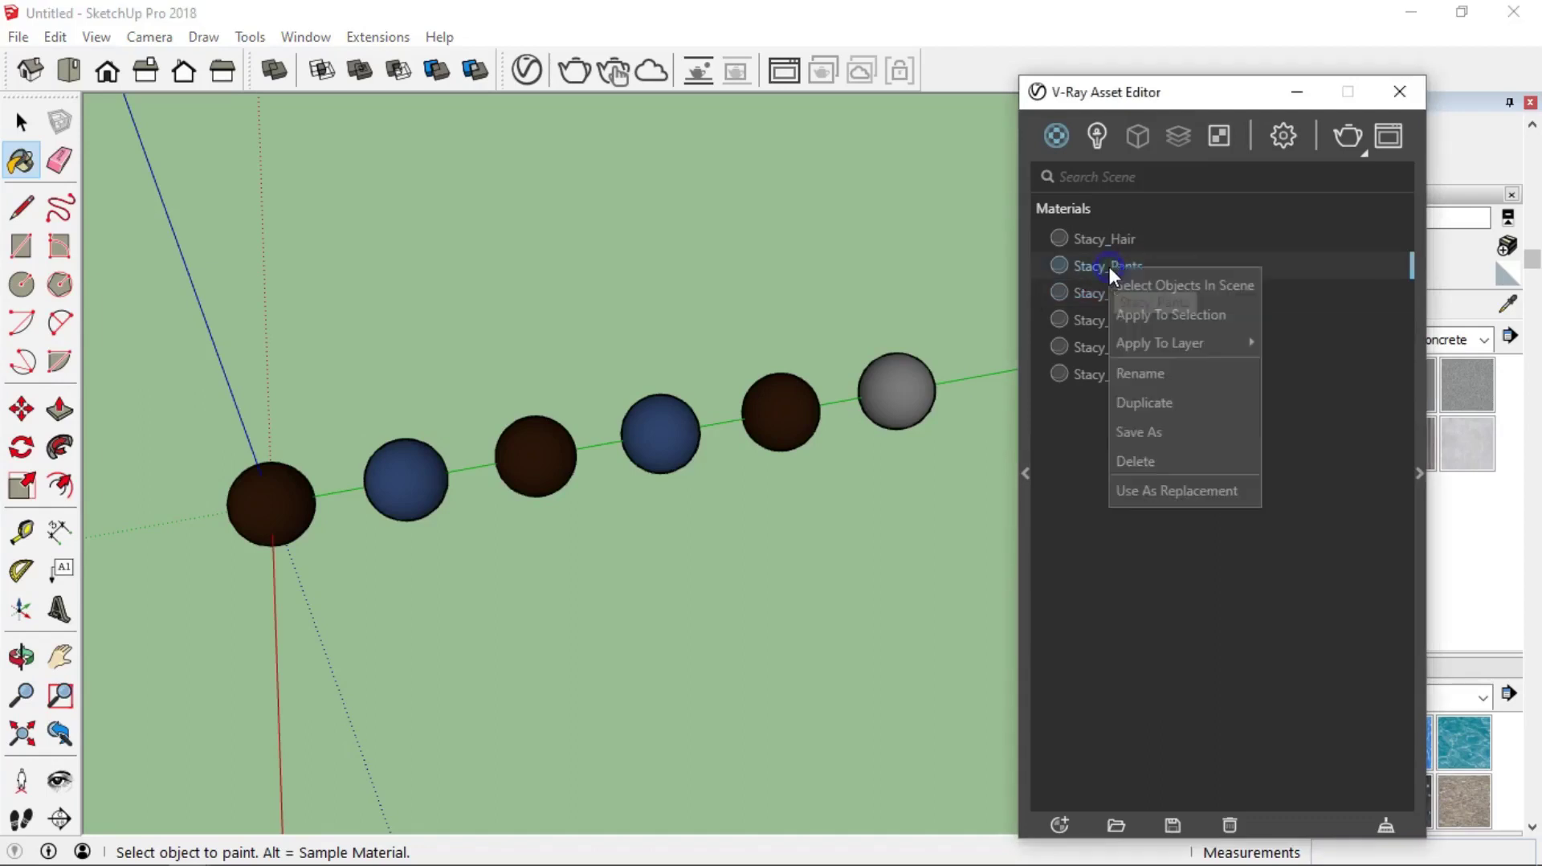
{"action": "left_click", "coordinate": [1188, 492]}
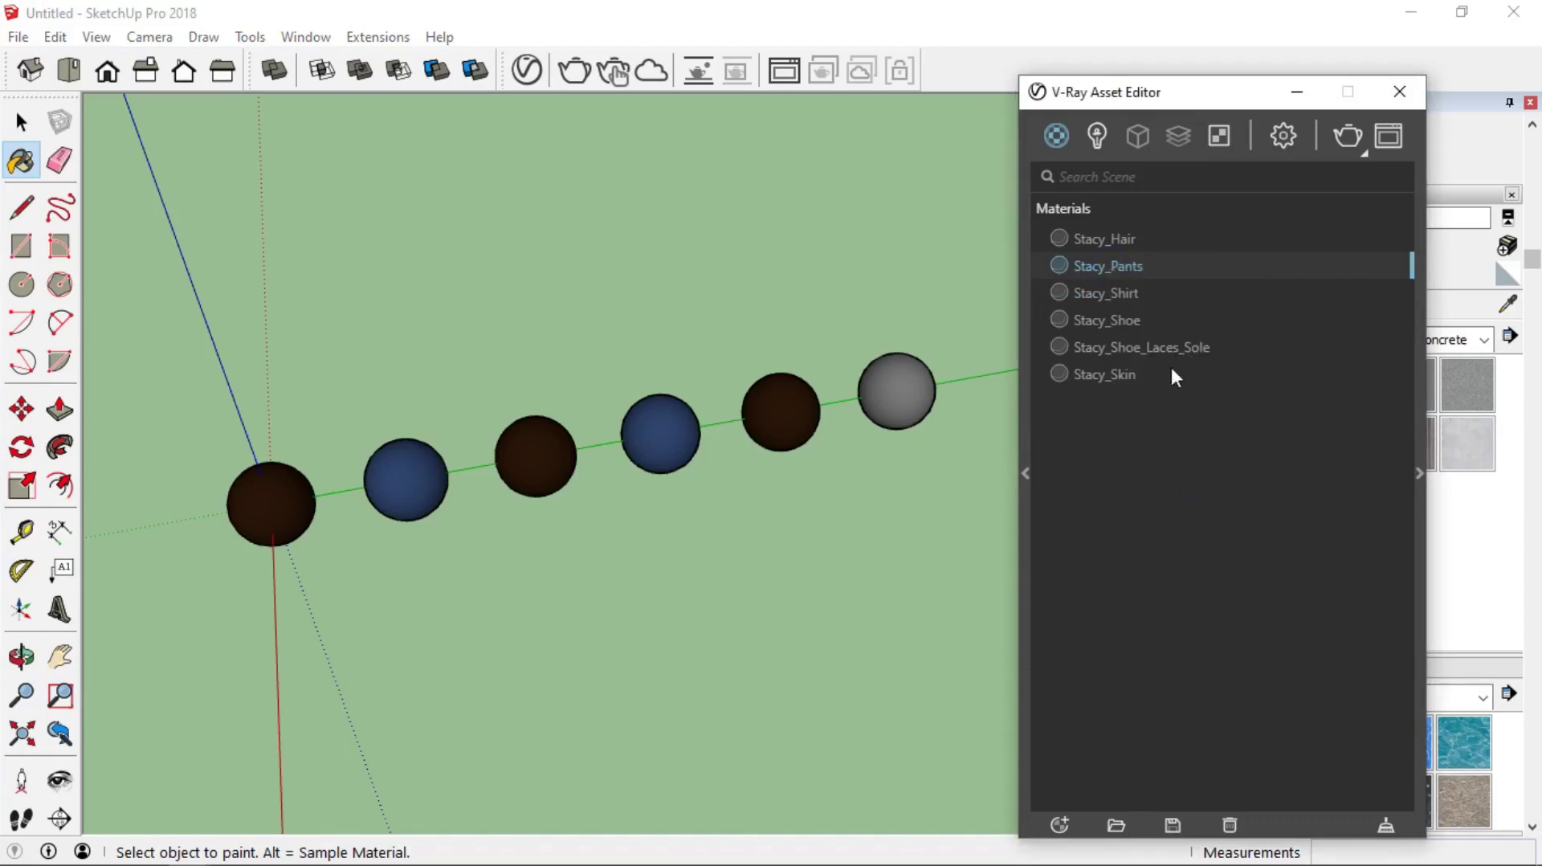
{"action": "left_click", "coordinate": [1108, 236]}
{"action": "right_click", "coordinate": [1101, 235]}
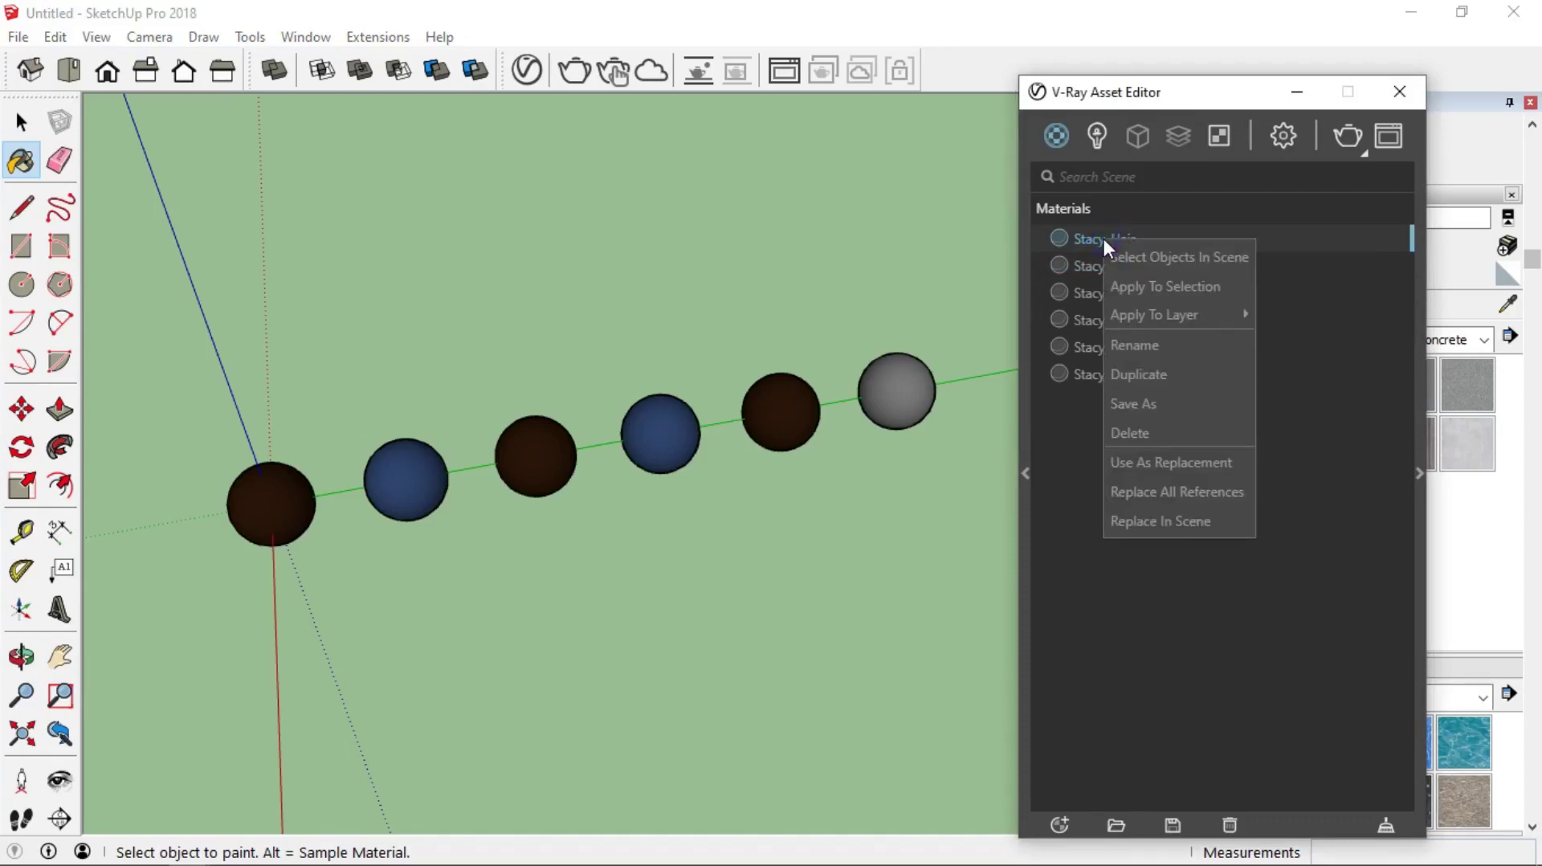
{"action": "left_click", "coordinate": [1158, 522]}
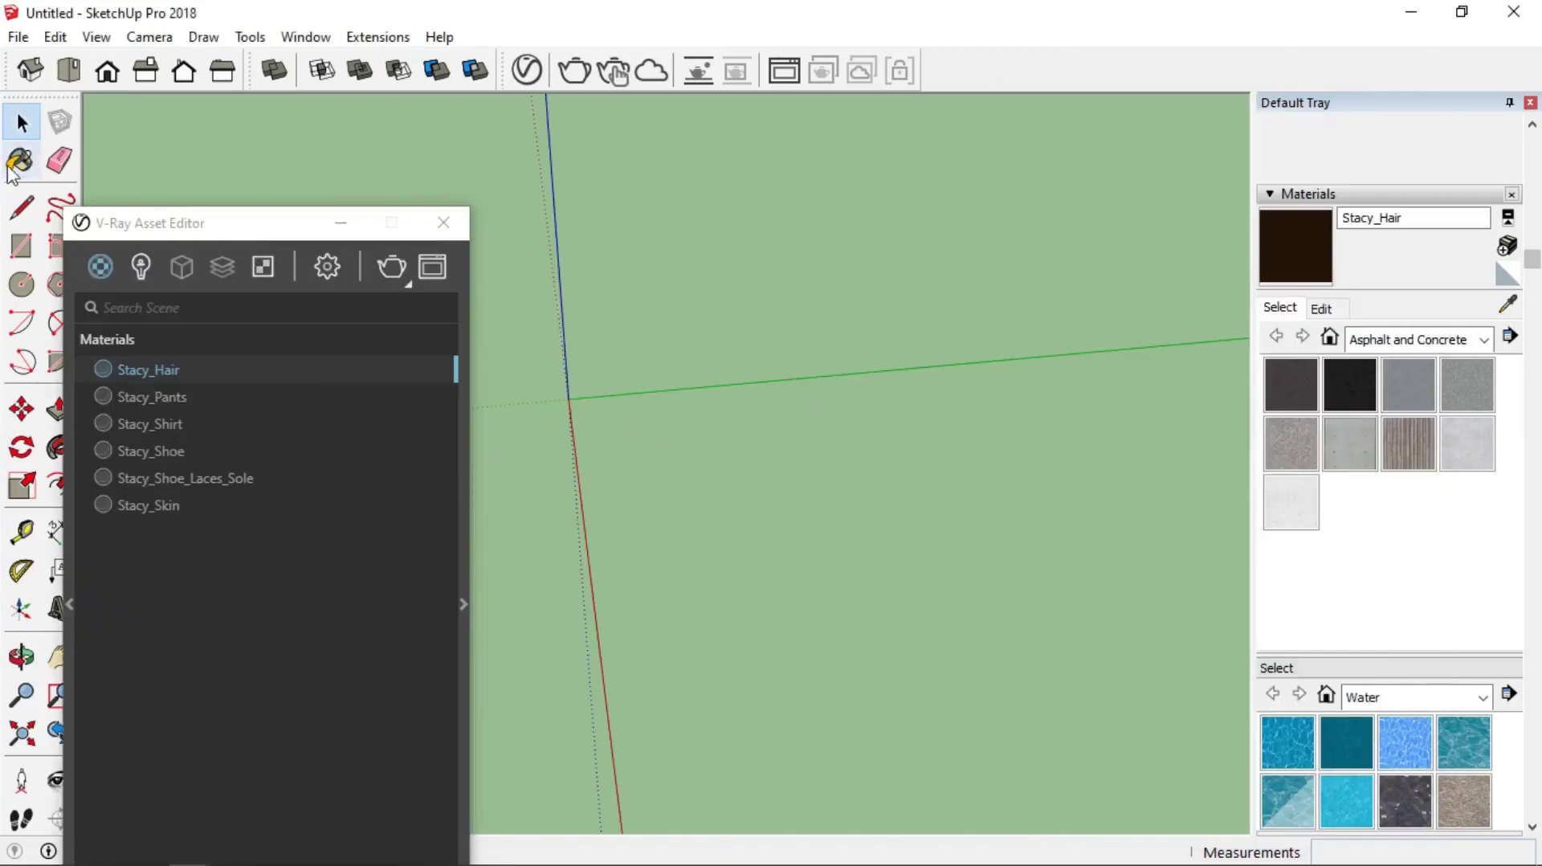
Step: Draw a rectangle about 1' 3" by 13' 5" from the origin, with its long side on the green axis
{"action": "key", "text": "r"}
{"action": "left_click", "coordinate": [568, 398]}
{"action": "left_click", "coordinate": [1049, 385]}
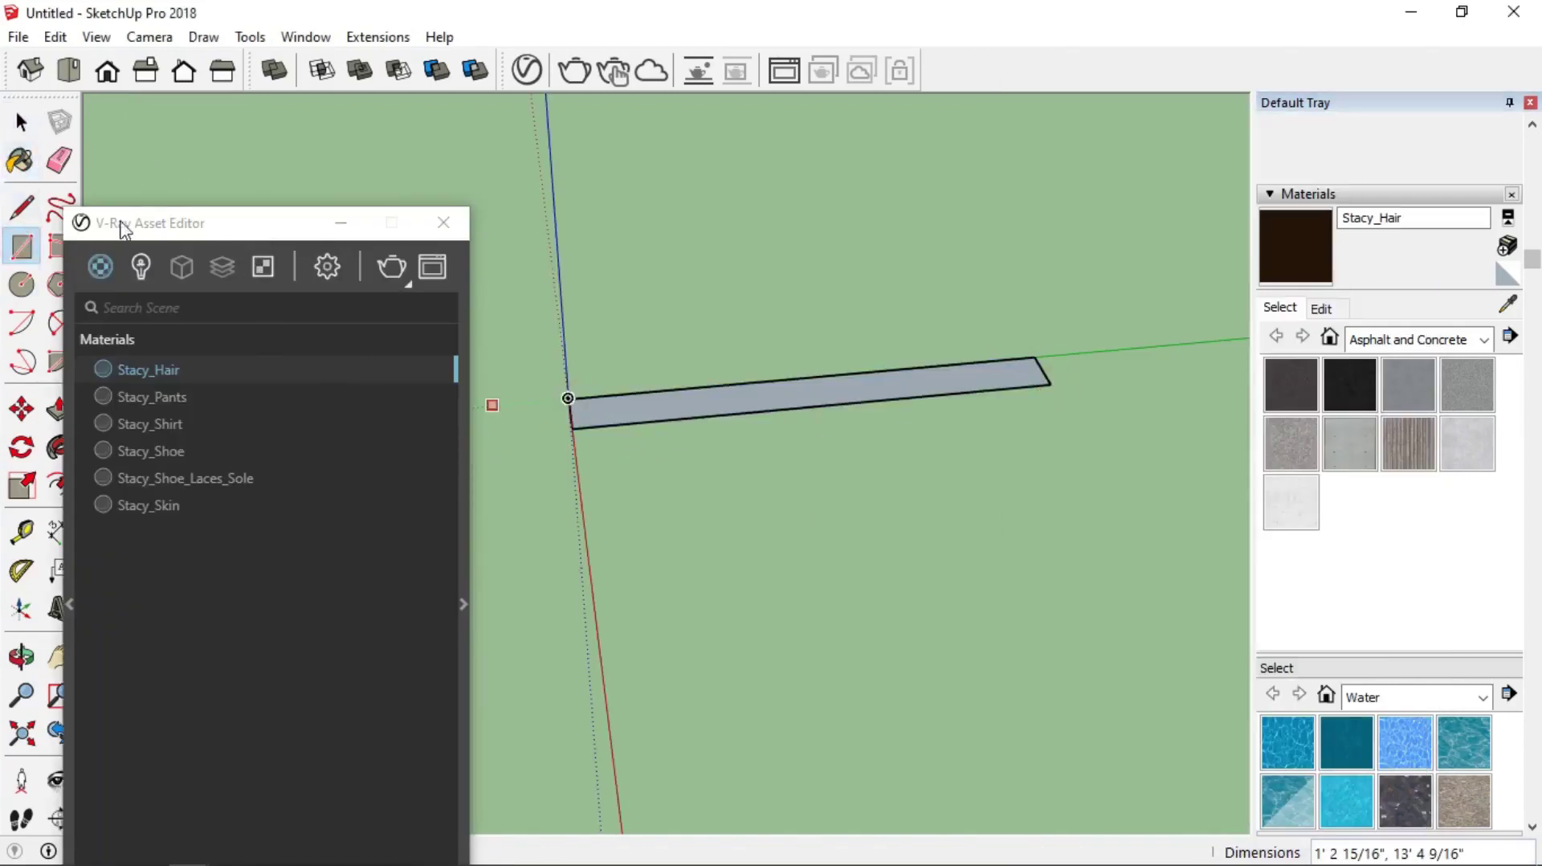
{"action": "left_click_drag", "start_coordinate": [125, 230], "coordinate": [173, 216]}
{"action": "left_click", "coordinate": [102, 482]}
Step: Push/Pull the rectangle upward about 6' 3" to form a wall
{"action": "key", "text": "p"}
{"action": "left_click", "coordinate": [823, 396]}
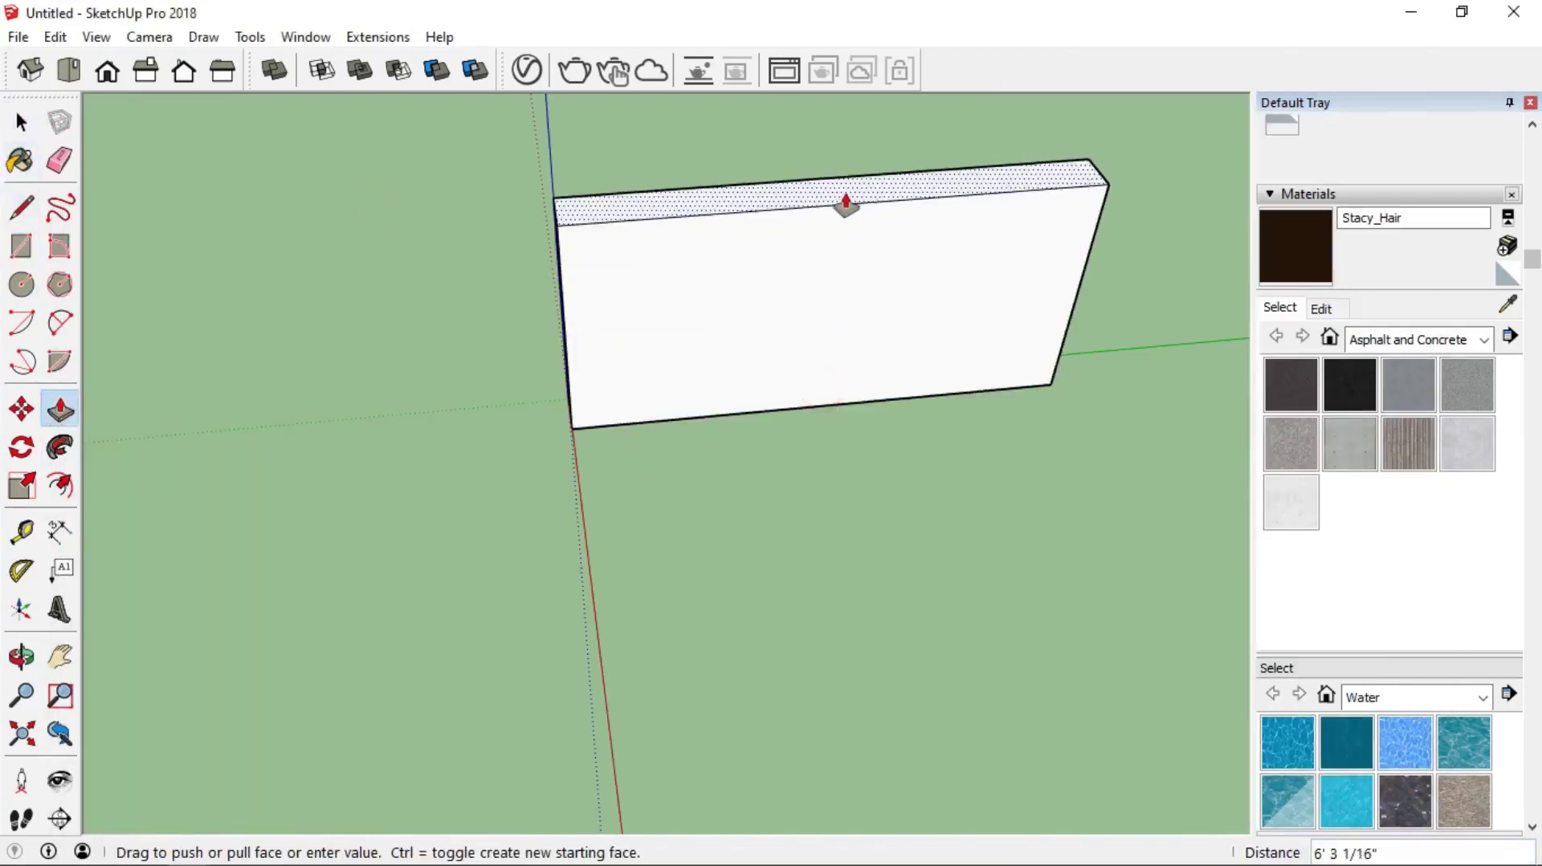
{"action": "left_click", "coordinate": [845, 206]}
Step: Get close to the wall's front face, reopen the V-Ray Asset Editor and expand its material library
{"action": "scroll", "coordinate": [819, 344], "scroll_direction": "up", "scroll_amount": 5}
{"action": "middle_click_drag", "start_coordinate": [796, 275], "coordinate": [709, 412]}
{"action": "left_click", "coordinate": [19, 122]}
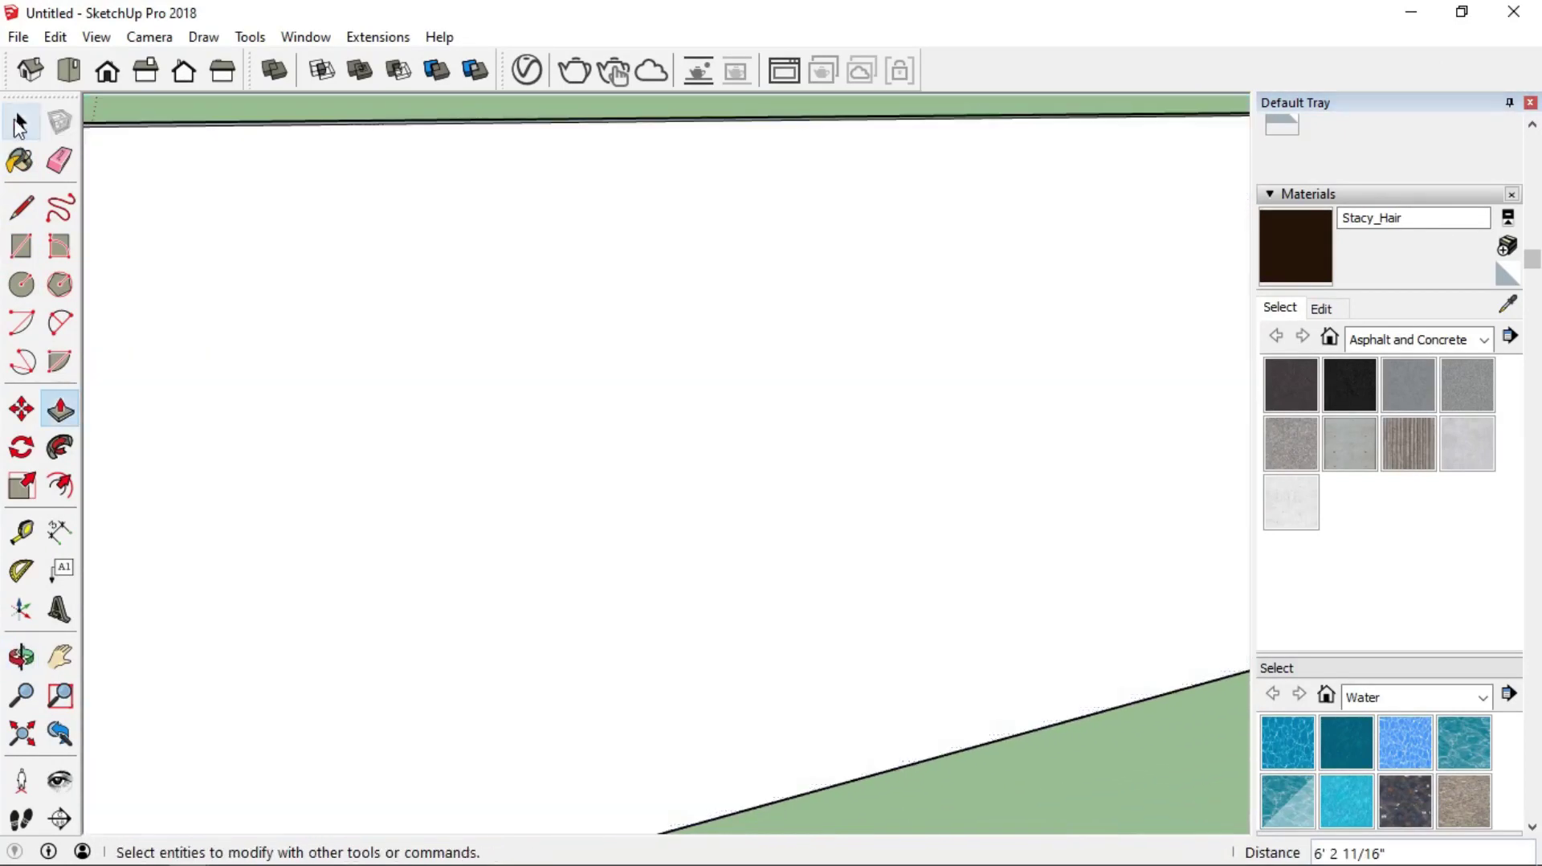
{"action": "left_click", "coordinate": [19, 122]}
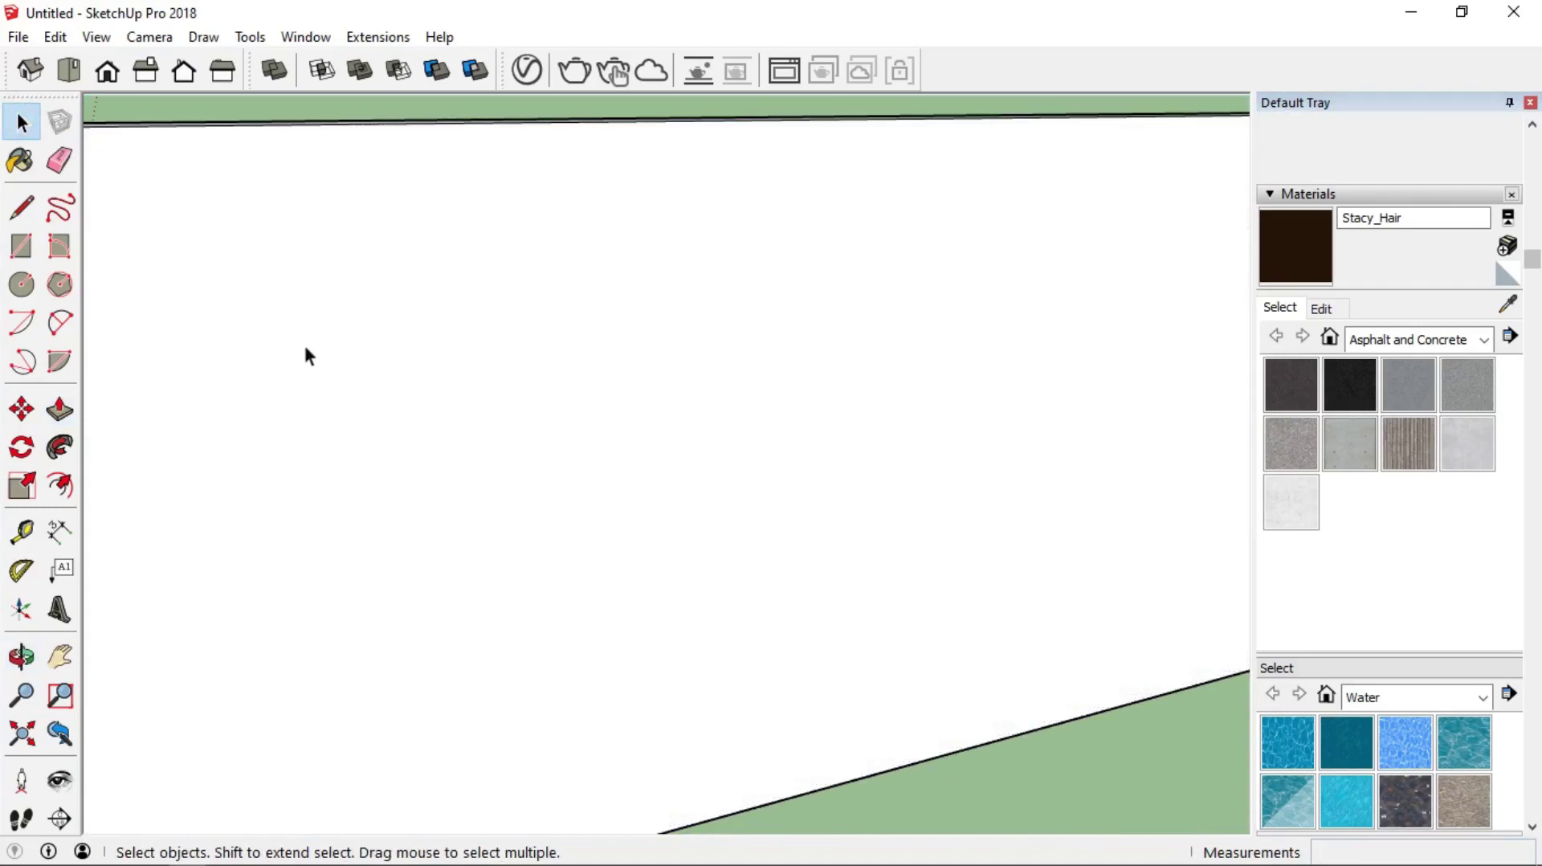
{"action": "left_click", "coordinate": [526, 70]}
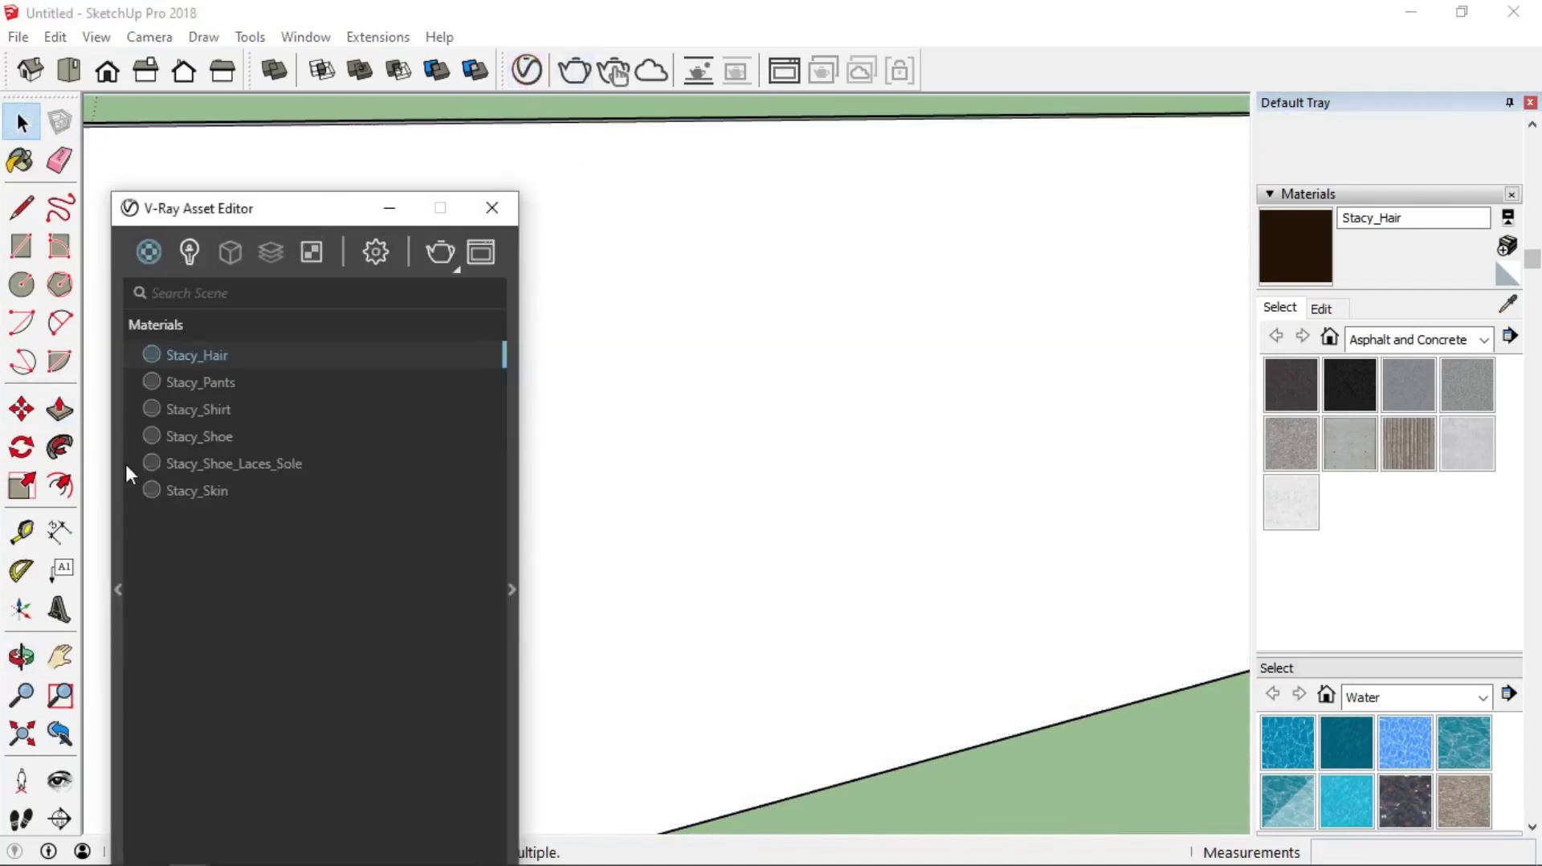
{"action": "left_click", "coordinate": [116, 479]}
{"action": "left_click_drag", "start_coordinate": [234, 212], "coordinate": [886, 89]}
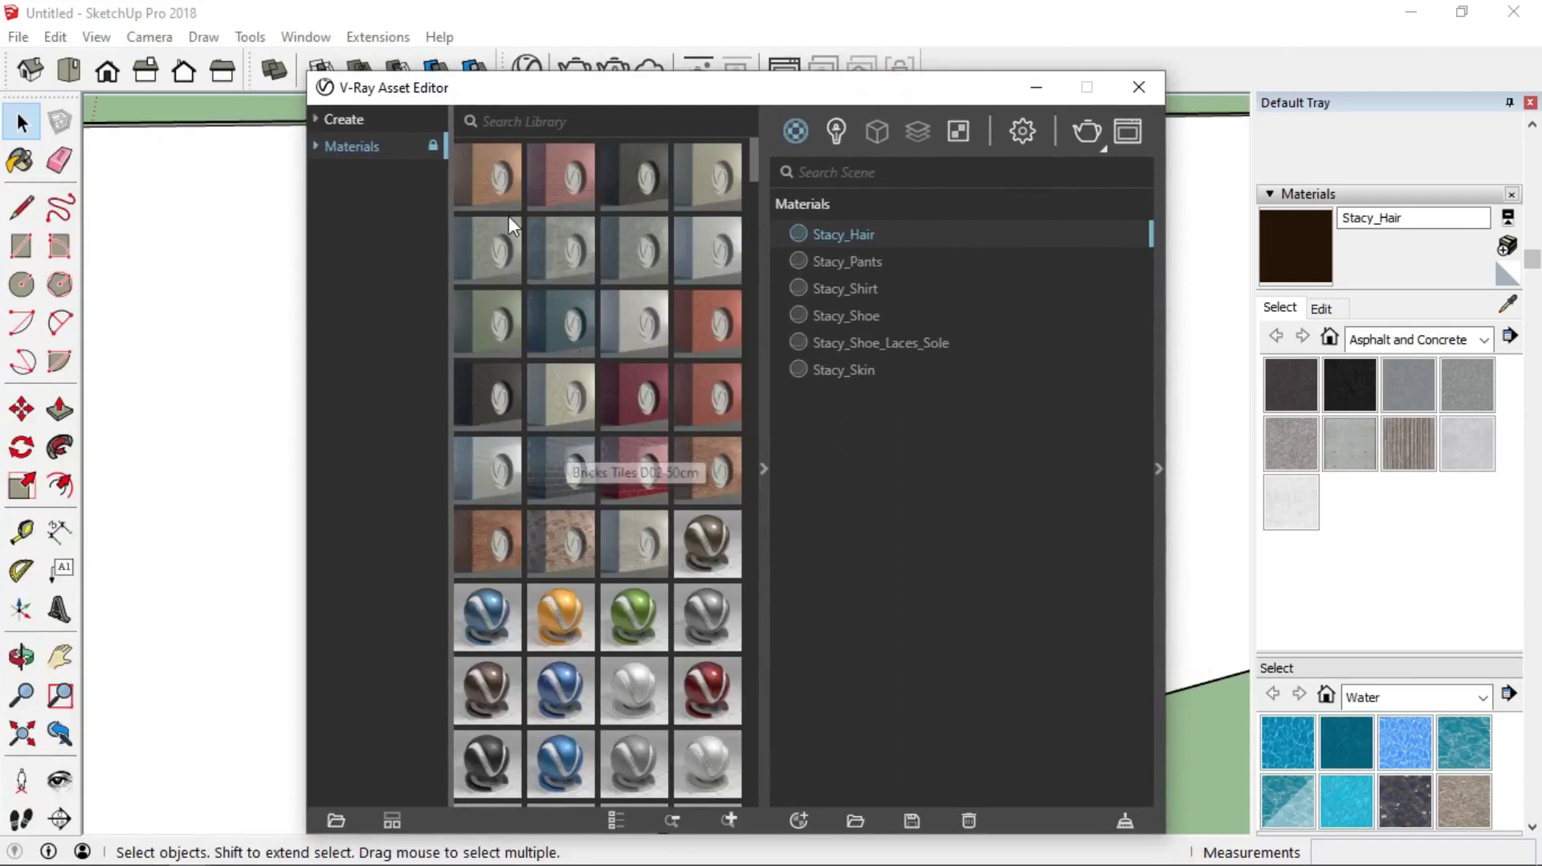
Step: Apply the library material Bricks_A02_1m to the wall's front face and minimize the Asset Editor
{"action": "left_click", "coordinate": [567, 156]}
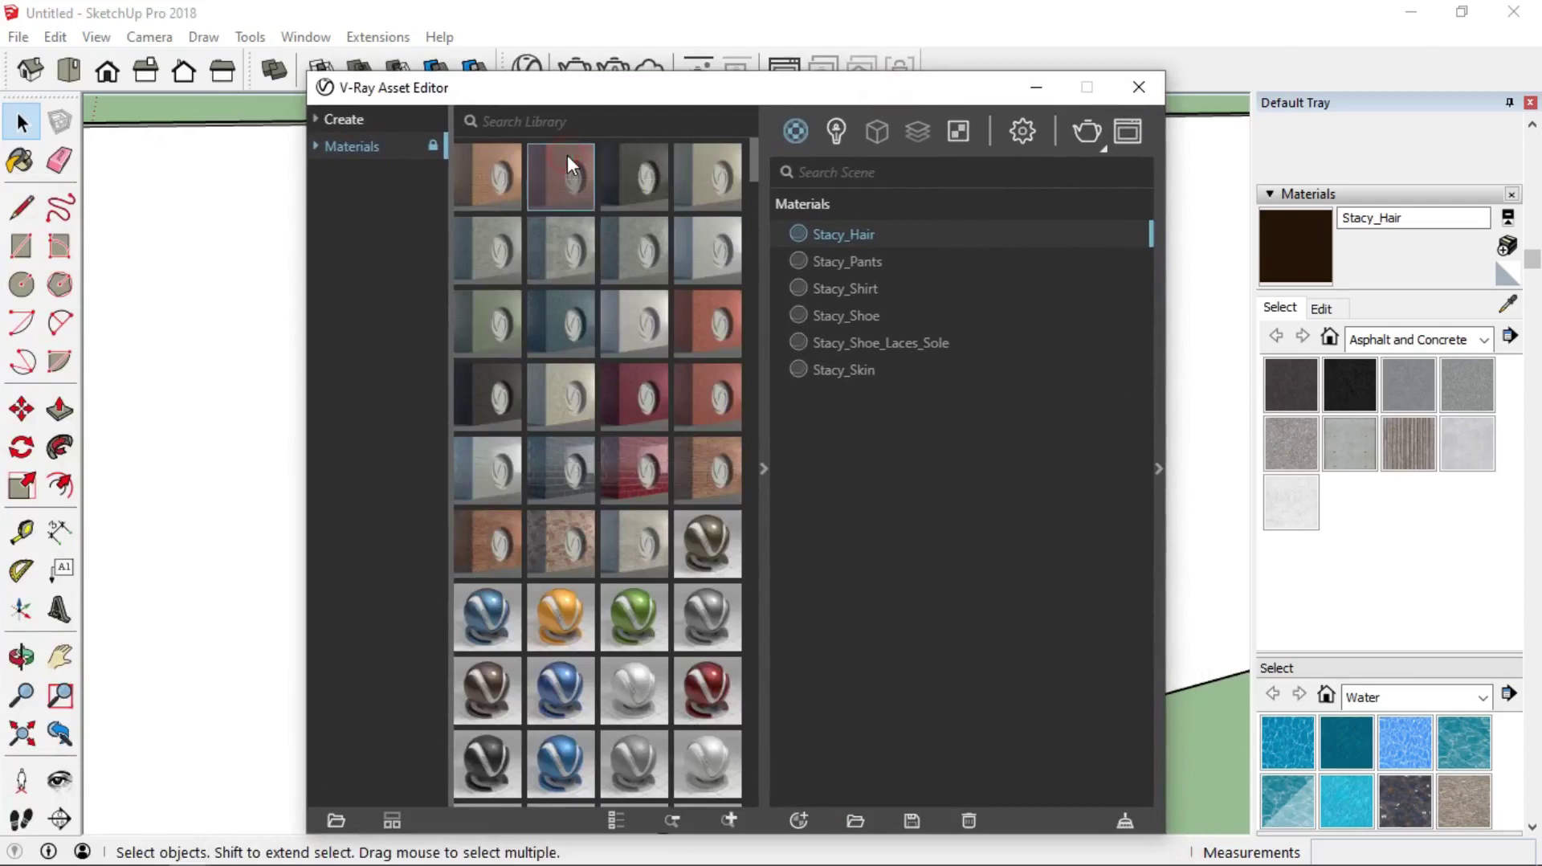
{"action": "left_click_drag", "start_coordinate": [978, 90], "coordinate": [1194, 156]}
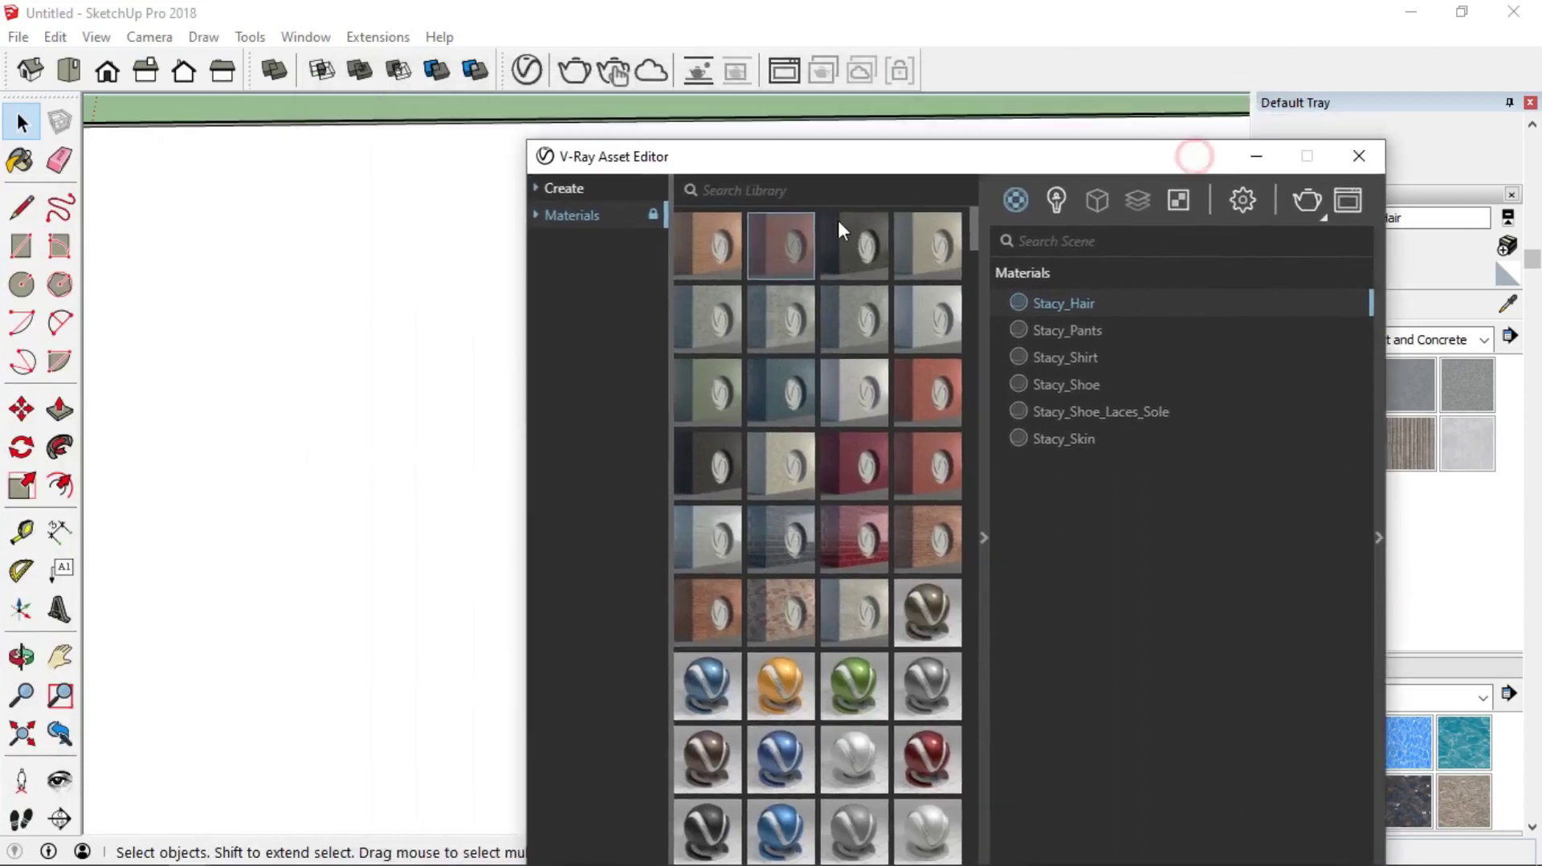
{"action": "left_click", "coordinate": [372, 256]}
{"action": "right_click", "coordinate": [787, 244]}
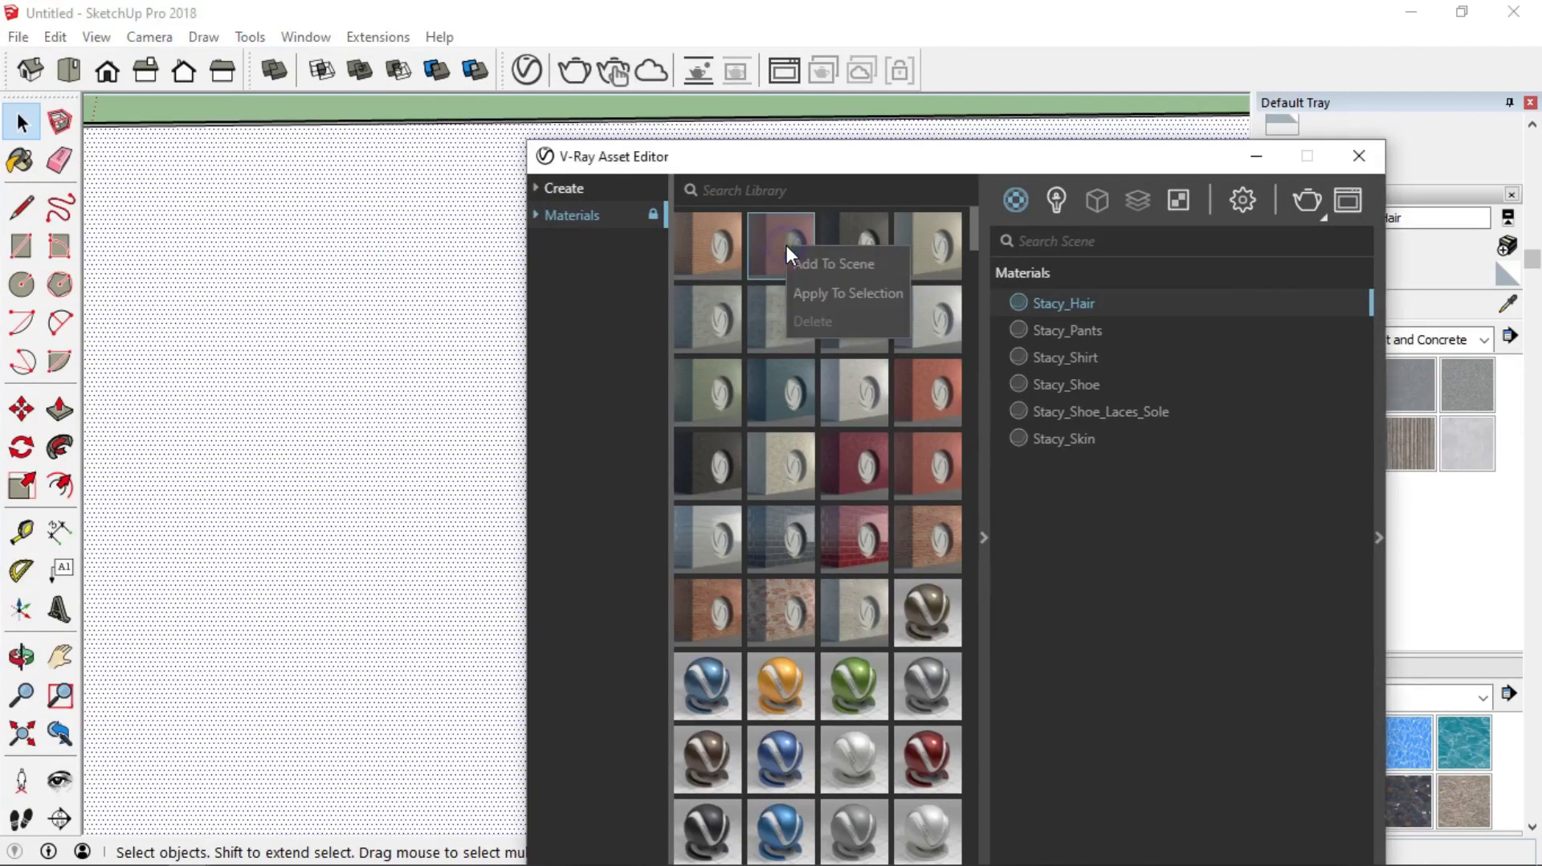
{"action": "left_click", "coordinate": [864, 296]}
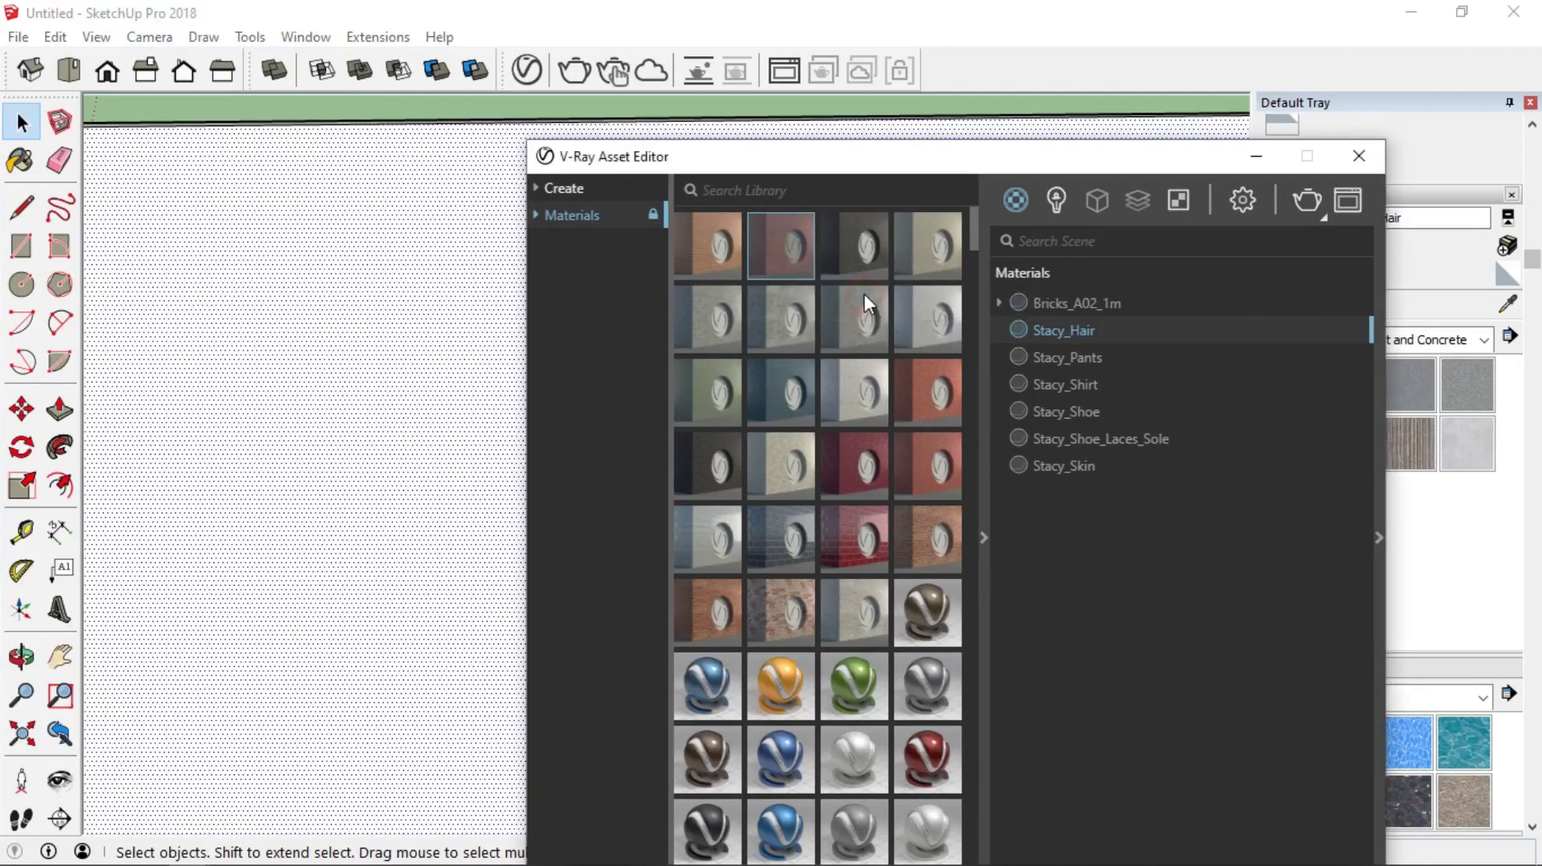
{"action": "left_click", "coordinate": [1258, 156]}
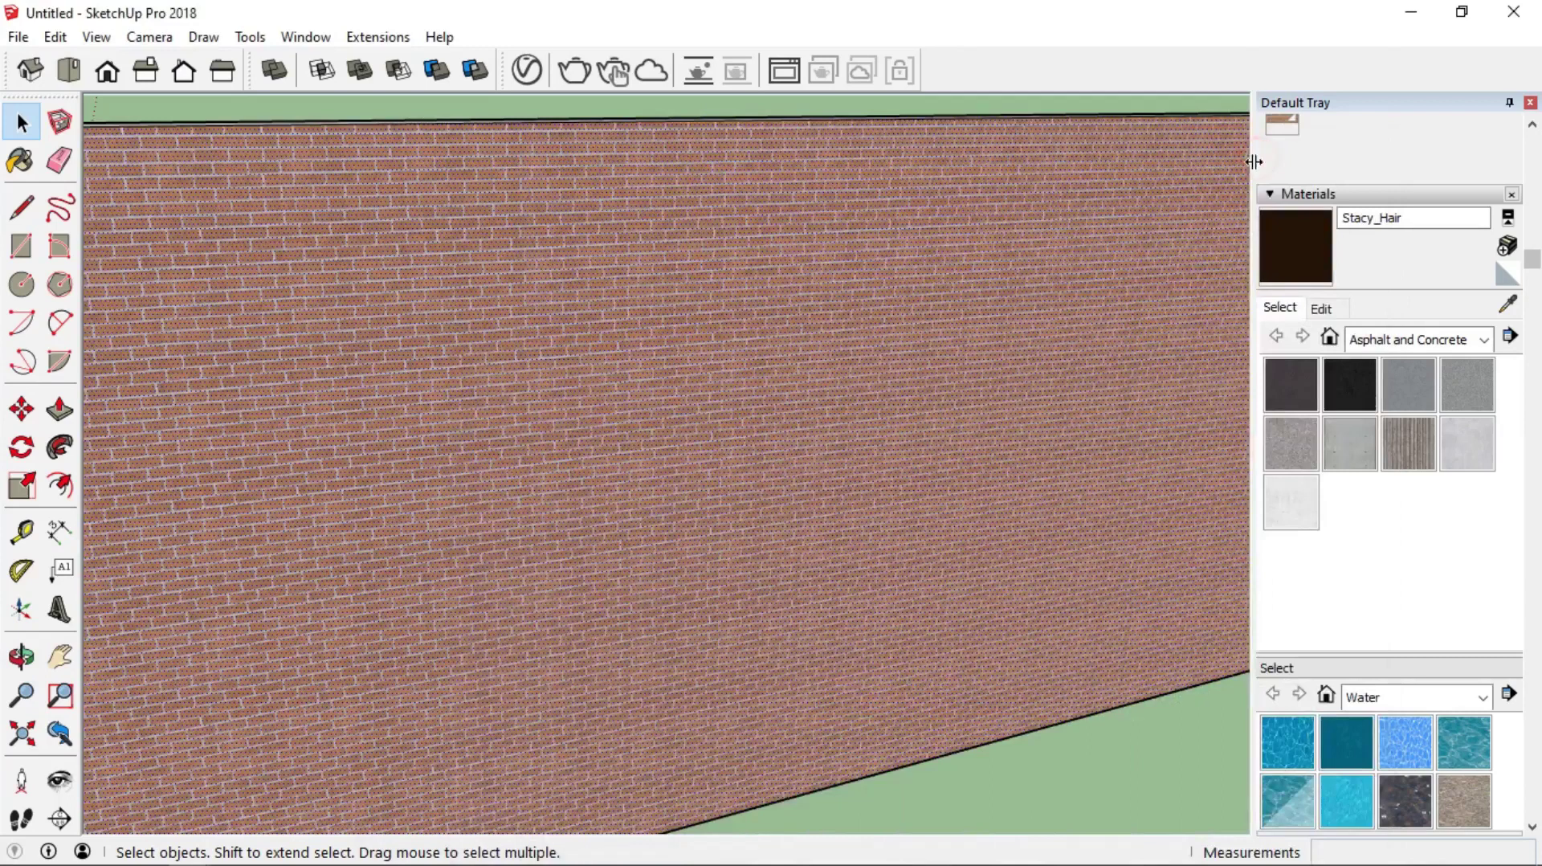
Step: Sample the brick material from the wall and set its texture width to 30 inches
{"action": "left_click", "coordinate": [20, 161]}
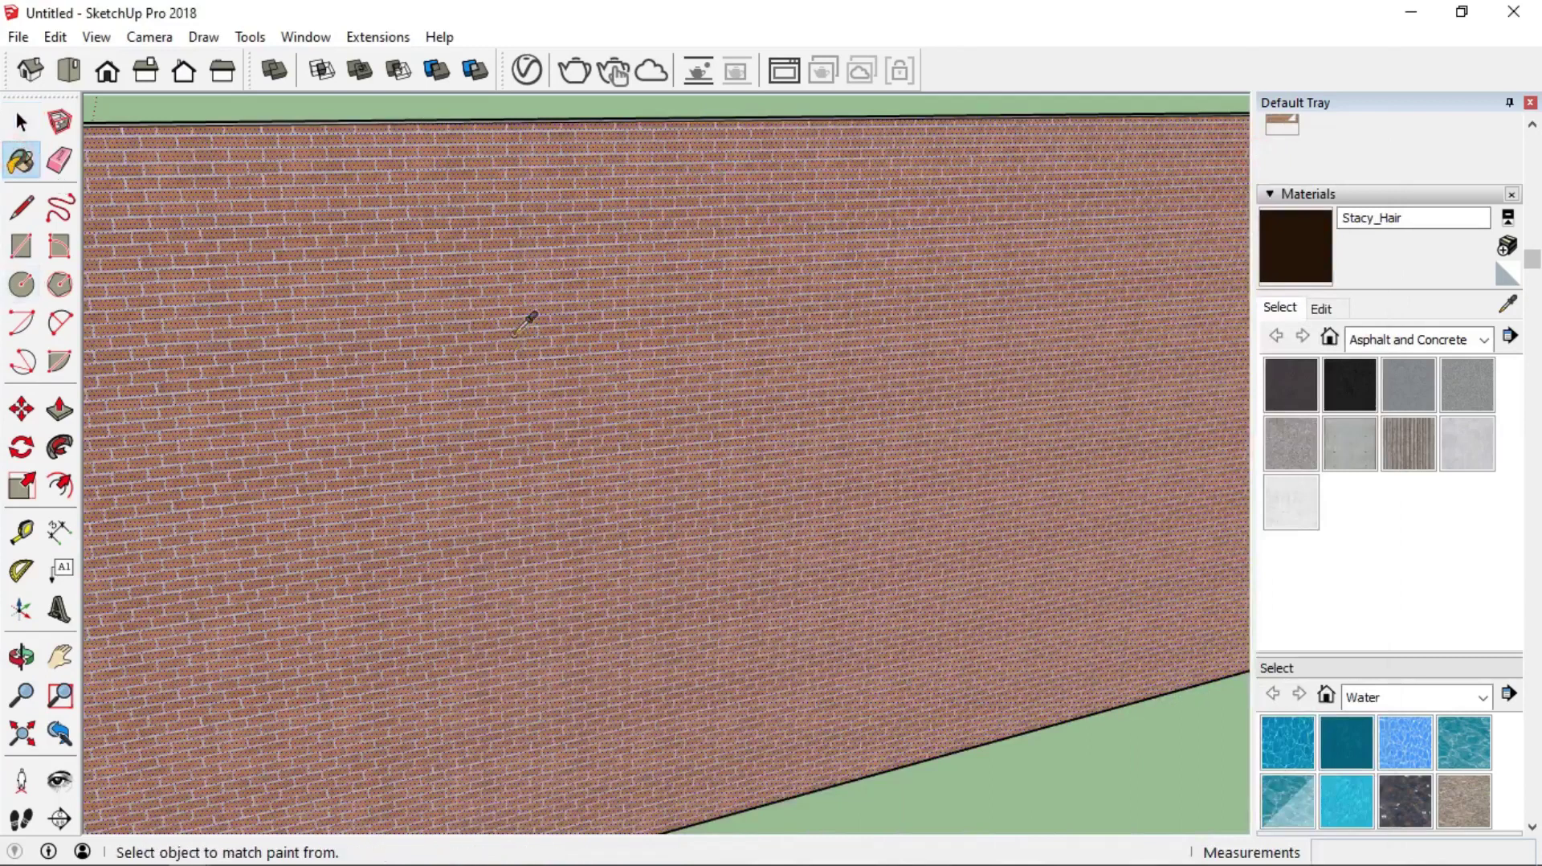
{"action": "left_click", "coordinate": [511, 252], "text": "alt"}
{"action": "left_click", "coordinate": [1321, 308]}
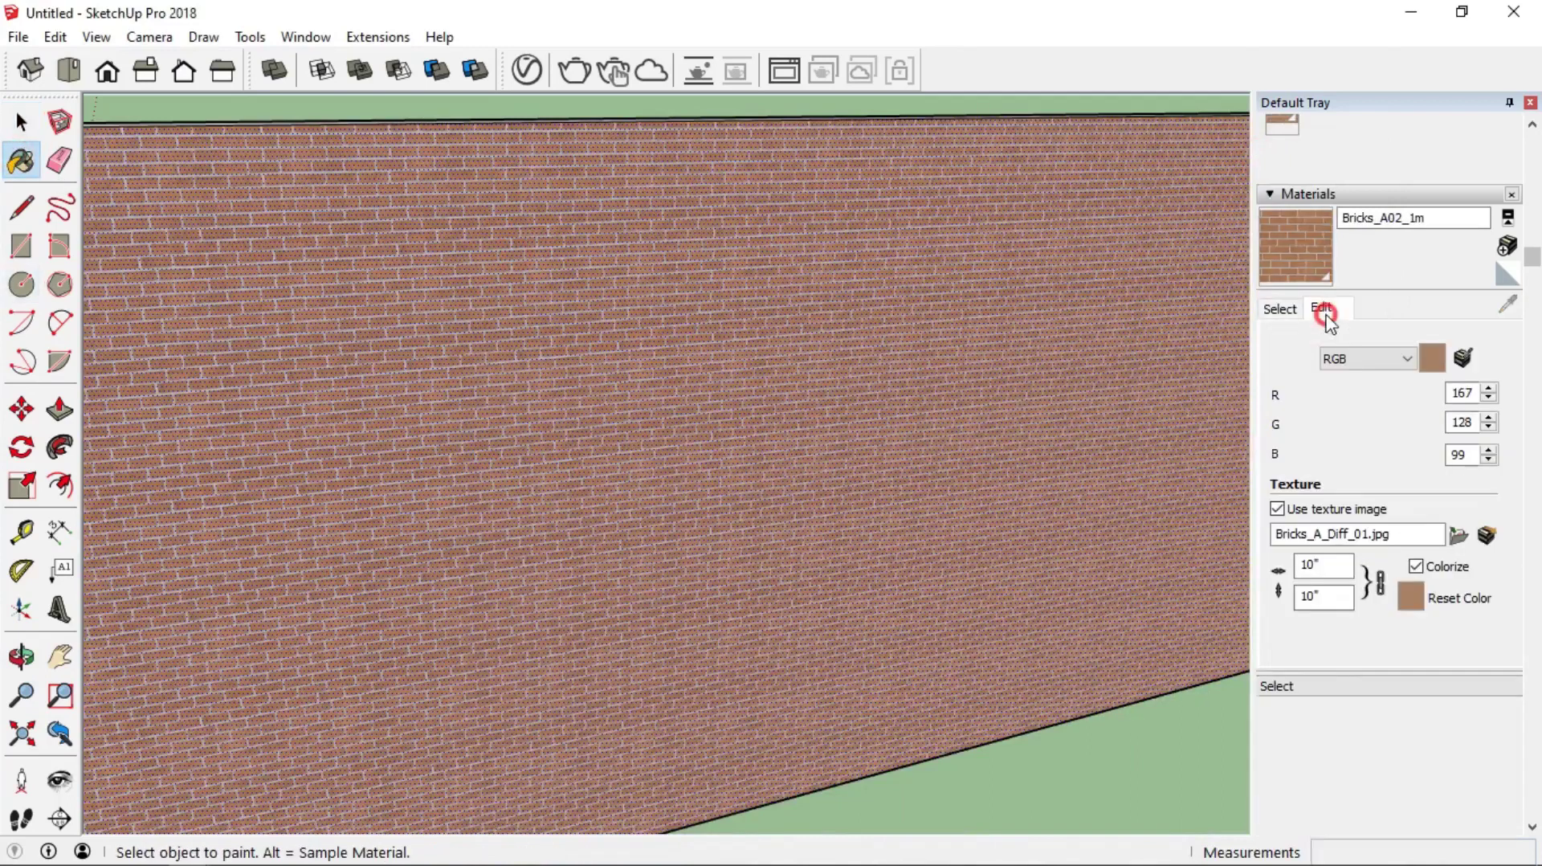
{"action": "double_click", "coordinate": [1321, 564]}
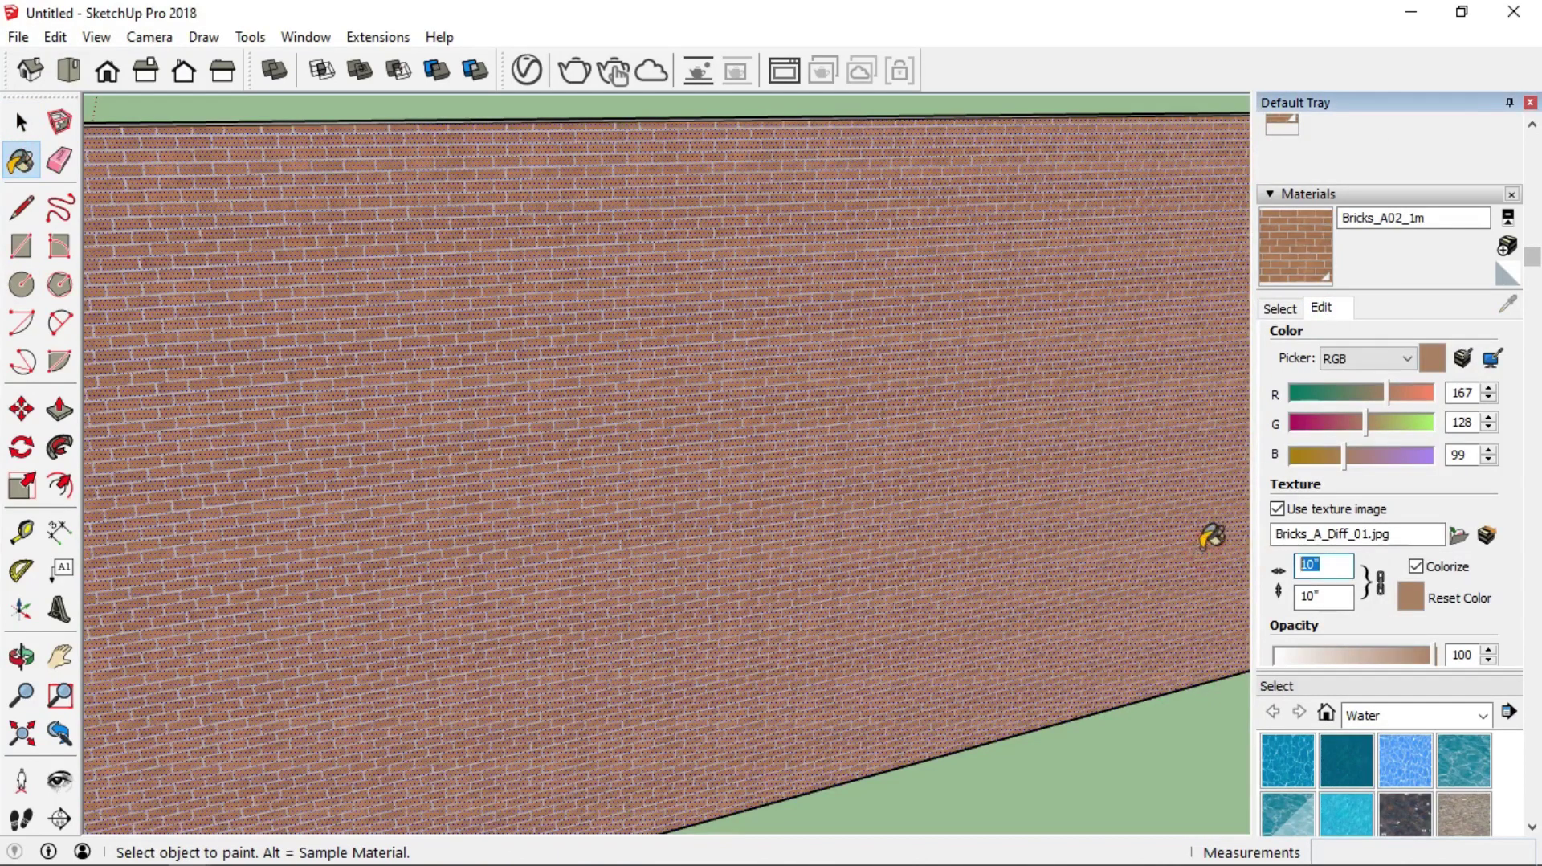
{"action": "type", "text": "30"}
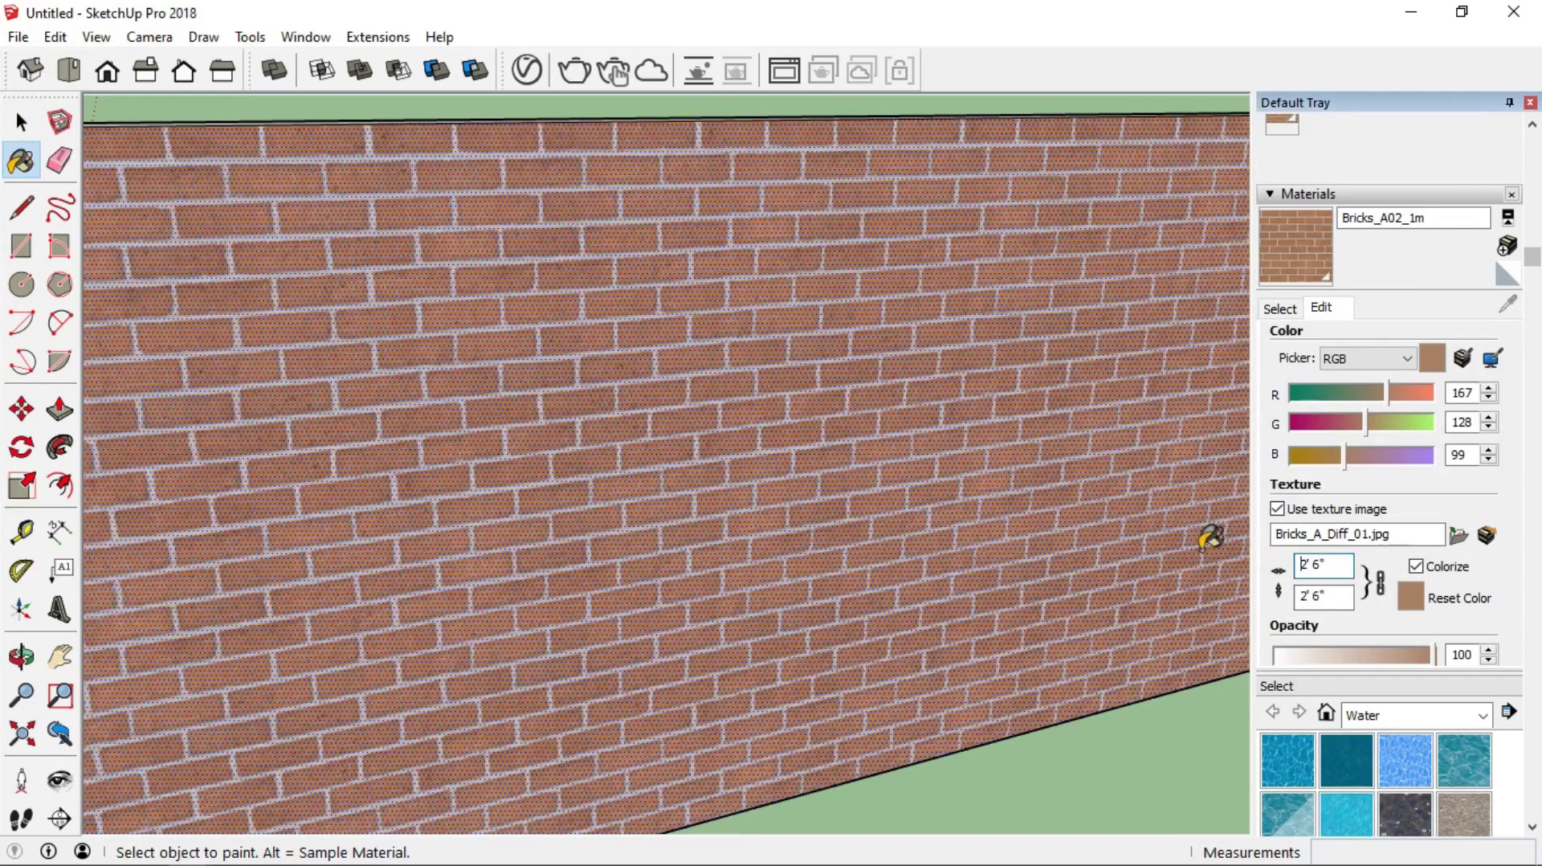
Step: Render a close view of the brick wall in V-Ray with the CPU engine
{"action": "key", "text": "space"}
{"action": "mouse_move", "coordinate": [610, 449]}
{"action": "middle_mouse_down"}
{"action": "mouse_move", "coordinate": [586, 432]}
{"action": "mouse_move", "coordinate": [551, 286]}
{"action": "middle_mouse_up"}
{"action": "scroll", "coordinate": [551, 286], "scroll_direction": "up", "scroll_amount": 5}
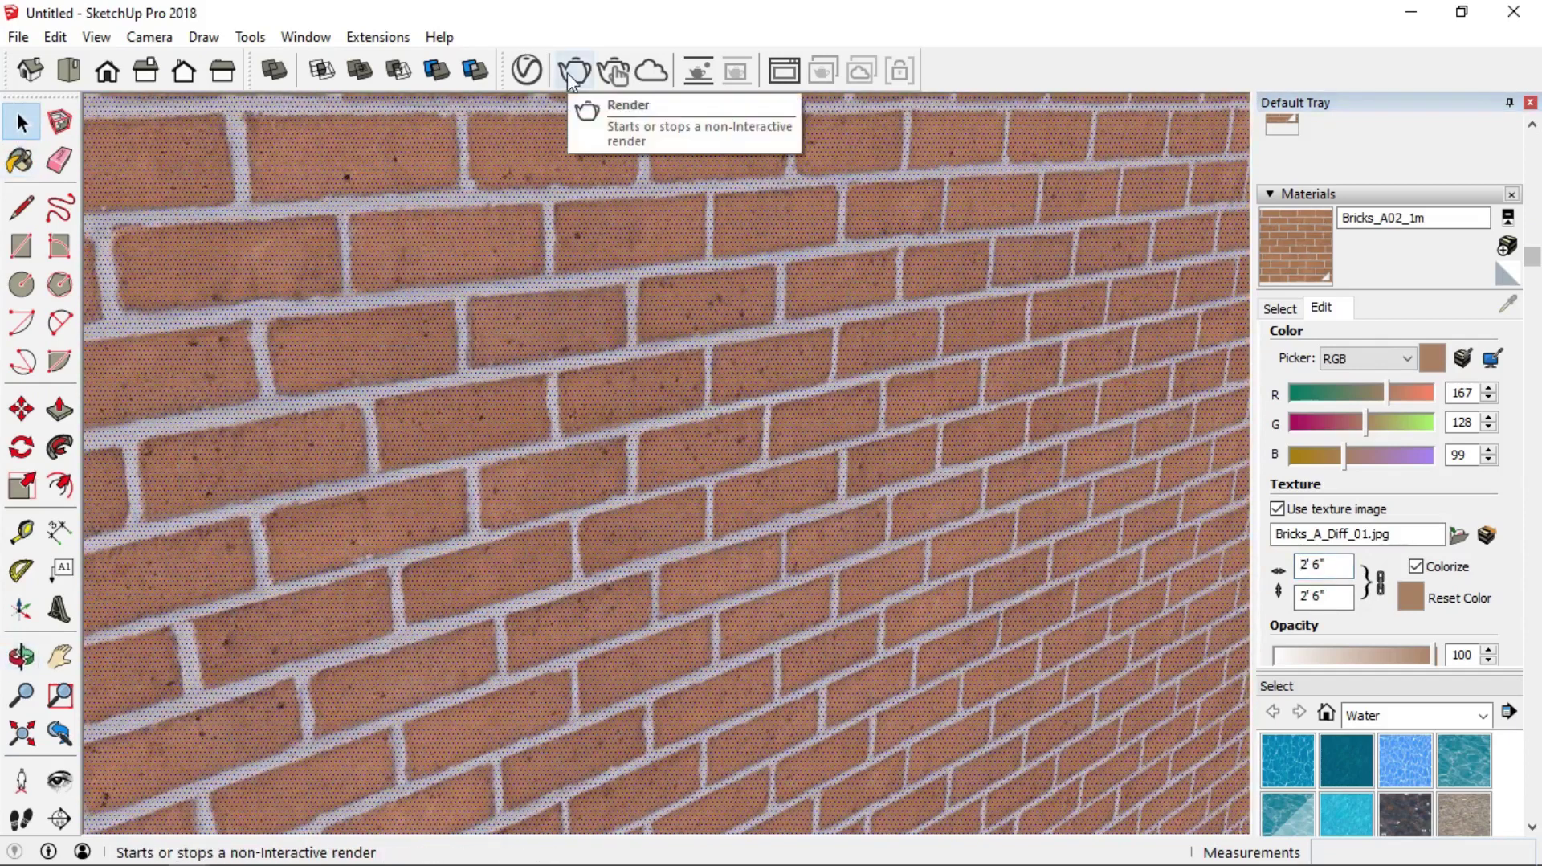
{"action": "left_click", "coordinate": [526, 70]}
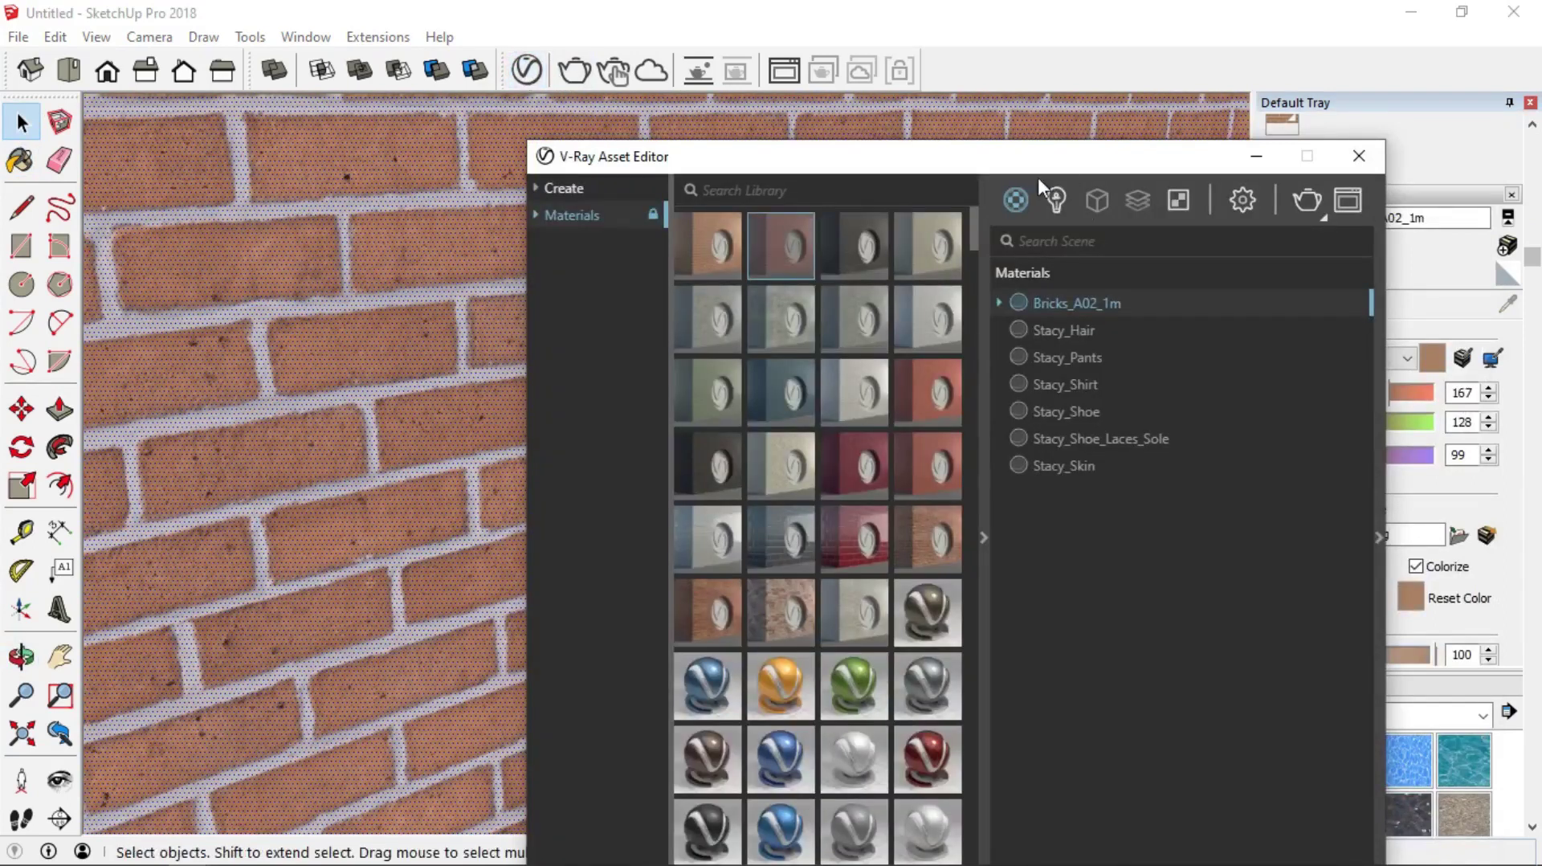
{"action": "left_click", "coordinate": [1244, 195]}
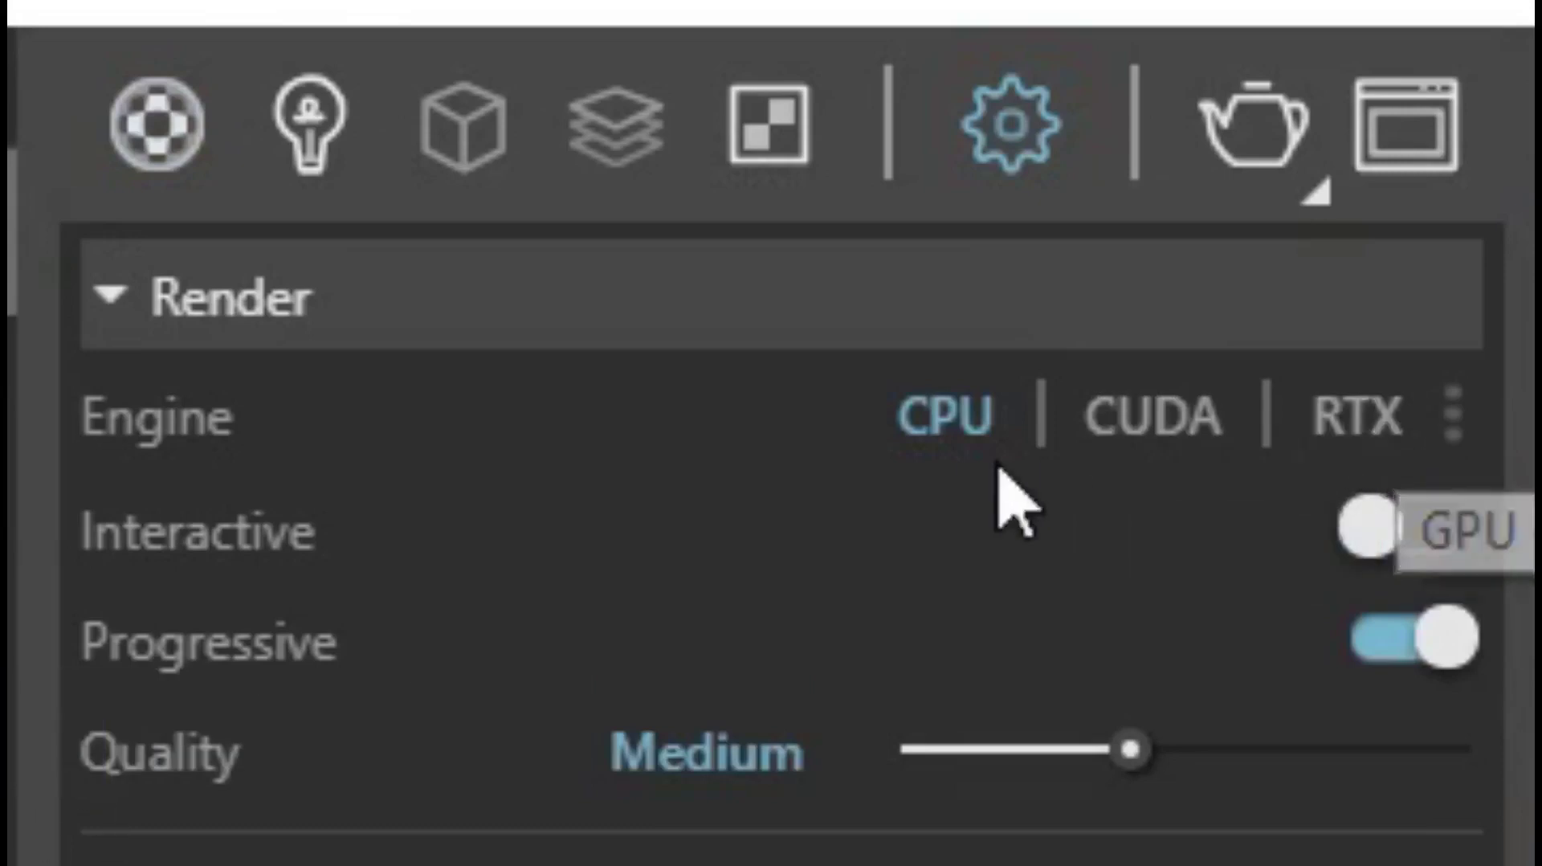
{"action": "left_click", "coordinate": [945, 426]}
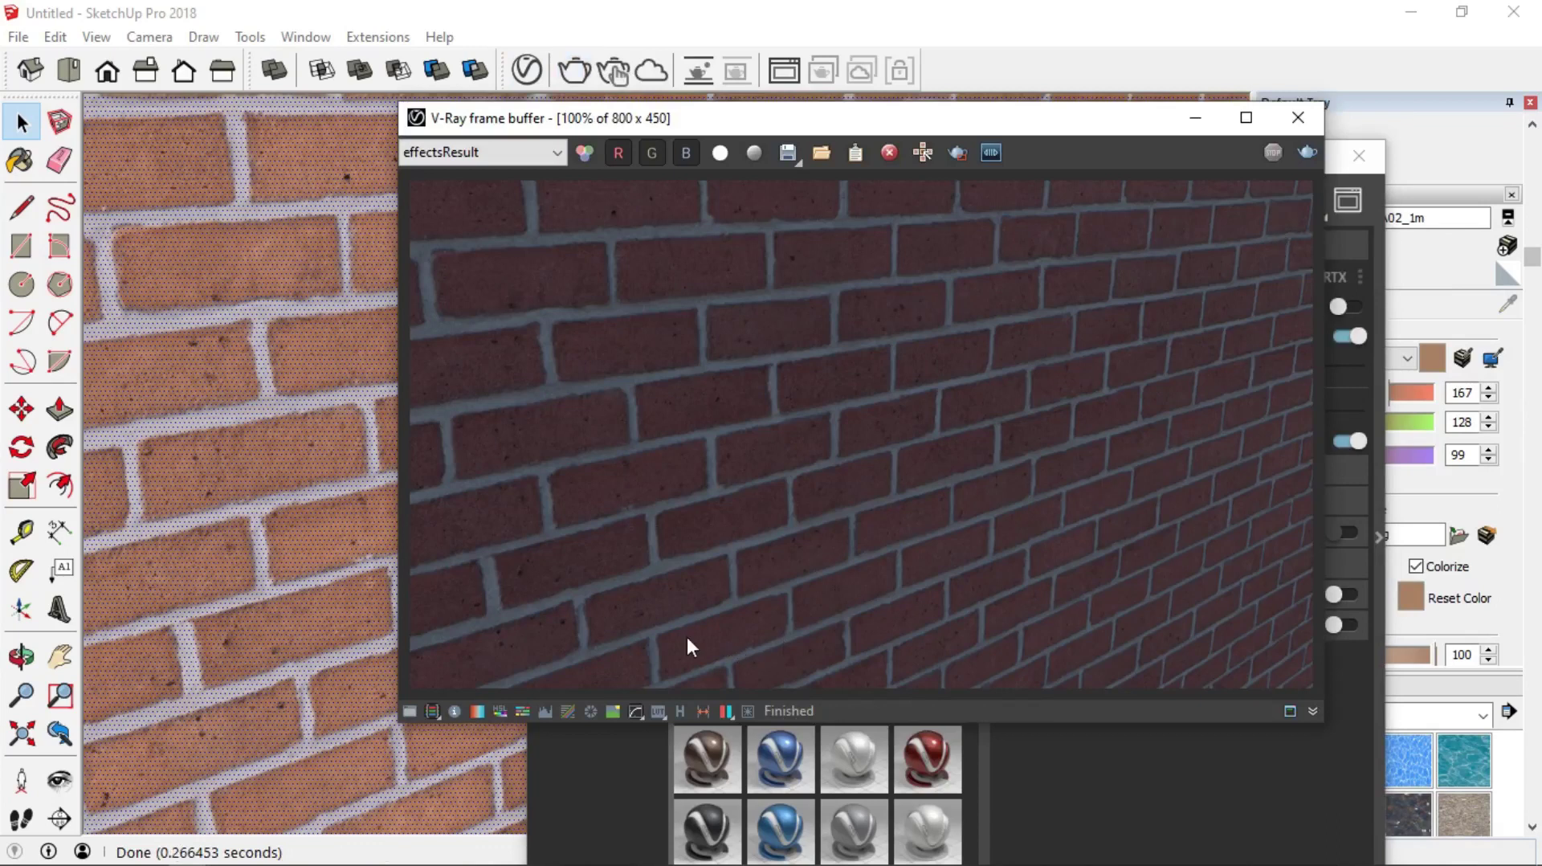
Step: Show the render history in the V-Ray frame buffer, then minimize the frame buffer
{"action": "left_click", "coordinate": [681, 711]}
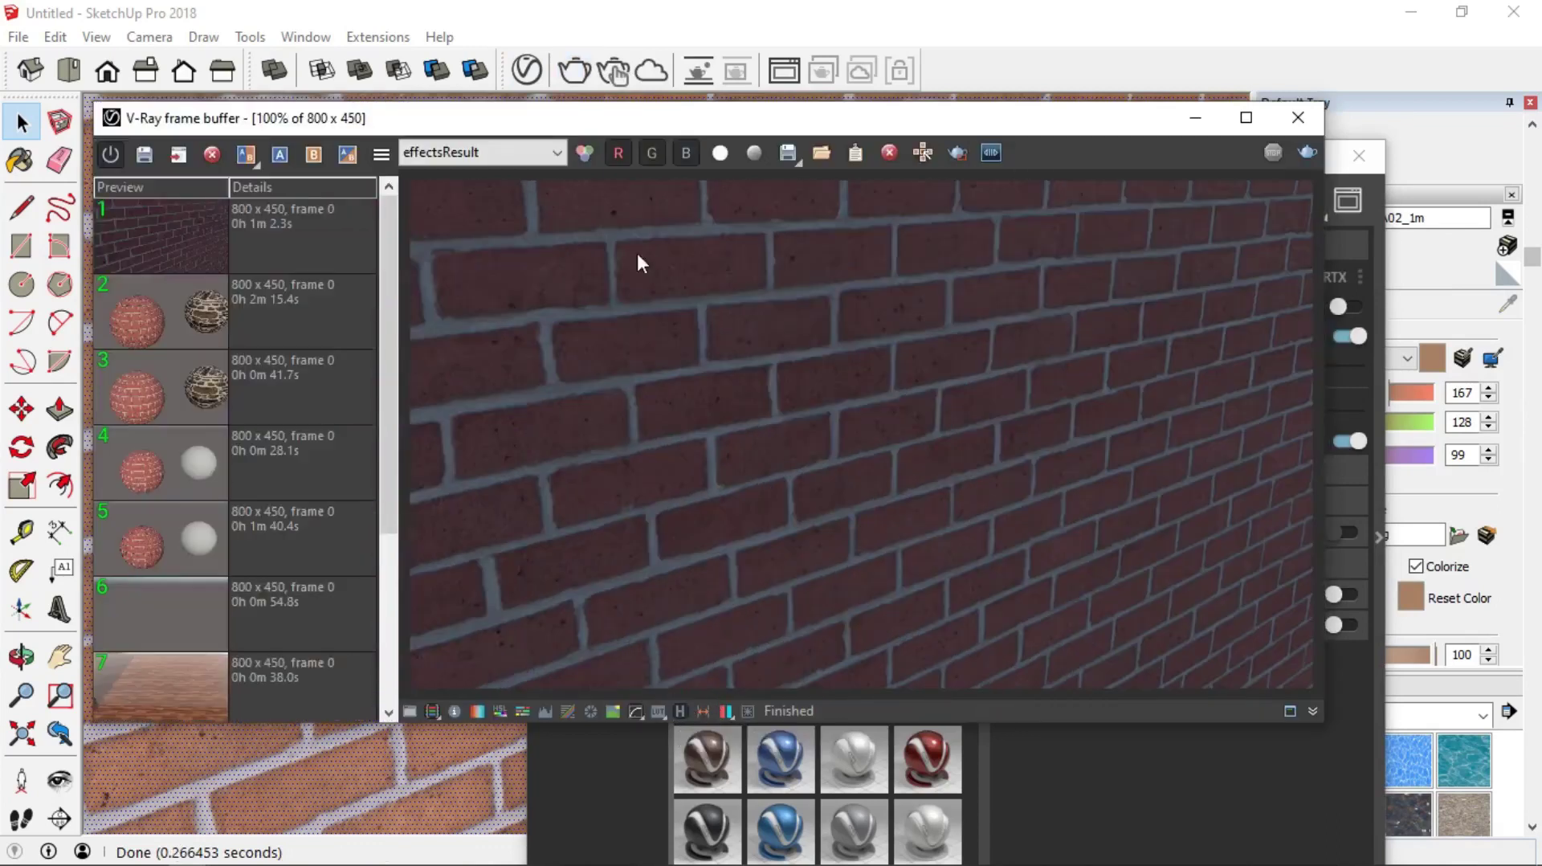
{"action": "left_click_drag", "start_coordinate": [615, 122], "coordinate": [666, 129]}
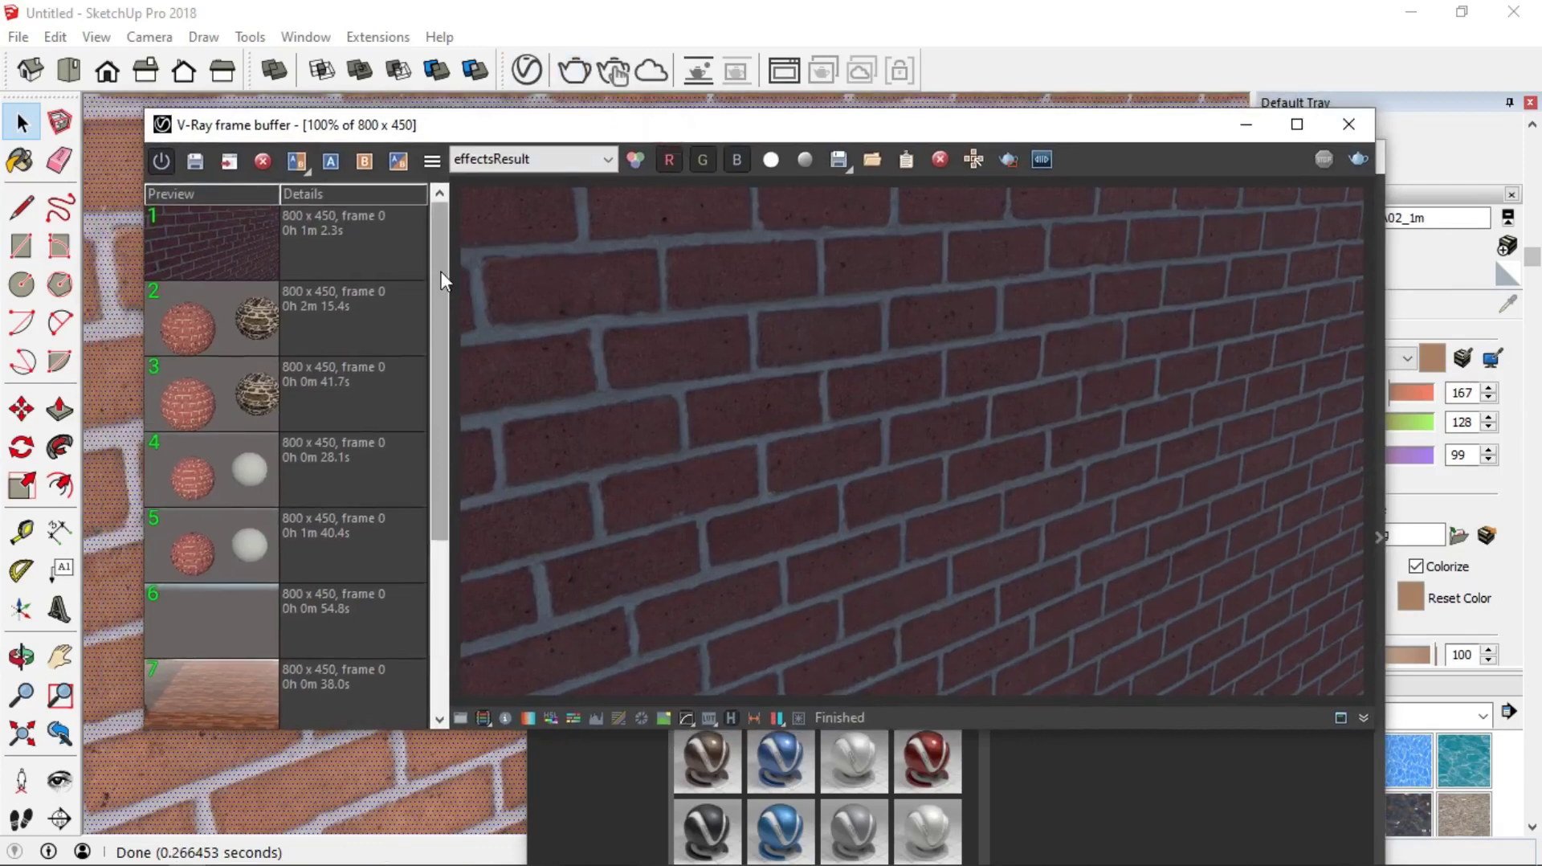
{"action": "left_click", "coordinate": [1257, 127]}
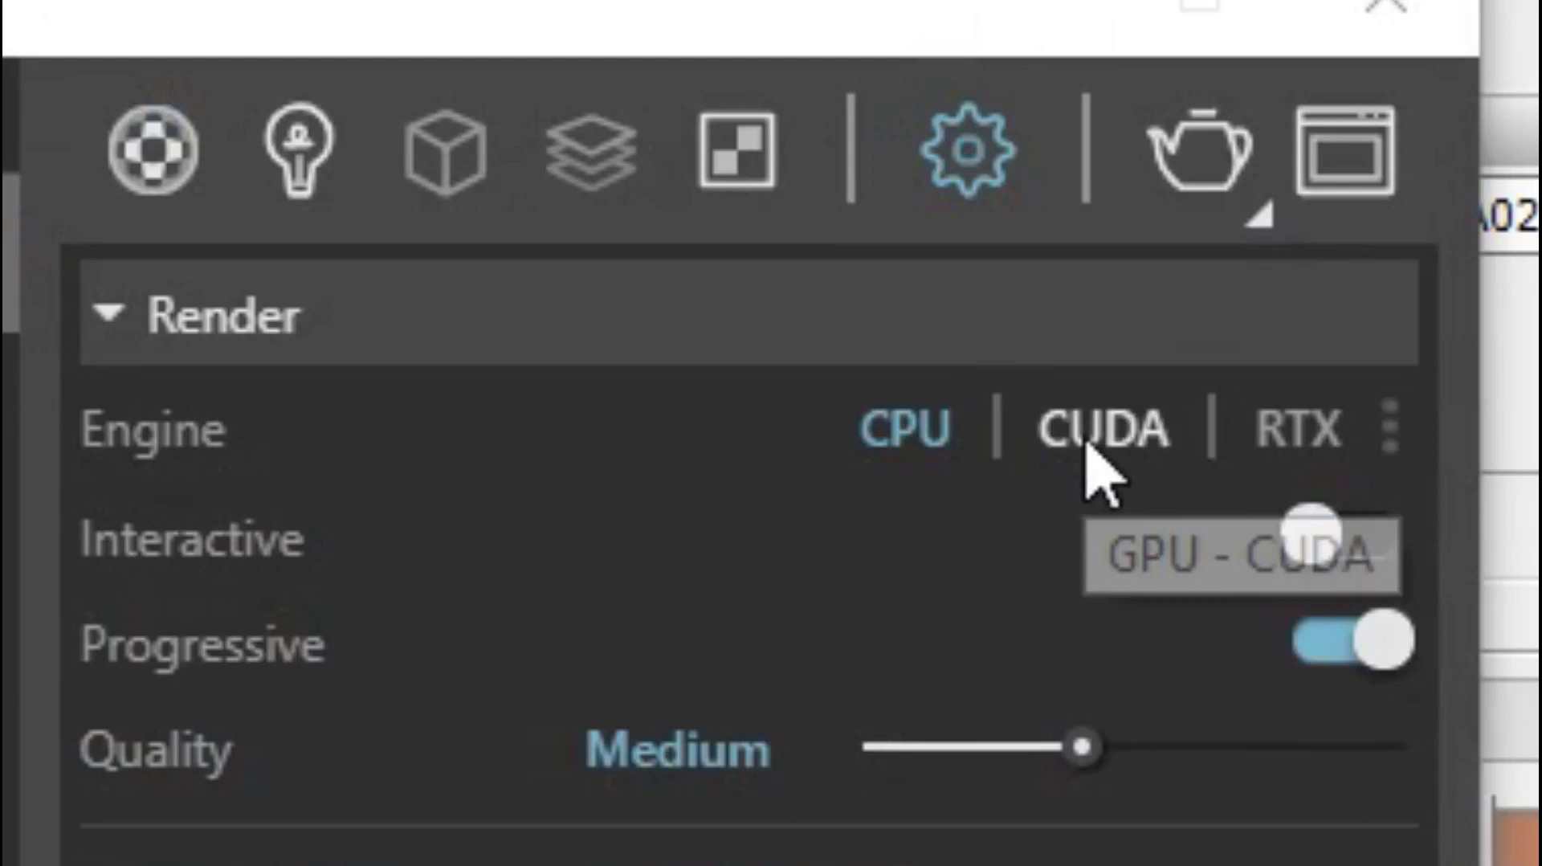
Step: Switch the render engine to CUDA, enable the C++/CPU device alongside the GeForce 820M, and render the wall again
{"action": "left_click", "coordinate": [1277, 279]}
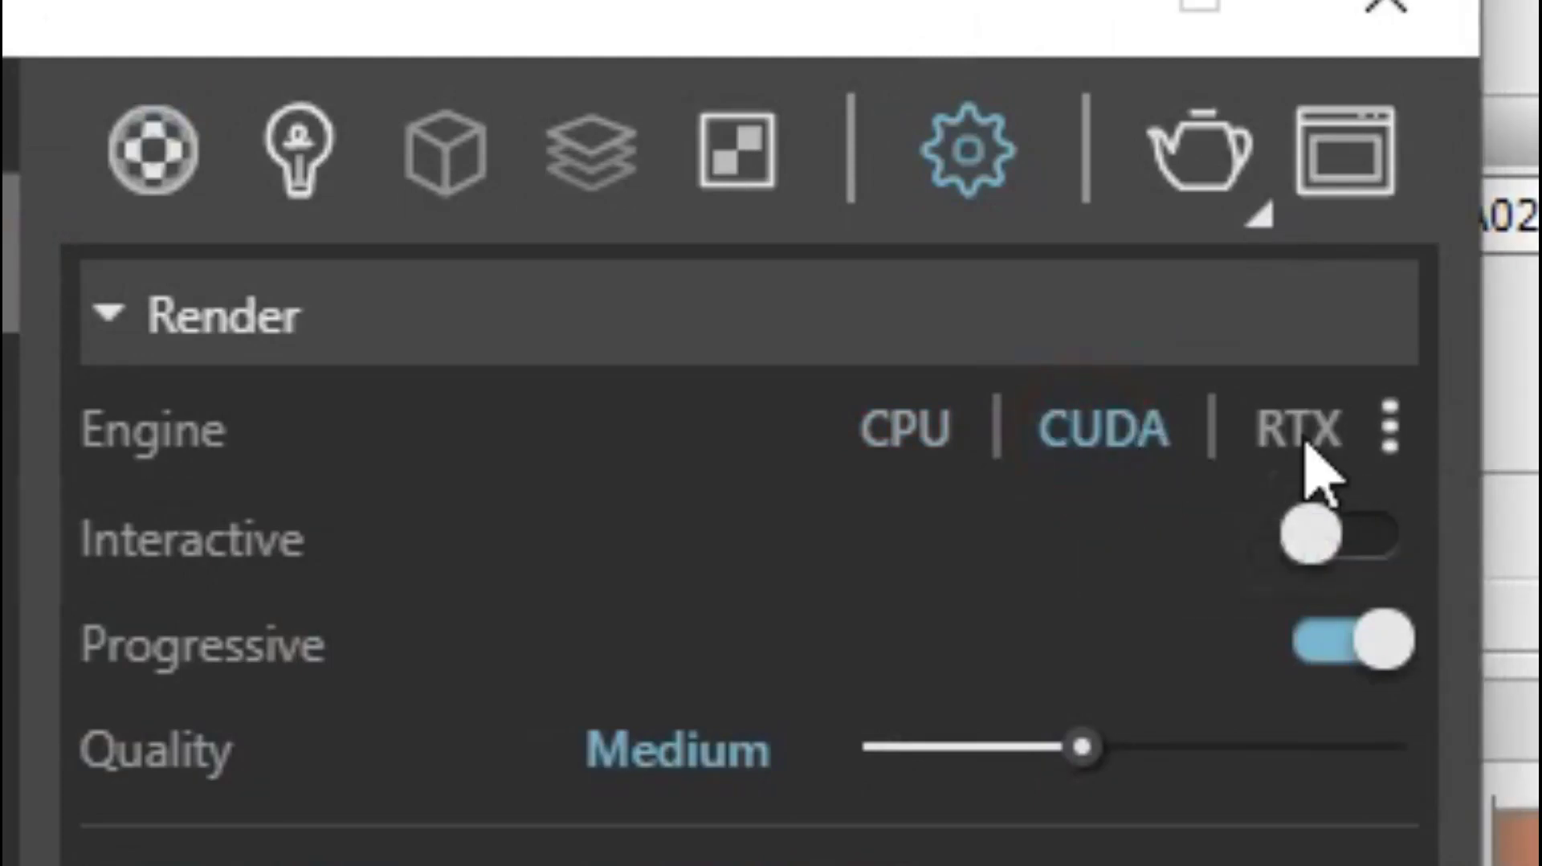
{"action": "left_click", "coordinate": [1397, 431]}
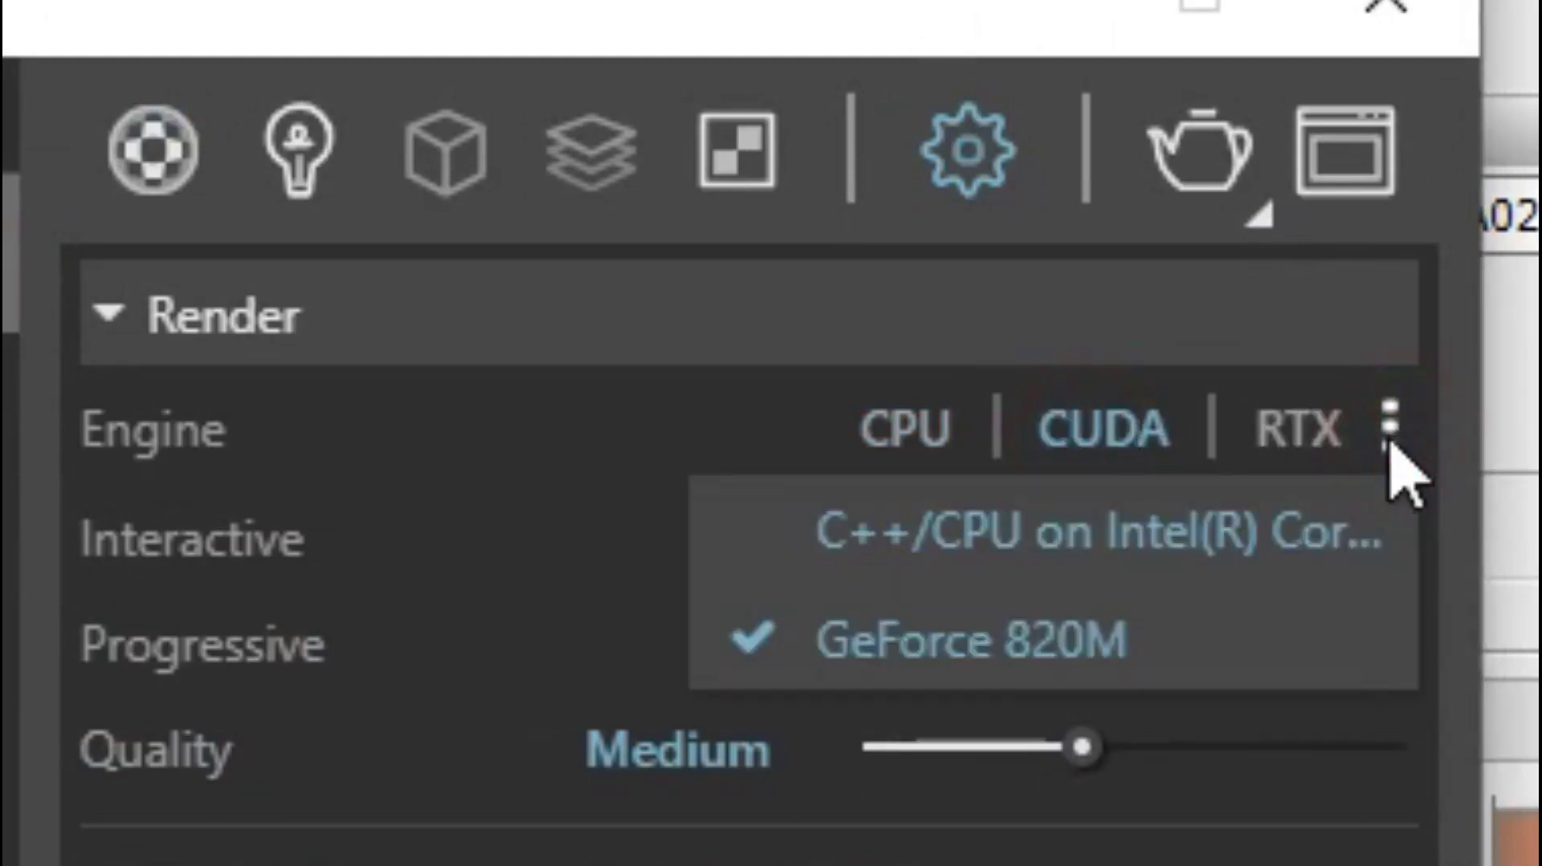
{"action": "left_click", "coordinate": [924, 566]}
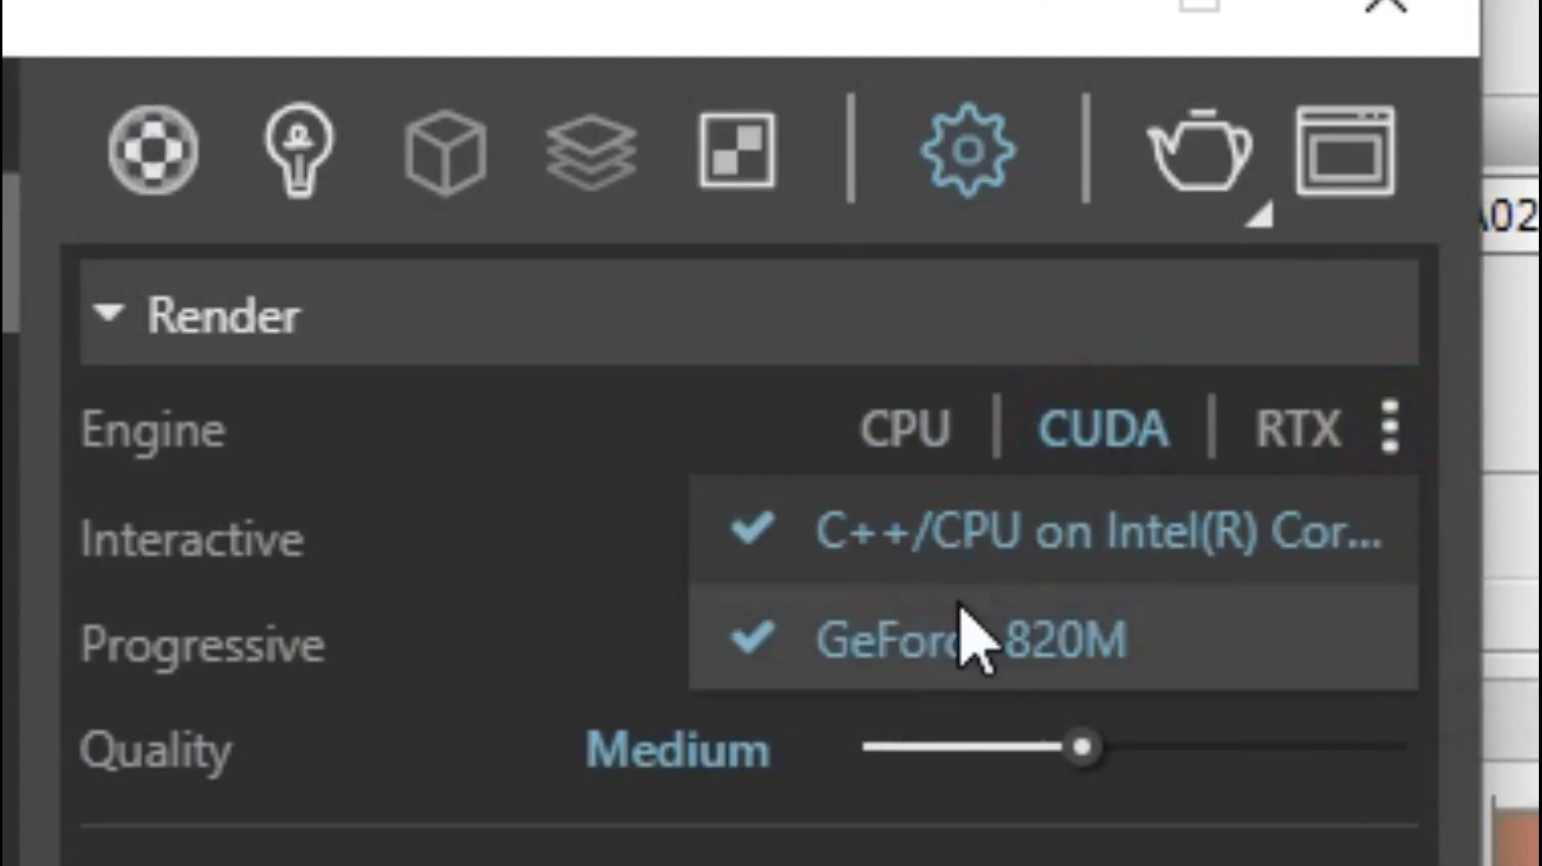
{"action": "left_click", "coordinate": [1391, 430]}
{"action": "left_click", "coordinate": [1129, 433]}
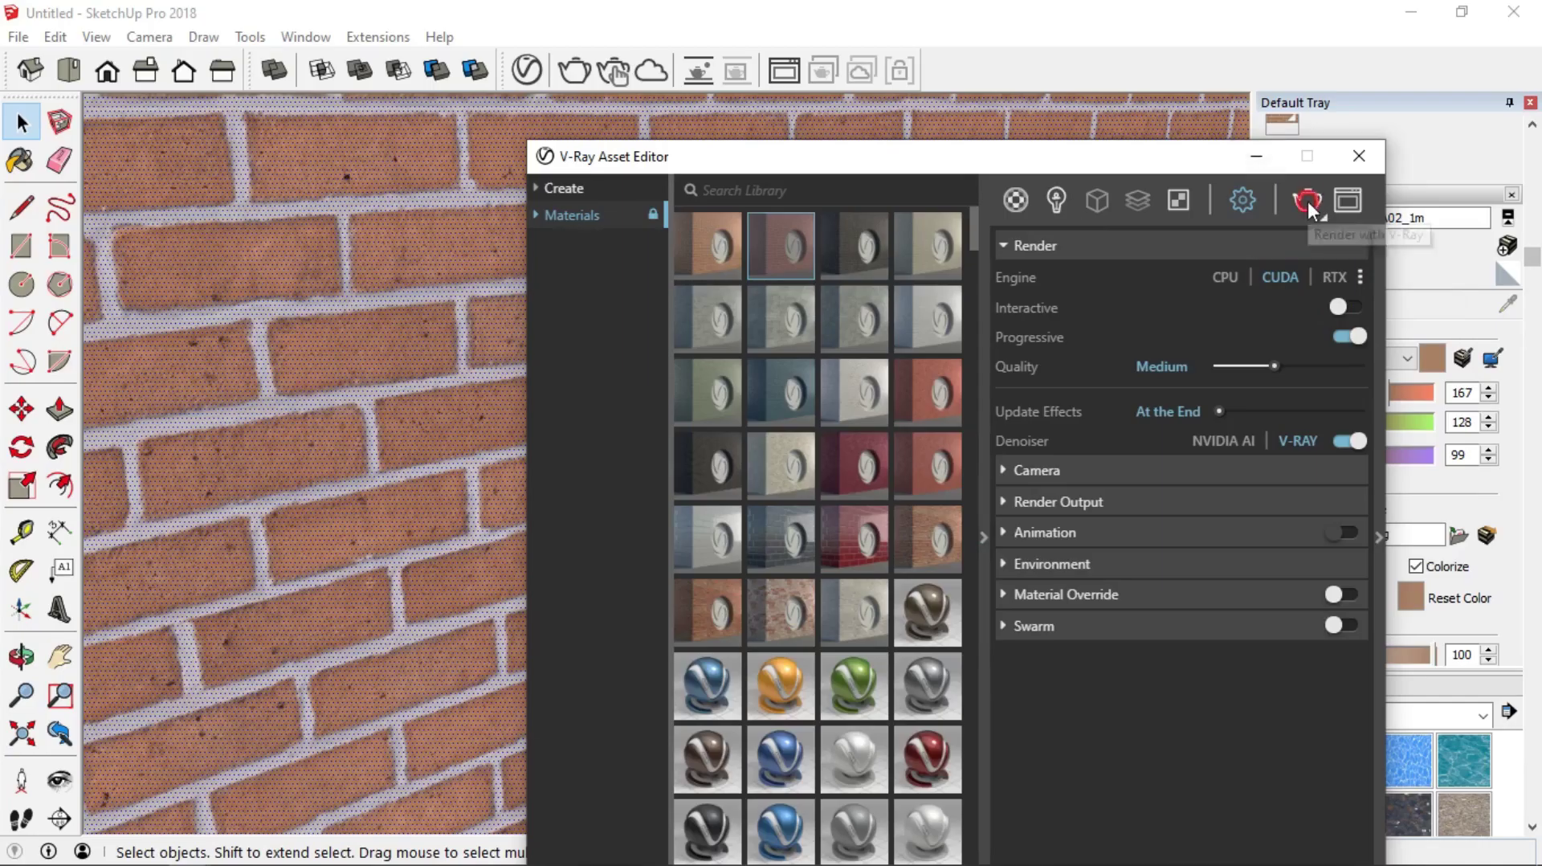
{"action": "left_click", "coordinate": [1307, 201]}
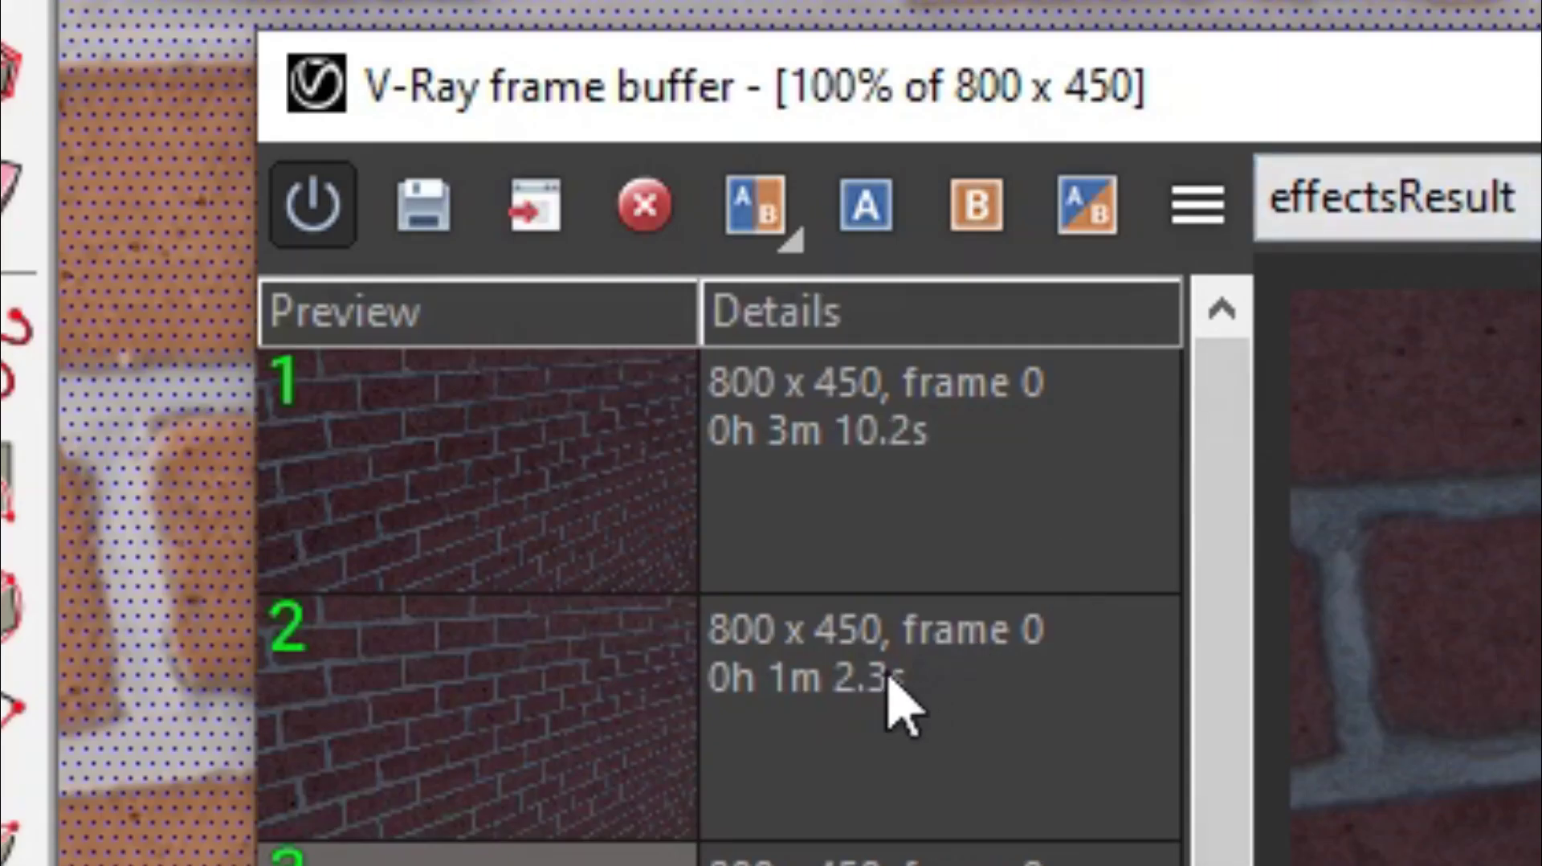
Step: Compare the two wall renders side by side, with the CUDA render as A and the CPU render as B
{"action": "left_click", "coordinate": [332, 310]}
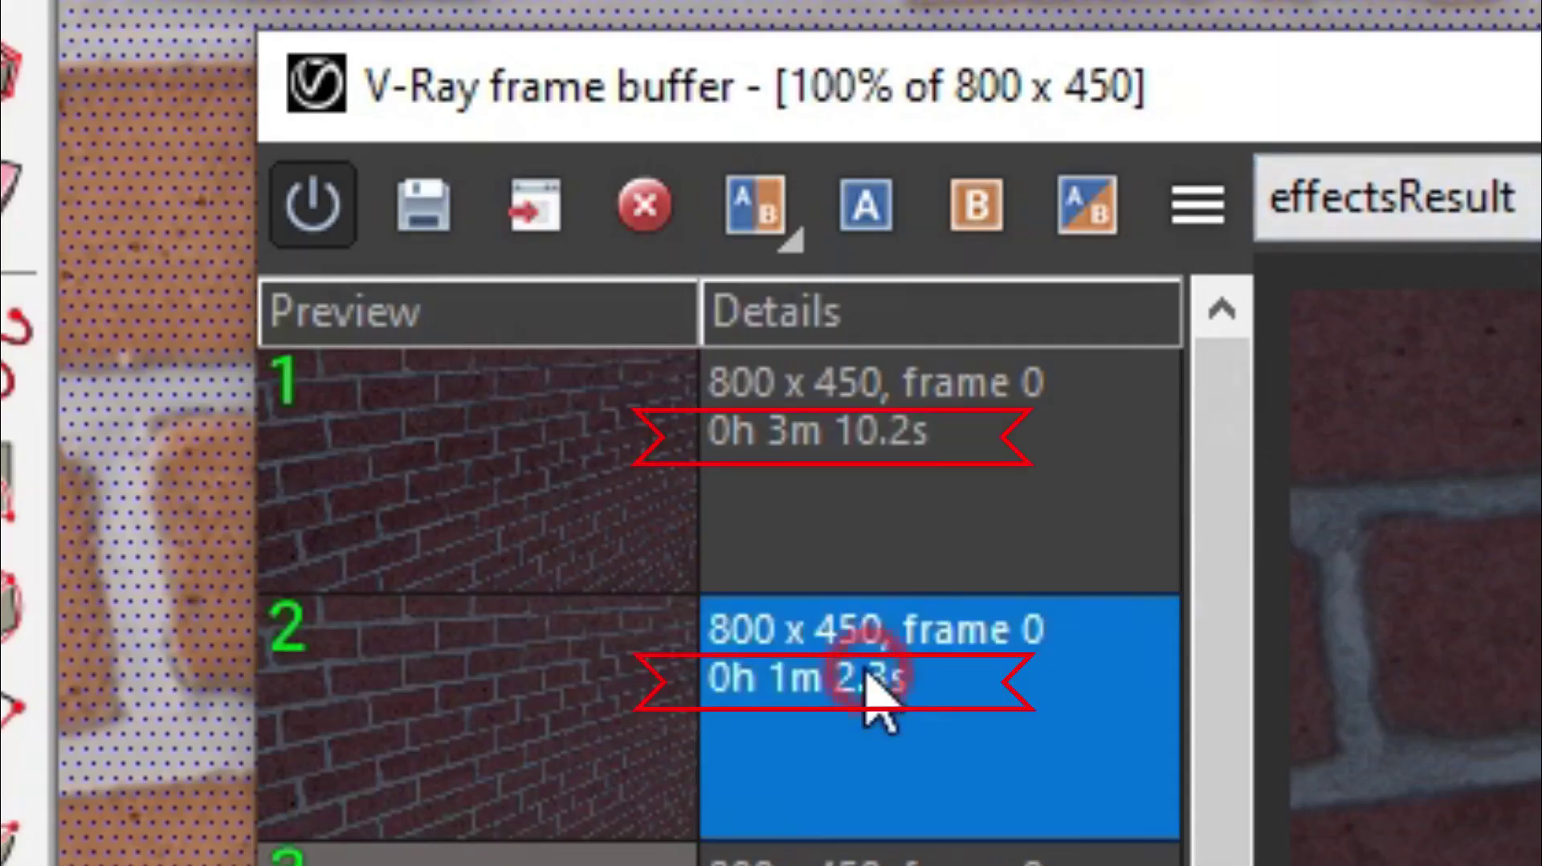
{"action": "left_click", "coordinate": [976, 205]}
{"action": "left_click", "coordinate": [868, 478]}
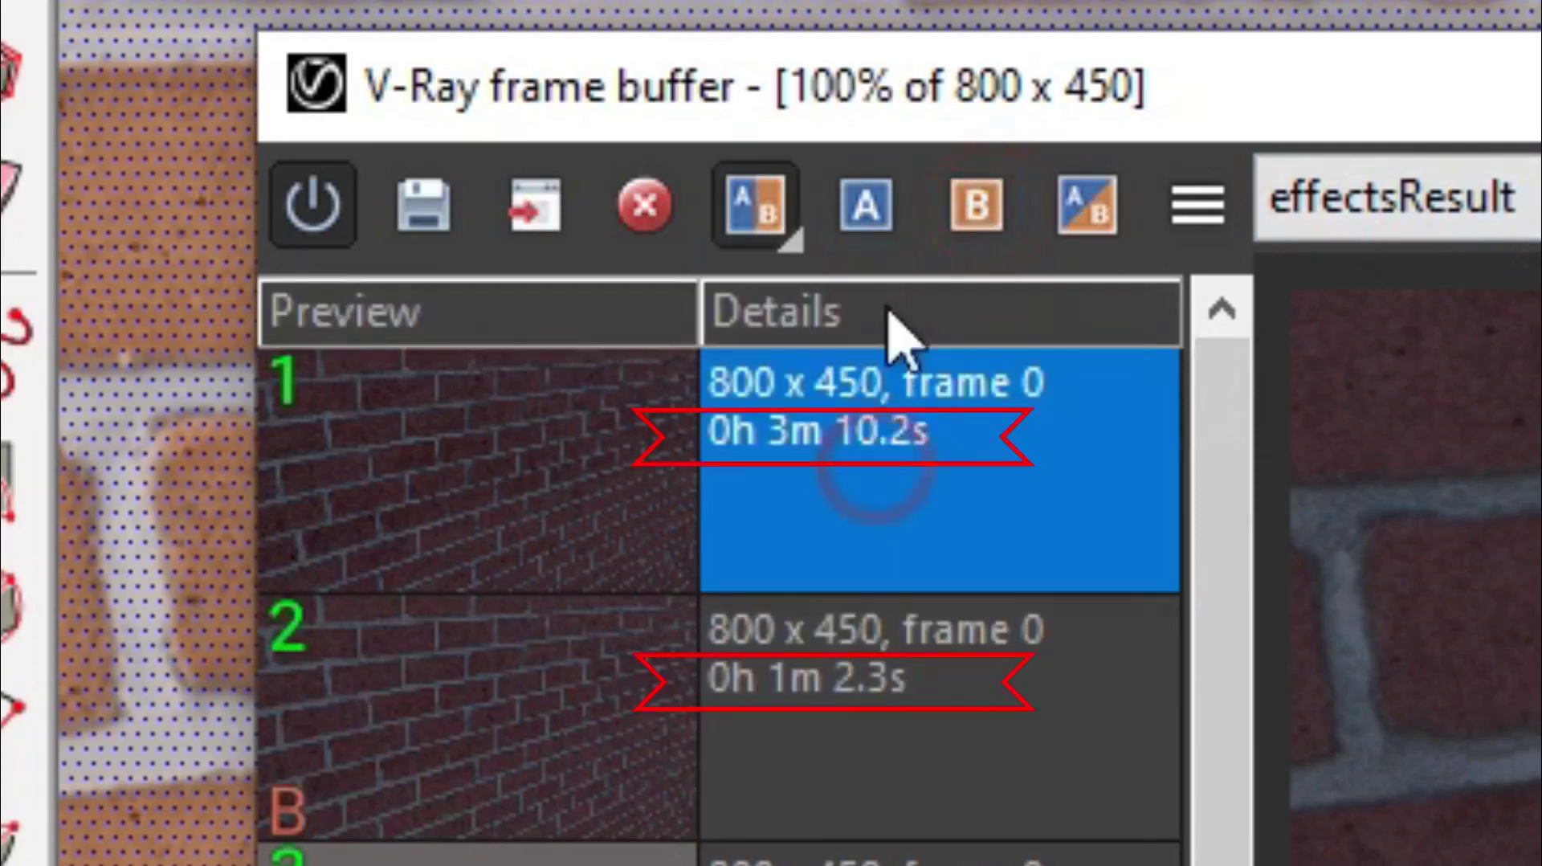
{"action": "left_click", "coordinate": [866, 205]}
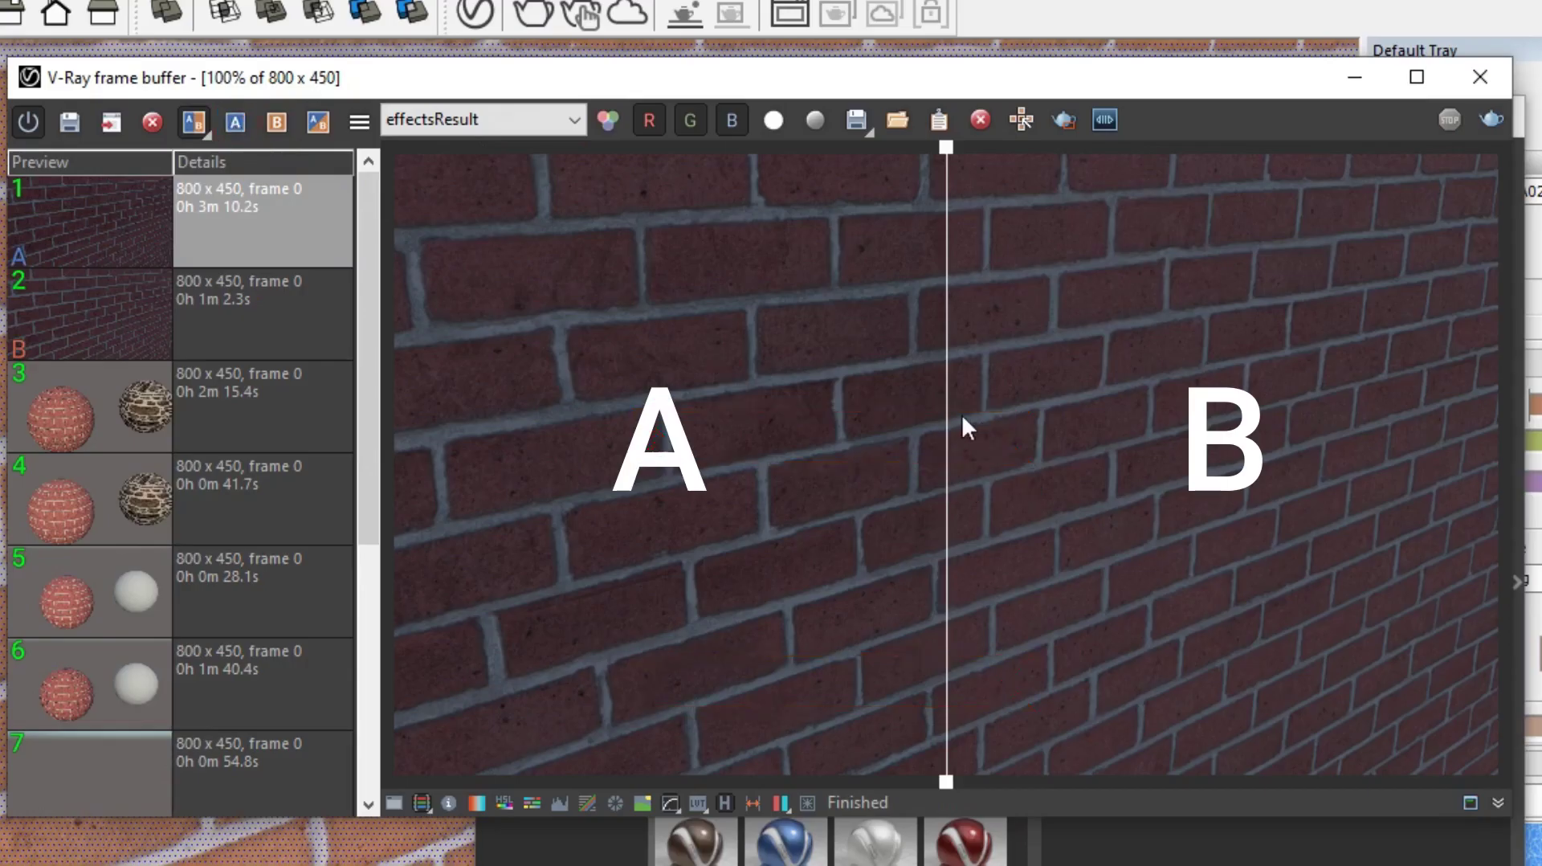
Step: Sweep the A/B comparison divider across the two wall renders, then minimize the frame buffer
{"action": "left_click_drag", "start_coordinate": [963, 418], "coordinate": [1359, 432]}
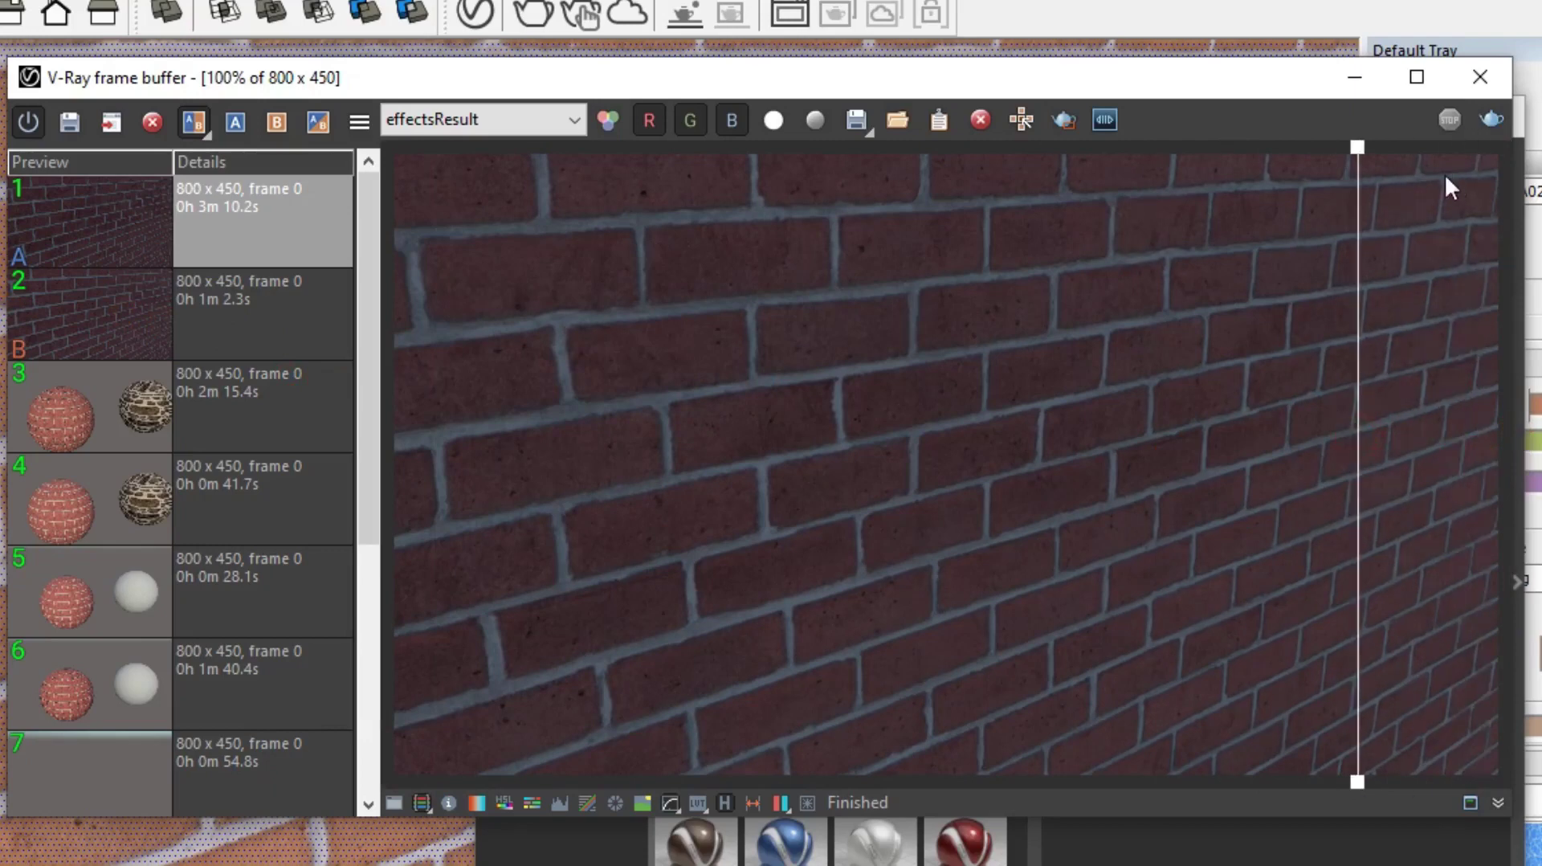
{"action": "left_click", "coordinate": [1349, 73]}
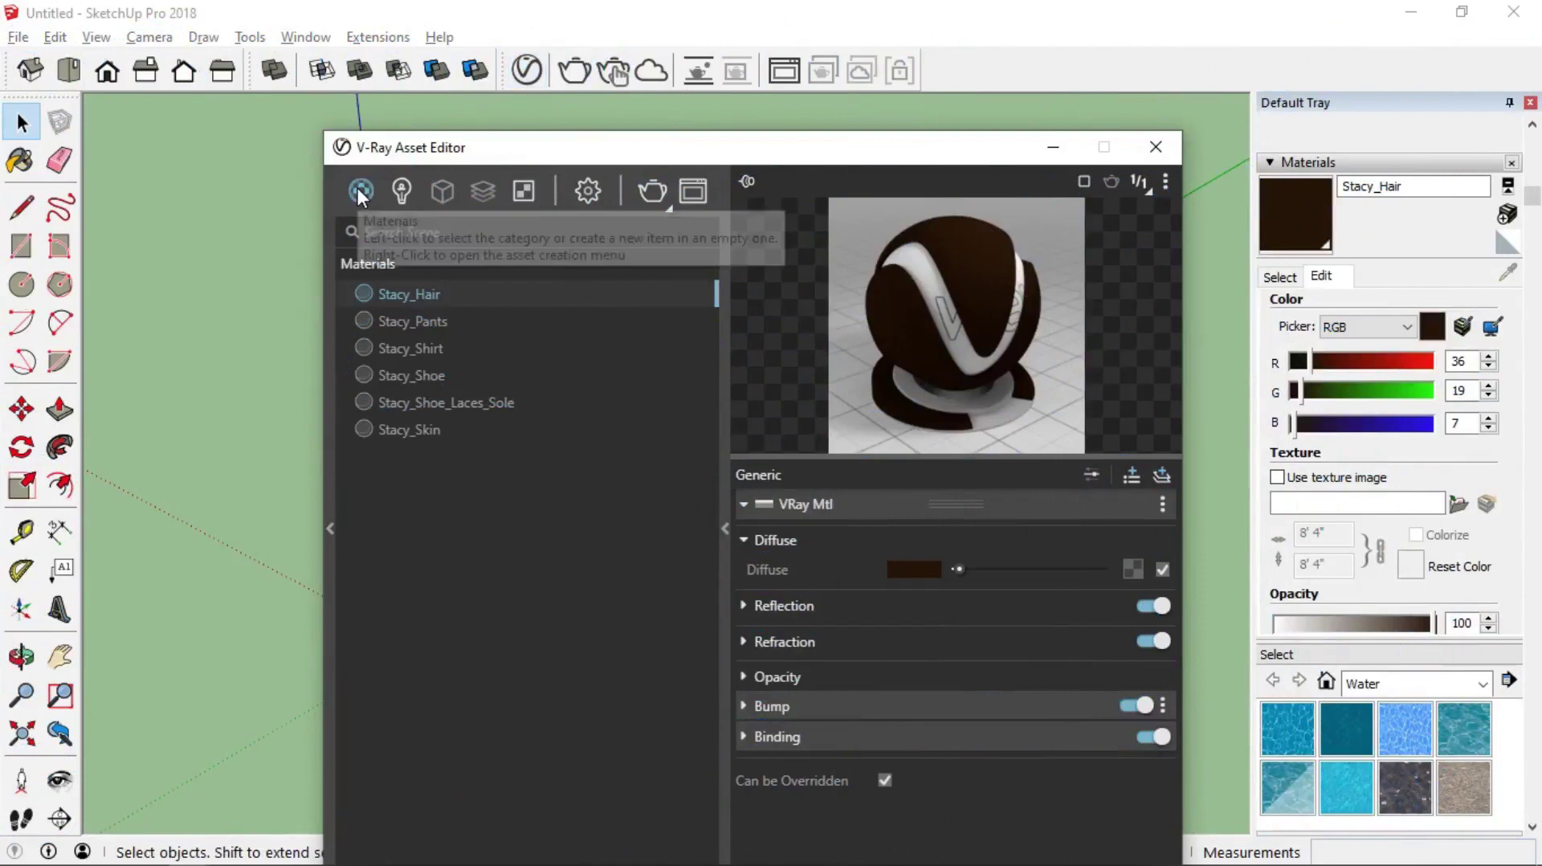
Step: Create a new Generic V-Ray material, expand its reflection settings, and minimize the asset editor
{"action": "left_click", "coordinate": [358, 188]}
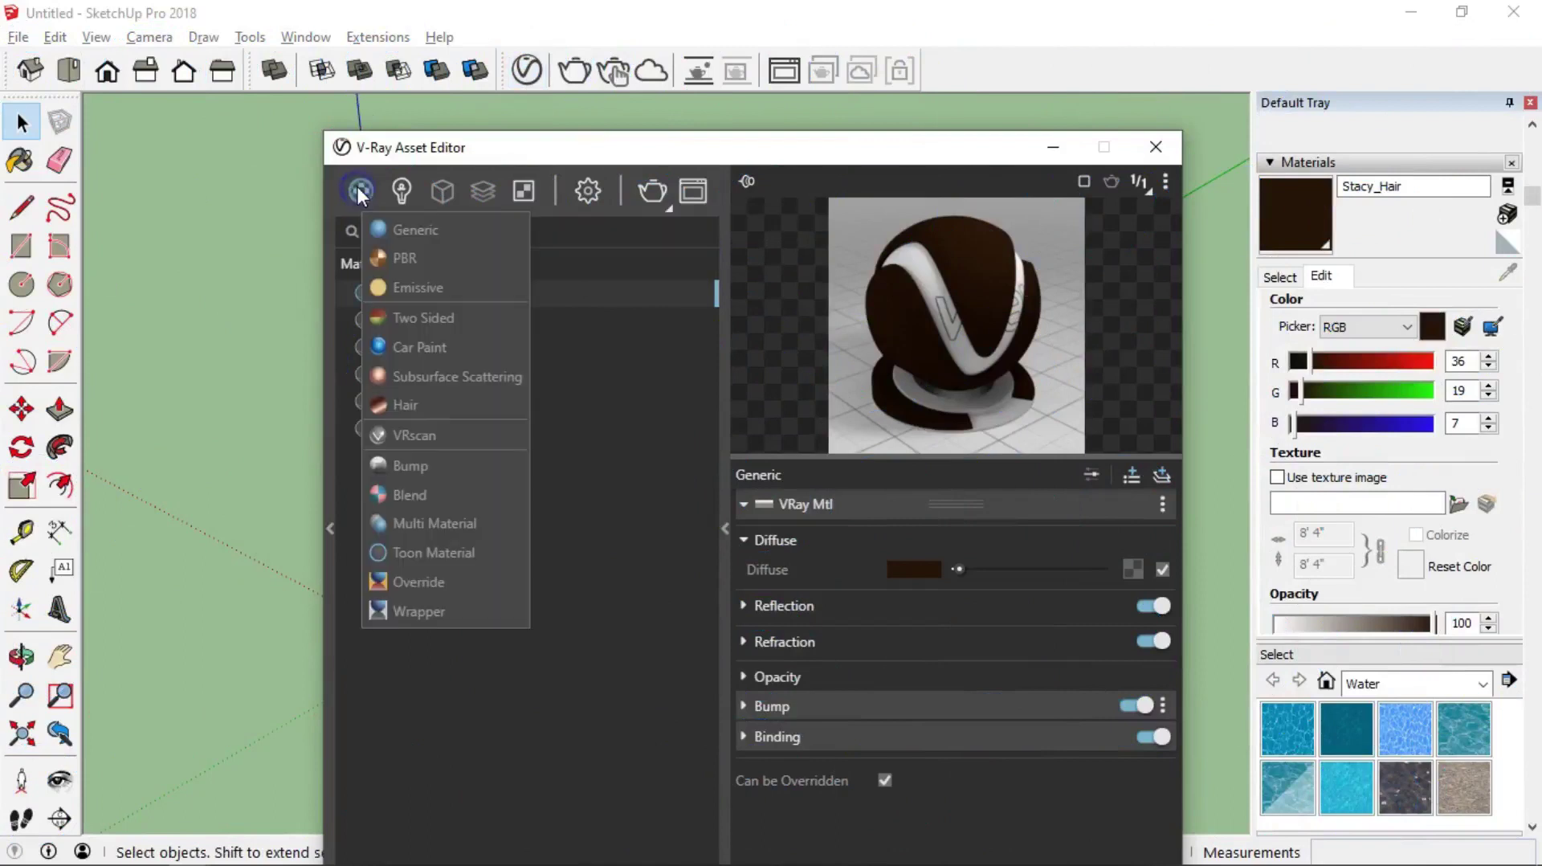
{"action": "left_click", "coordinate": [409, 232]}
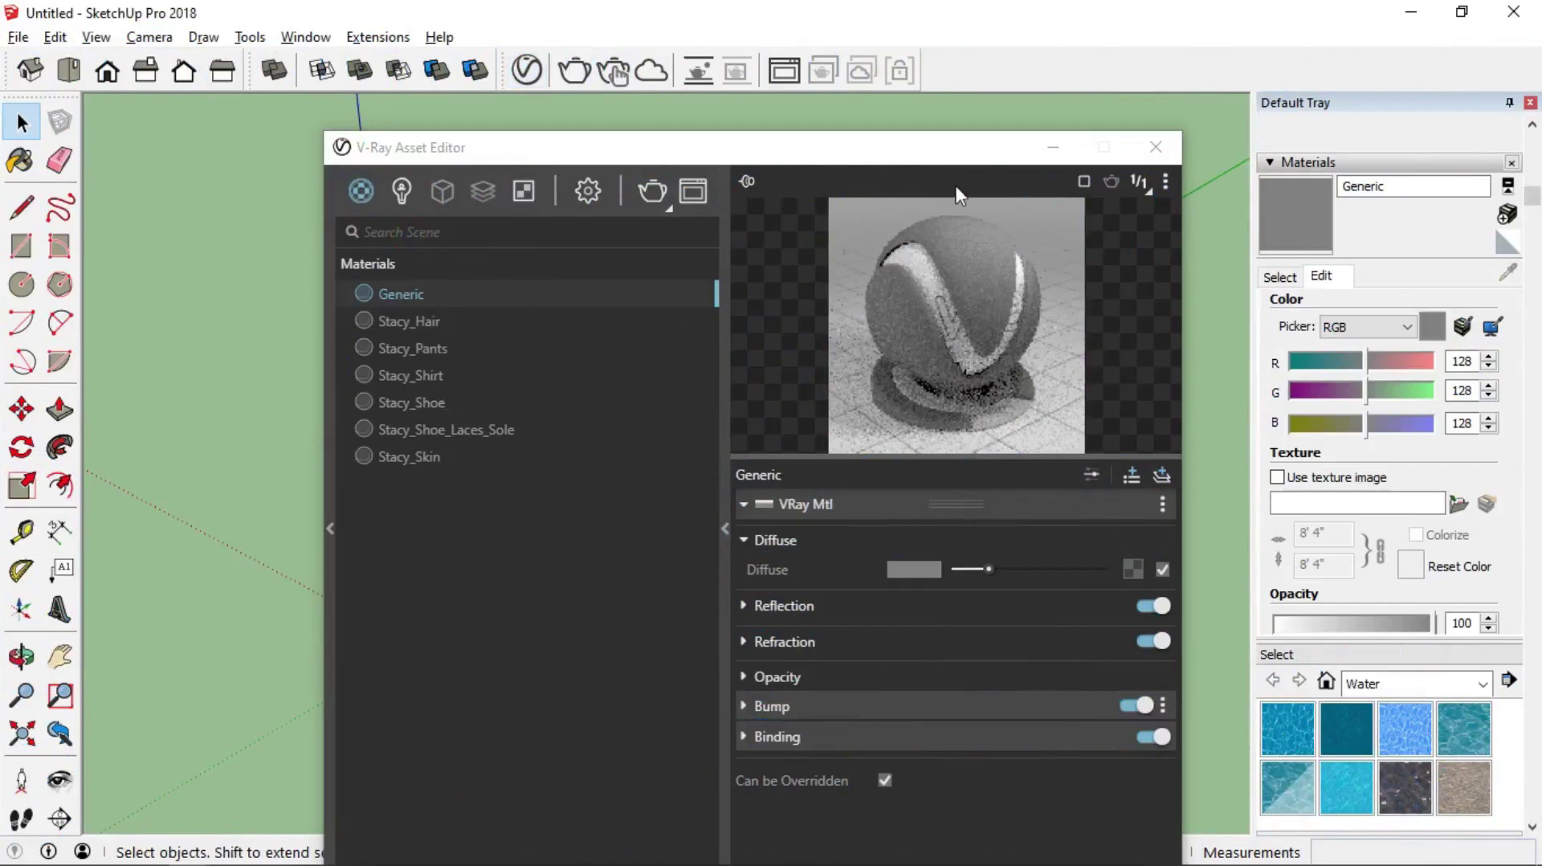
{"action": "left_click", "coordinate": [744, 605]}
{"action": "scroll", "coordinate": [894, 624], "scroll_direction": "down", "scroll_amount": 2}
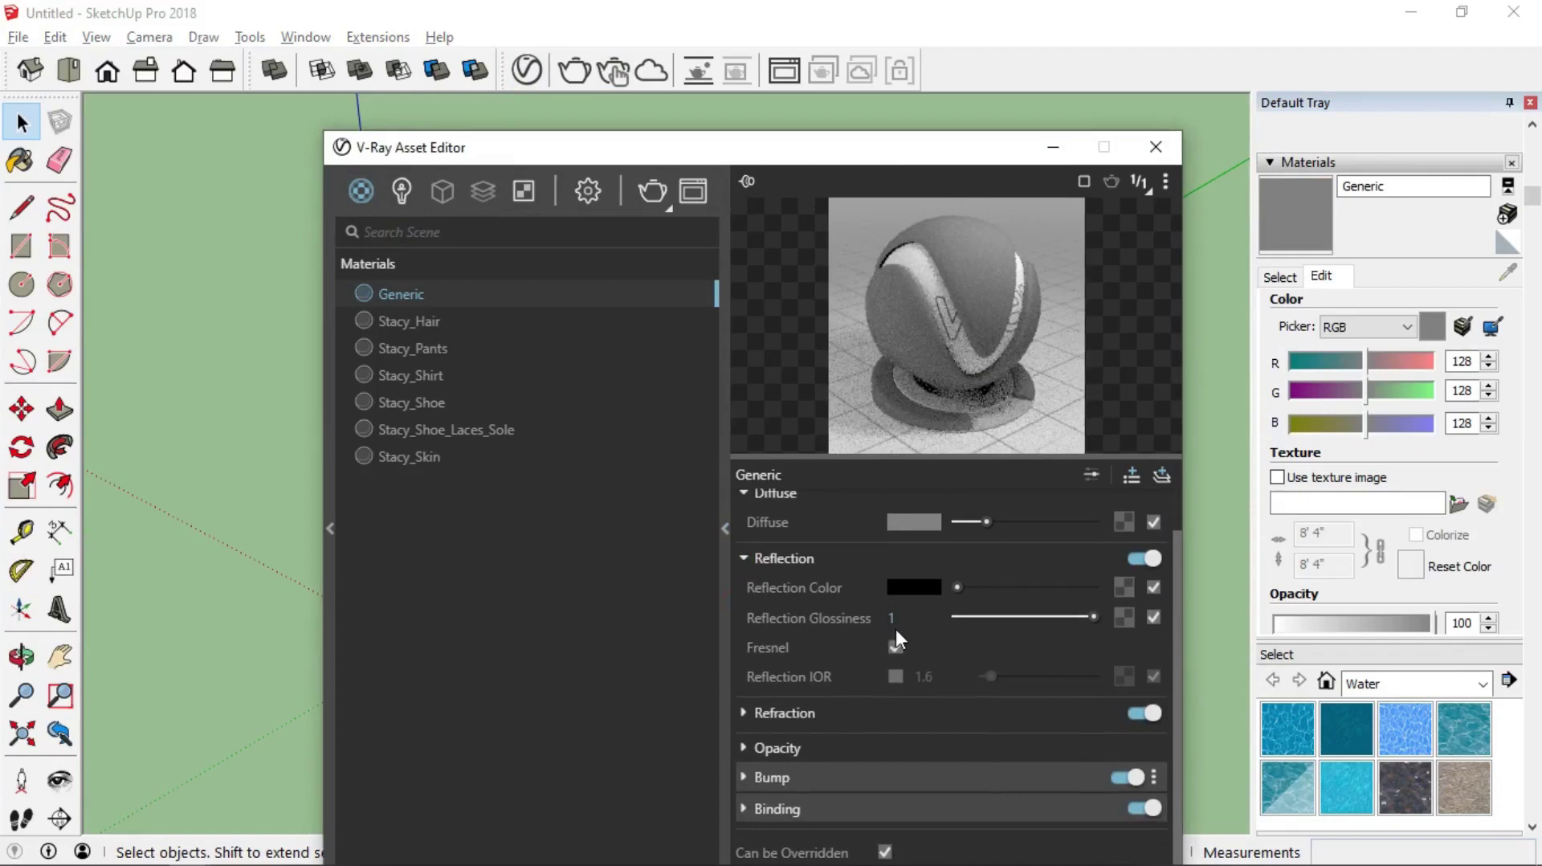
{"action": "left_click", "coordinate": [1050, 148]}
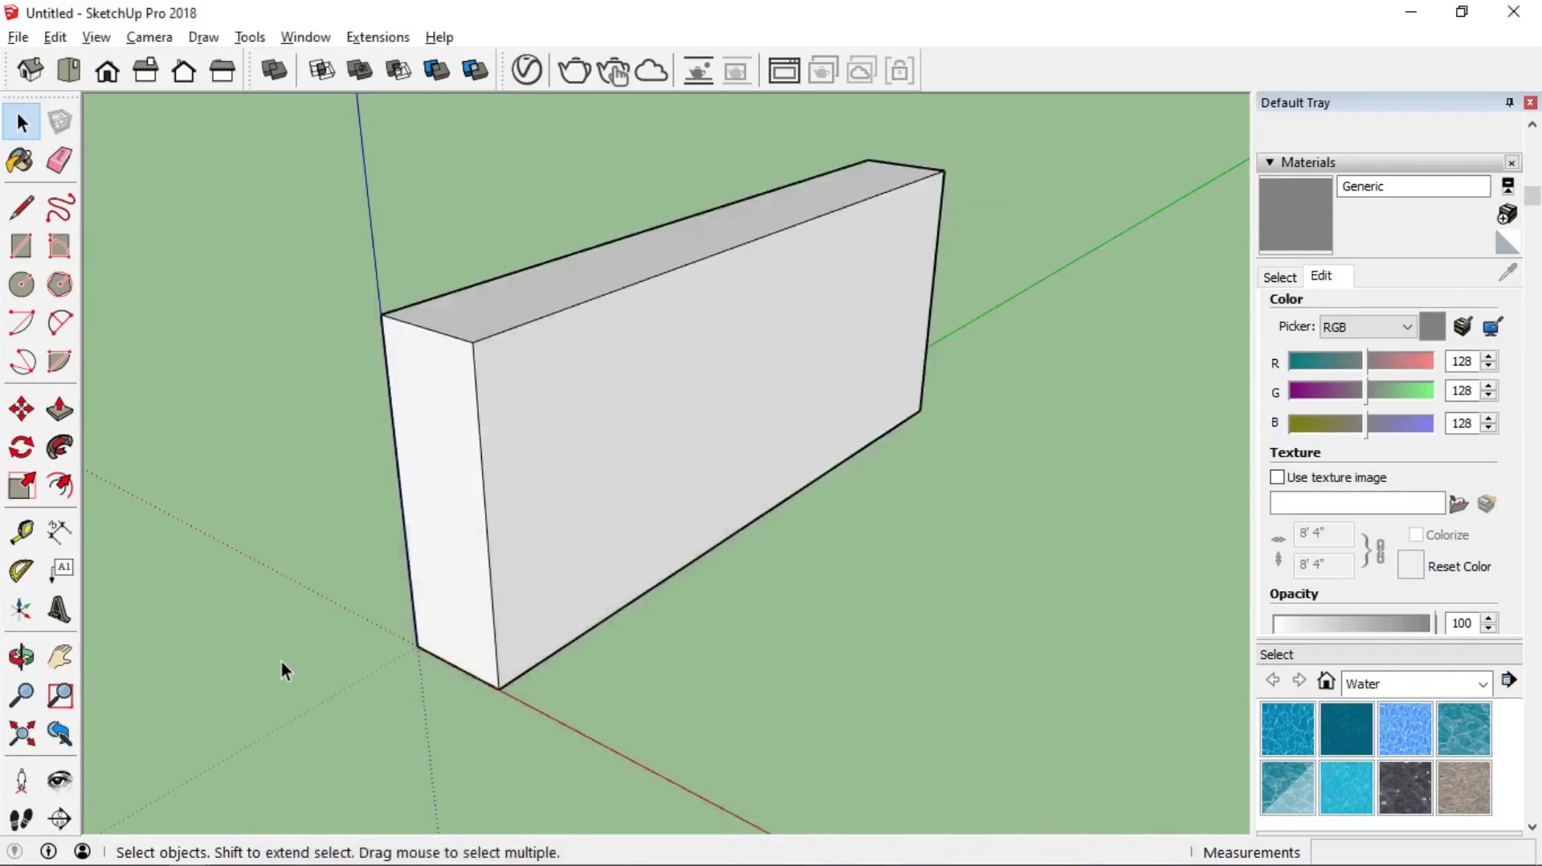
Step: Switch to Chrome and open the rough_block_wall texture from the Bricks category on texturehaven.com
{"action": "left_click", "coordinate": [145, 851]}
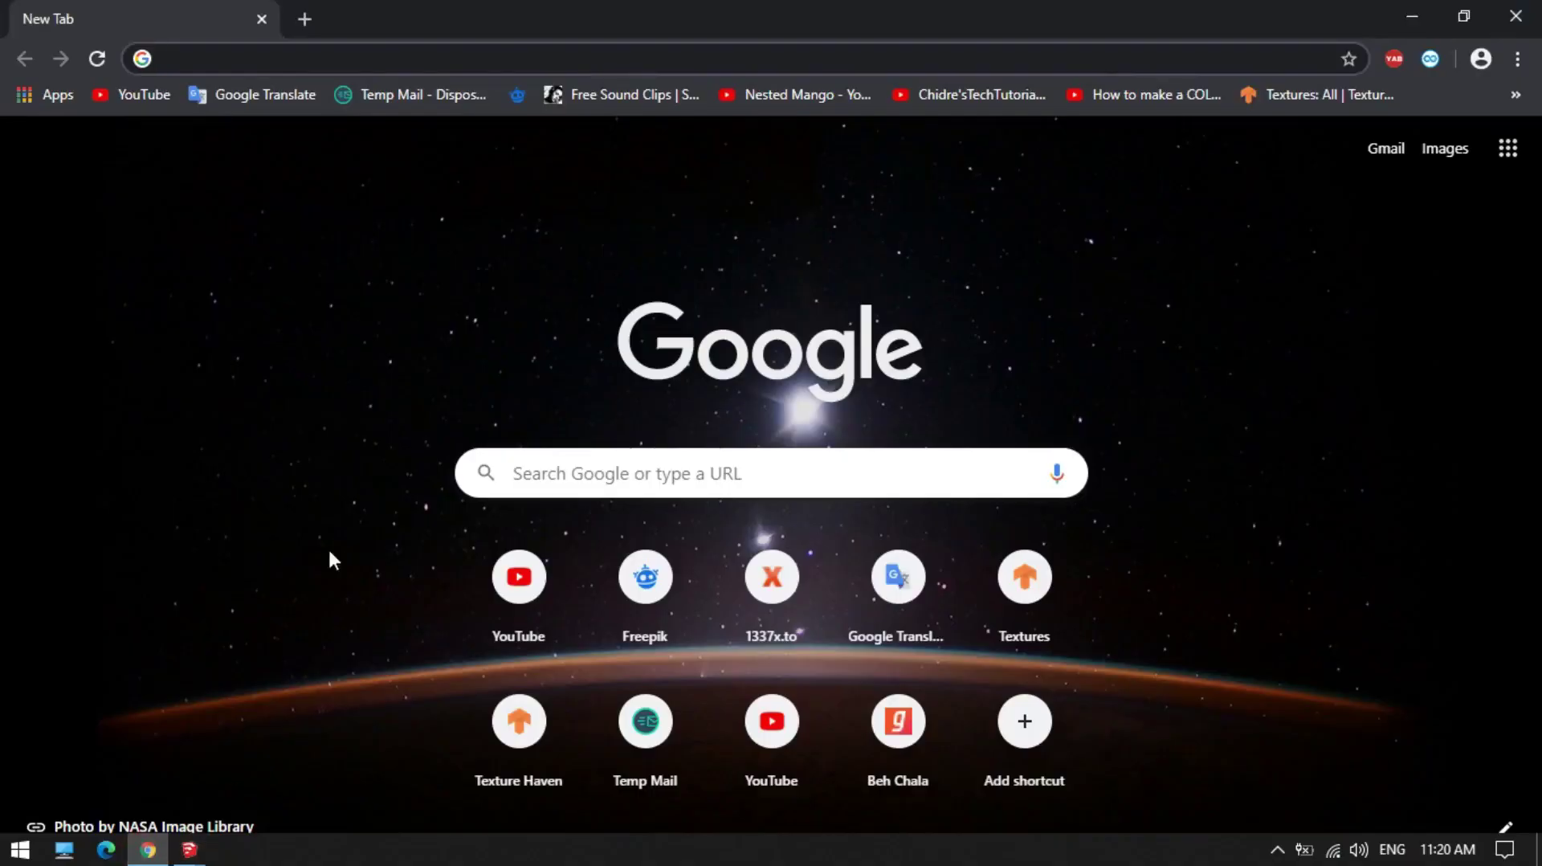
{"action": "type", "text": "te"}
{"action": "left_click", "coordinate": [271, 114]}
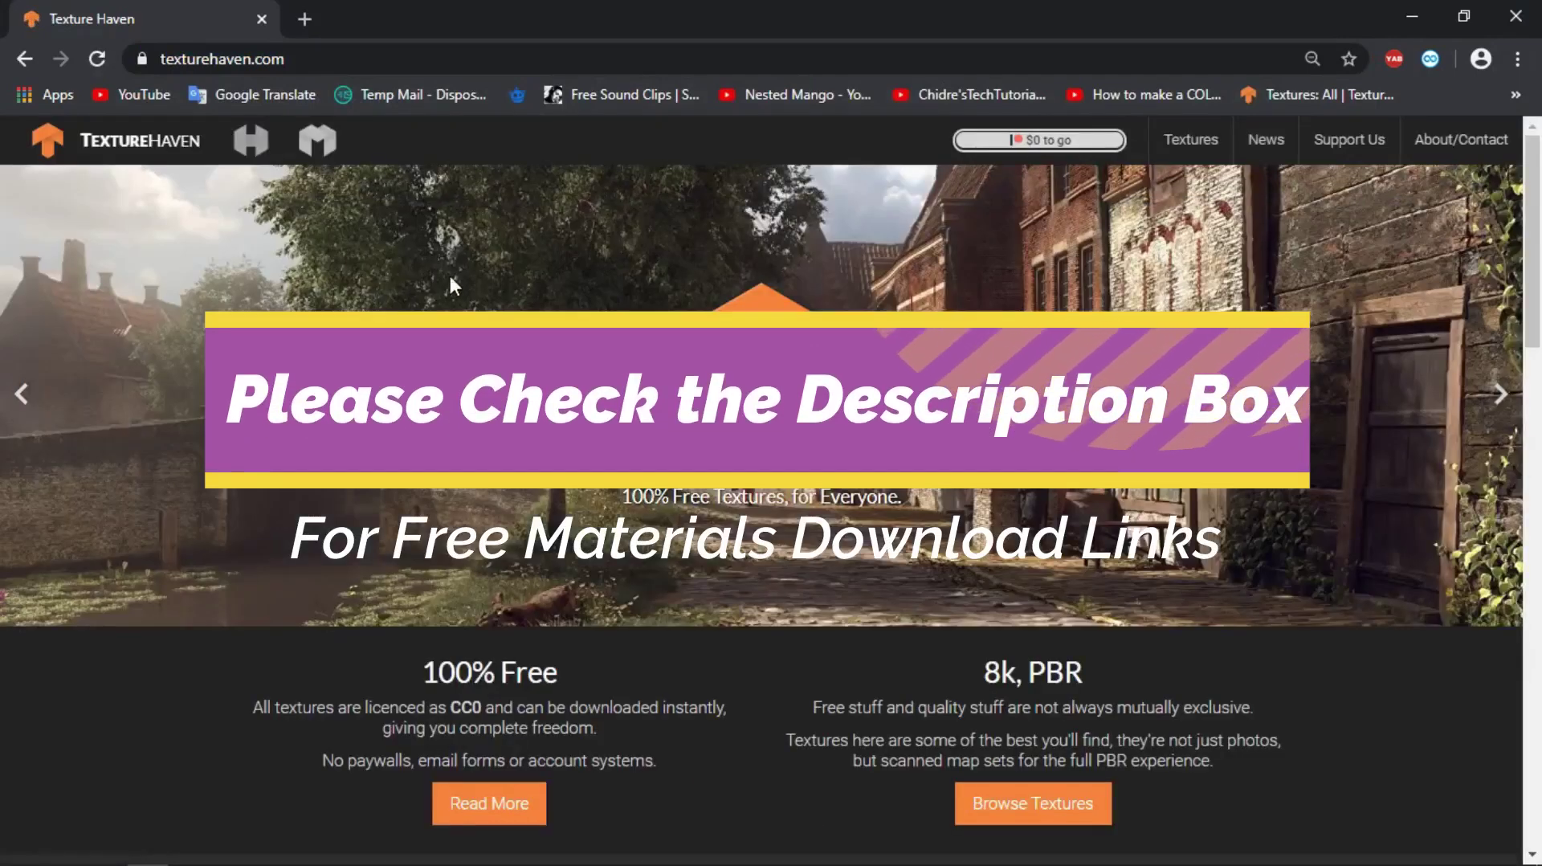
{"action": "left_click", "coordinate": [1207, 147]}
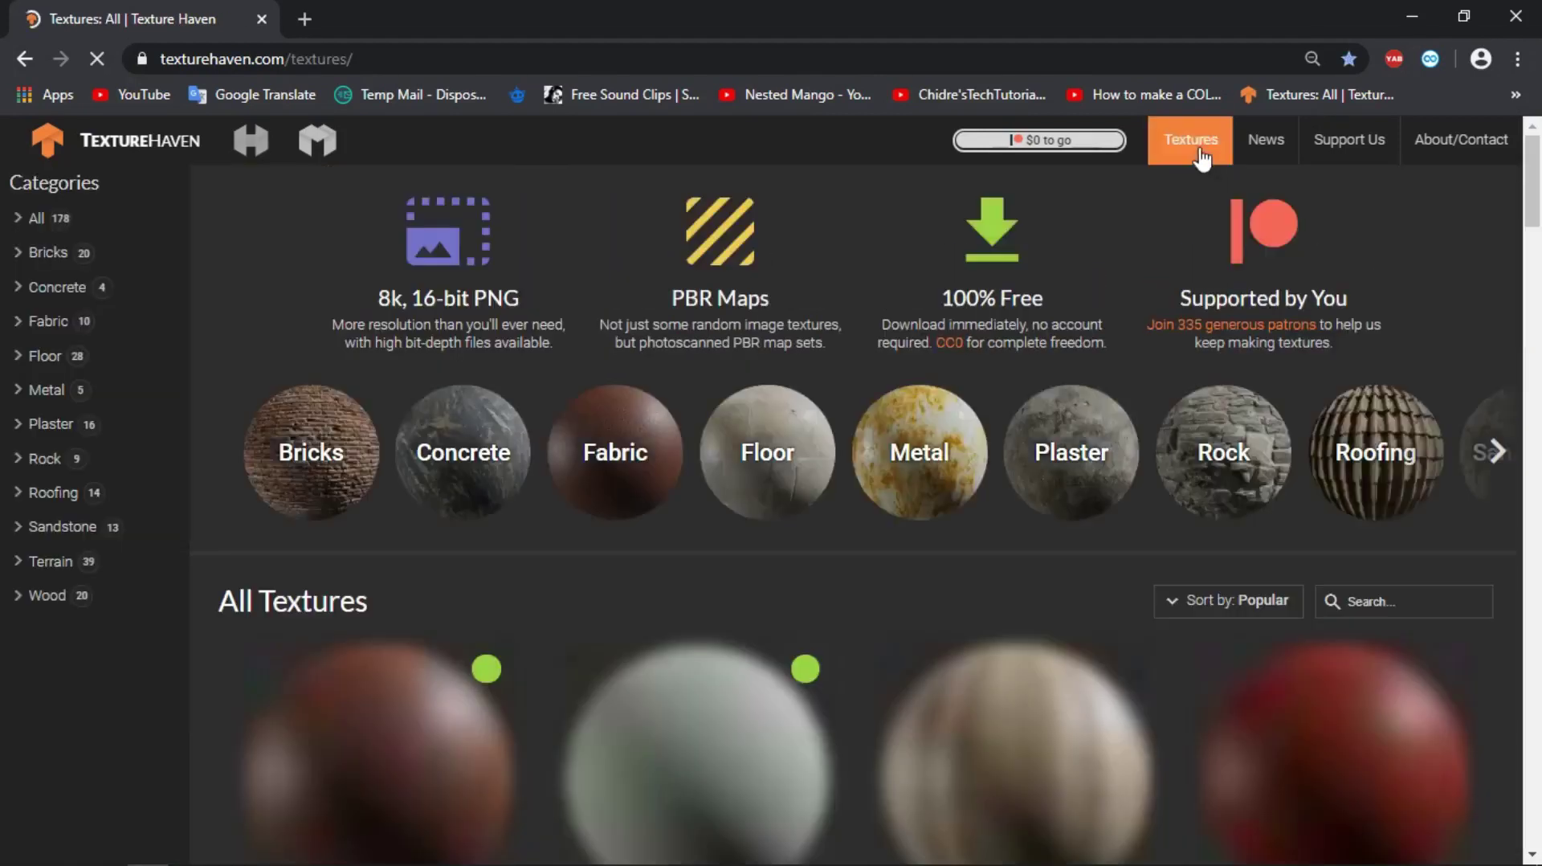
{"action": "left_click", "coordinate": [323, 440]}
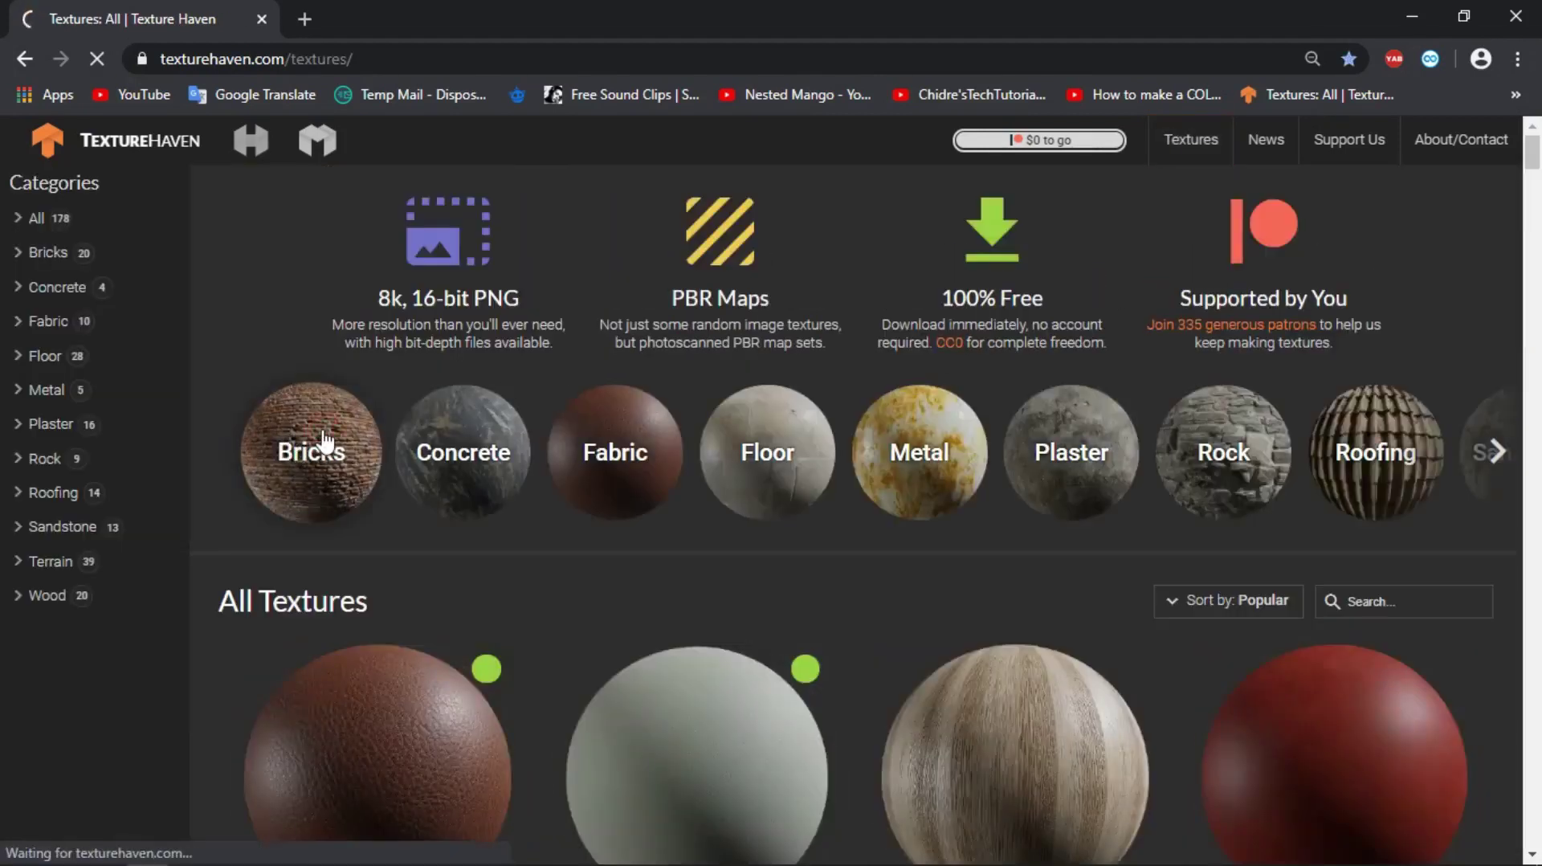
{"action": "scroll", "coordinate": [733, 379], "scroll_direction": "down", "scroll_amount": 2}
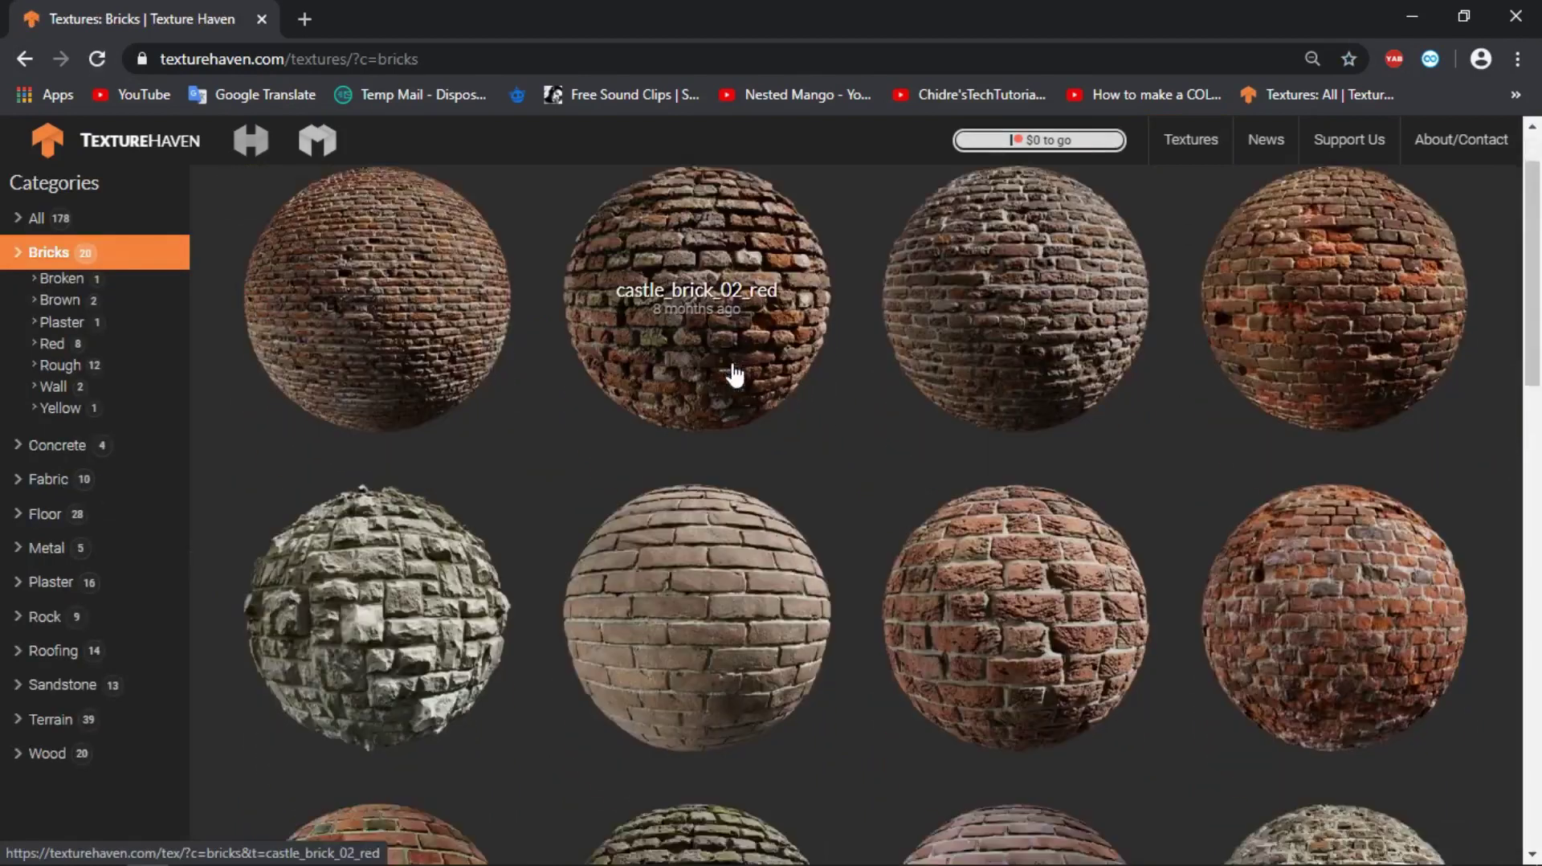
{"action": "left_click", "coordinate": [405, 549]}
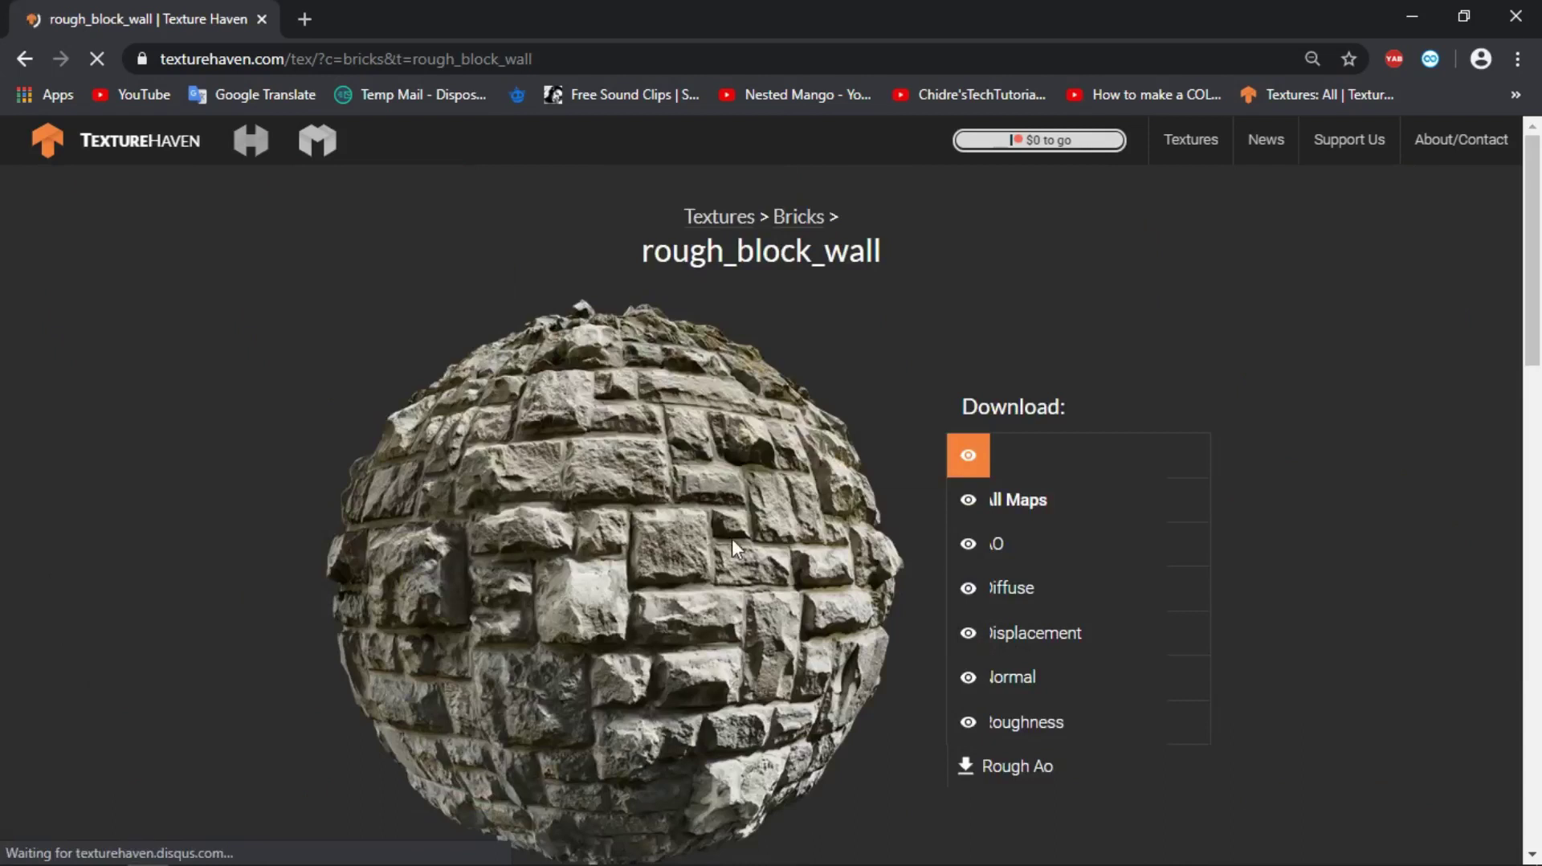
Step: Download all maps of rough_block_wall as 2k JPG and show the downloaded archive in its folder
{"action": "mouse_move", "coordinate": [1016, 502]}
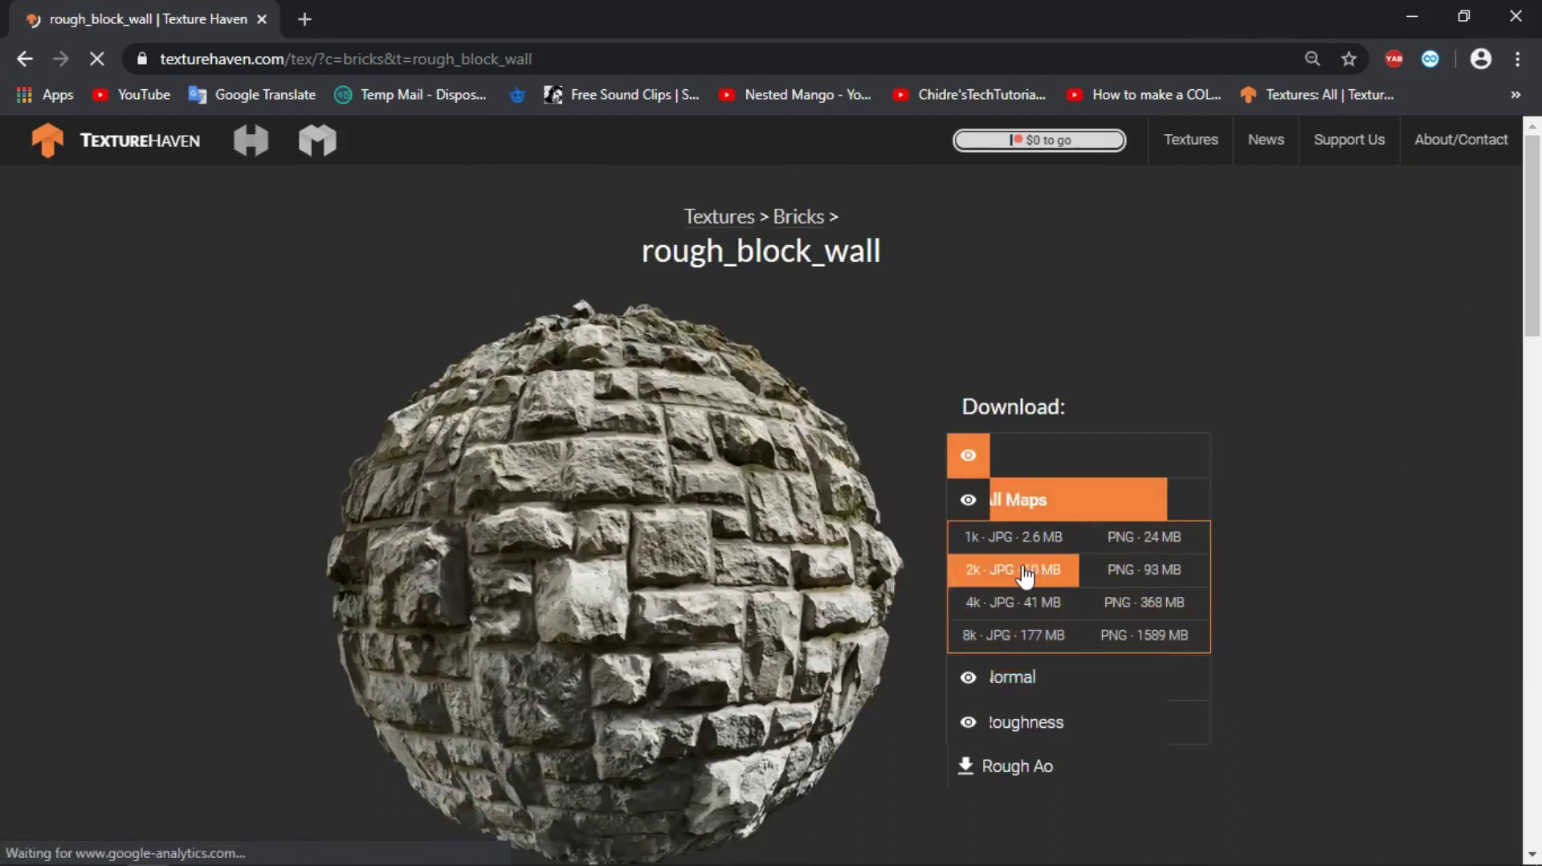
{"action": "left_click", "coordinate": [1047, 576]}
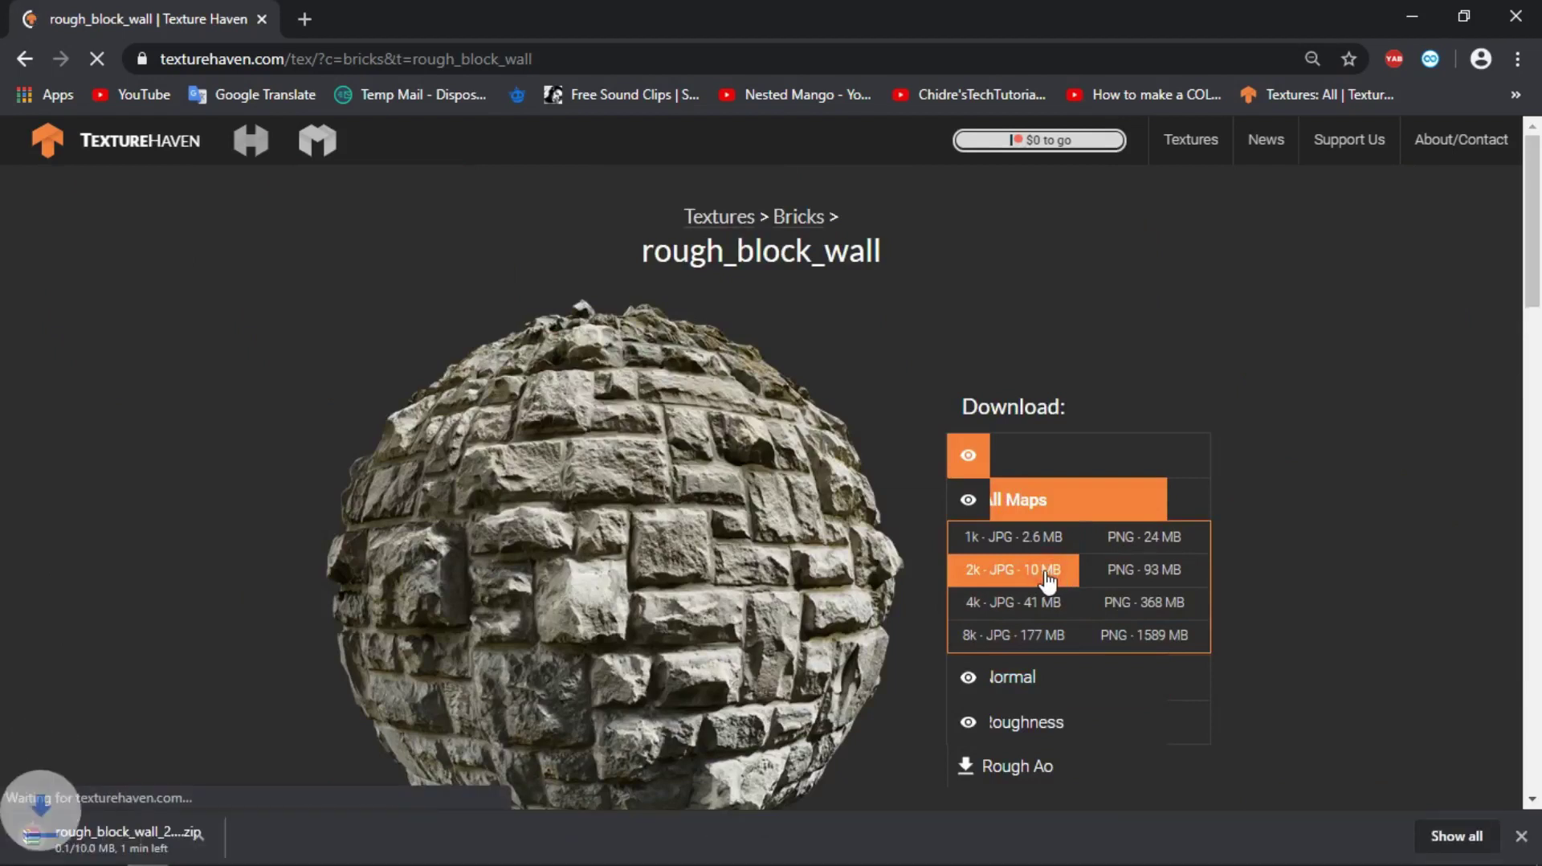
{"action": "left_click", "coordinate": [233, 838]}
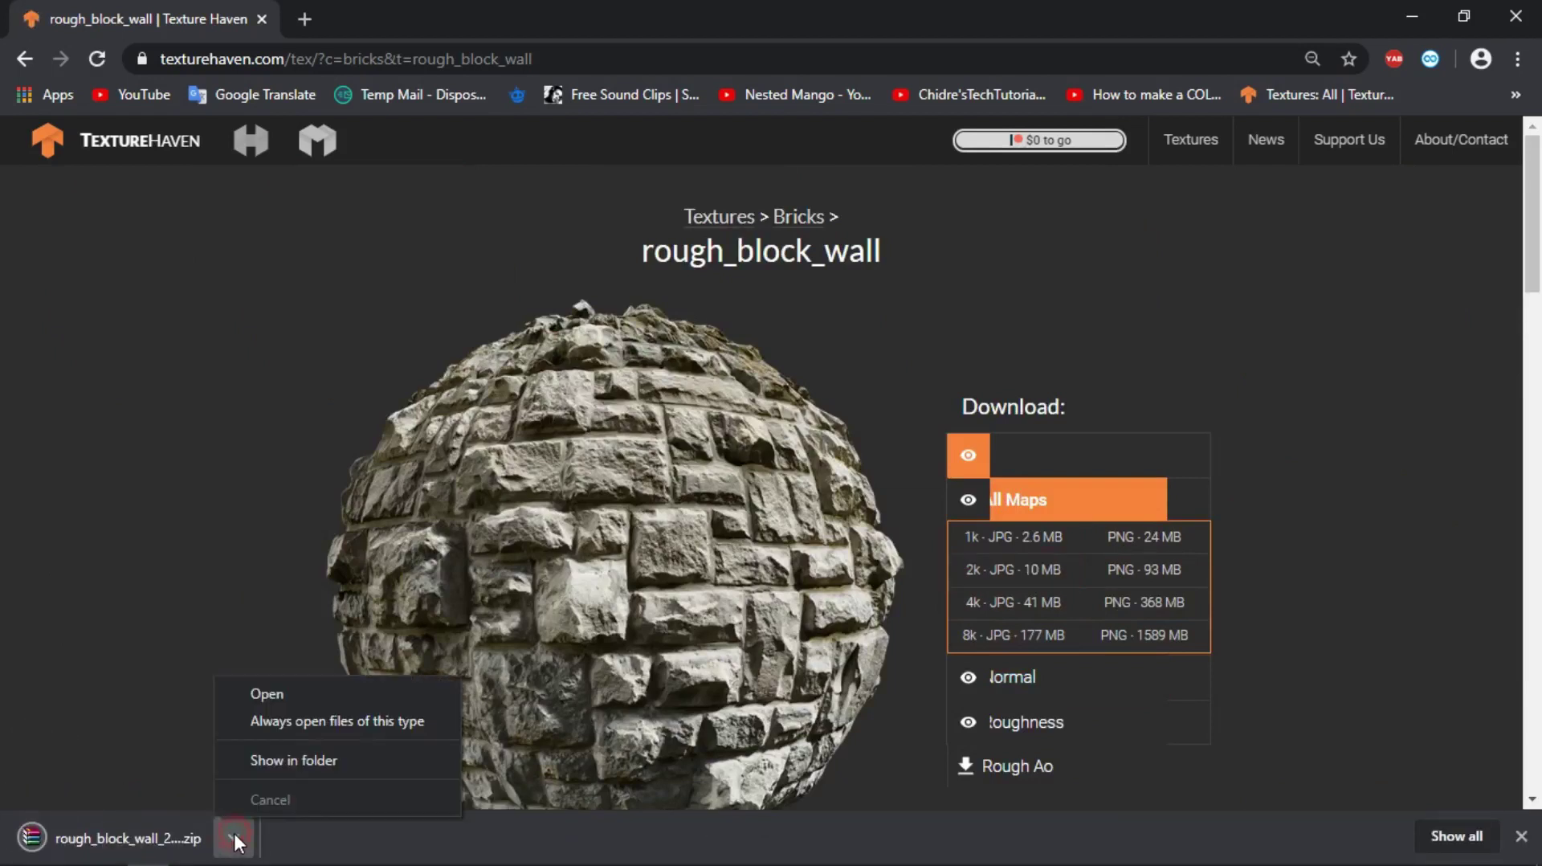
{"action": "left_click", "coordinate": [286, 763]}
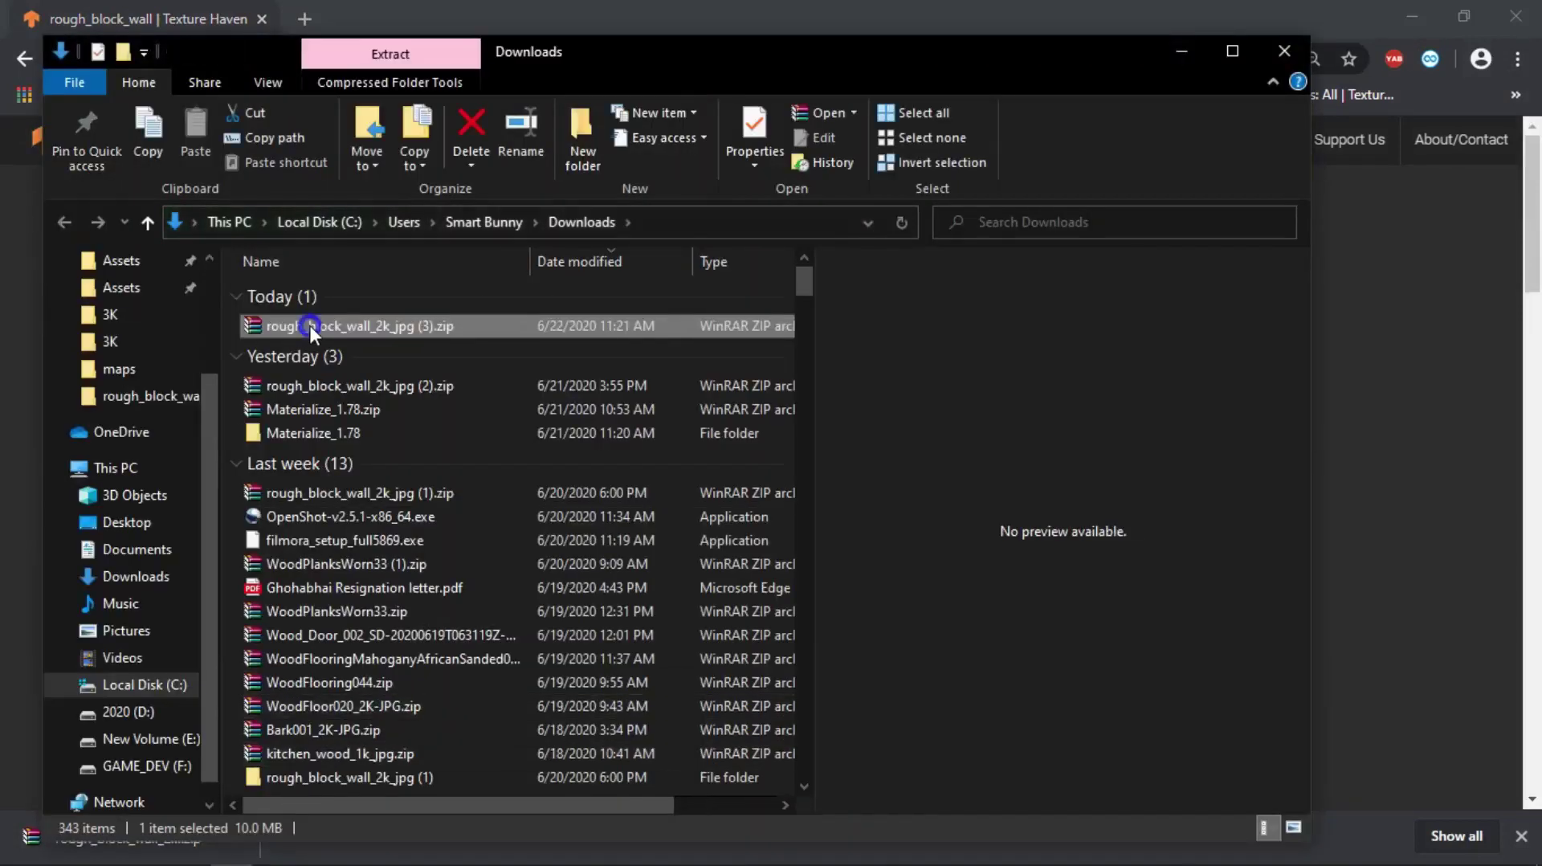
Step: Extract rough_block_wall_2k_jpg (3).zip to its own folder, open that folder, and minimize the file window
{"action": "right_click", "coordinate": [310, 325]}
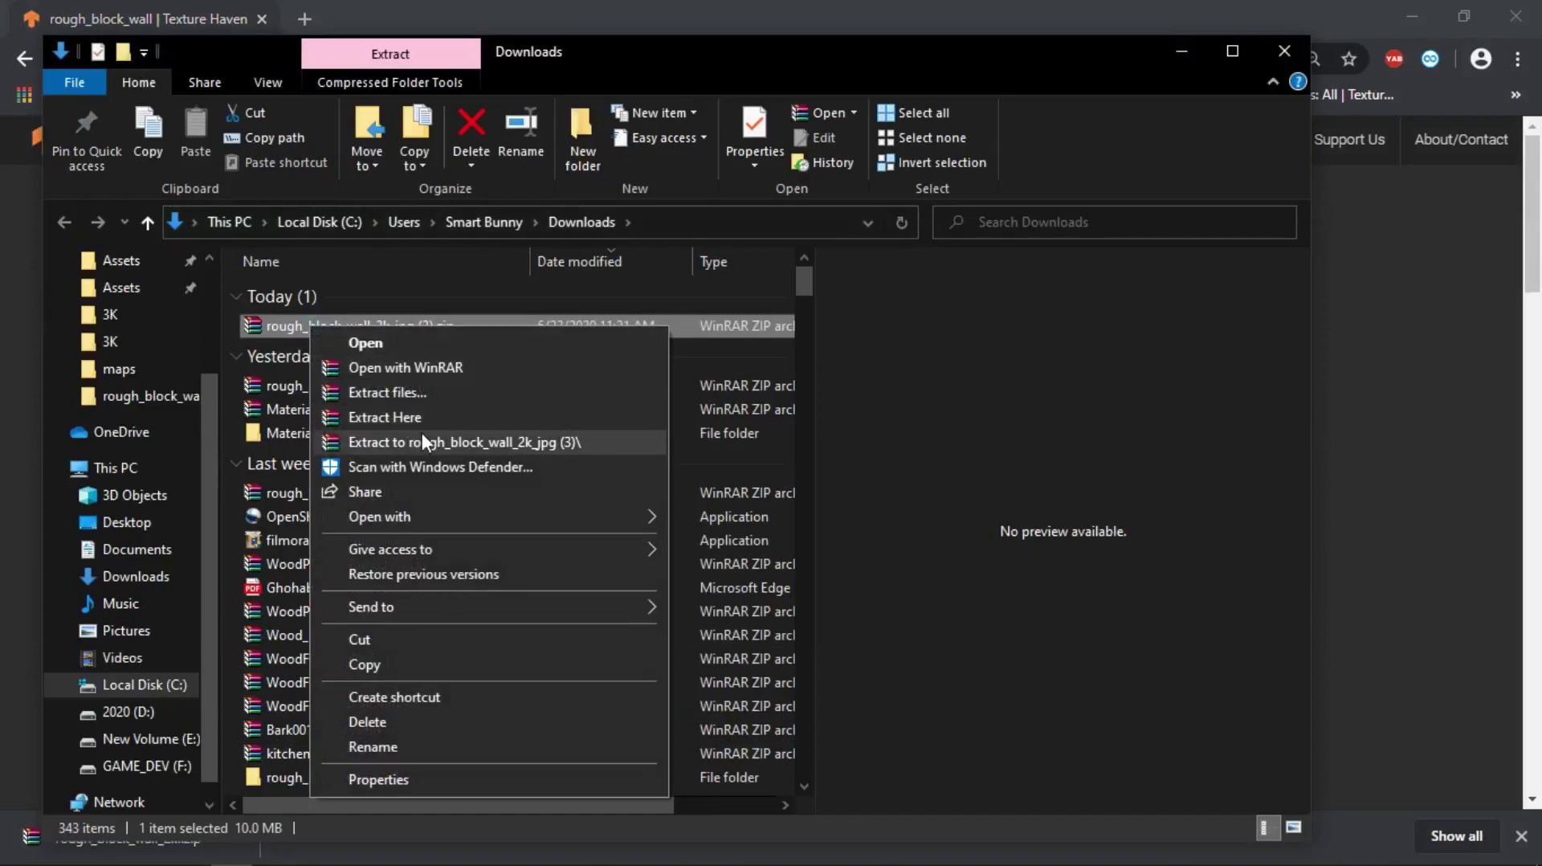
{"action": "left_click", "coordinate": [398, 441]}
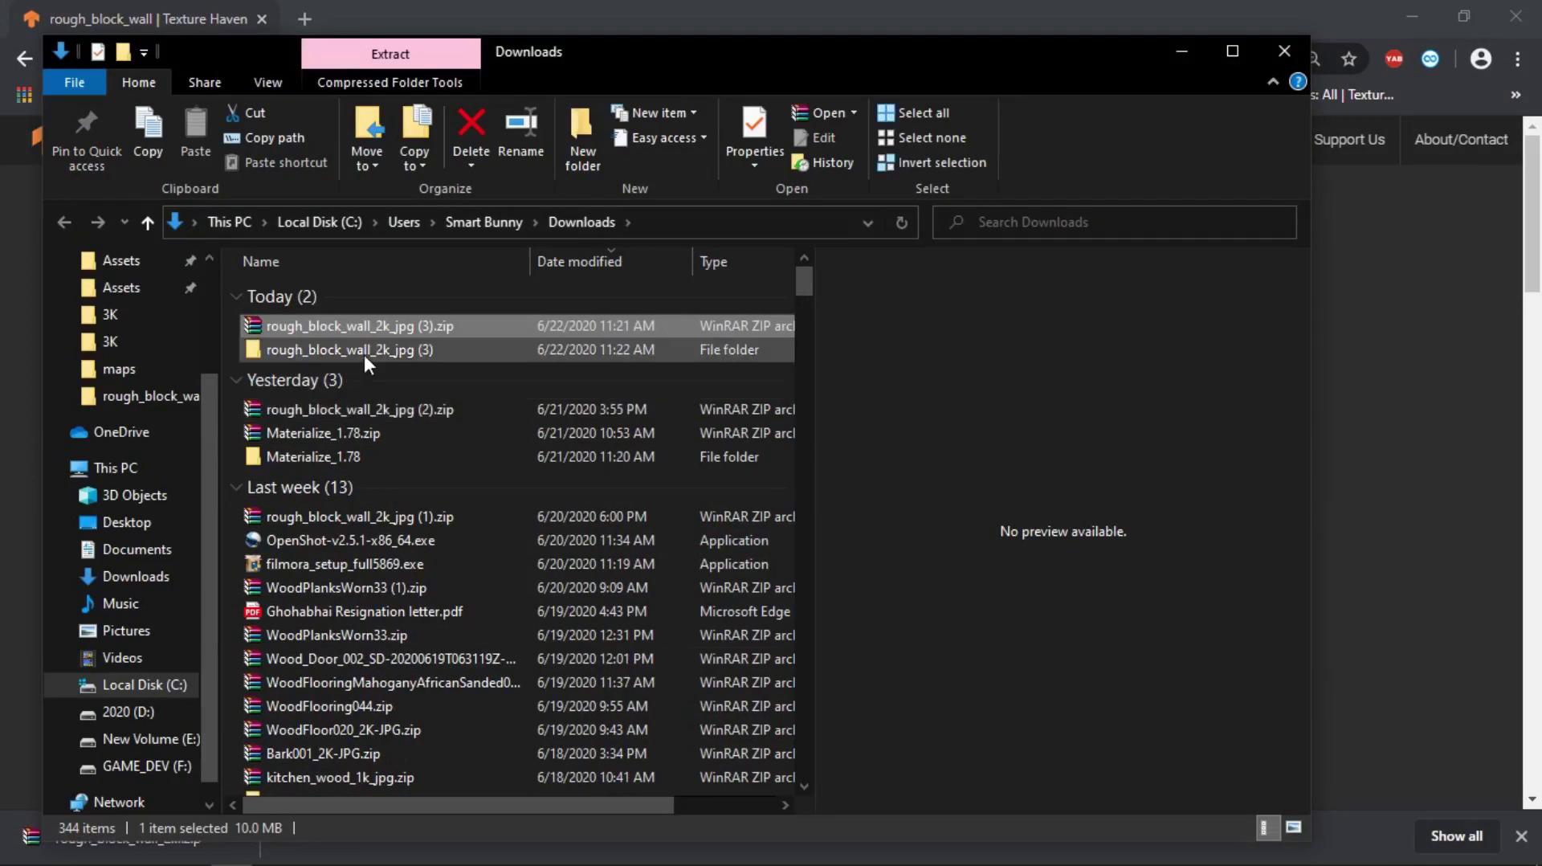
{"action": "left_click", "coordinate": [344, 352]}
{"action": "double_click", "coordinate": [343, 352]}
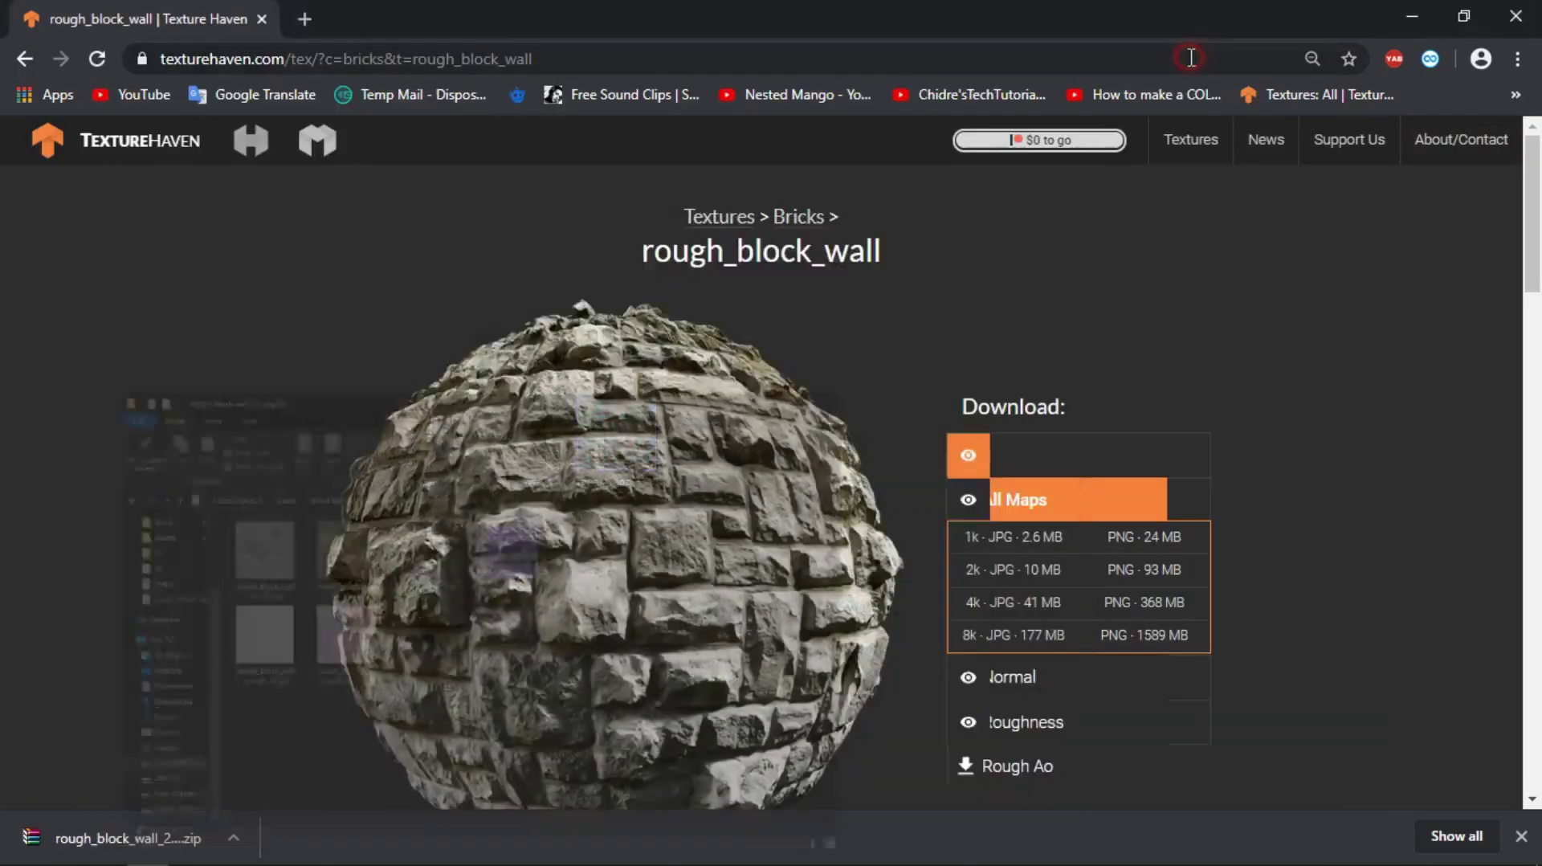
{"action": "left_click", "coordinate": [1184, 50]}
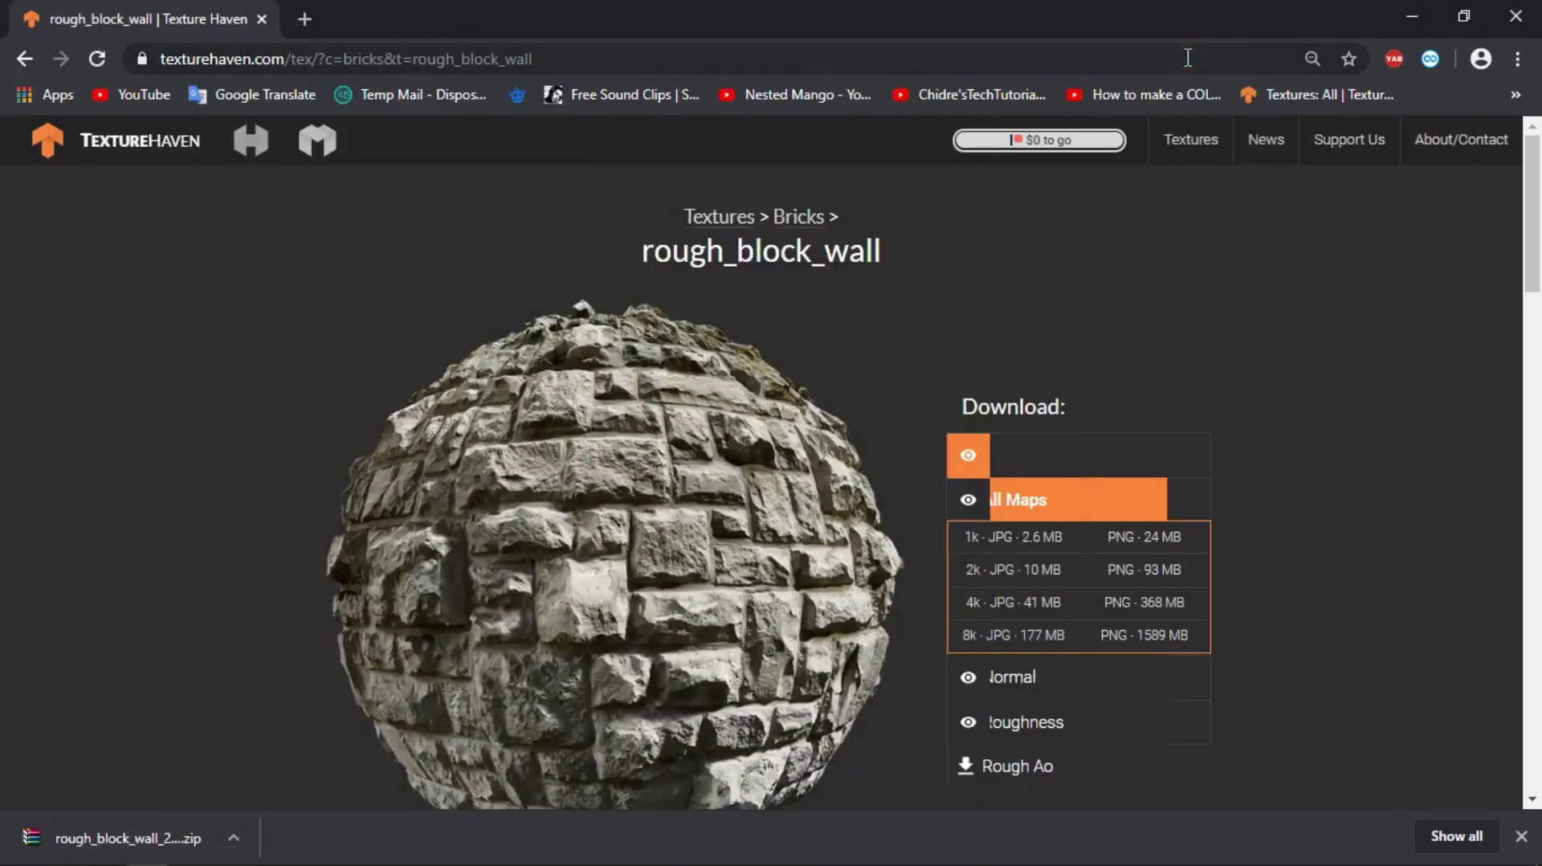
Step: Switch back to SketchUp, apply the Generic V-Ray material to the wall's large front face, and minimize the asset editor
{"action": "key", "text": "alt+Tab"}
{"action": "left_click", "coordinate": [1049, 465]}
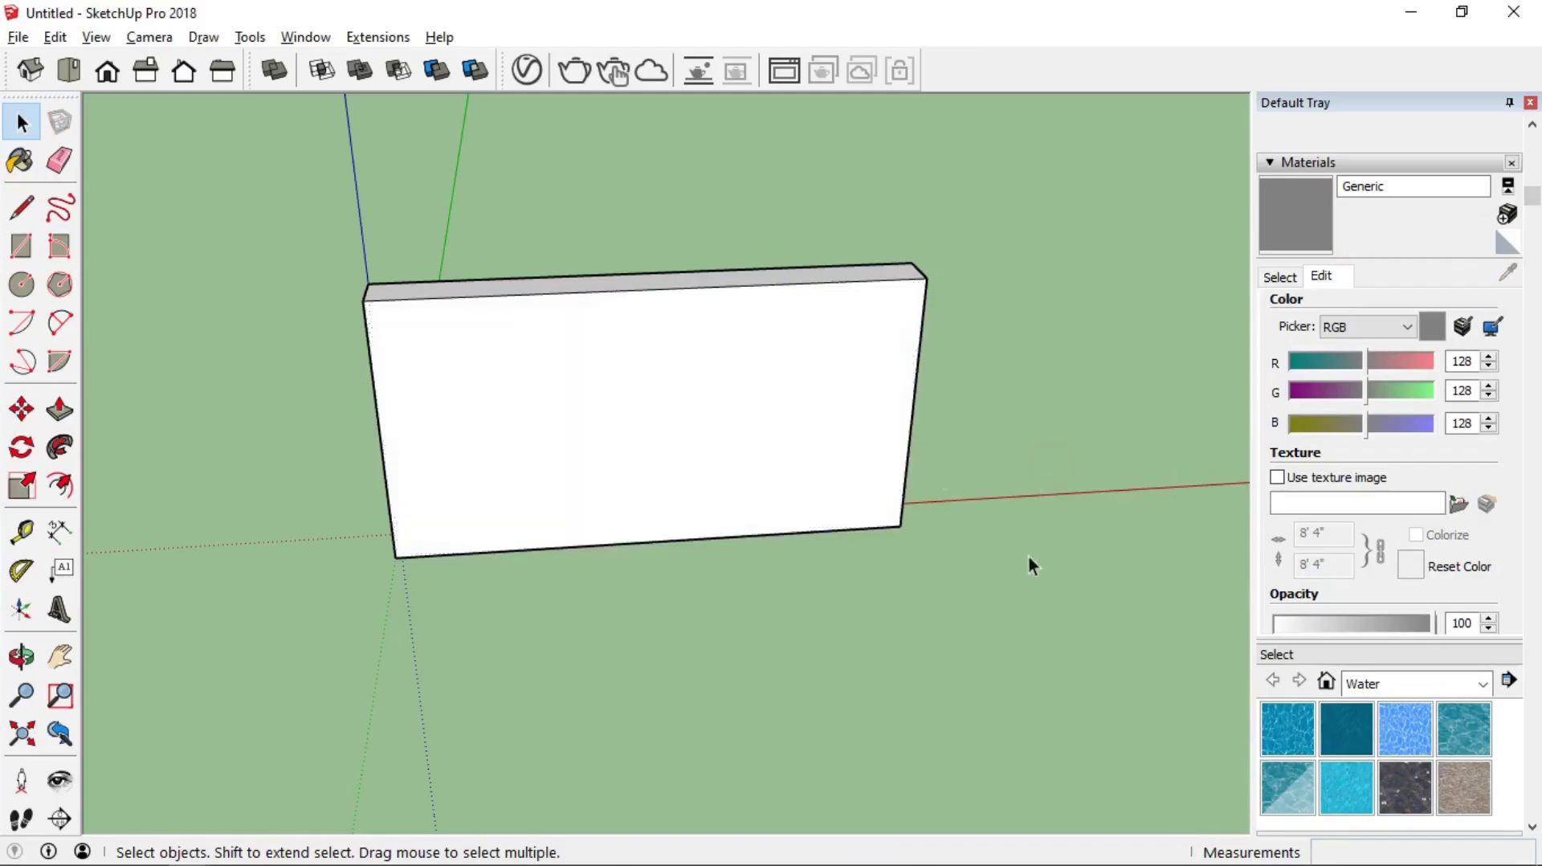
{"action": "key", "text": "o"}
{"action": "left_click_drag", "start_coordinate": [874, 625], "coordinate": [778, 578]}
{"action": "key", "text": "space"}
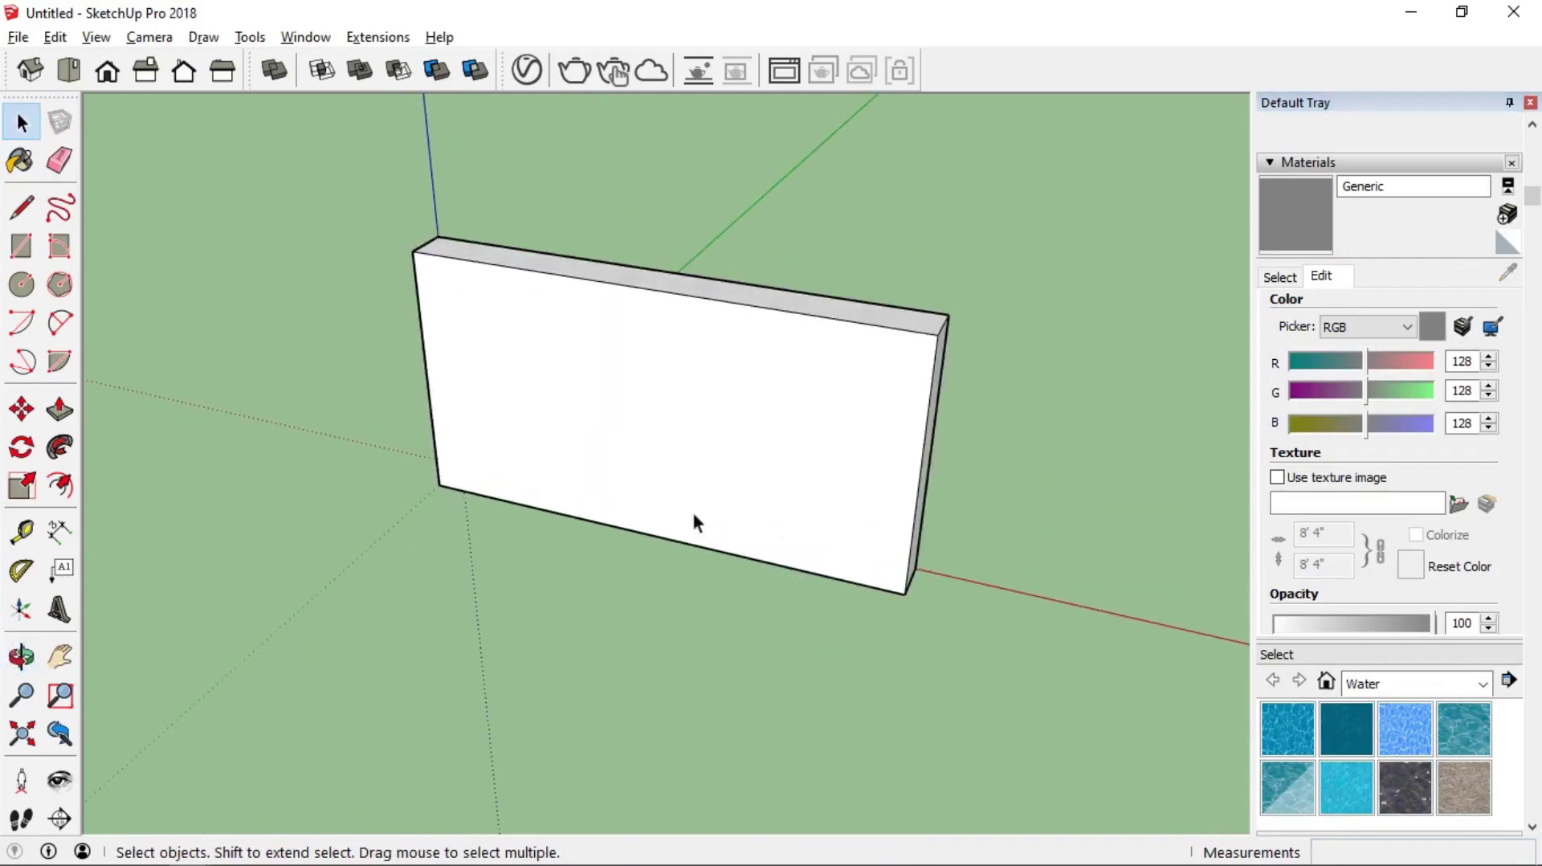
{"action": "left_click", "coordinate": [526, 70]}
{"action": "middle_click_drag", "start_coordinate": [544, 390], "coordinate": [377, 344]}
{"action": "left_click", "coordinate": [532, 315]}
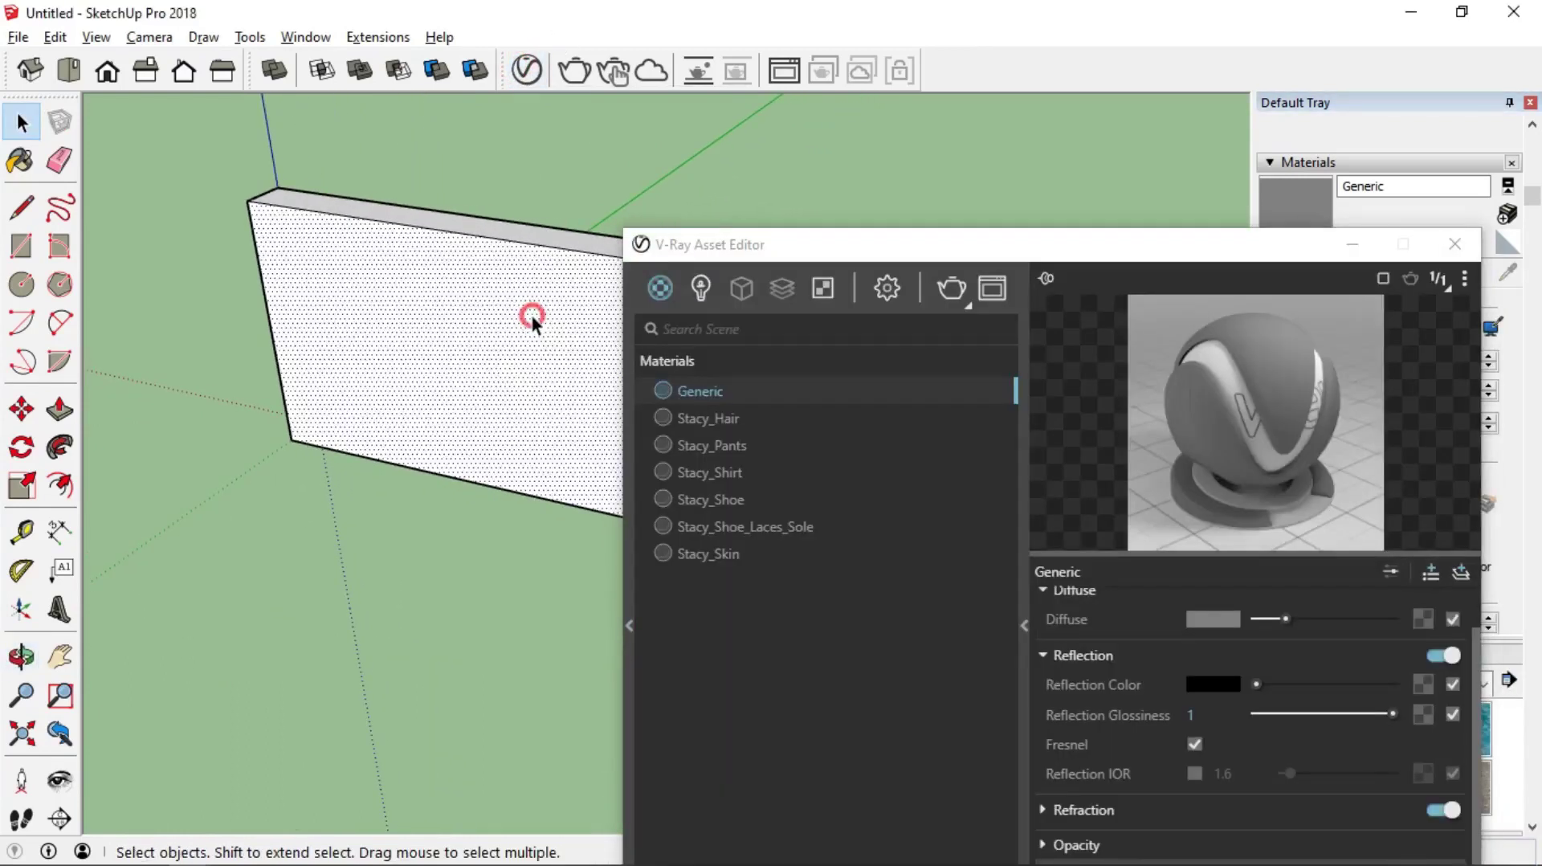
{"action": "right_click", "coordinate": [680, 390]}
{"action": "left_click", "coordinate": [714, 441]}
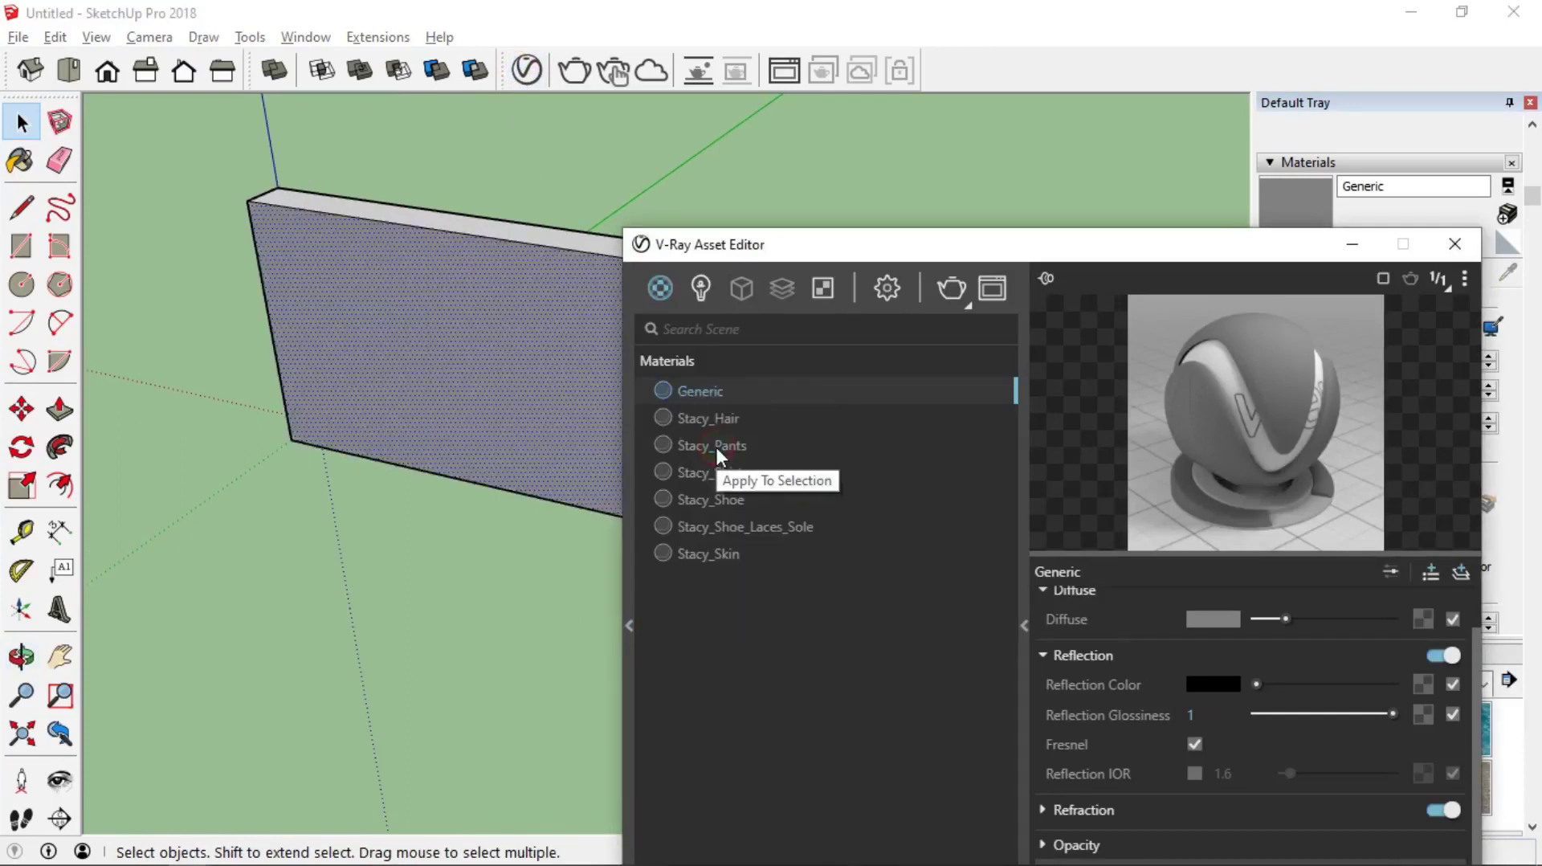
{"action": "left_click", "coordinate": [1352, 244]}
Step: Render a frontal view of the wall with the plain Generic material, then minimize the frame buffer
{"action": "middle_click_drag", "start_coordinate": [506, 388], "coordinate": [846, 422]}
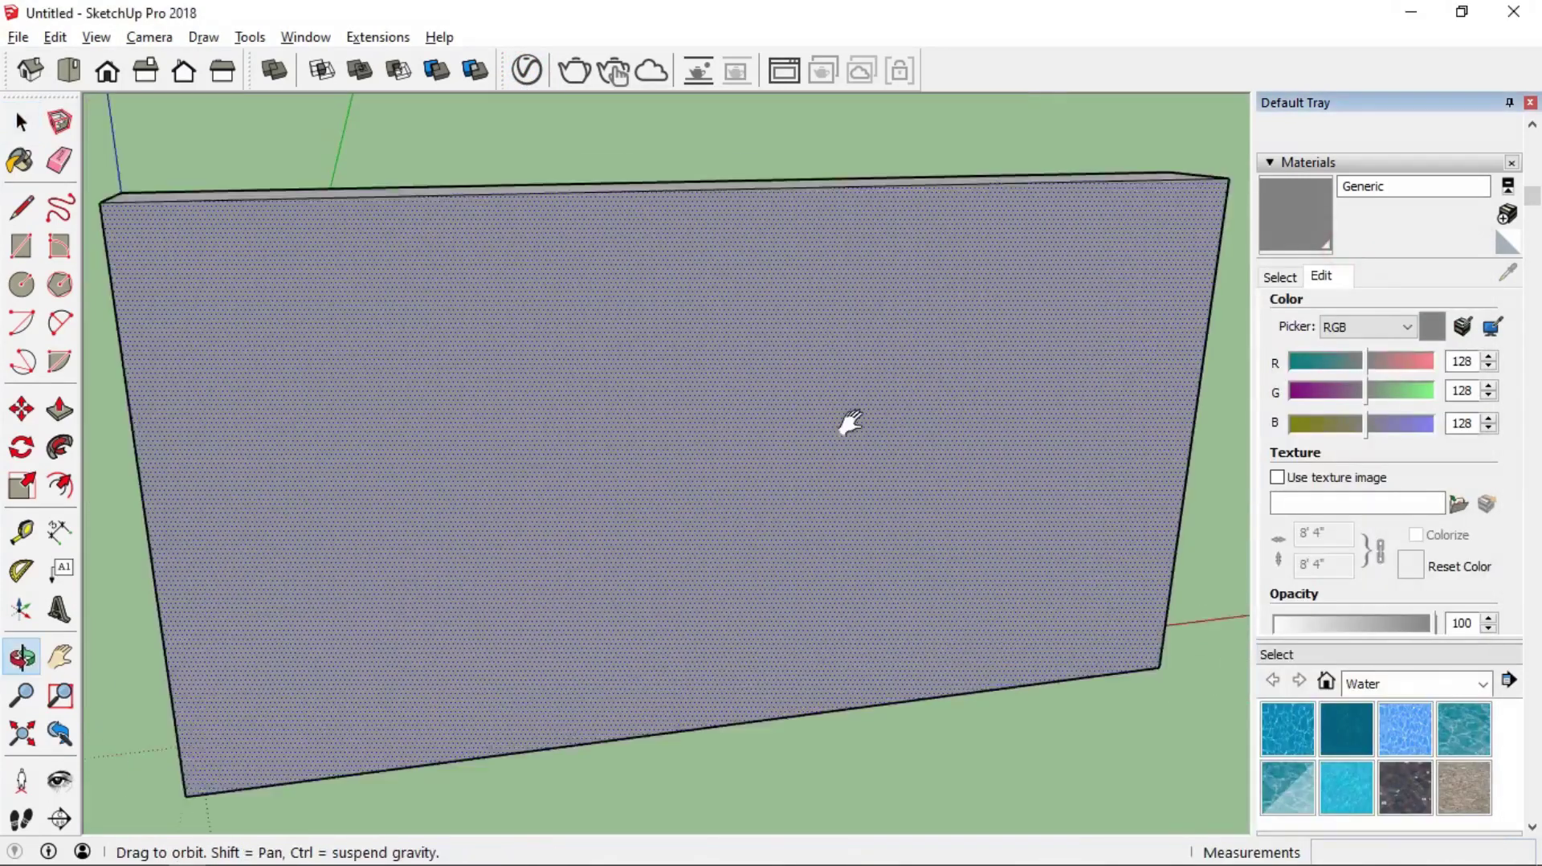
{"action": "left_click", "coordinate": [575, 70]}
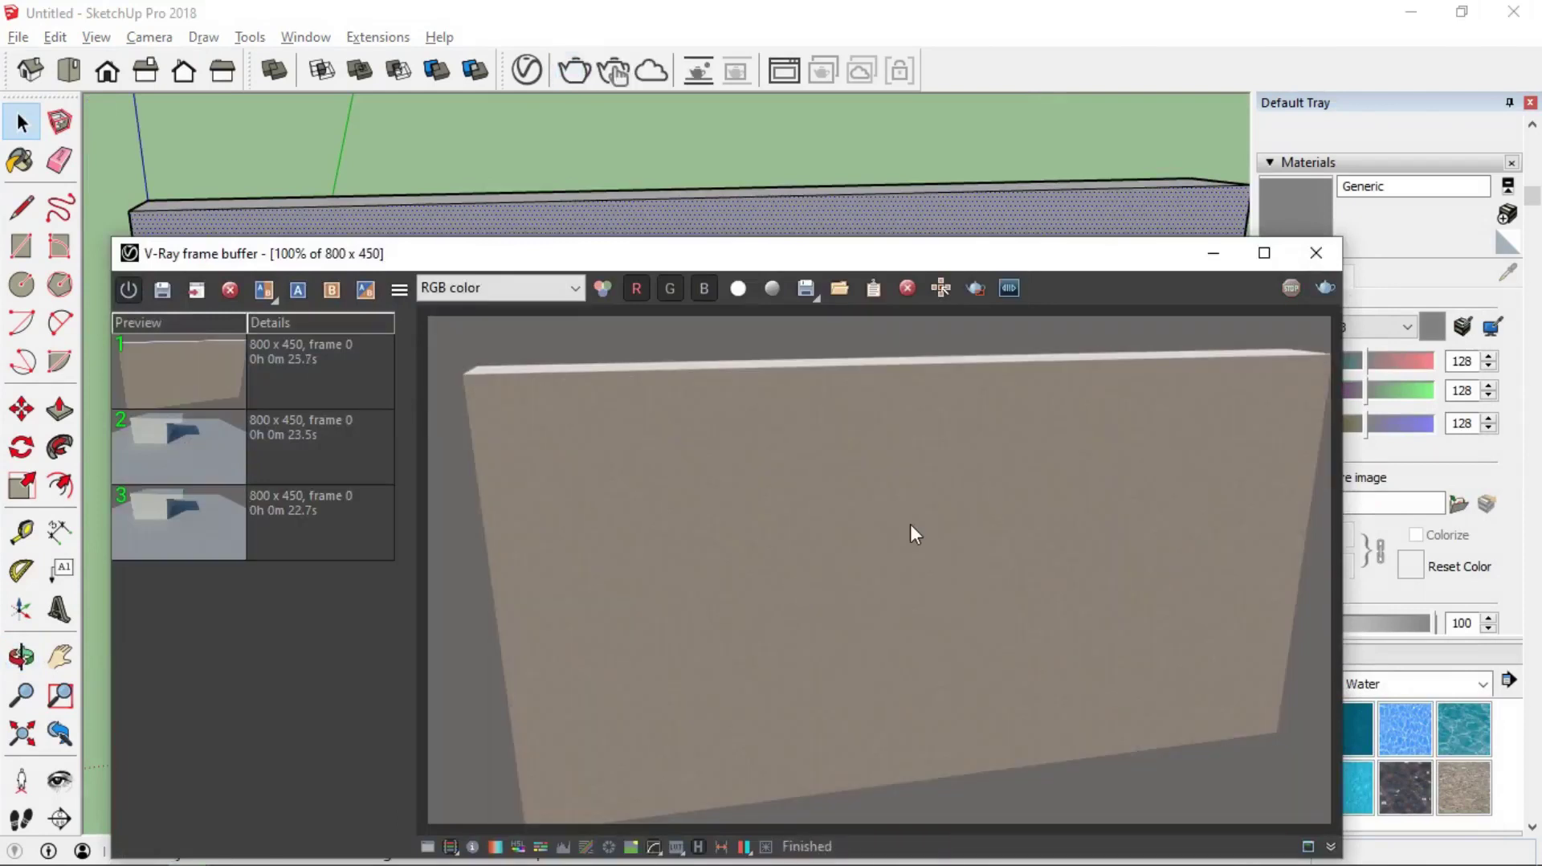
{"action": "left_click", "coordinate": [1212, 252]}
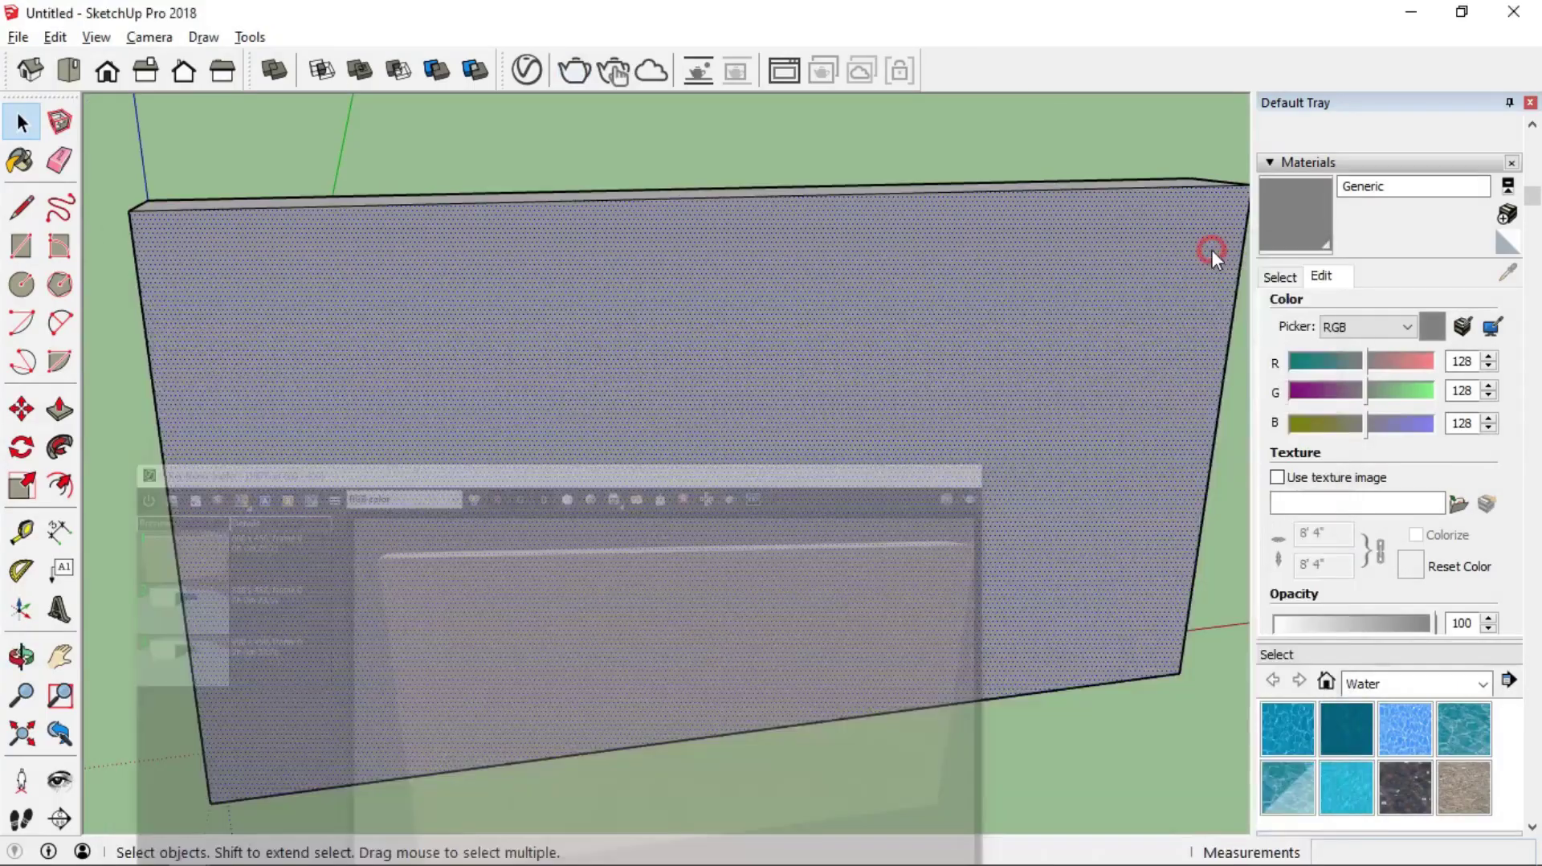
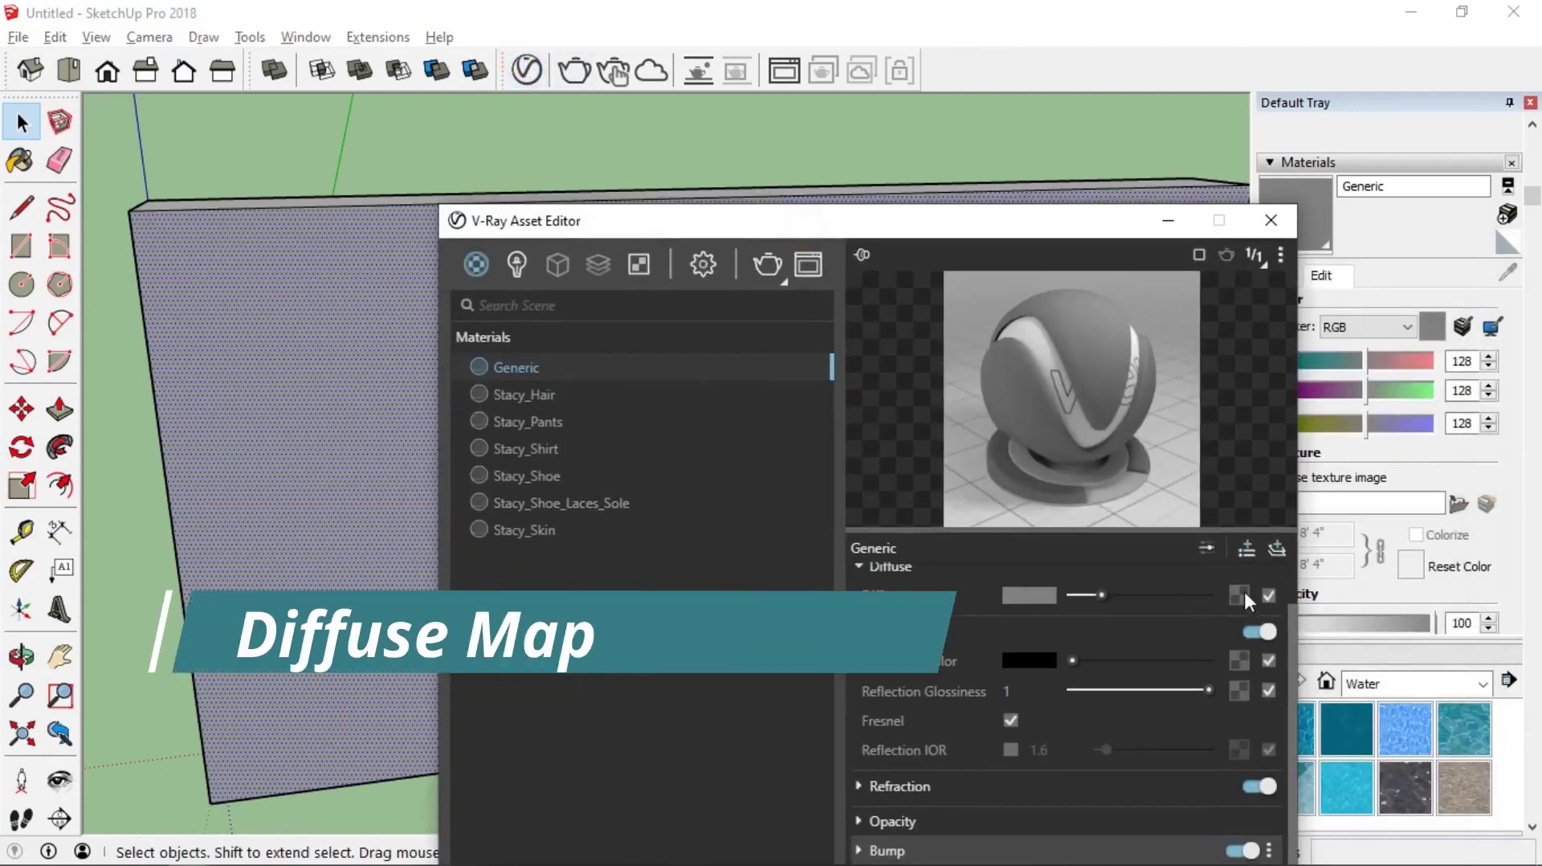
Step: Load rough_block_wall_diff_2k.jpg from the extracted download folder as a bitmap in the Generic material's diffuse slot
{"action": "scroll", "coordinate": [1087, 627], "scroll_direction": "up", "scroll_amount": 1}
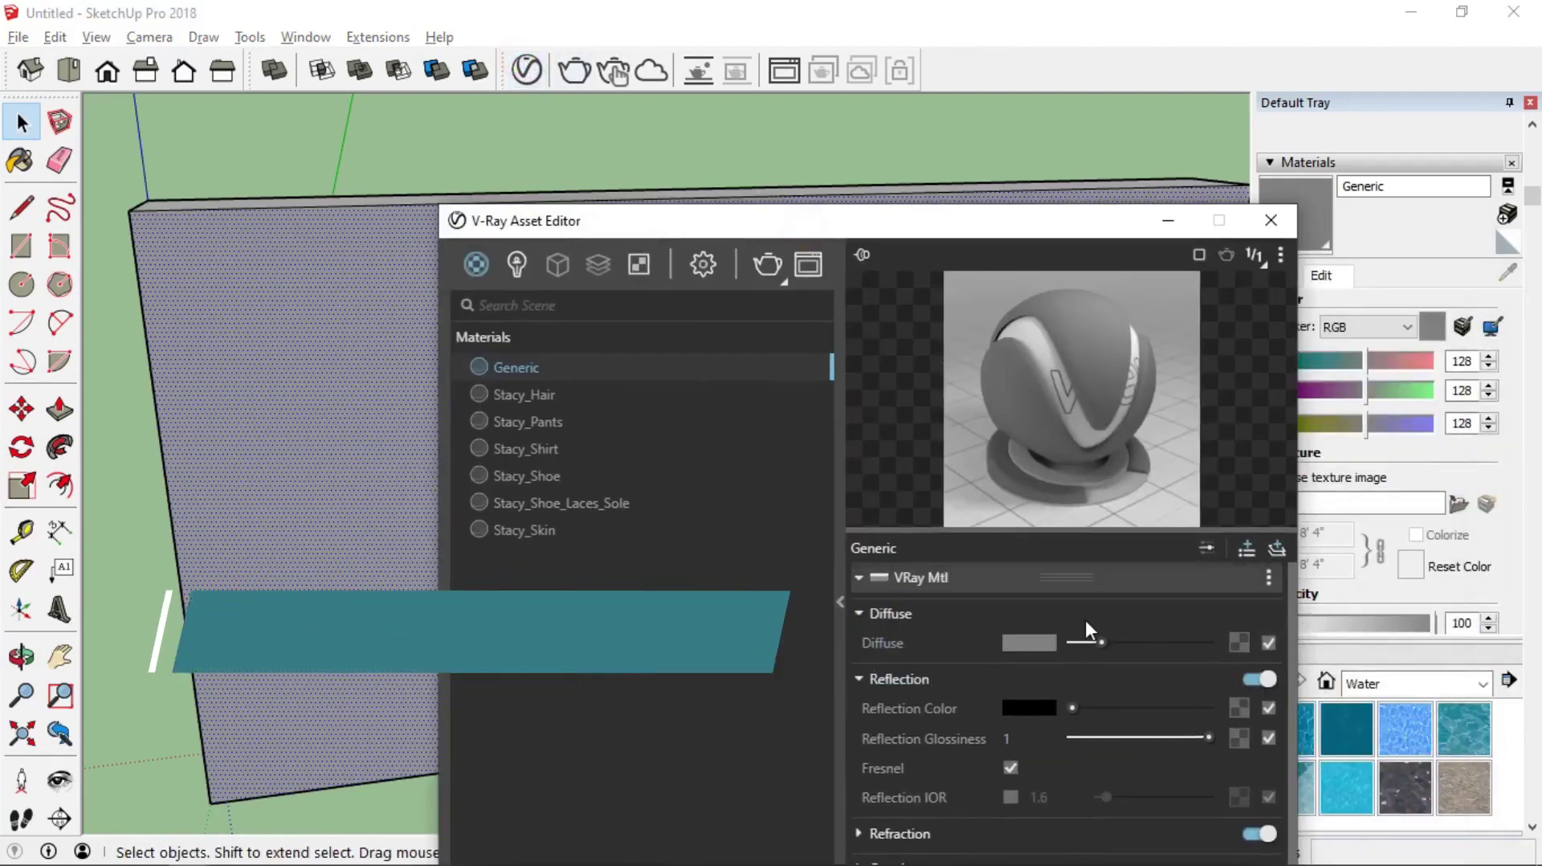
{"action": "left_click", "coordinate": [1237, 640]}
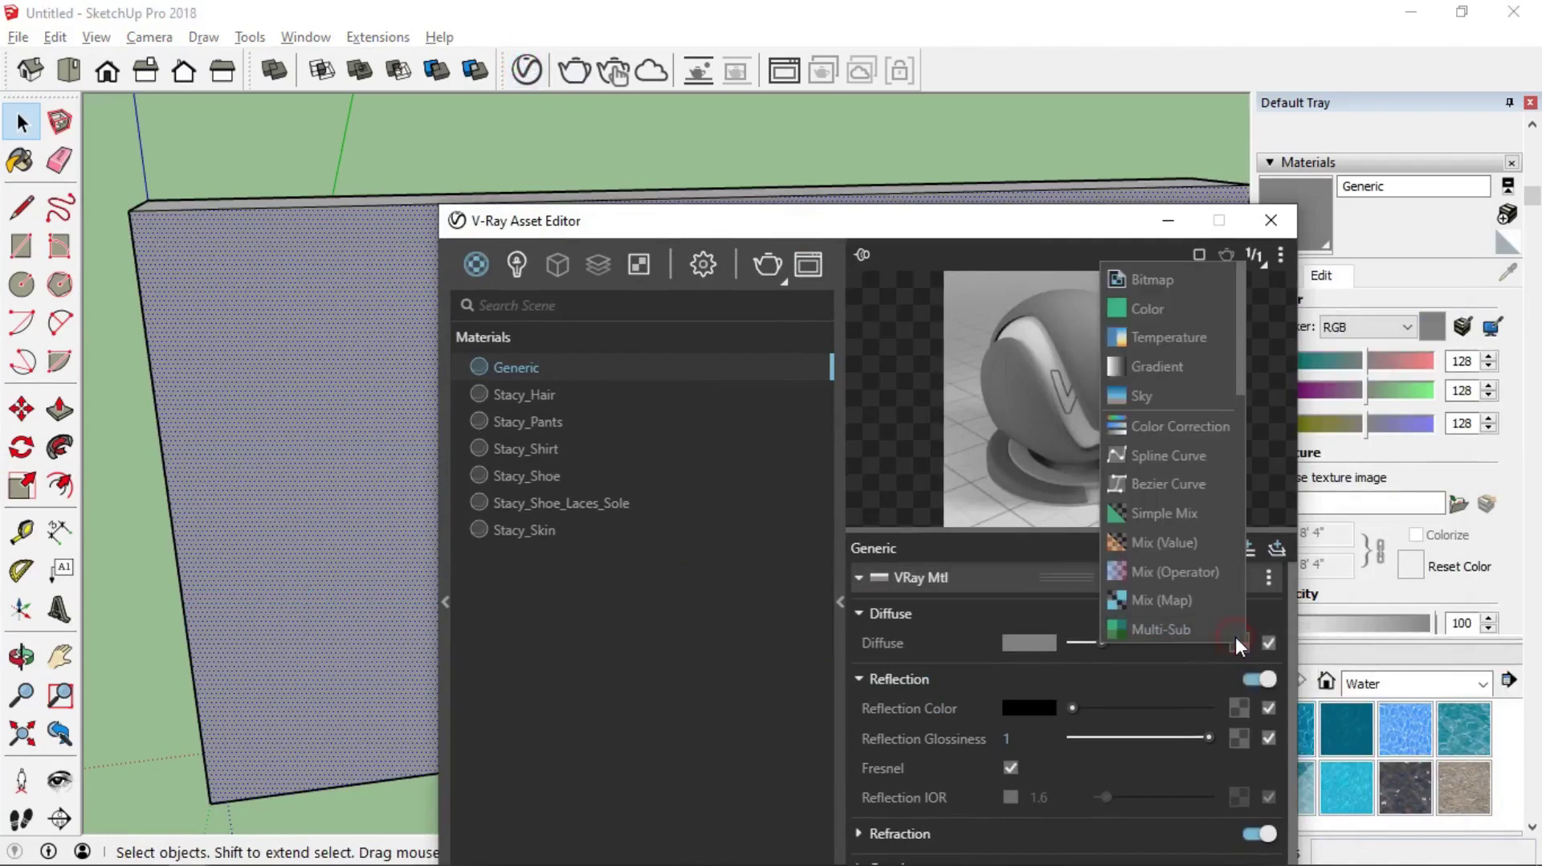
{"action": "left_click", "coordinate": [1184, 281]}
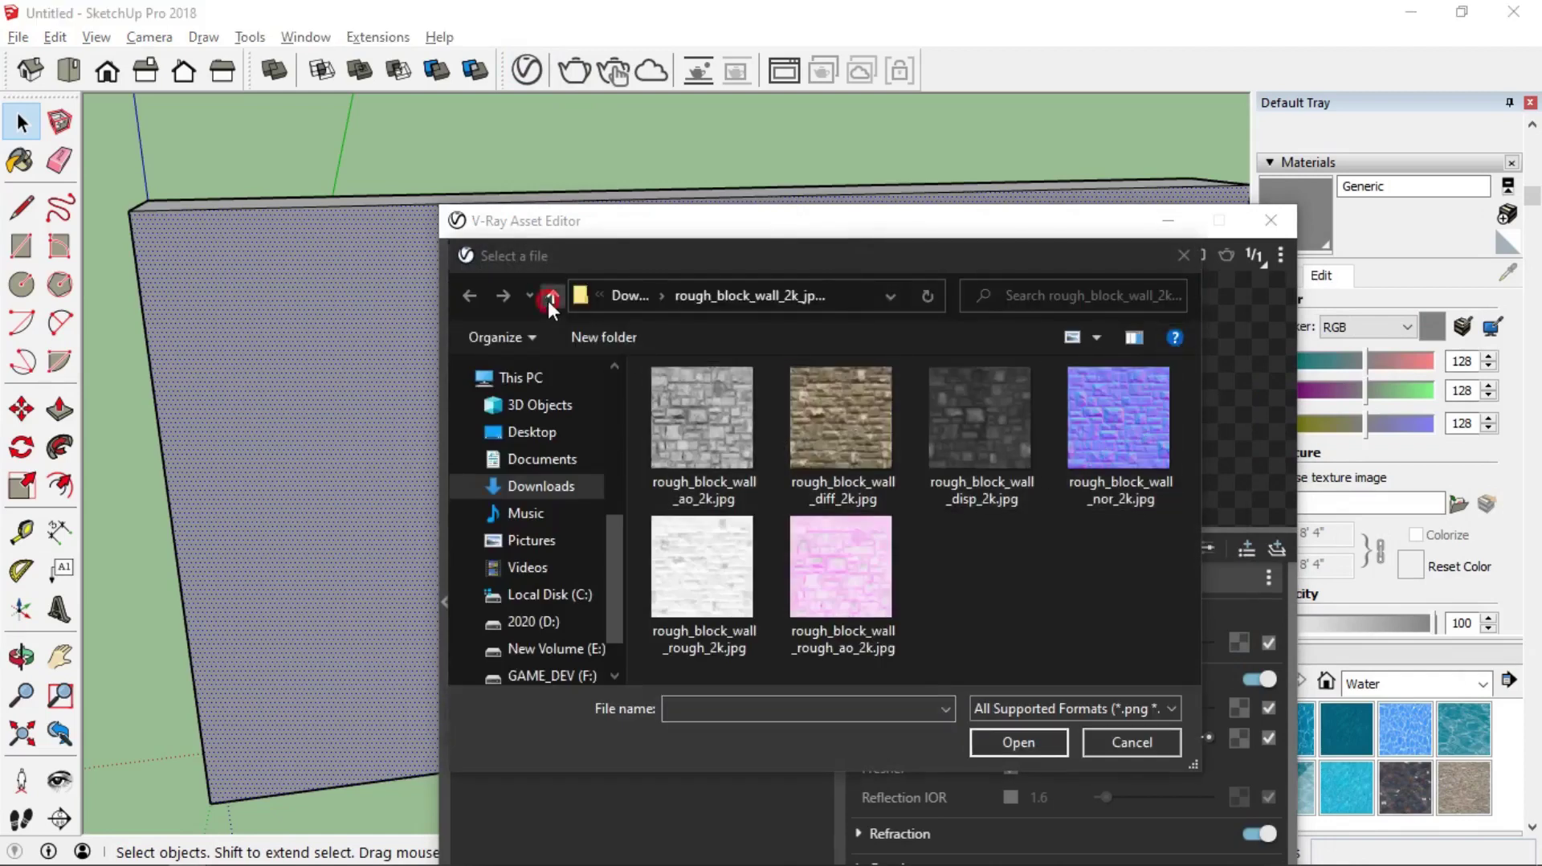
{"action": "left_click", "coordinate": [551, 297]}
{"action": "left_click", "coordinate": [540, 486]}
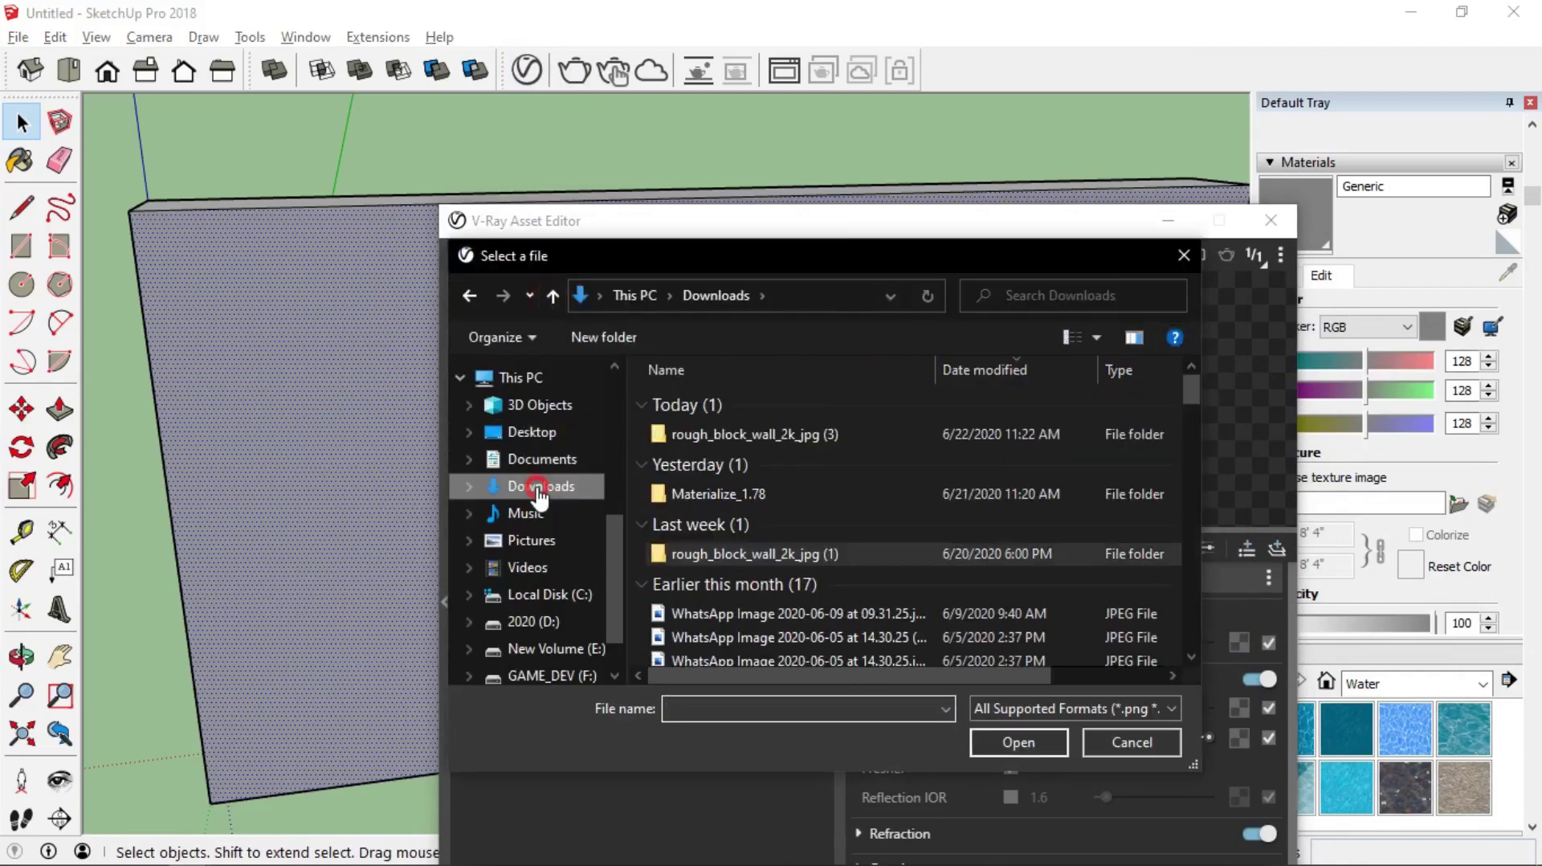
{"action": "left_click", "coordinate": [749, 436]}
{"action": "double_click", "coordinate": [749, 436]}
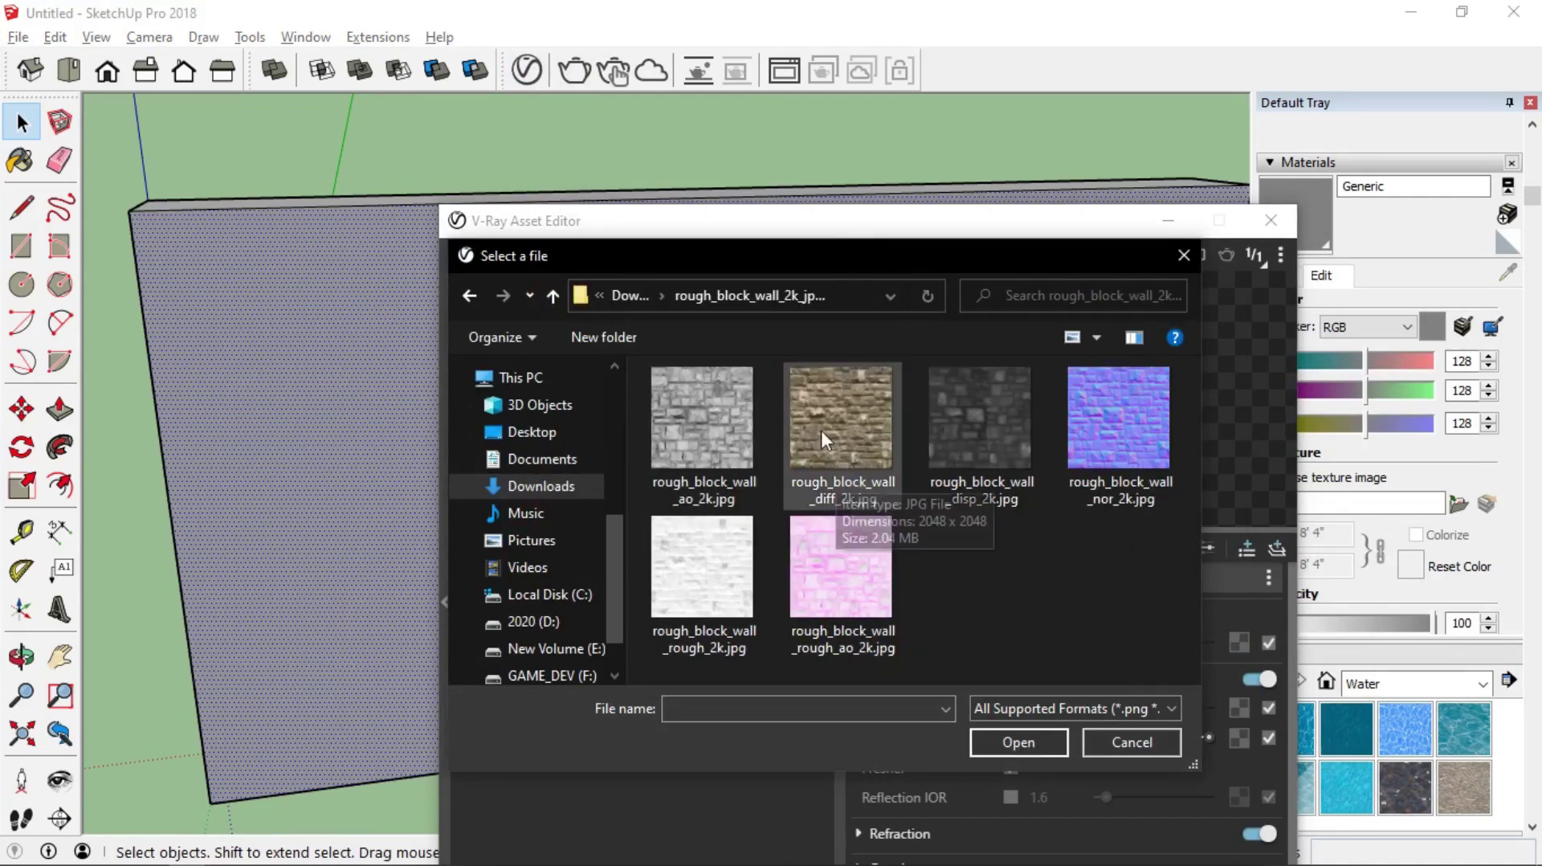
{"action": "left_click", "coordinate": [838, 415]}
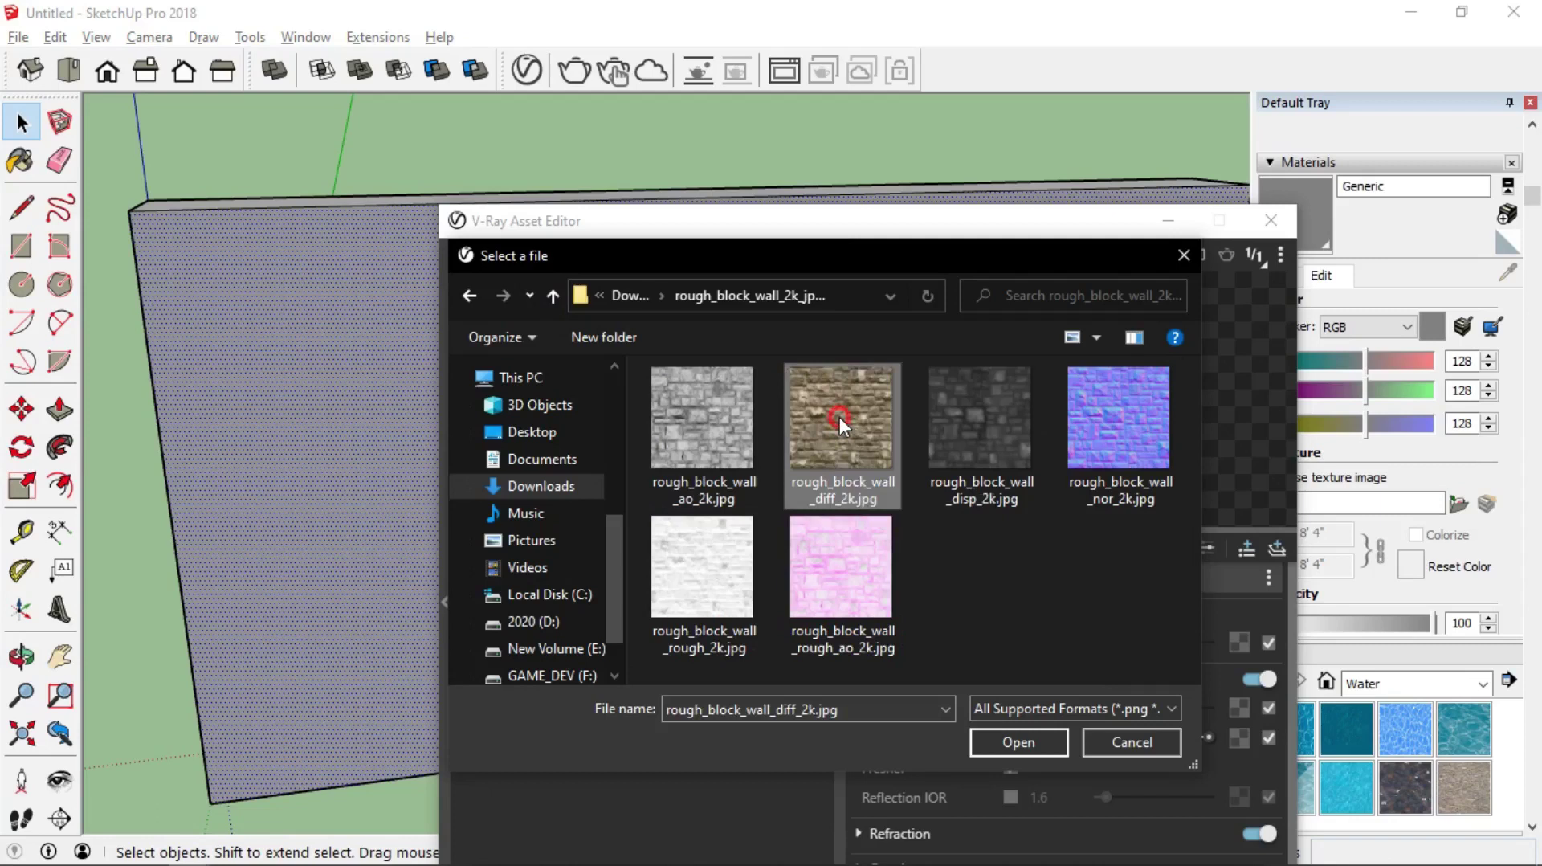
{"action": "double_click", "coordinate": [841, 417]}
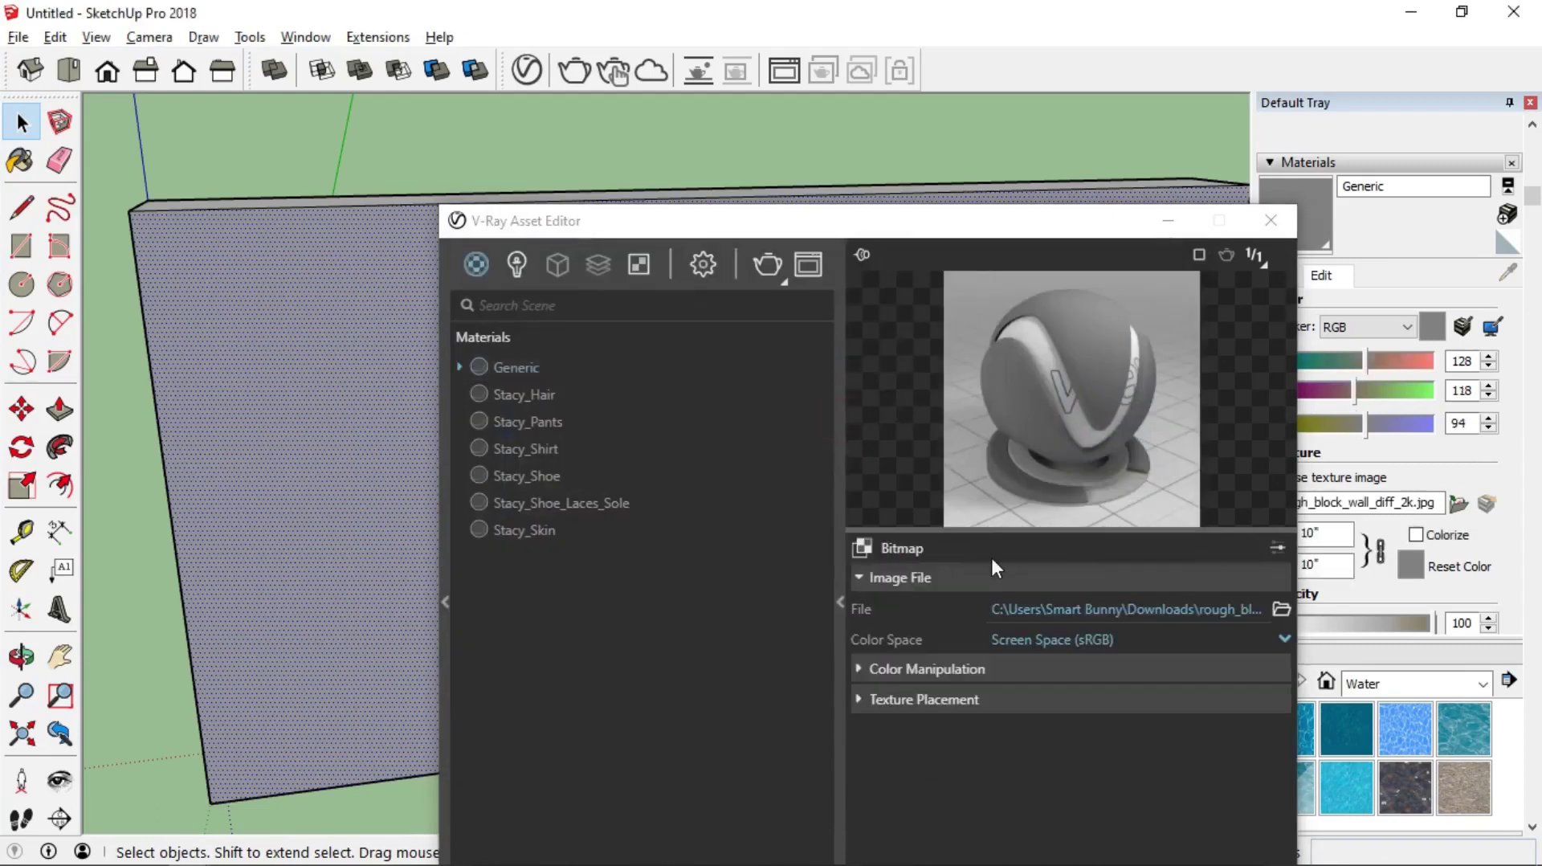
Step: Minimize the asset editor, sample the Generic material from the wall's front face, and set its texture width to 60 inches
{"action": "left_click_drag", "start_coordinate": [1054, 224], "coordinate": [1098, 98]}
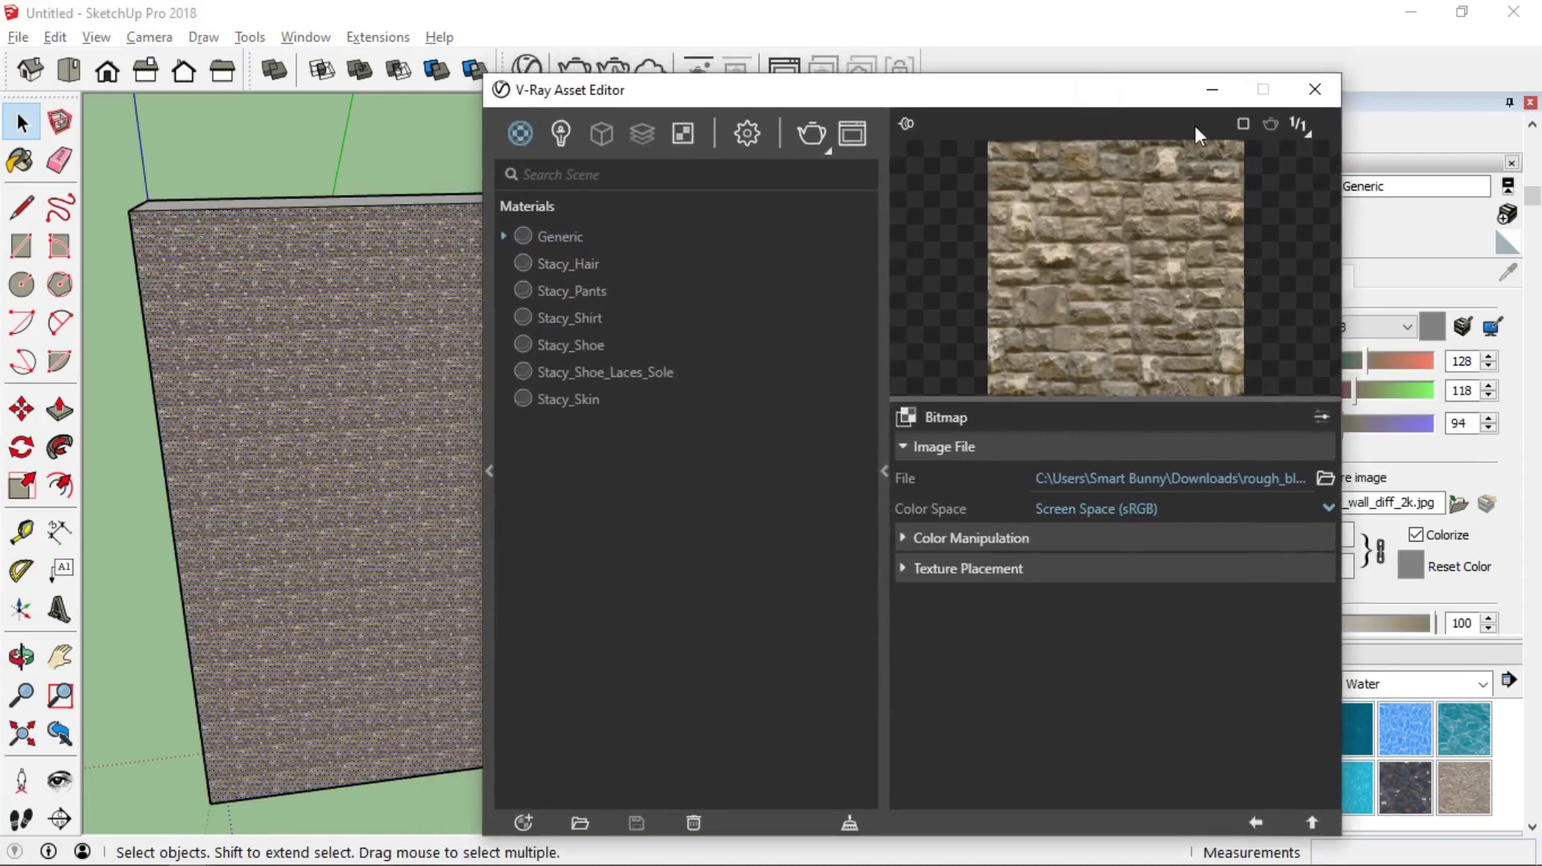
{"action": "left_click", "coordinate": [1211, 89]}
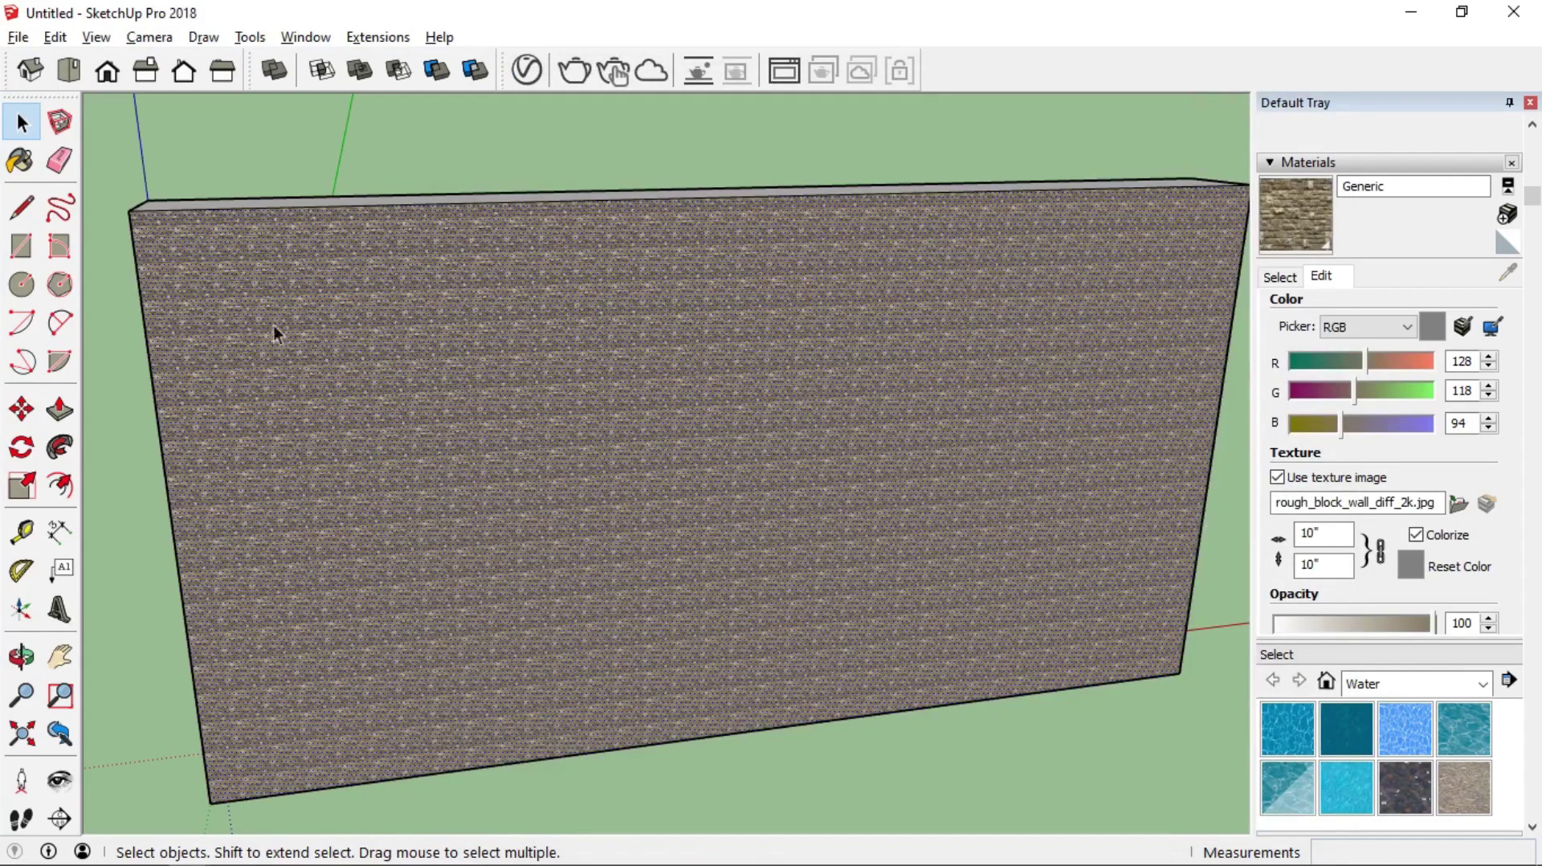
{"action": "left_click", "coordinate": [21, 160]}
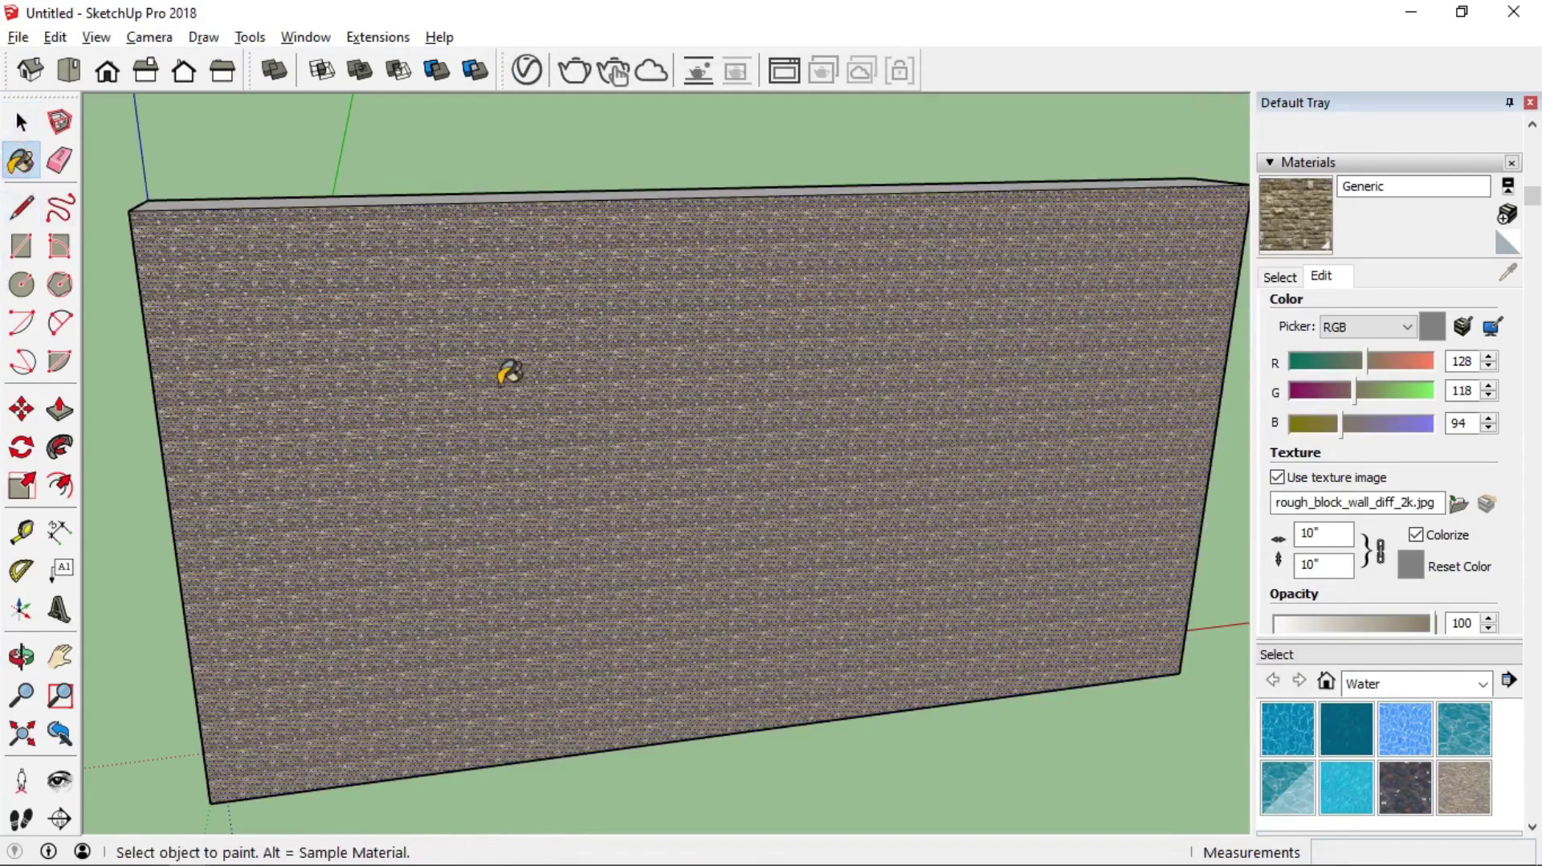
{"action": "left_click", "coordinate": [574, 385], "text": "alt"}
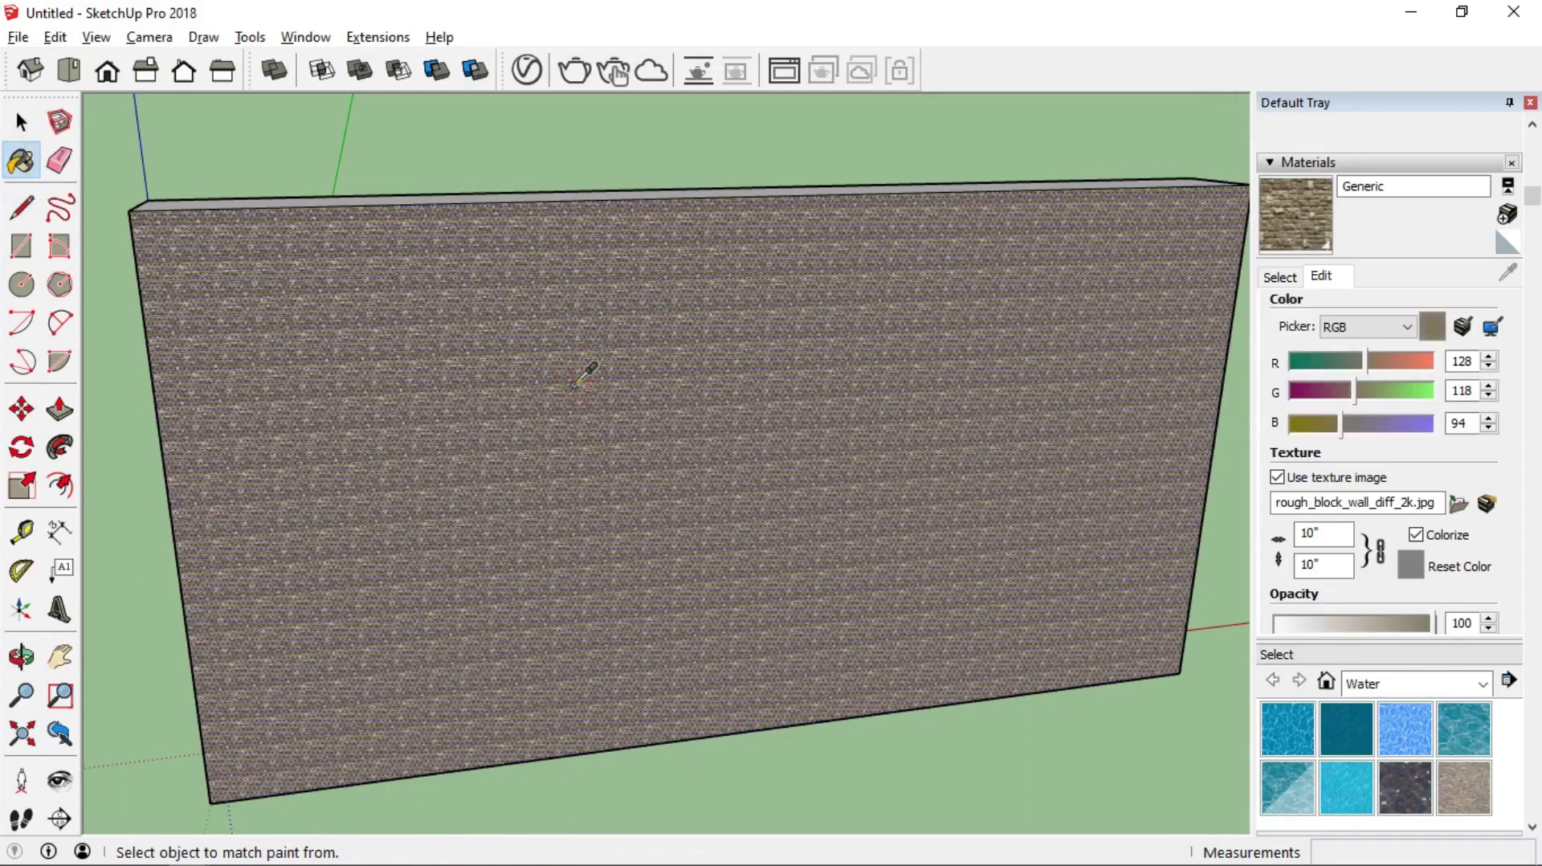
{"action": "double_click", "coordinate": [1317, 533]}
{"action": "type", "text": "60"}
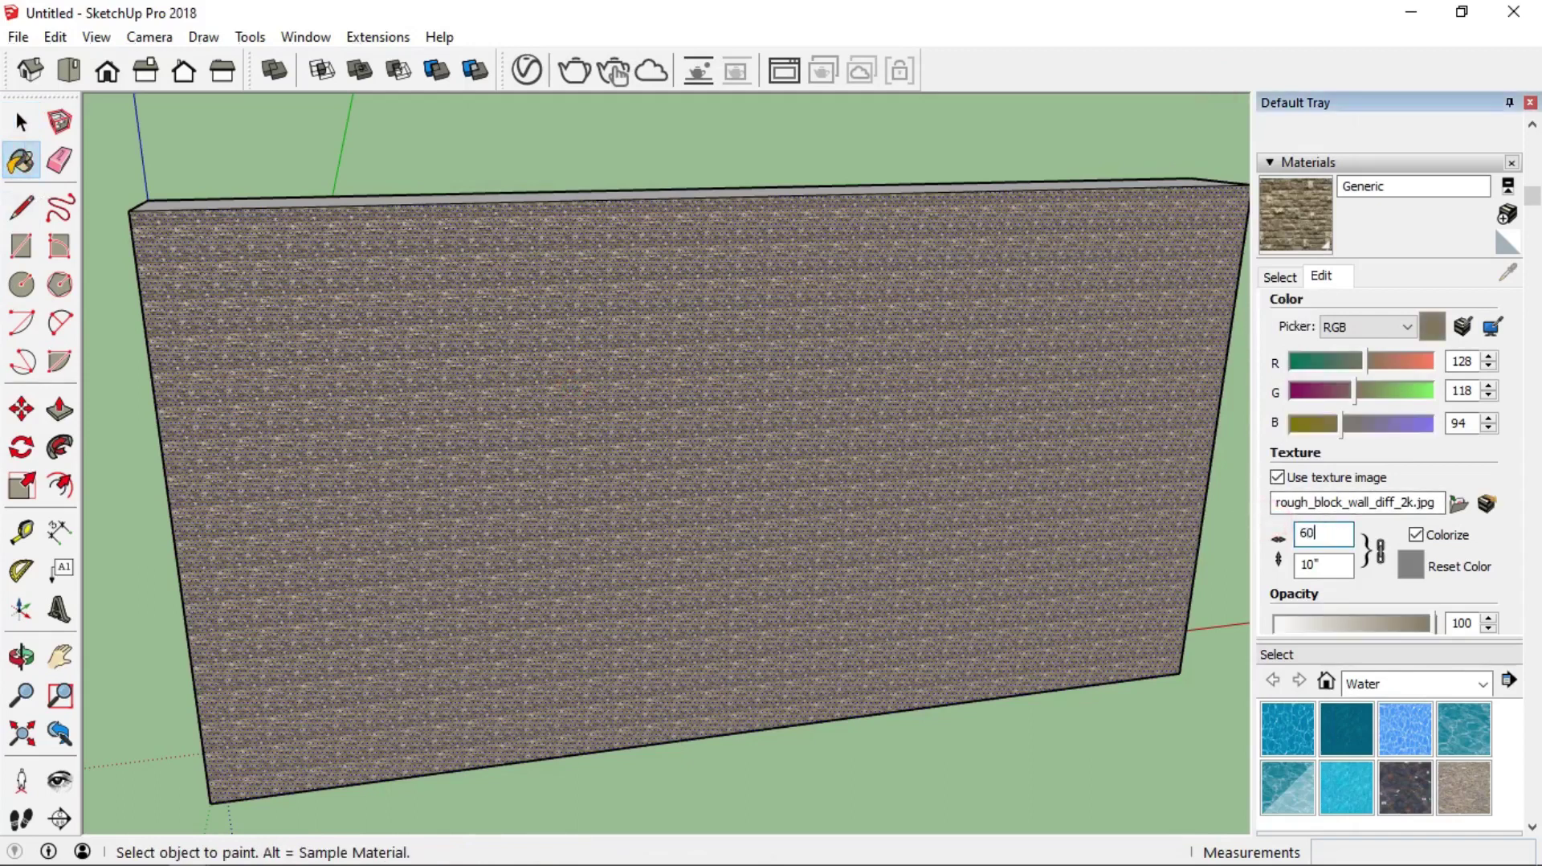
{"action": "key", "text": "Return"}
Step: Render a close, angled view of the wall with its diffuse stone texture, and minimize the frame buffer
{"action": "scroll", "coordinate": [764, 395], "scroll_direction": "up", "scroll_amount": 5}
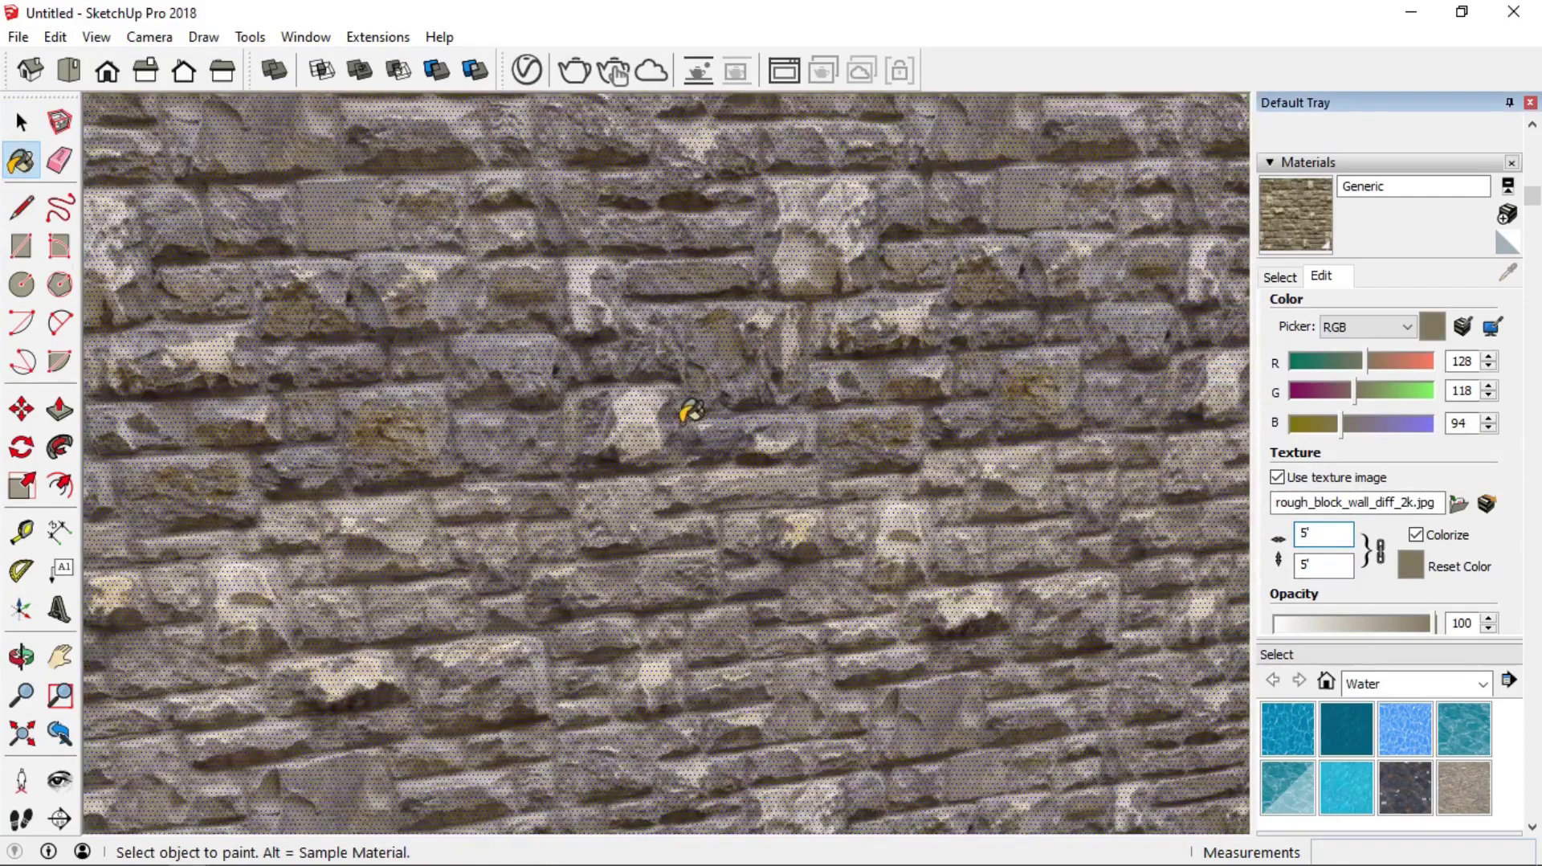
{"action": "middle_click_drag", "start_coordinate": [575, 369], "coordinate": [697, 384]}
{"action": "scroll", "coordinate": [638, 362], "scroll_direction": "up", "scroll_amount": 2}
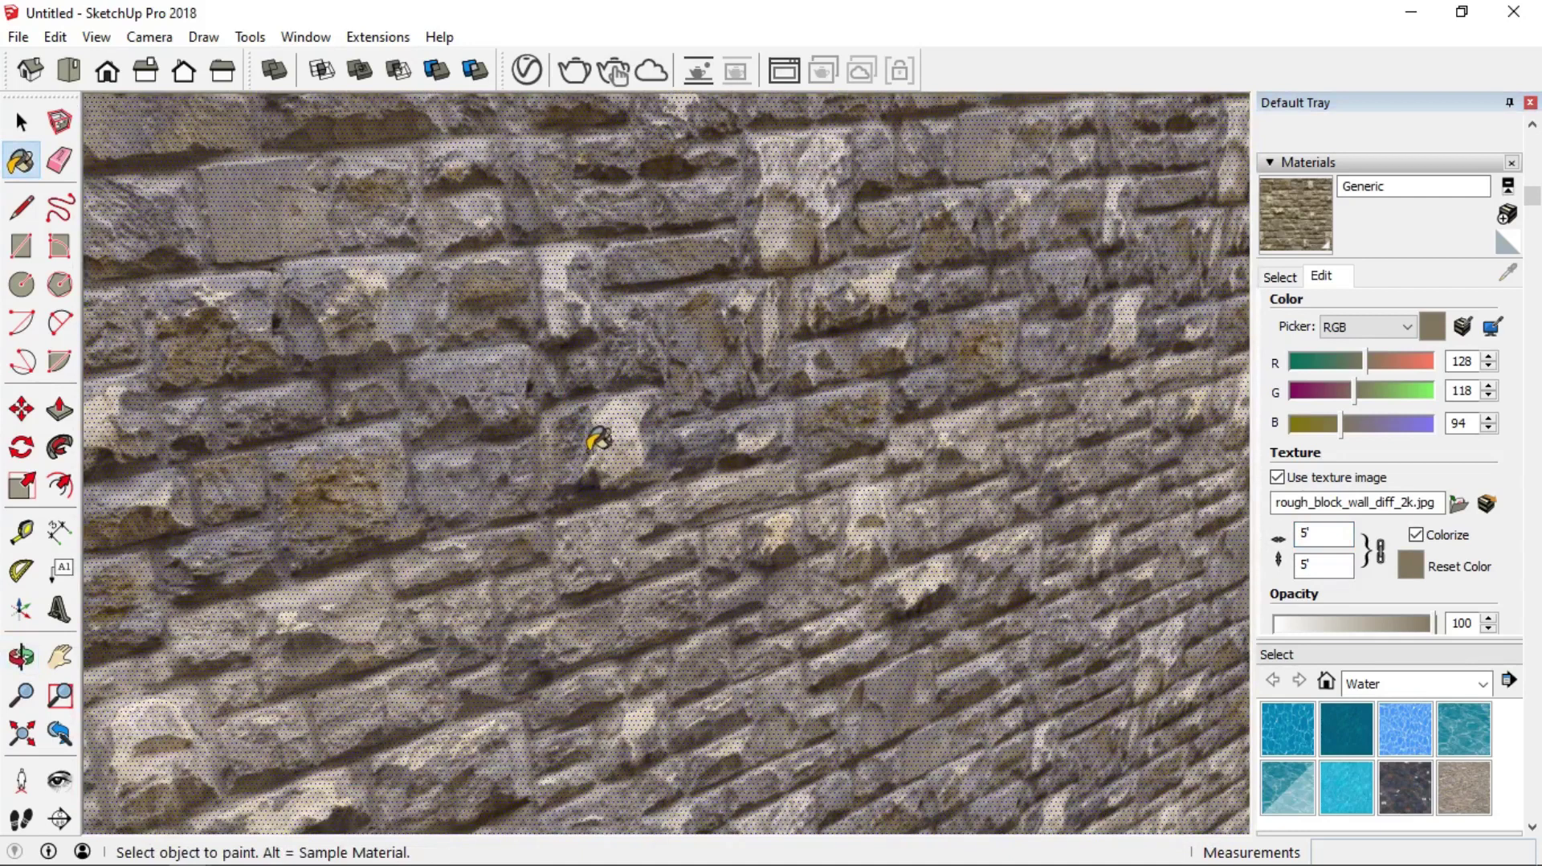
{"action": "left_click", "coordinate": [21, 122]}
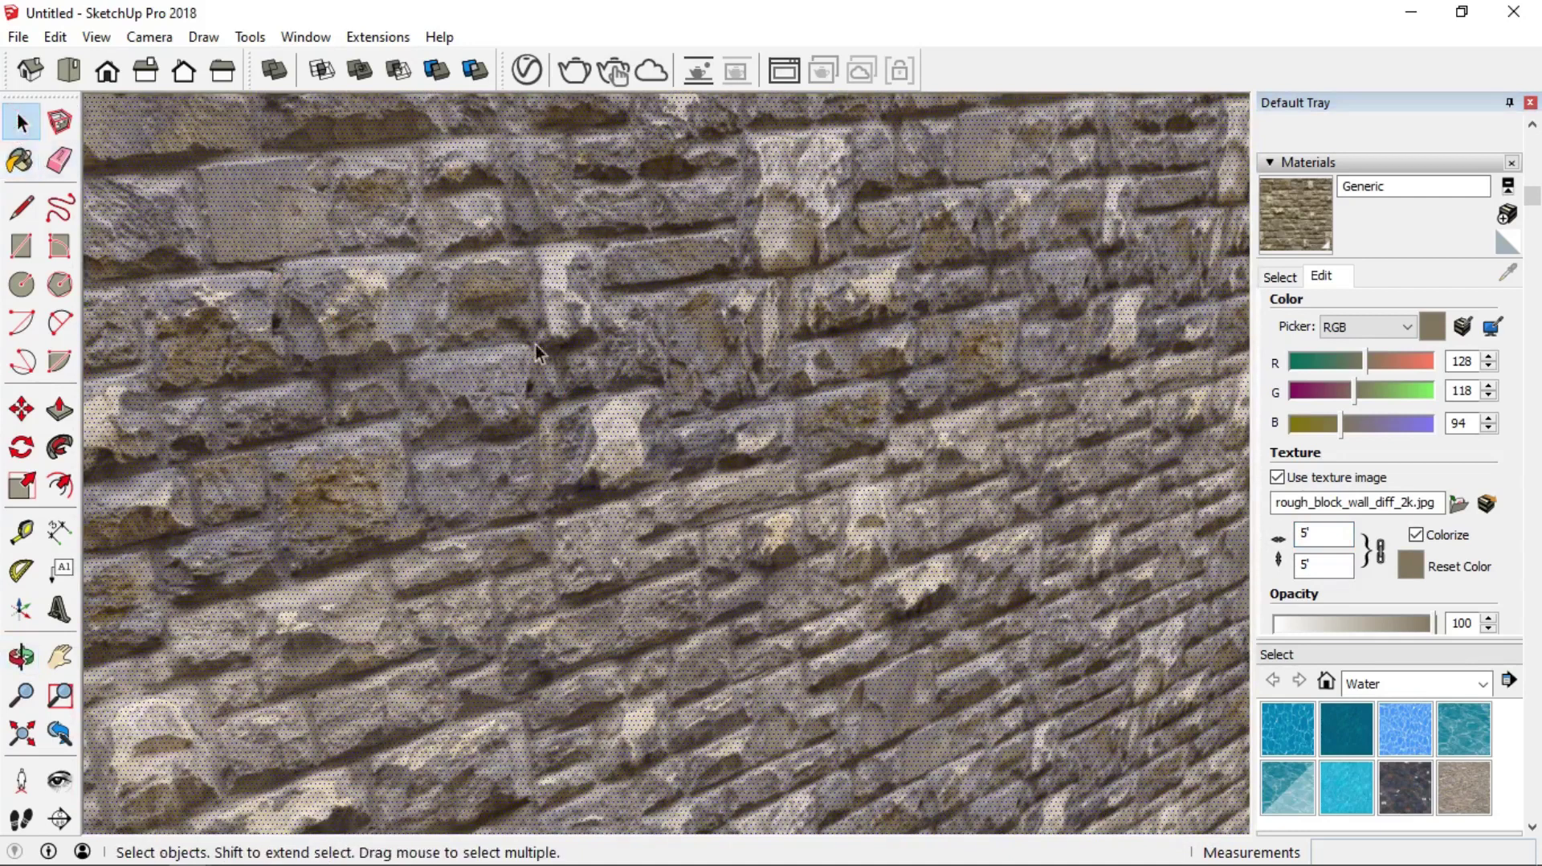
{"action": "left_click", "coordinate": [572, 74]}
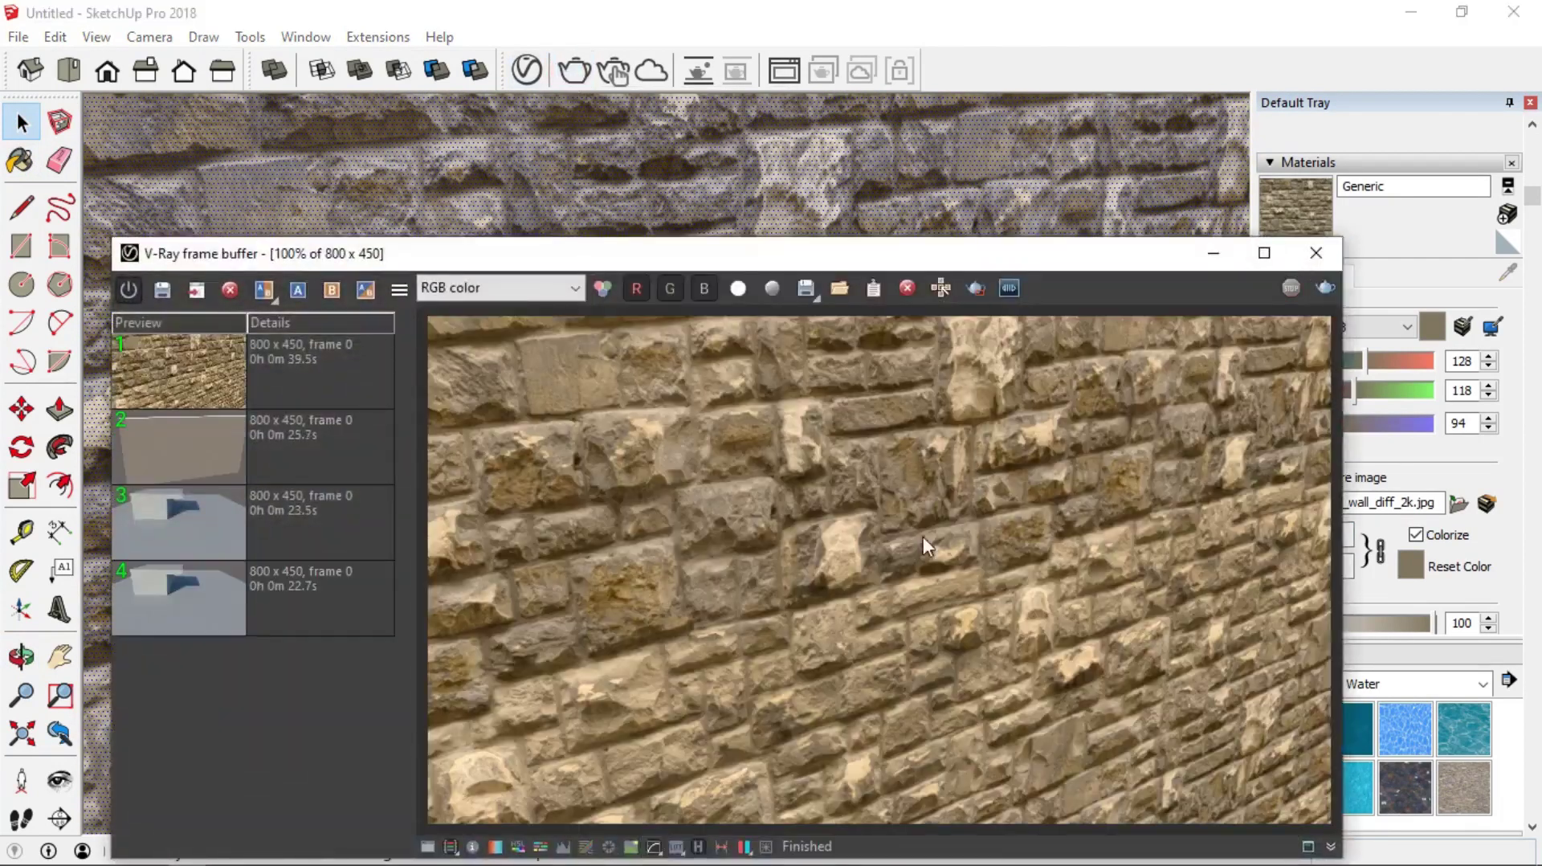
{"action": "left_click", "coordinate": [1213, 255]}
Step: Reopen the asset editor and load rough_block_wall_rough_2k.jpg as a bitmap in the Generic material's reflection color slot
{"action": "left_click", "coordinate": [534, 70]}
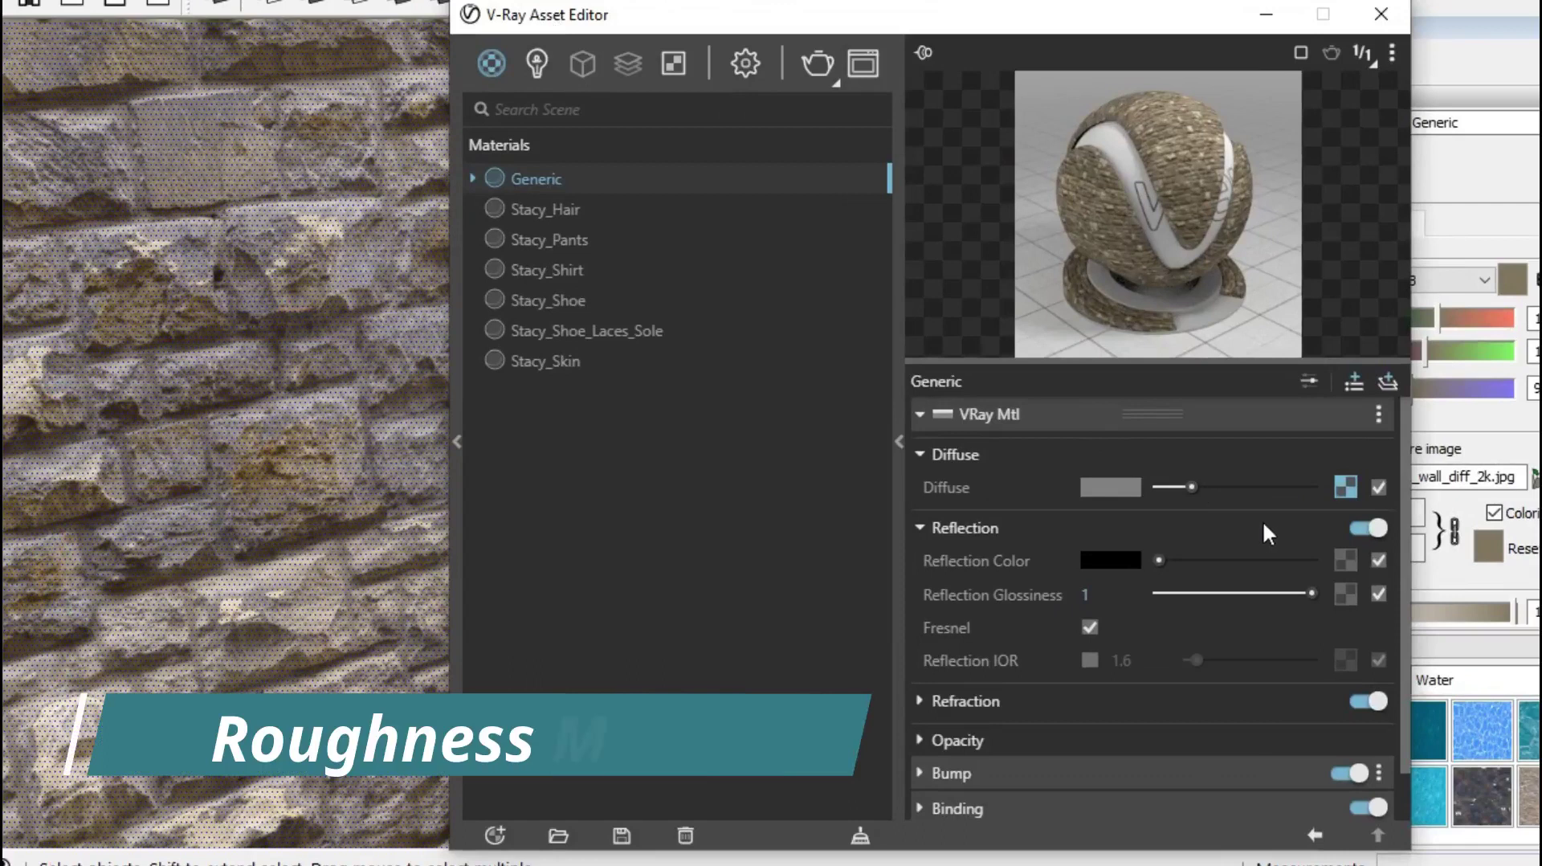
{"action": "left_click", "coordinate": [1343, 558]}
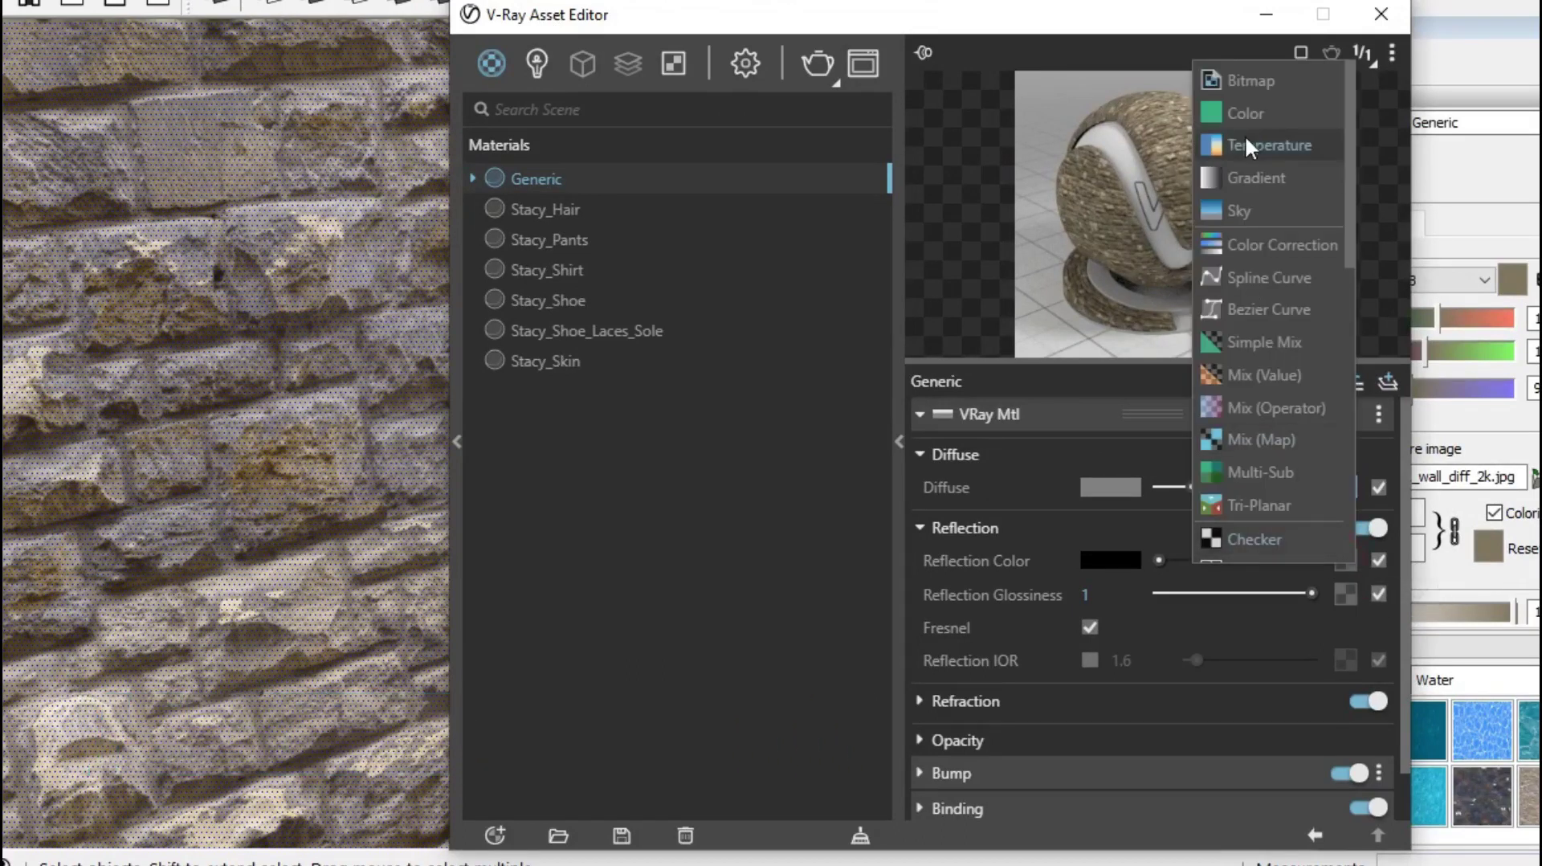
{"action": "left_click", "coordinate": [1247, 84]}
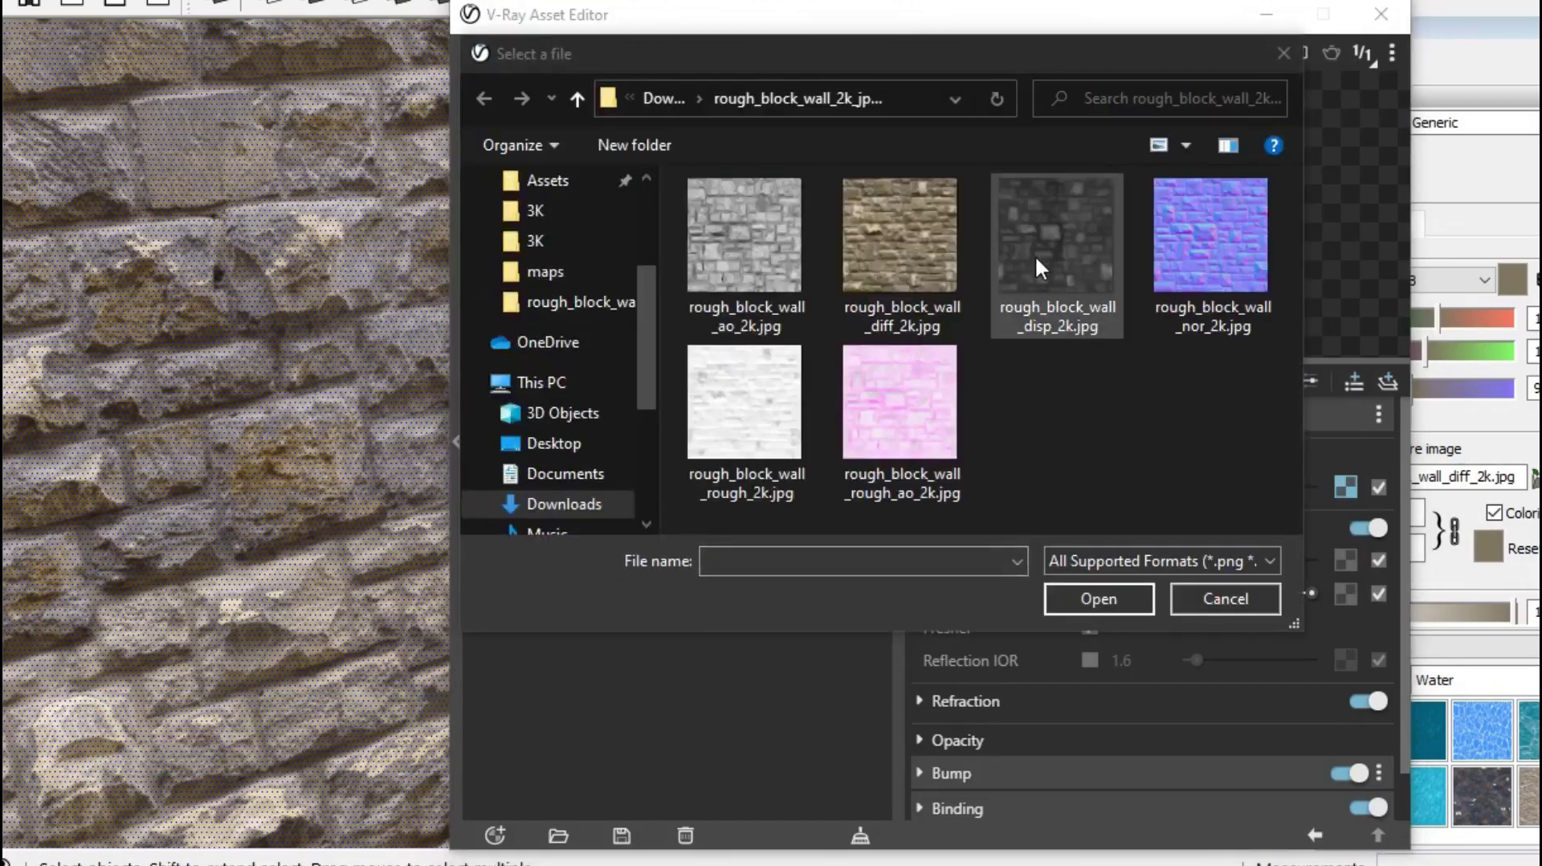
{"action": "left_click", "coordinate": [739, 393]}
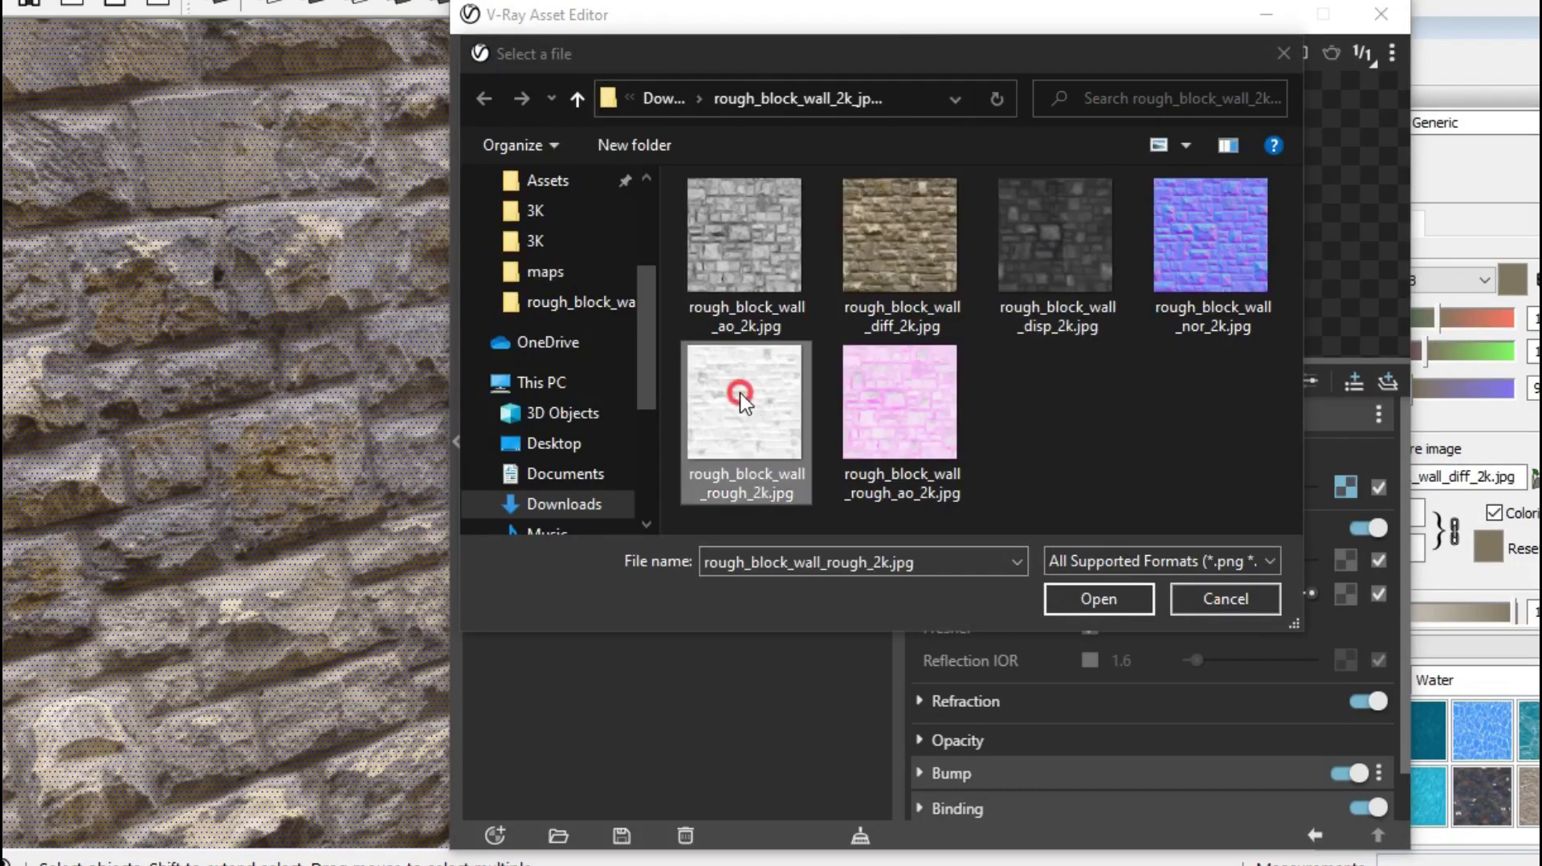
{"action": "double_click", "coordinate": [739, 392]}
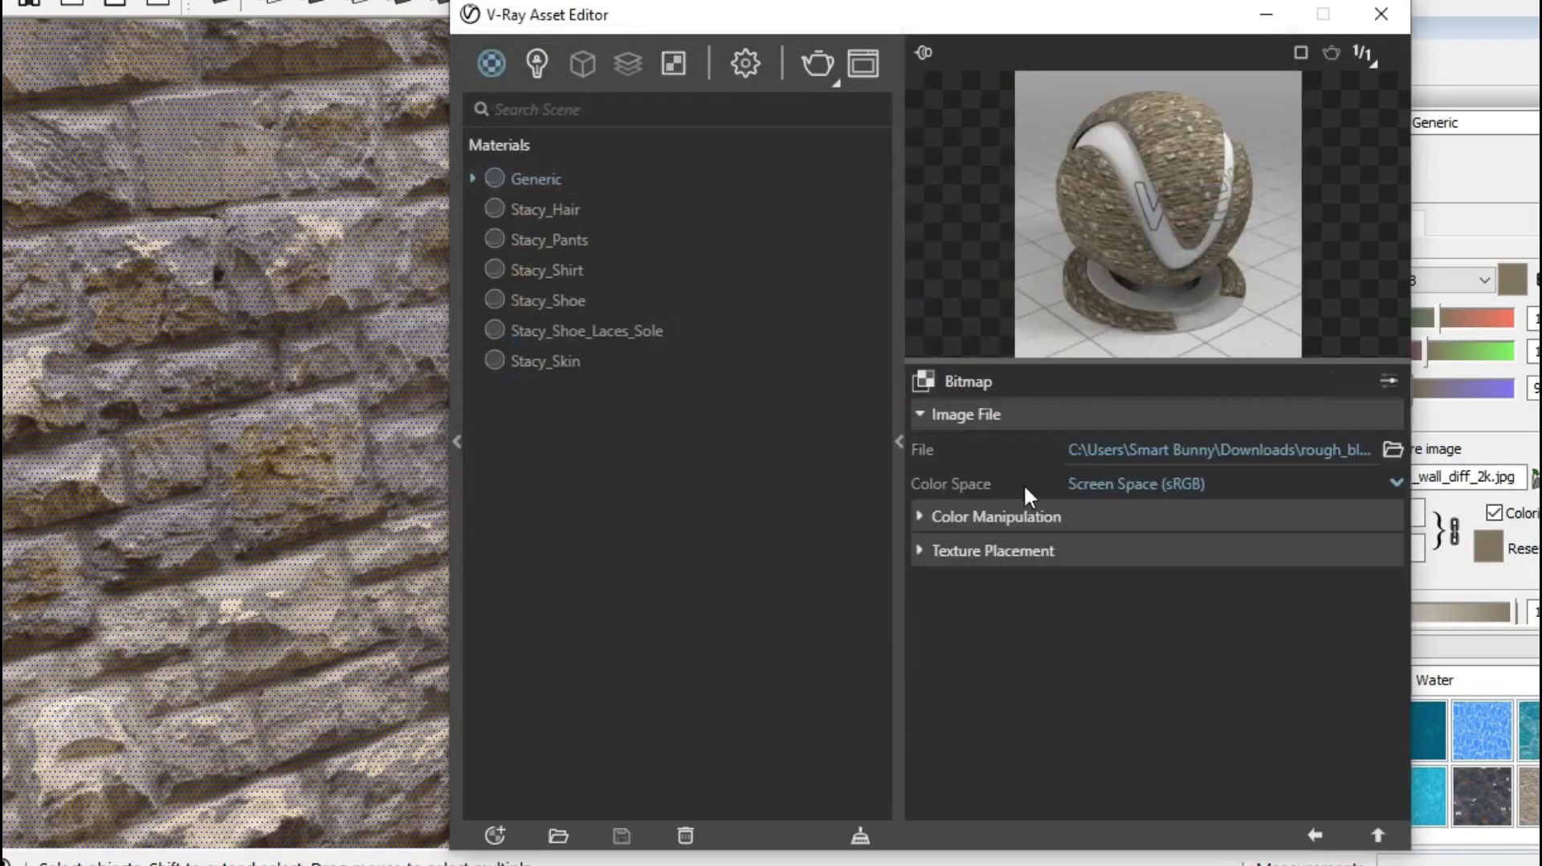
Step: Set the roughness bitmap's color space to Rendering Space (Linear), invert the texture, and return to the Generic material
{"action": "left_click", "coordinate": [1186, 485]}
{"action": "left_click", "coordinate": [1186, 552]}
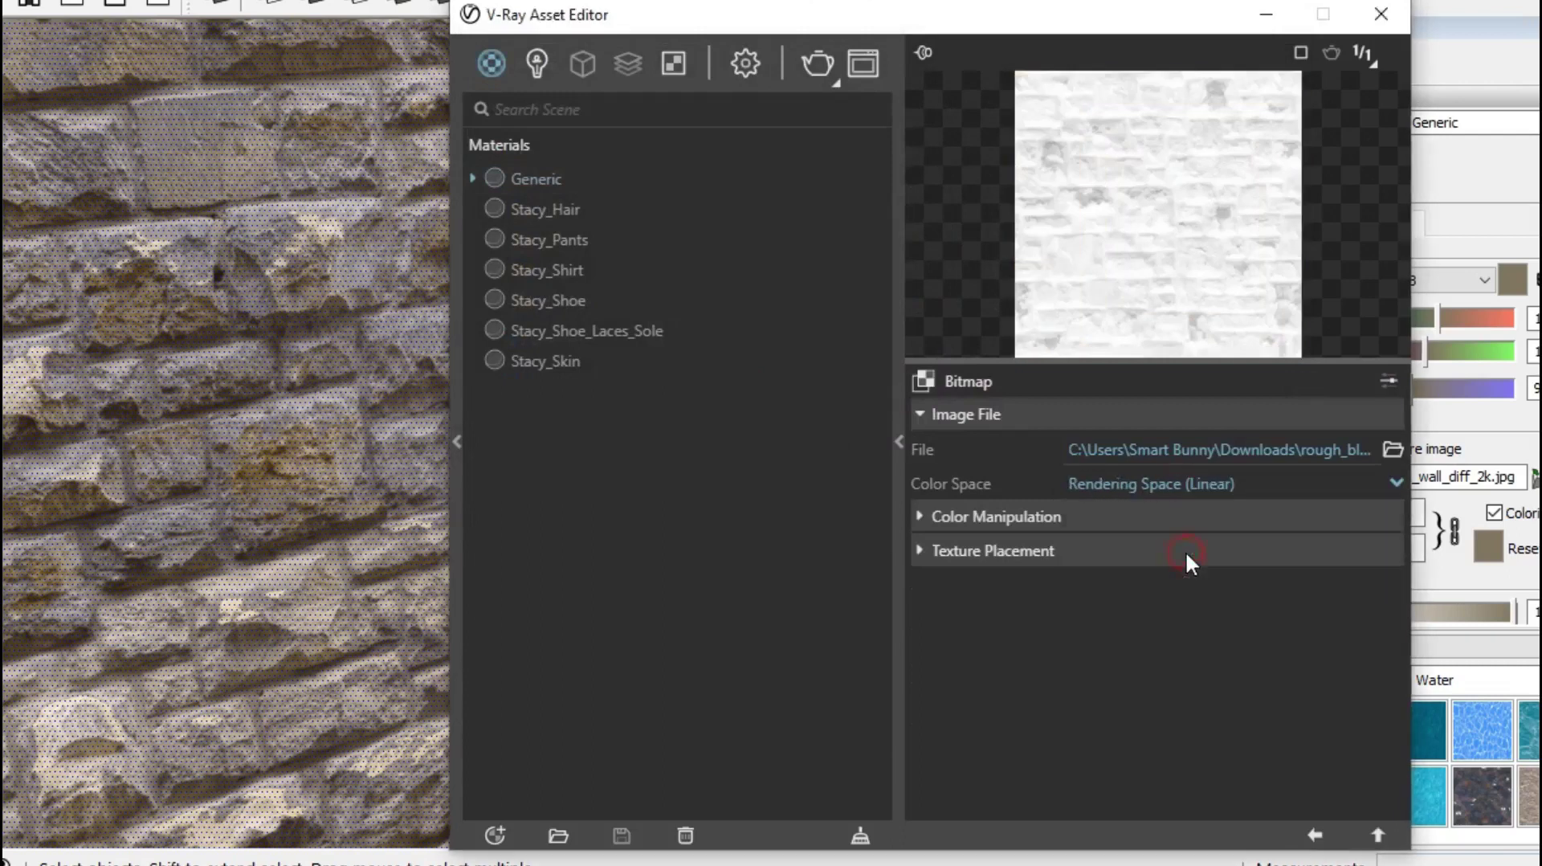
{"action": "left_click", "coordinate": [920, 518]}
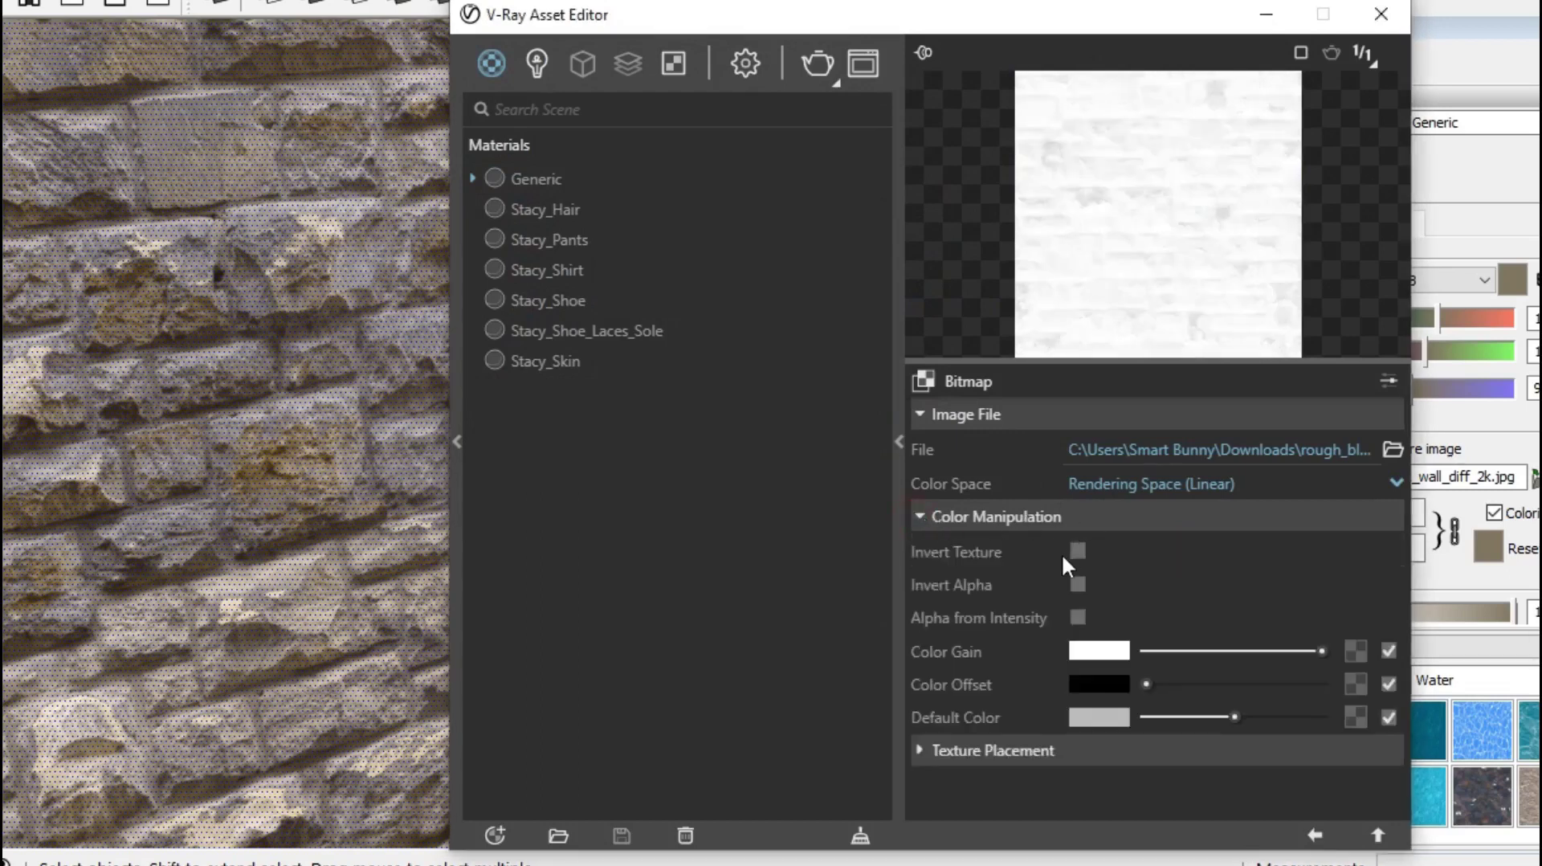
{"action": "left_click", "coordinate": [1077, 552]}
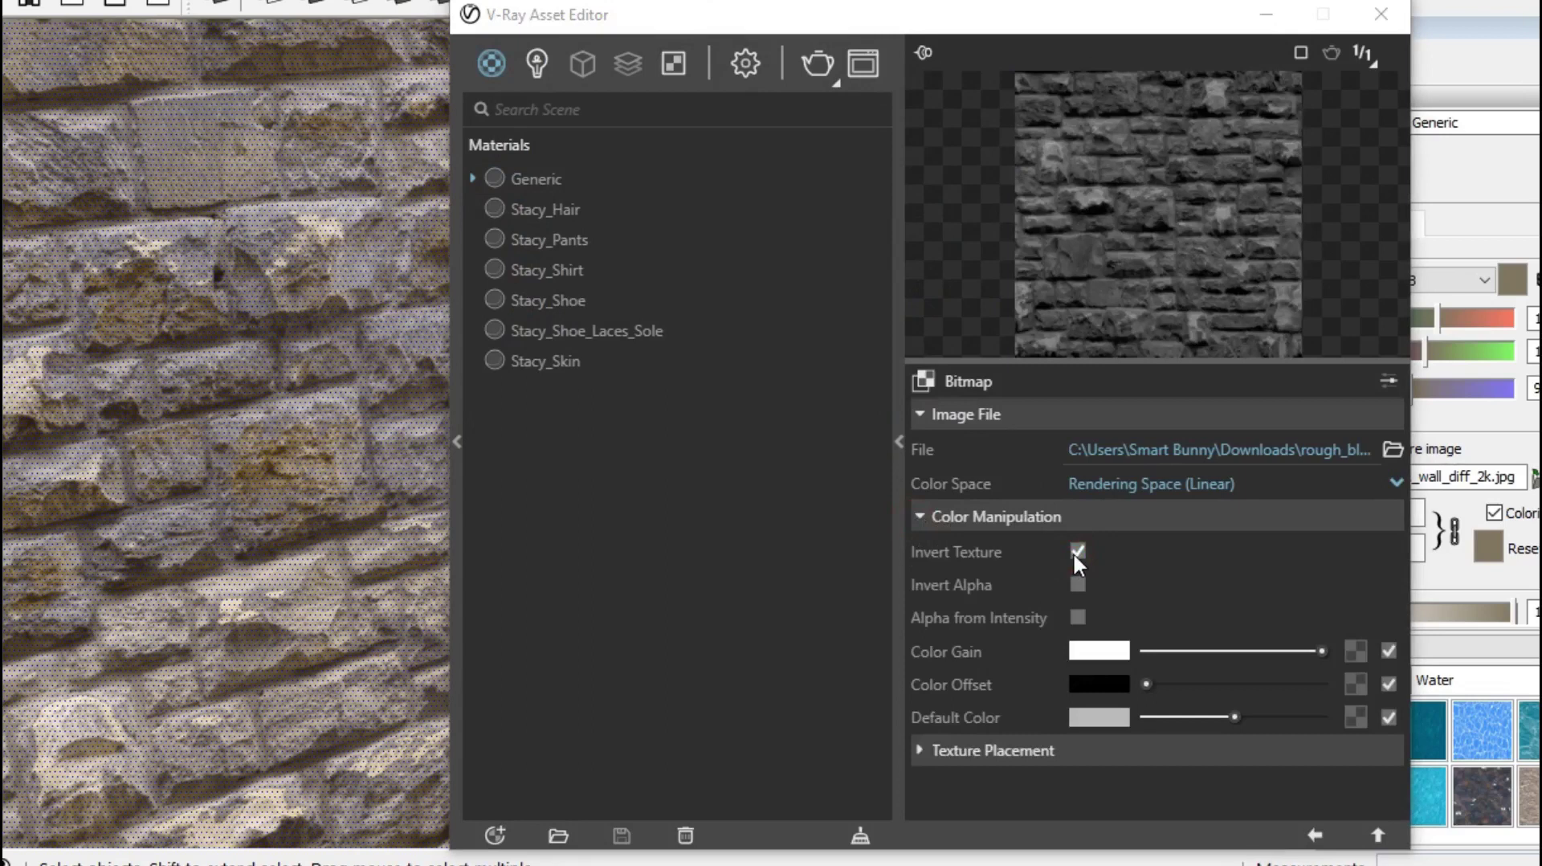
{"action": "left_click", "coordinate": [1378, 833]}
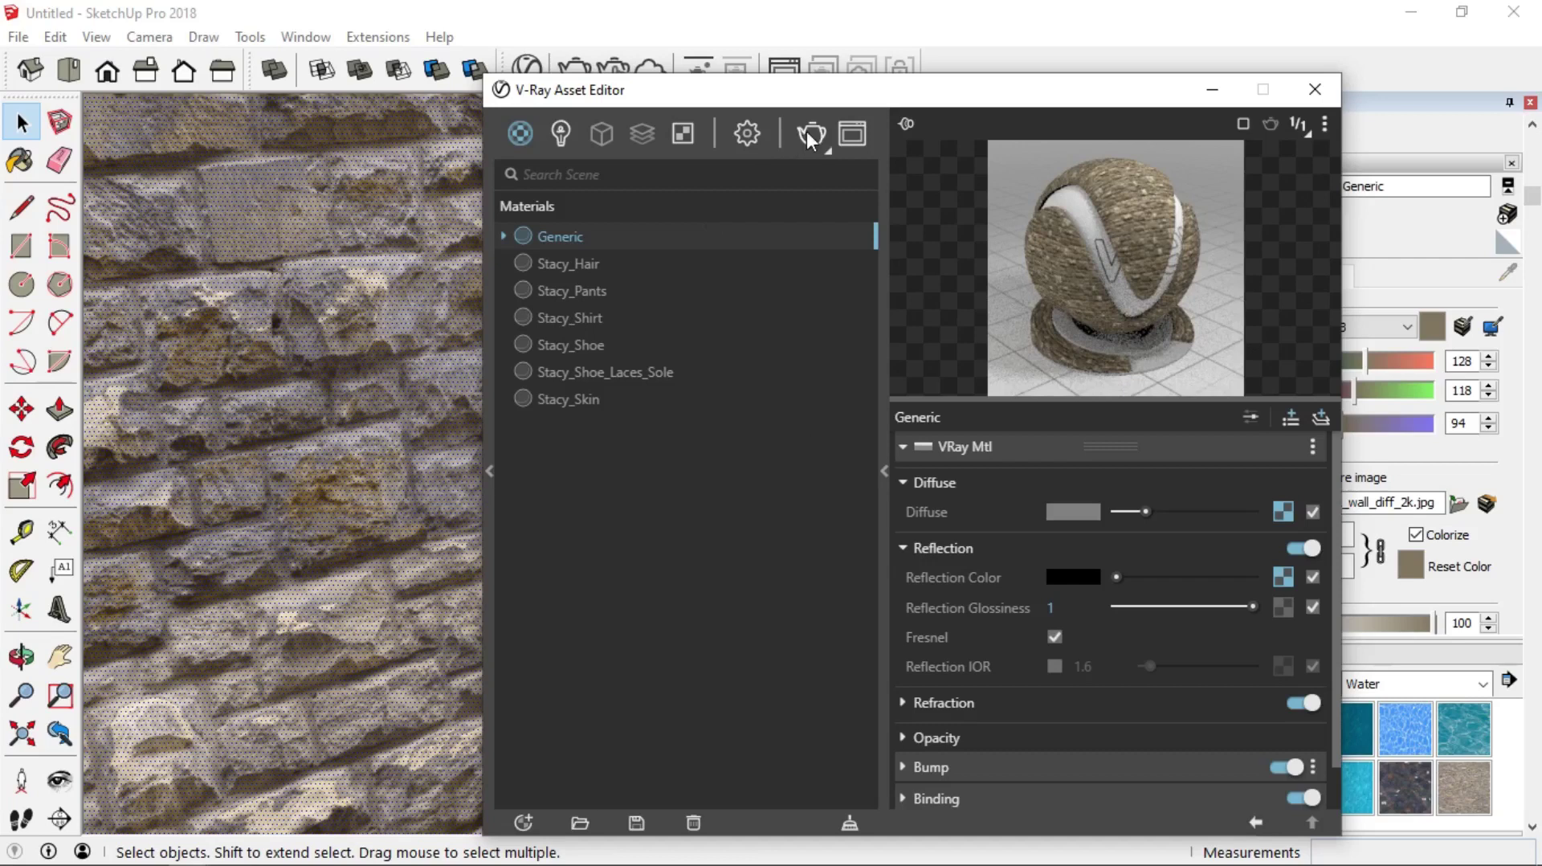
Step: Render the wall with the roughness map, compare it A/B with the previous render, and minimize the frame buffer
{"action": "left_click", "coordinate": [808, 136]}
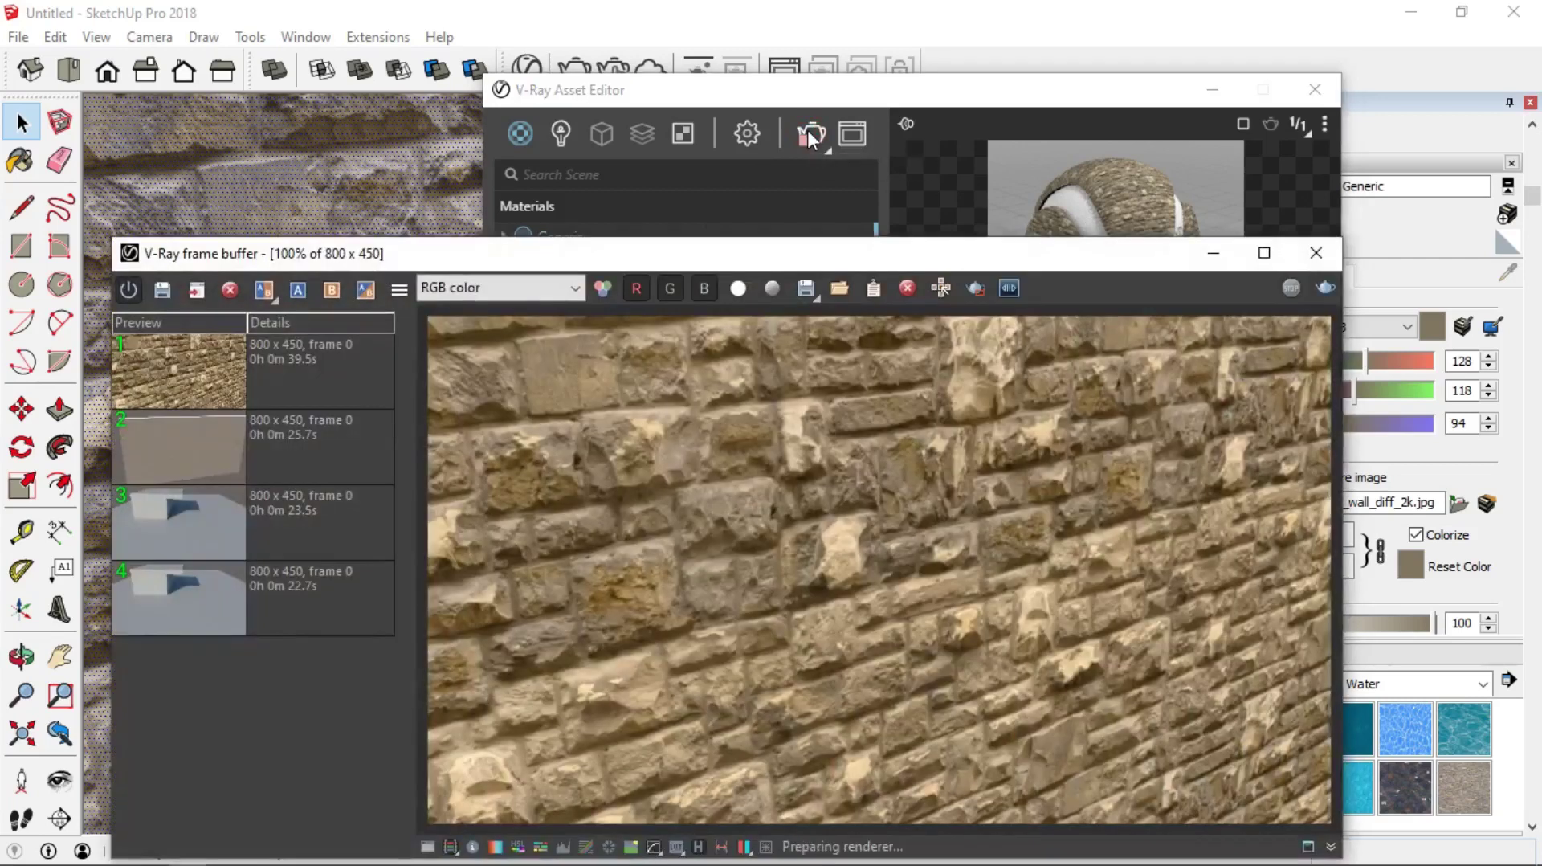
{"action": "left_click", "coordinate": [307, 461]}
{"action": "left_click", "coordinate": [292, 291]}
{"action": "left_click", "coordinate": [326, 361]}
{"action": "left_click", "coordinate": [331, 289]}
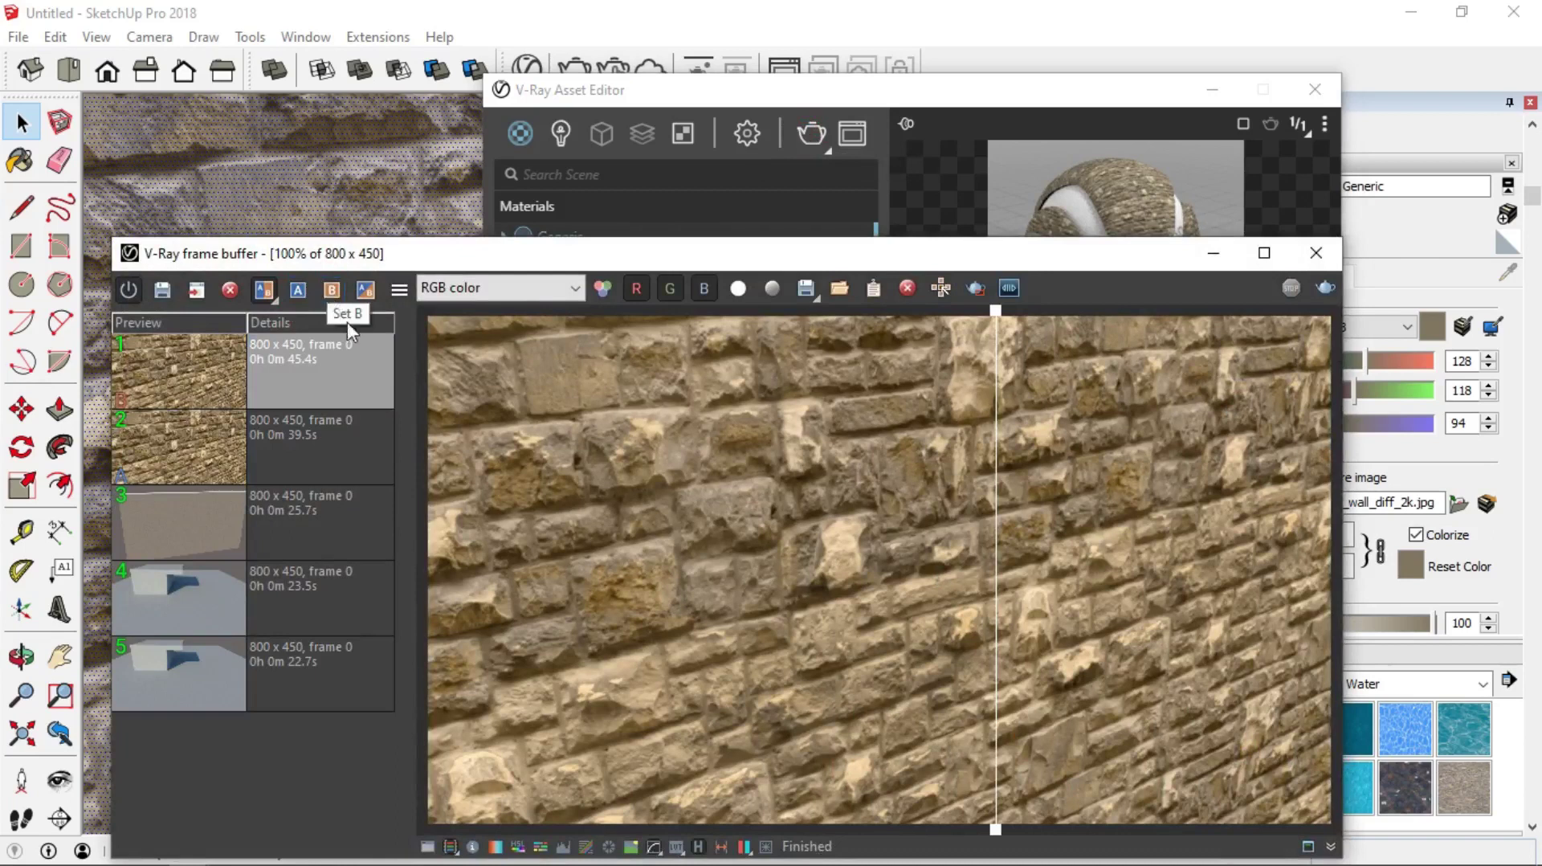
{"action": "left_click_drag", "start_coordinate": [996, 499], "coordinate": [524, 514]}
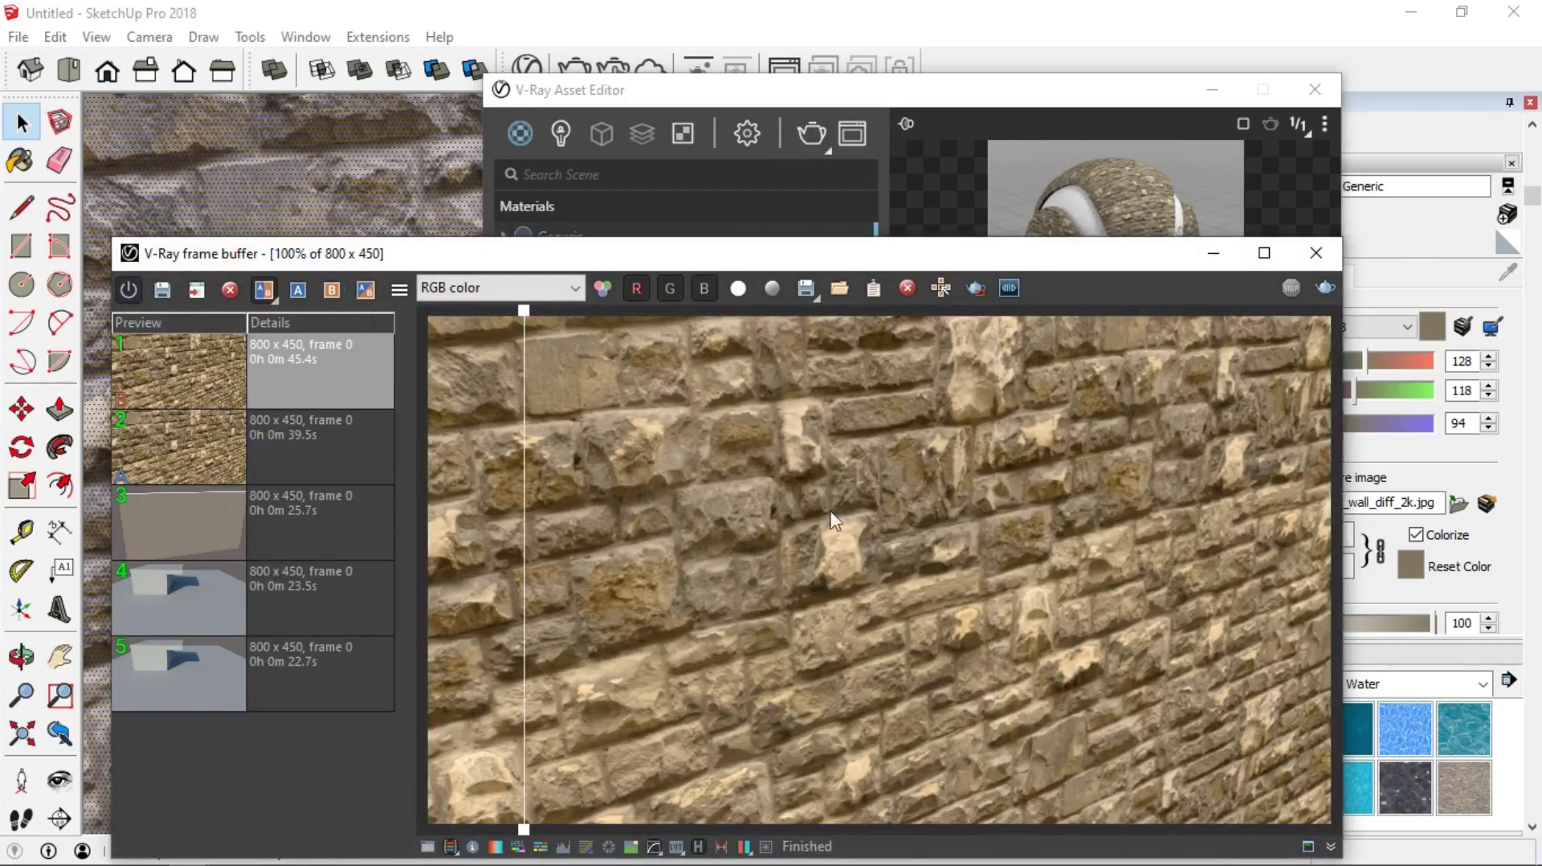
{"action": "left_click", "coordinate": [266, 291]}
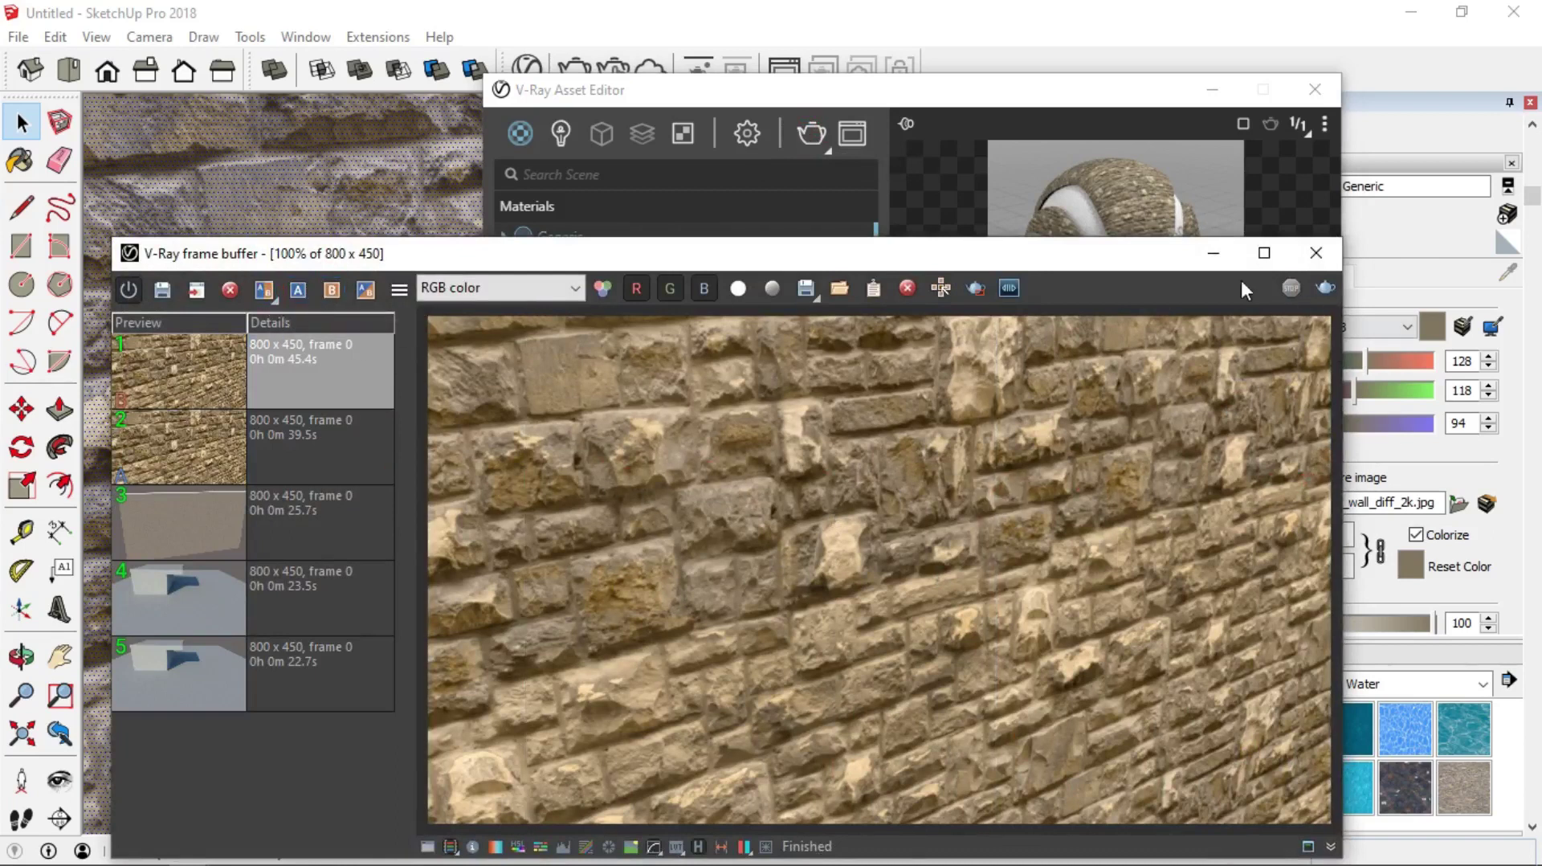
{"action": "left_click", "coordinate": [1210, 255]}
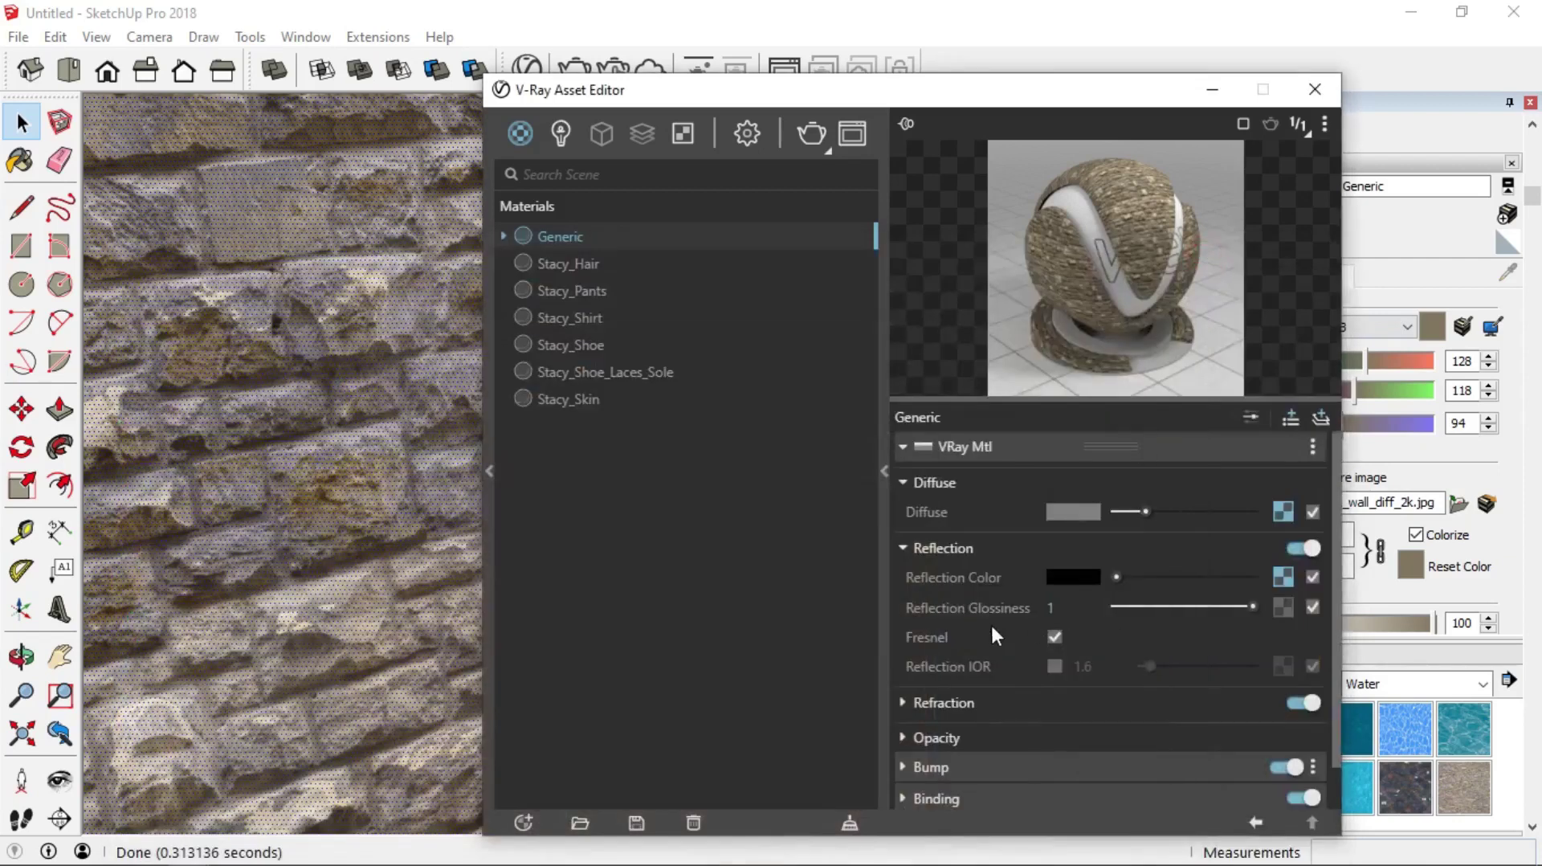
Step: Remove the Bump attribute from the Generic material and add it back
{"action": "scroll", "coordinate": [947, 715], "scroll_direction": "down", "scroll_amount": 1}
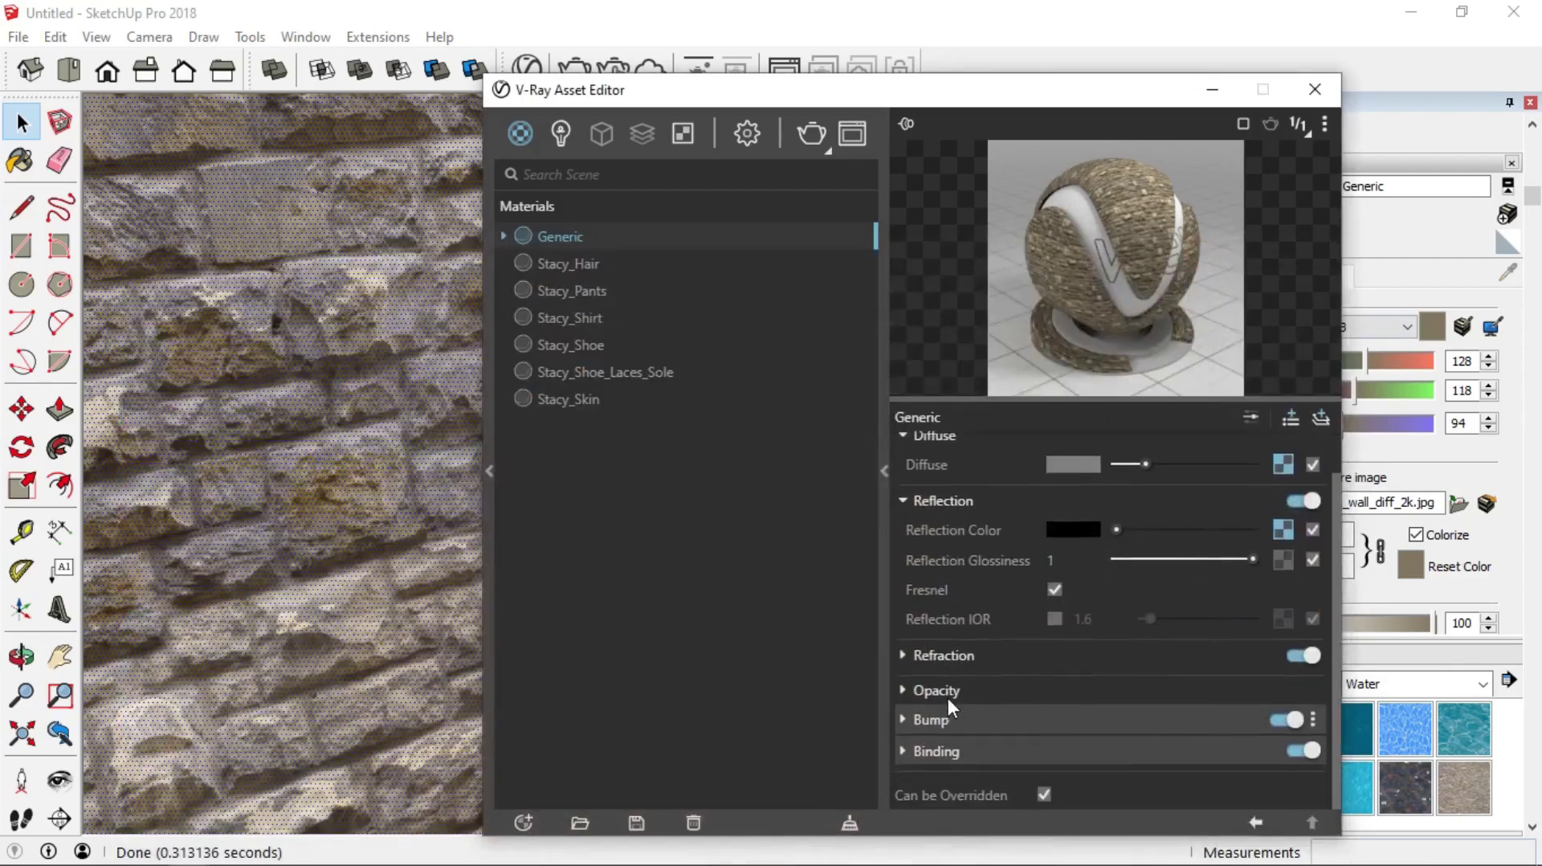
{"action": "left_click", "coordinate": [906, 725]}
{"action": "scroll", "coordinate": [1077, 705], "scroll_direction": "down", "scroll_amount": 1}
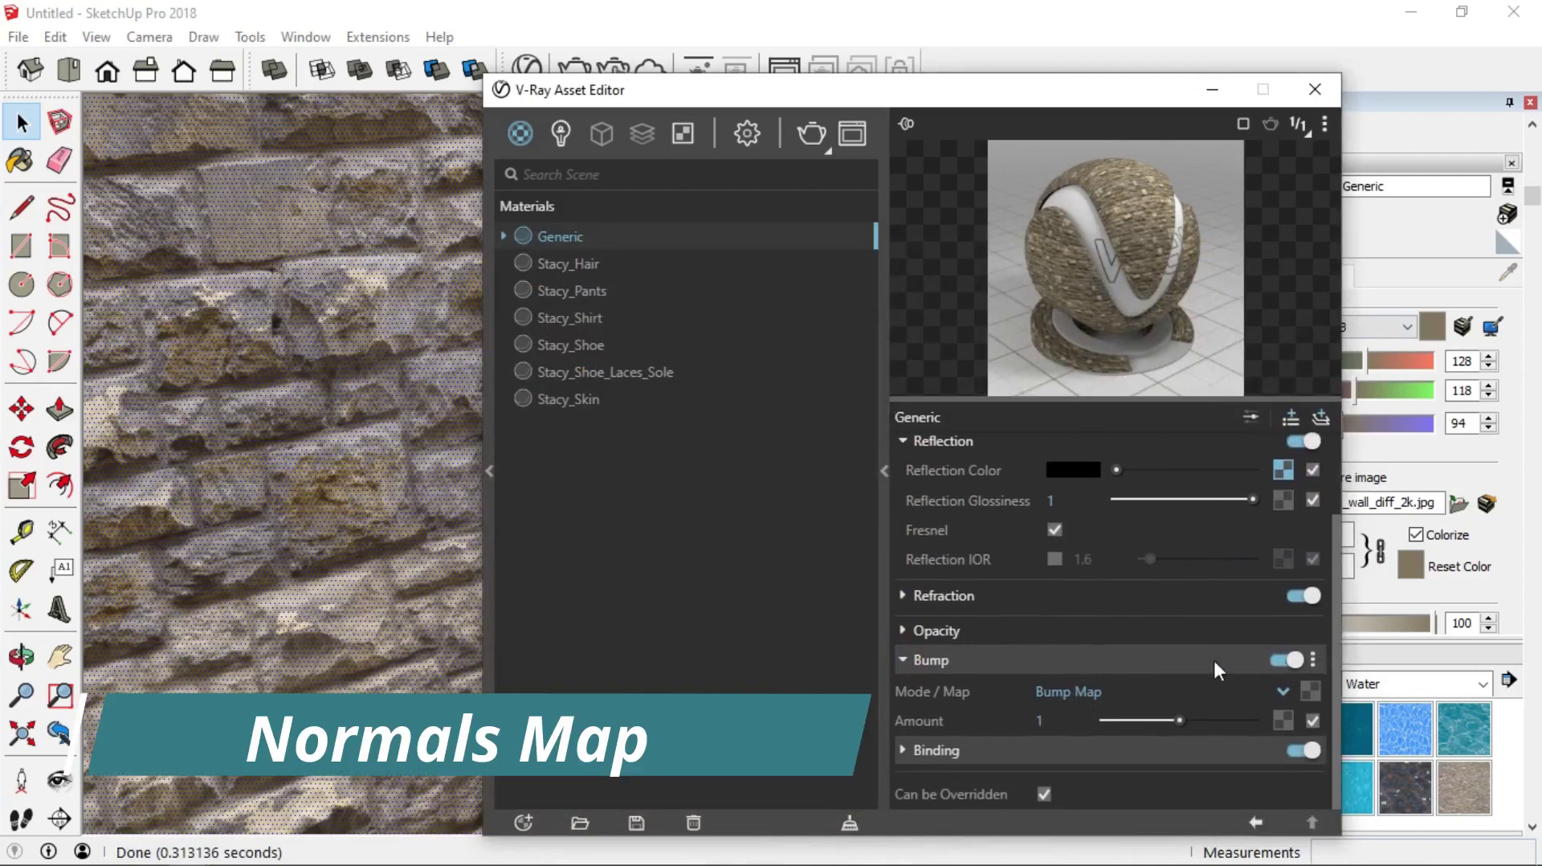
{"action": "left_click", "coordinate": [1314, 658]}
{"action": "left_click", "coordinate": [1294, 673]}
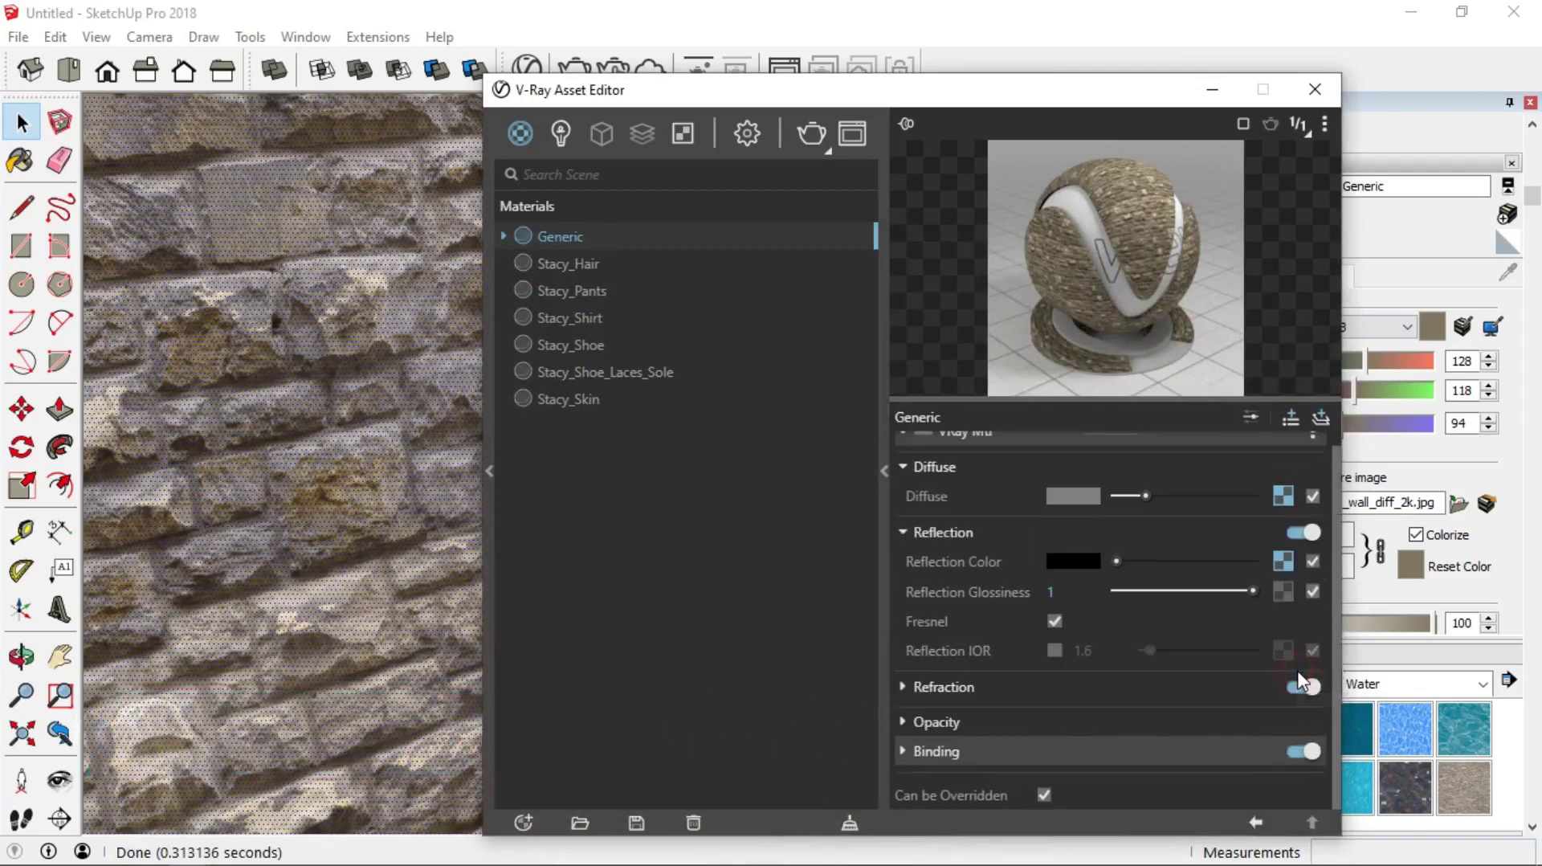
{"action": "left_click", "coordinate": [1289, 417]}
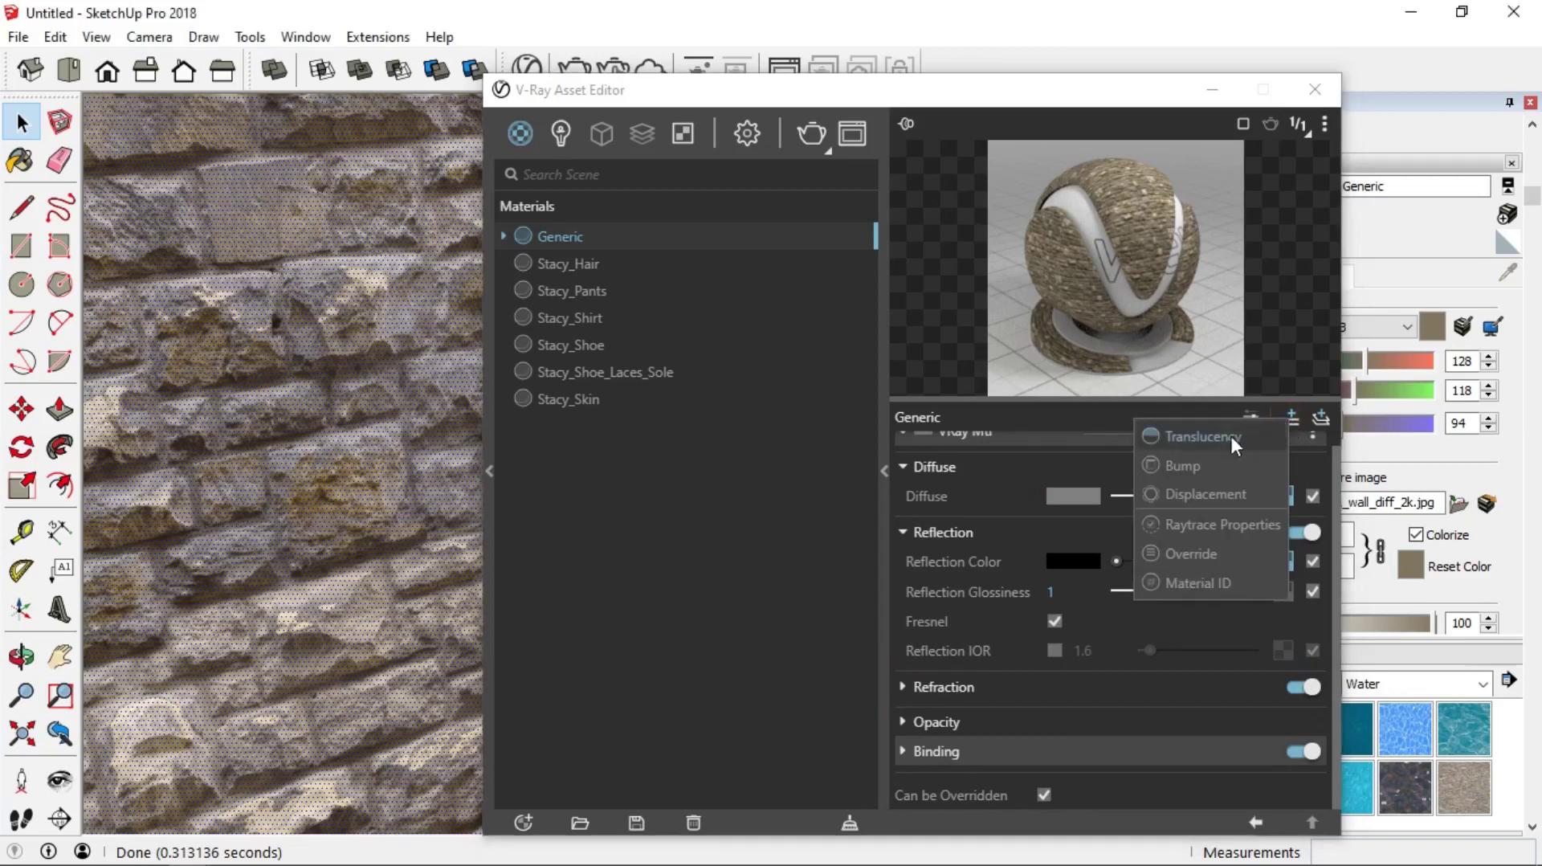
{"action": "left_click", "coordinate": [1182, 466]}
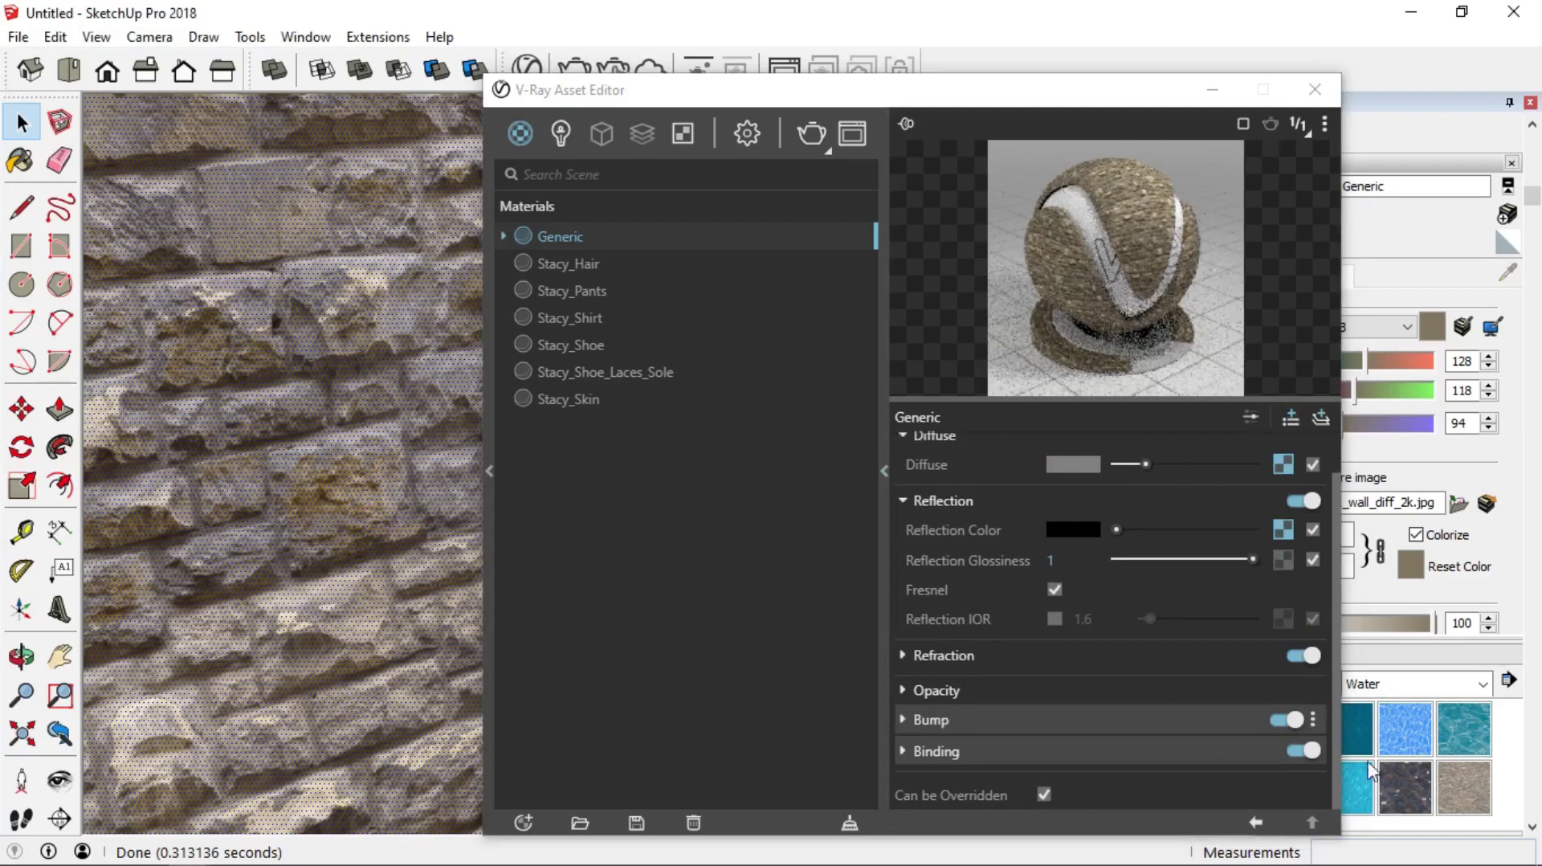
Step: Expand the Generic material's Bump settings and set the mode to Normal Map
{"action": "left_click", "coordinate": [915, 719]}
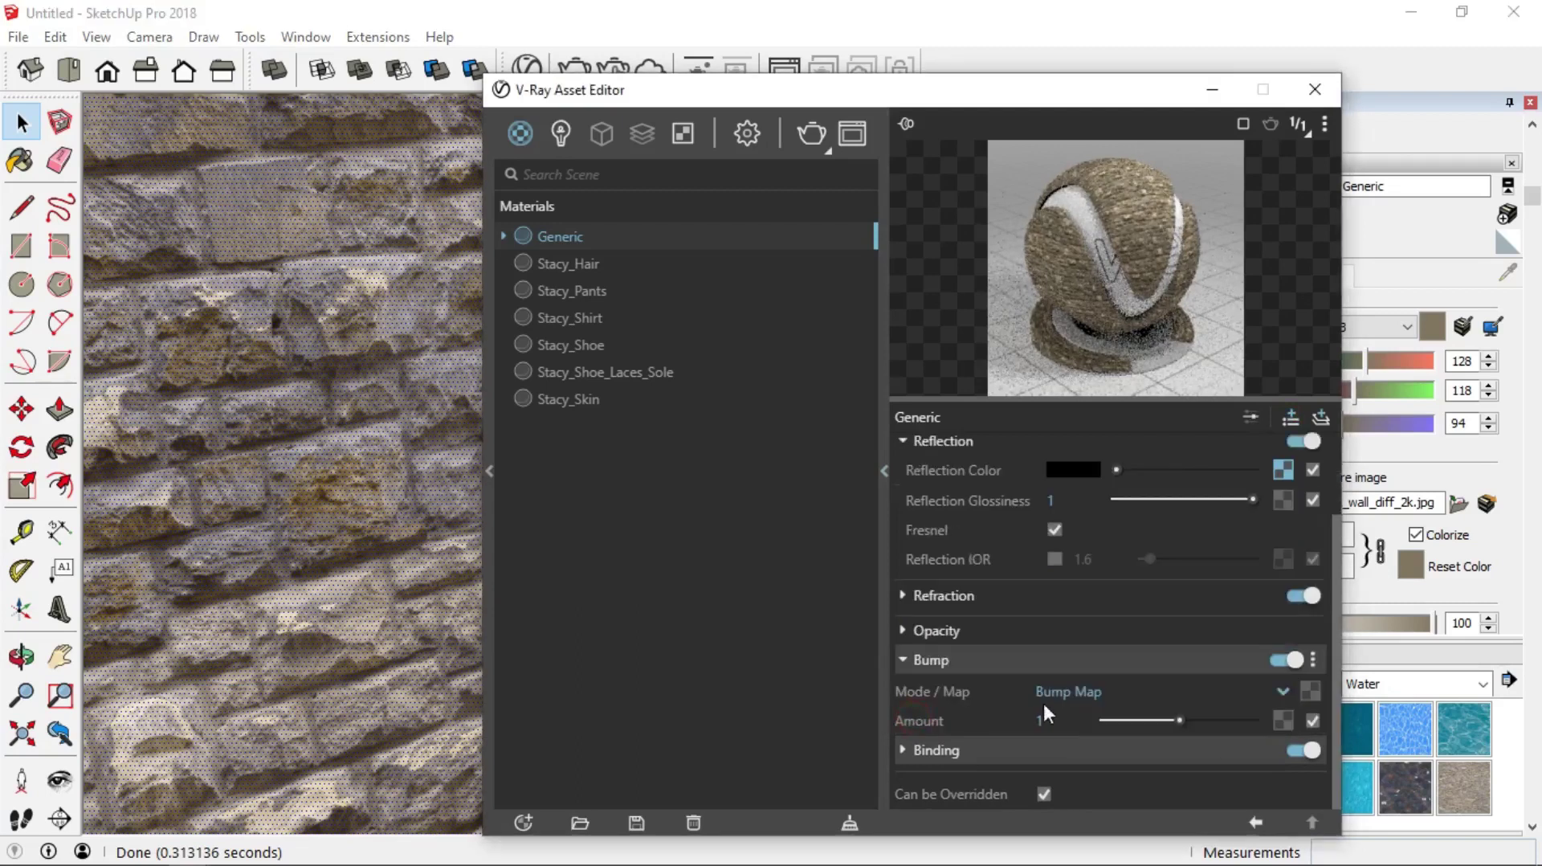
{"action": "left_click", "coordinate": [1070, 691]}
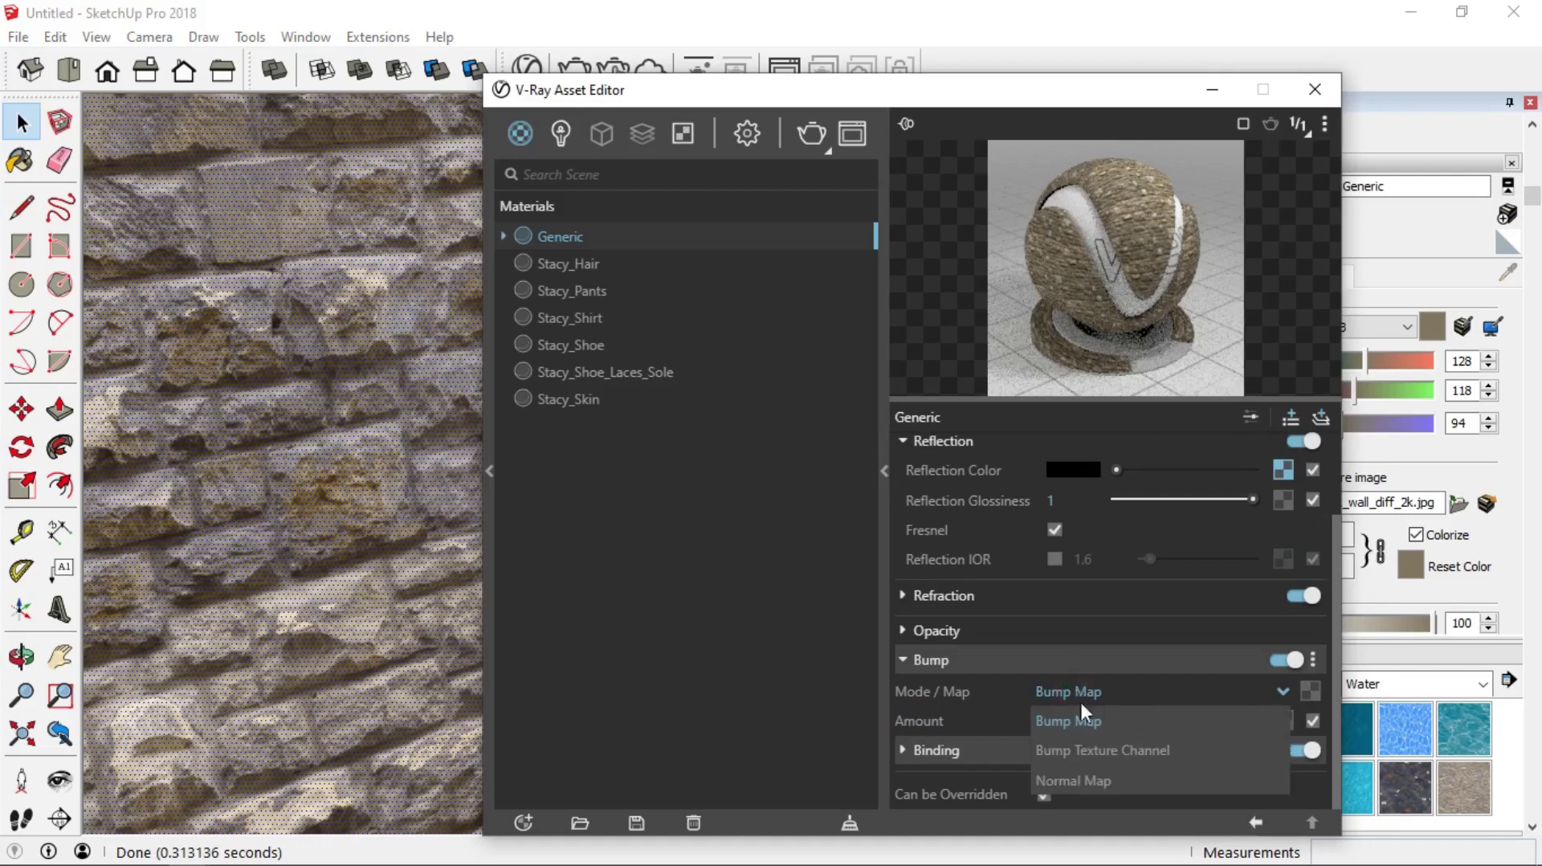
{"action": "left_click", "coordinate": [1095, 778]}
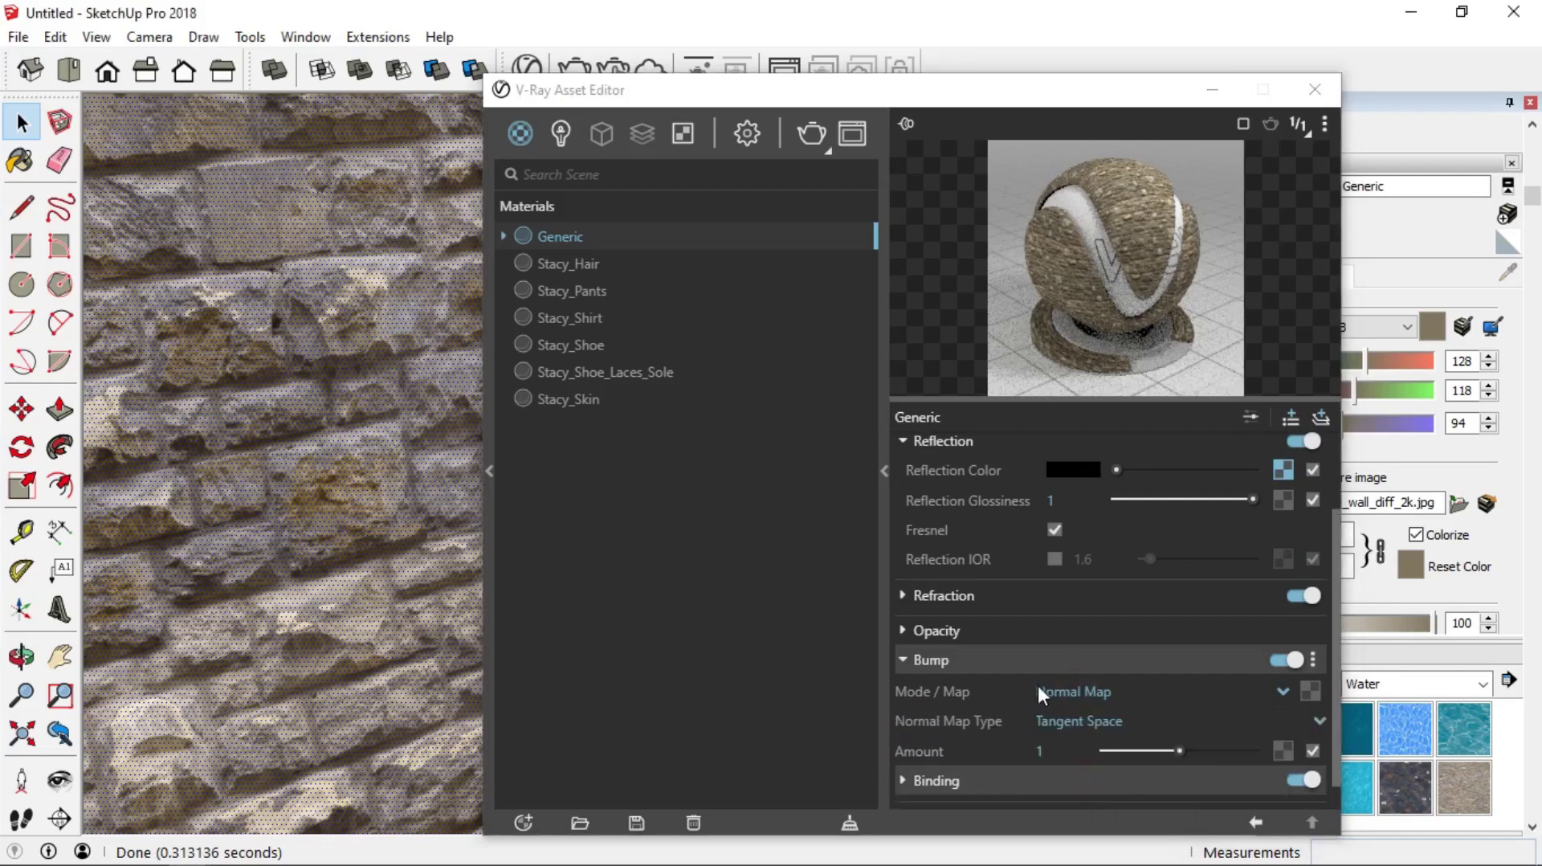
Step: Load rough_block_wall_nor_2k.jpg as the Generic material's normal map with its color space set to Rendering Space (Linear), and return to the material
{"action": "left_click", "coordinate": [1310, 687]}
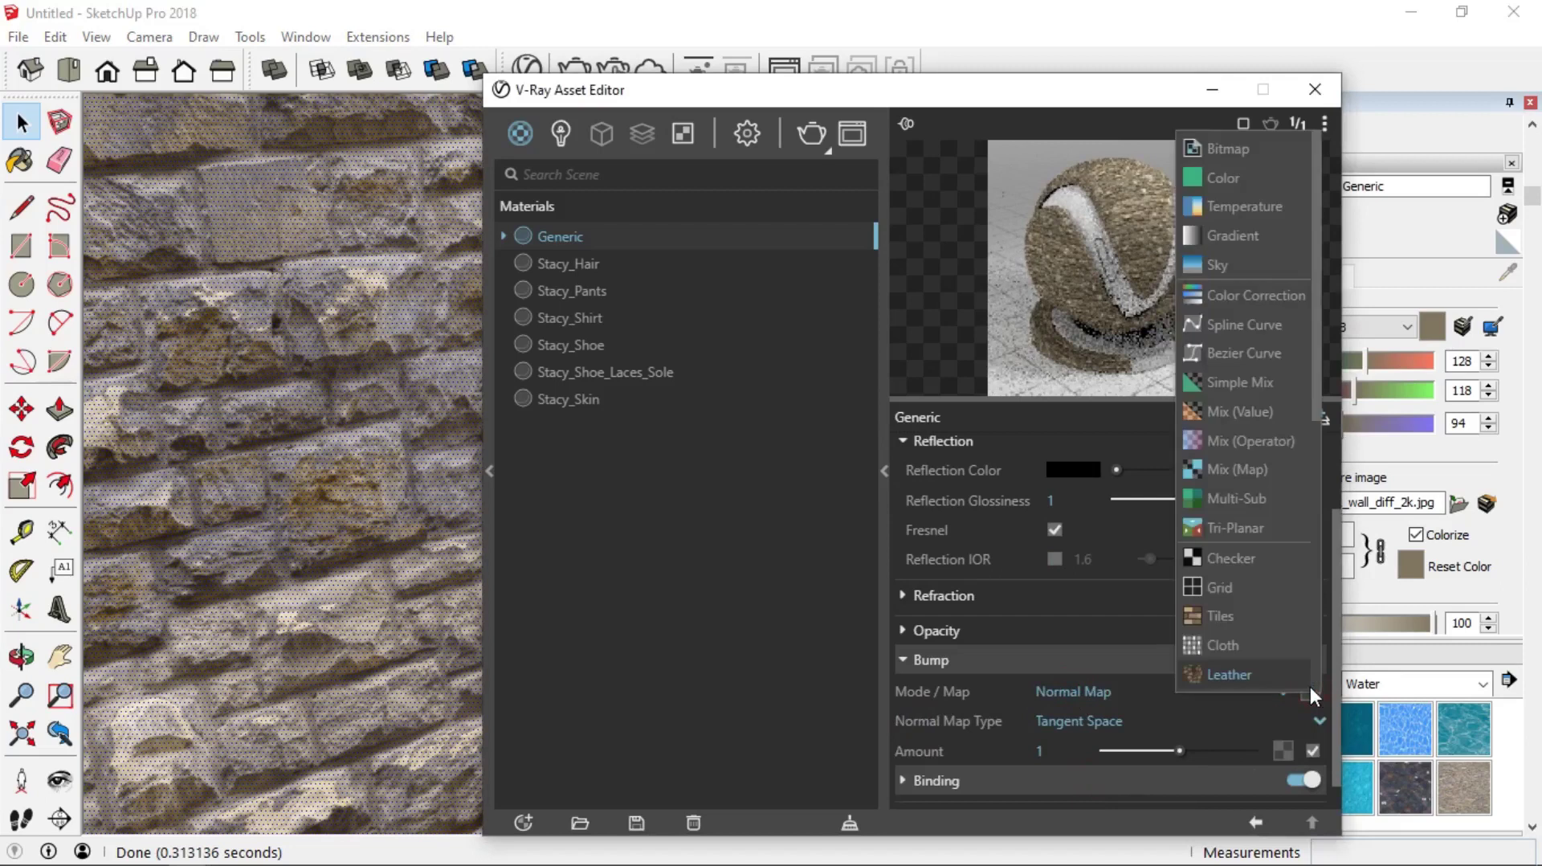
{"action": "left_click", "coordinate": [1266, 147]}
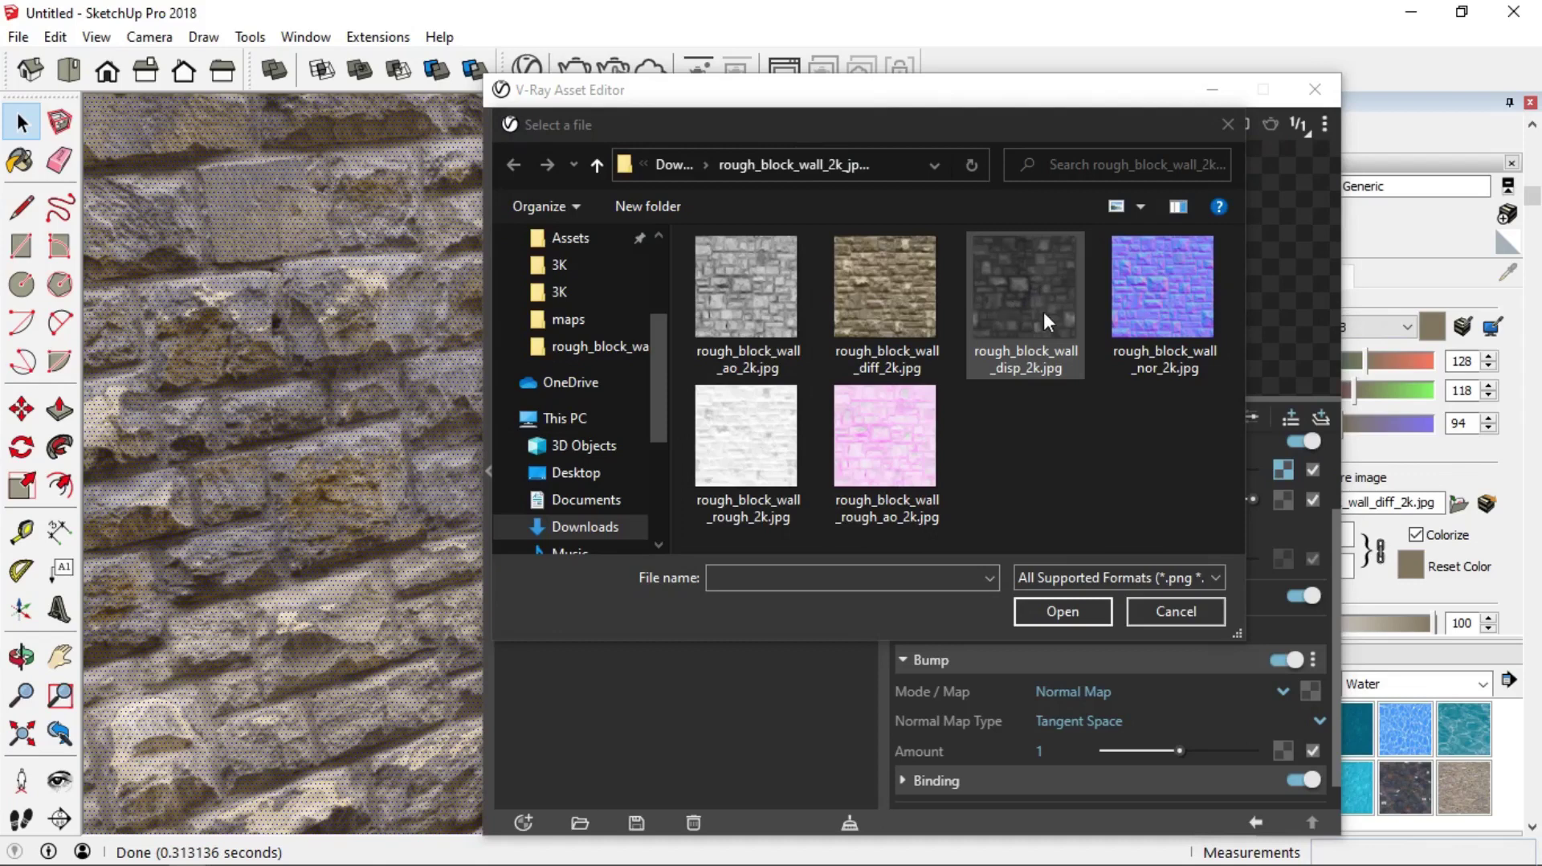
{"action": "double_click", "coordinate": [1164, 289]}
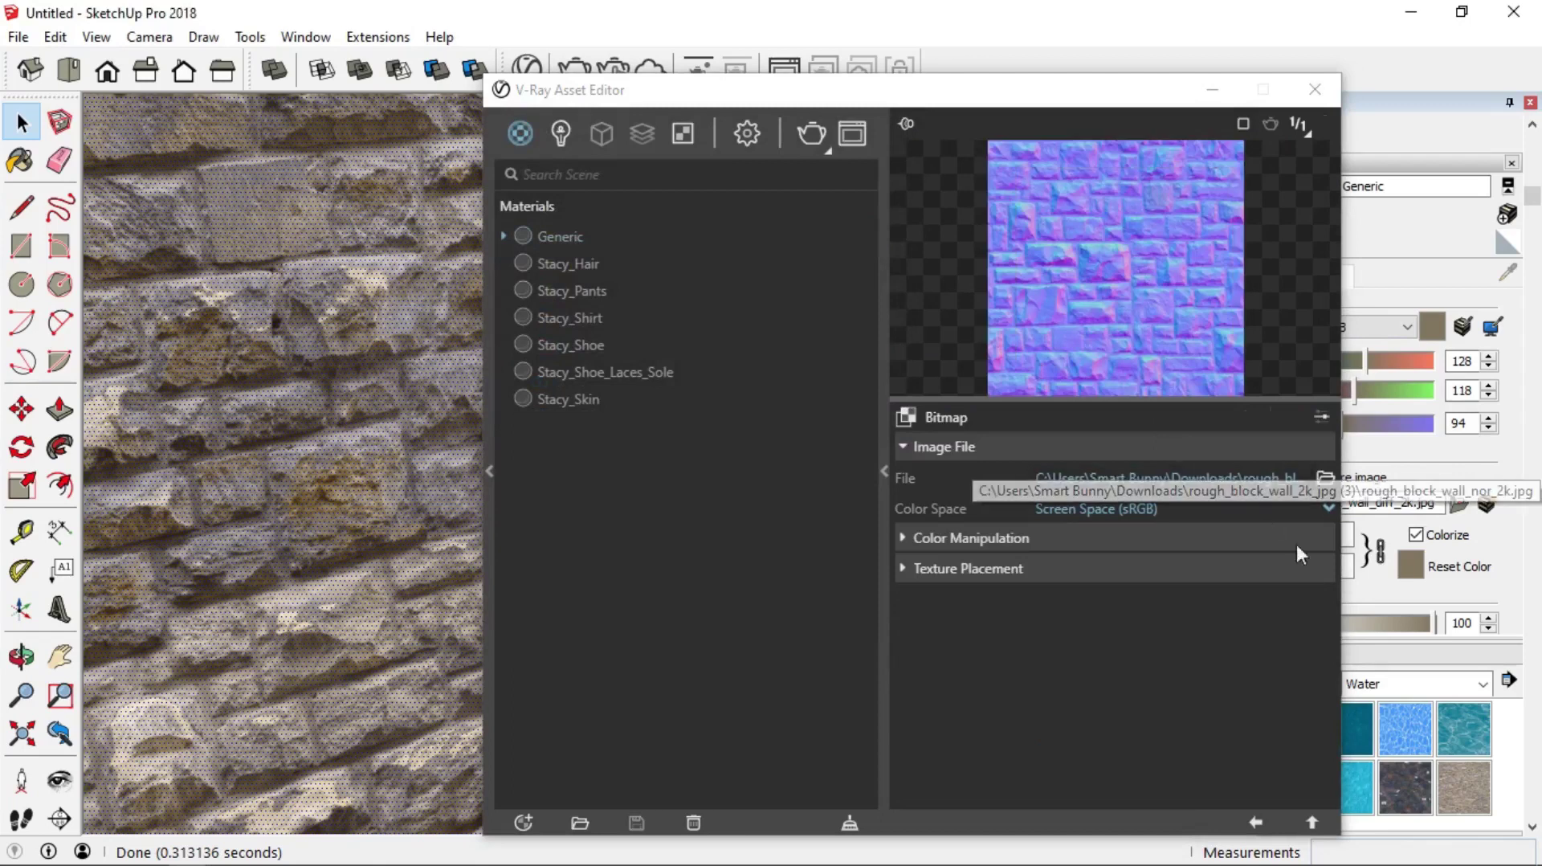
{"action": "left_click", "coordinate": [1232, 506]}
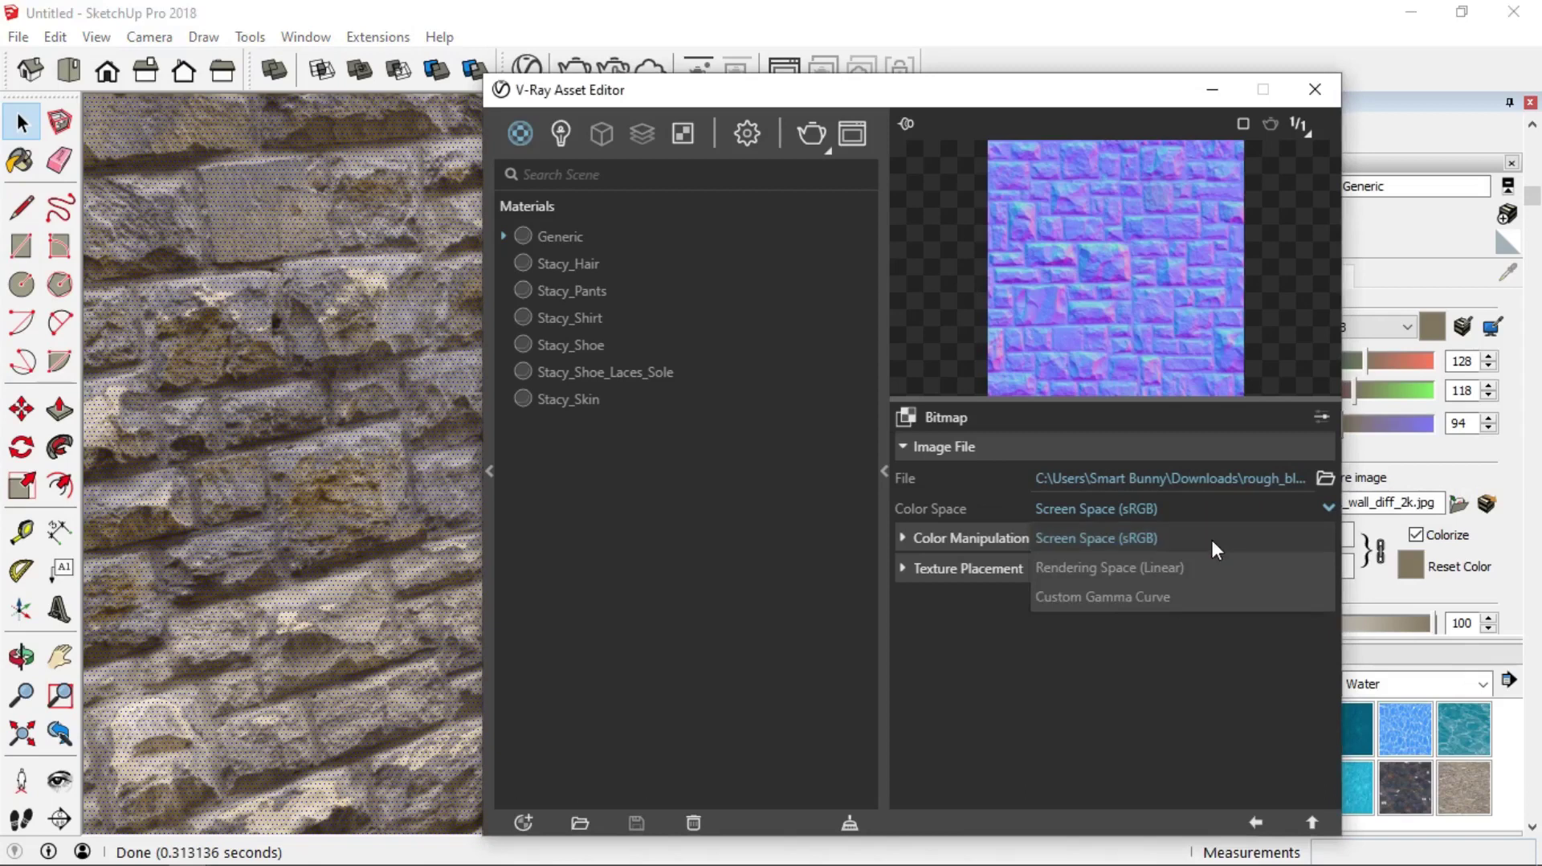
{"action": "left_click", "coordinate": [1199, 567]}
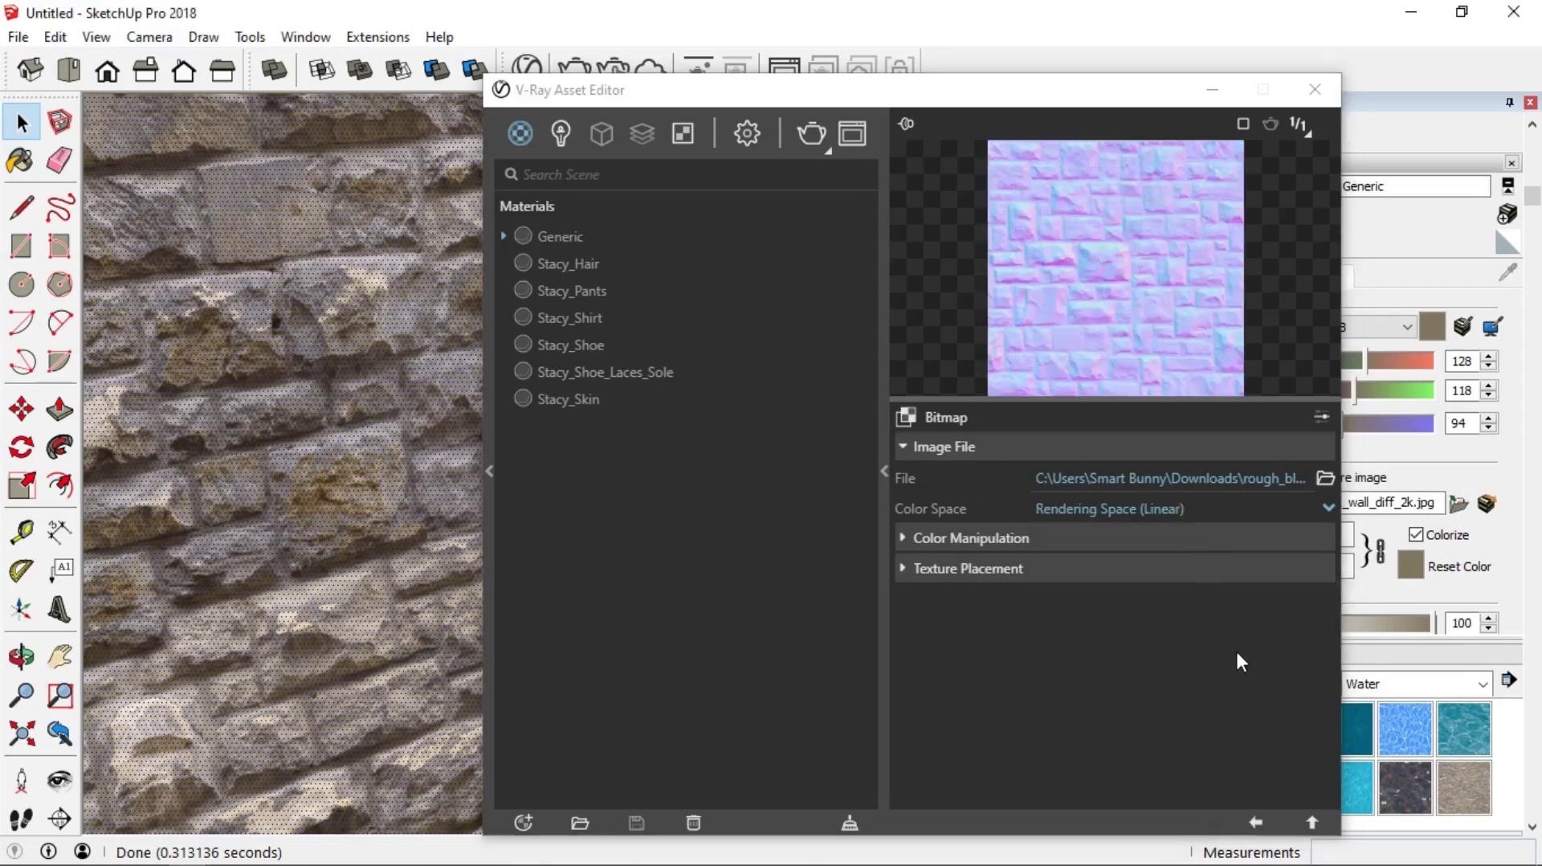
{"action": "left_click", "coordinate": [1311, 820]}
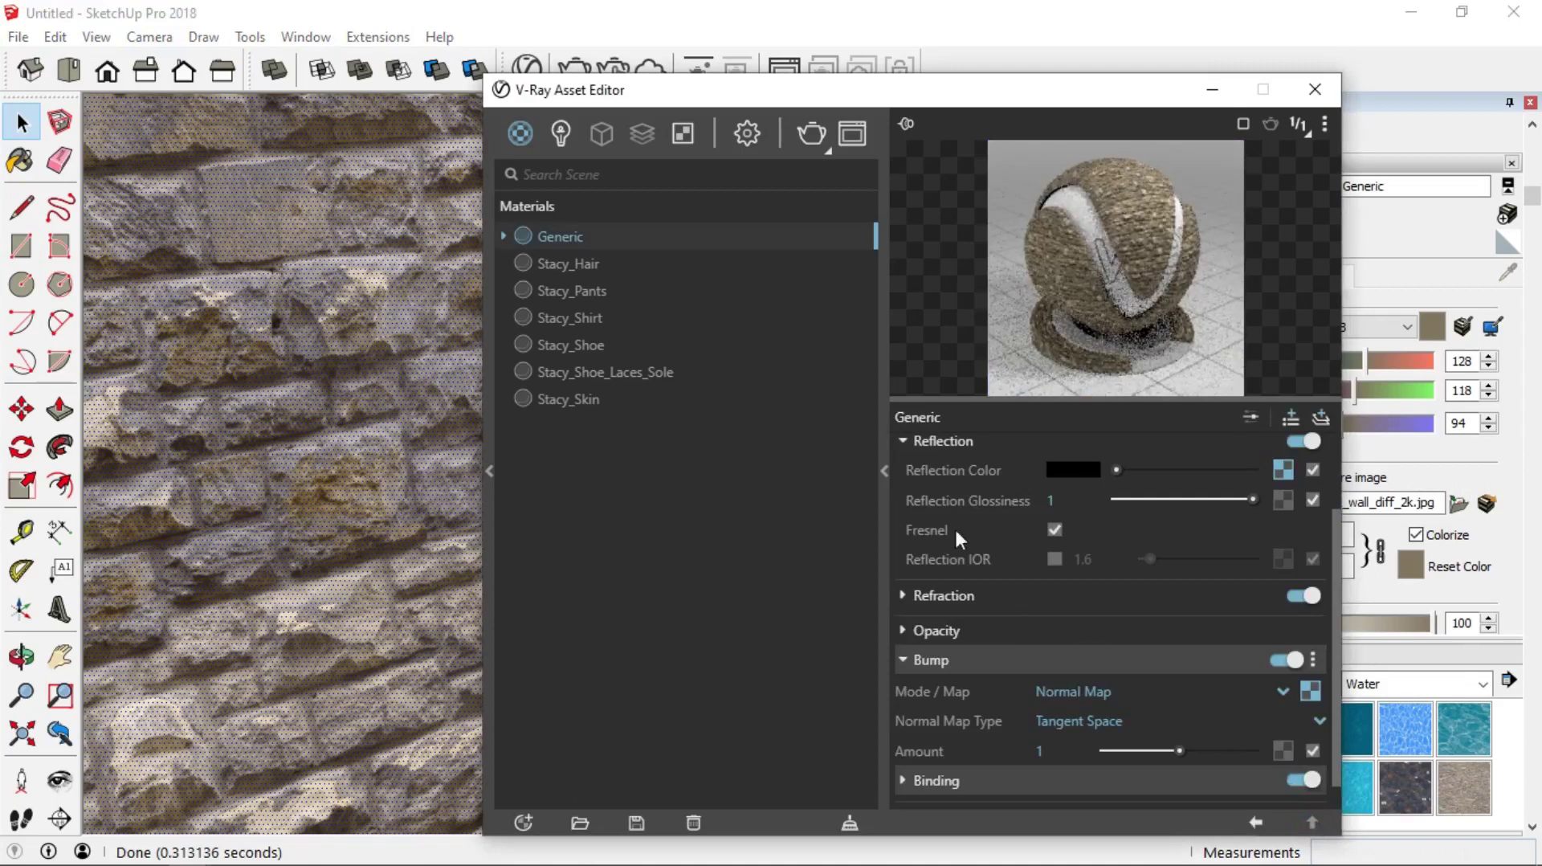
Step: Render the wall with the normal map and compare it A/B with the previous roughness render, ending with the frame buffer minimized
{"action": "left_click", "coordinate": [812, 134]}
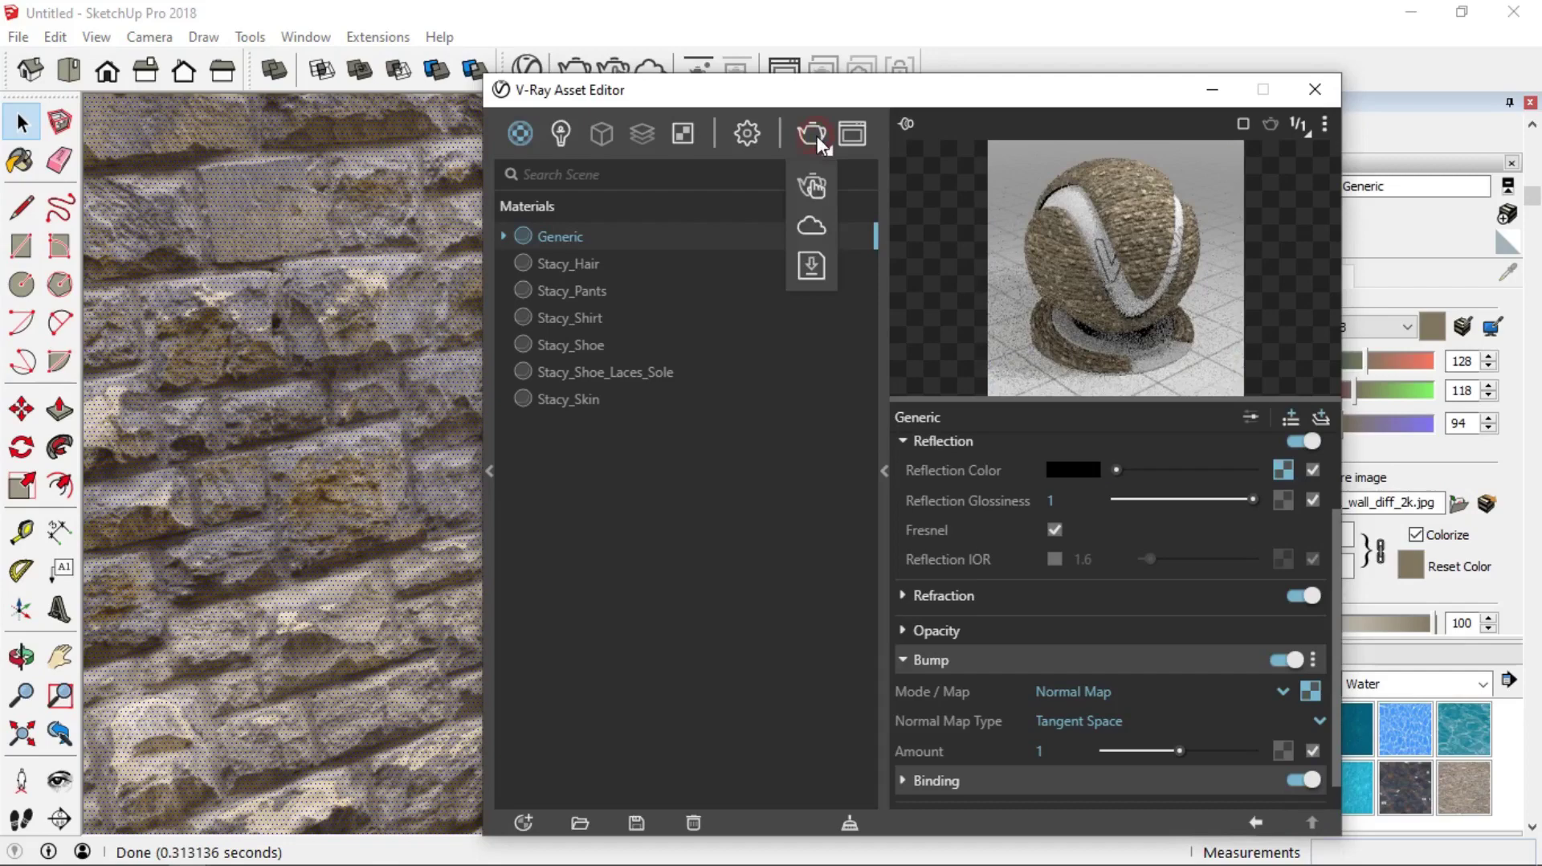
{"action": "left_click", "coordinate": [810, 133]}
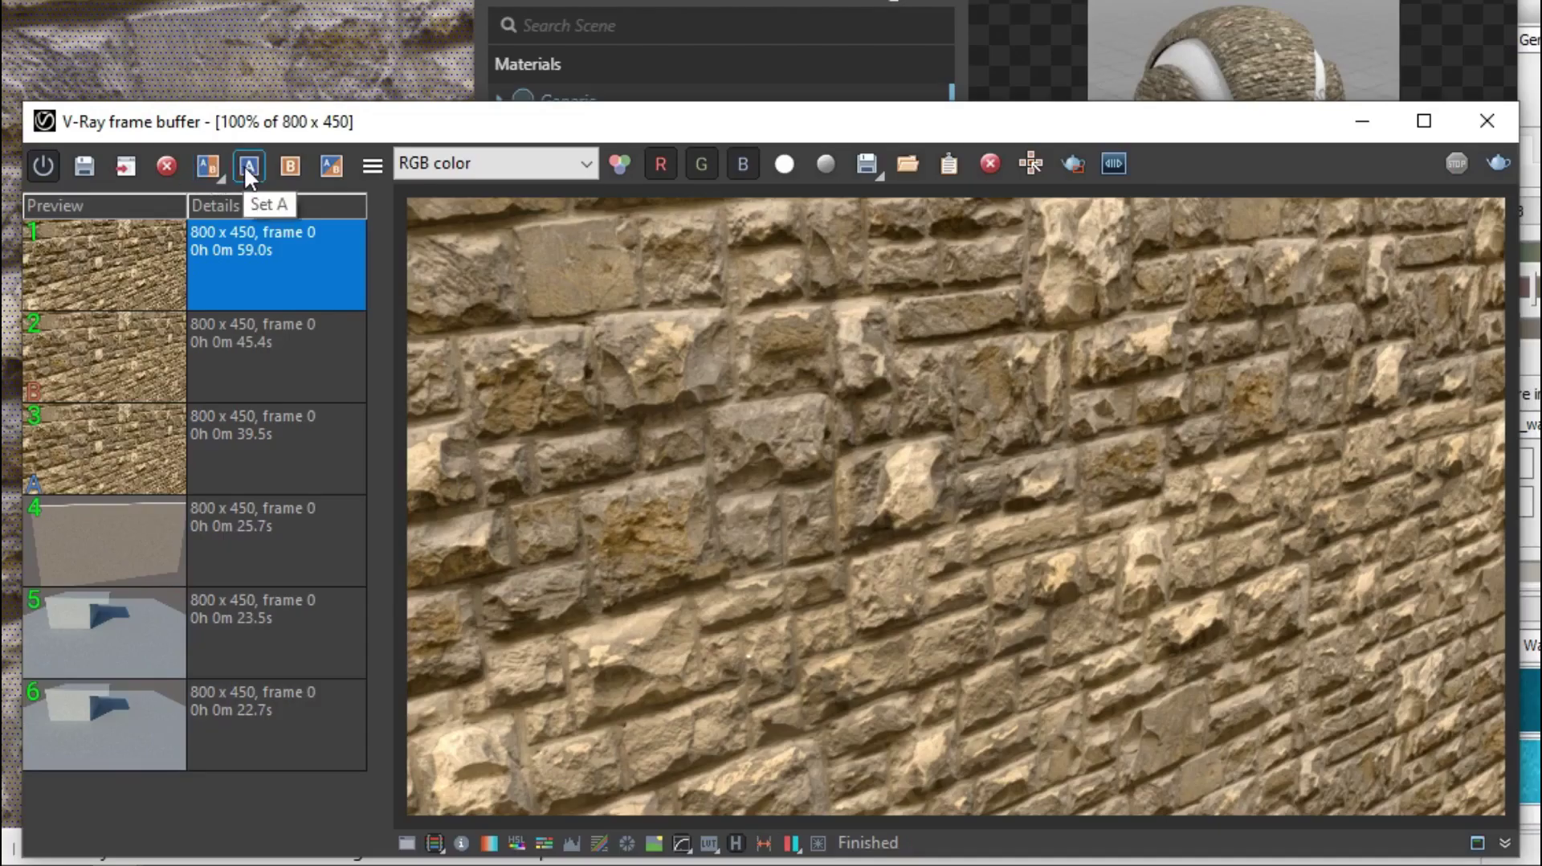
{"action": "left_click", "coordinate": [244, 165]}
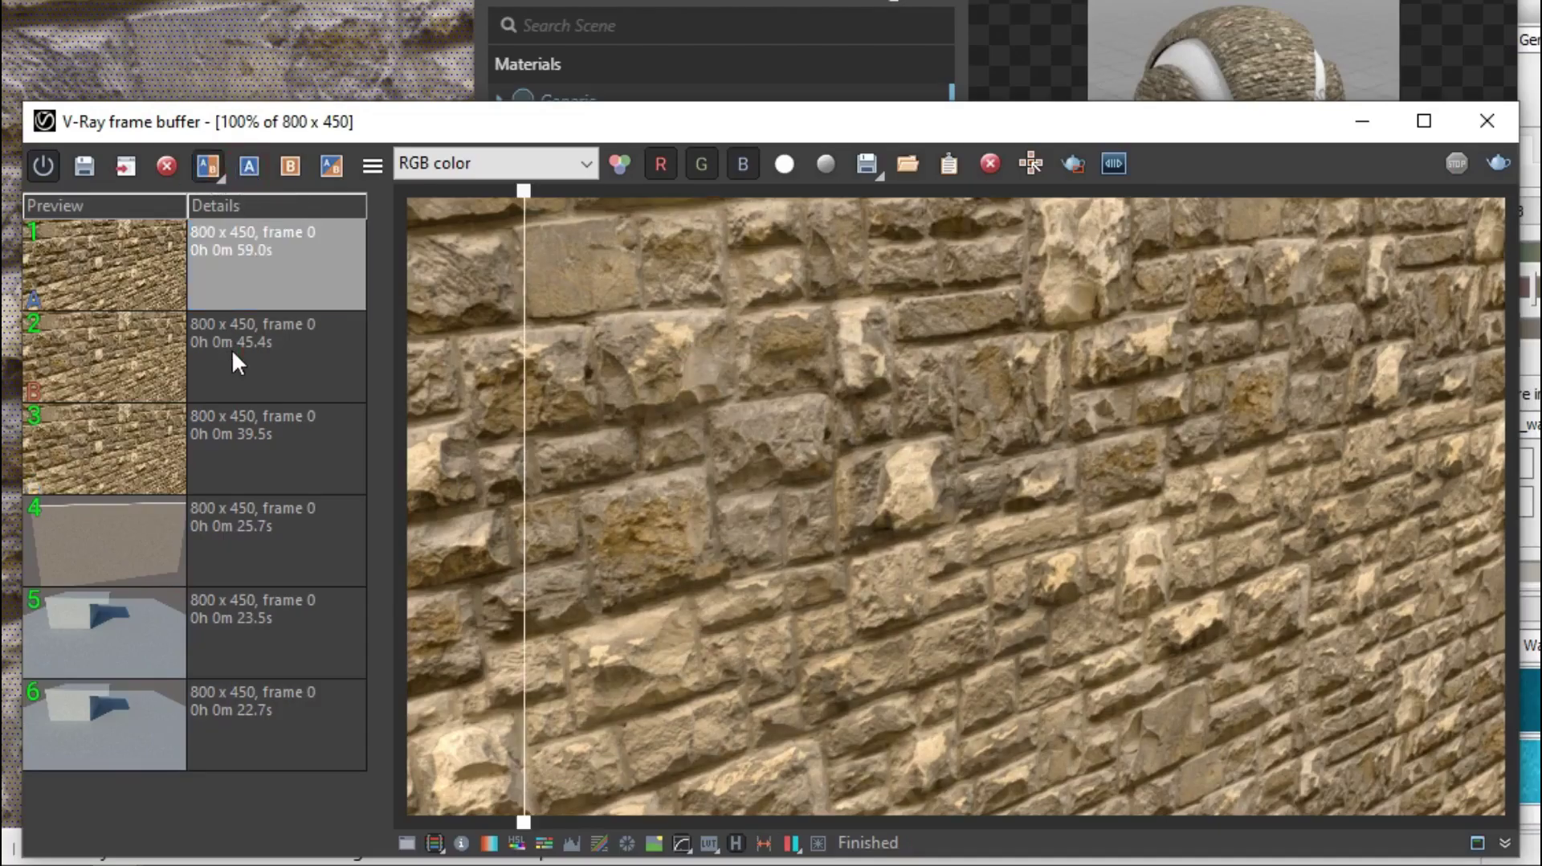
{"action": "left_click", "coordinate": [233, 321]}
{"action": "left_click", "coordinate": [286, 161]}
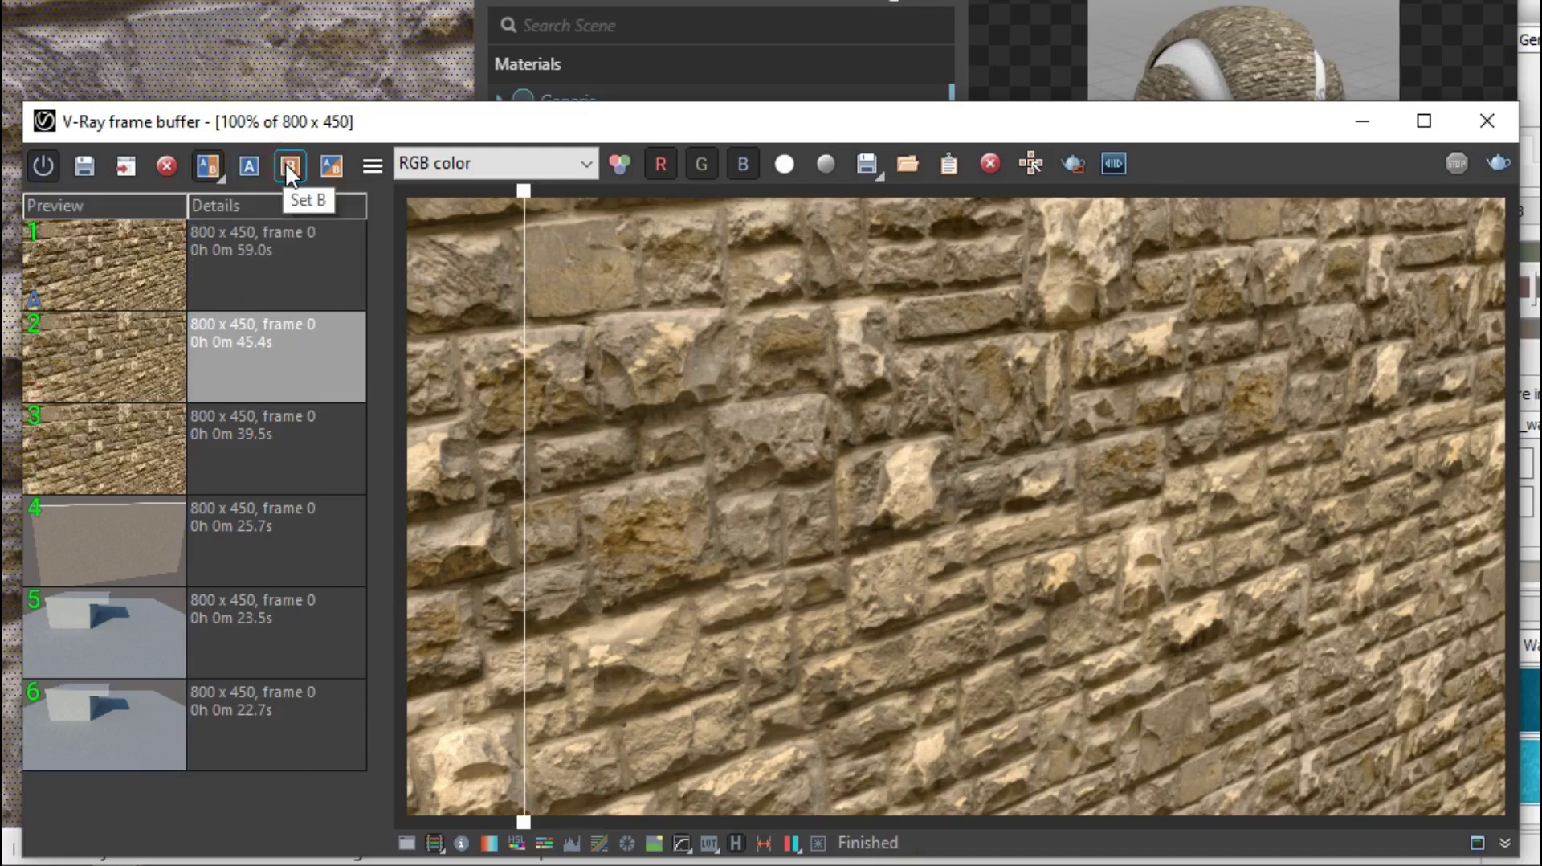
{"action": "left_click_drag", "start_coordinate": [522, 192], "coordinate": [954, 251]}
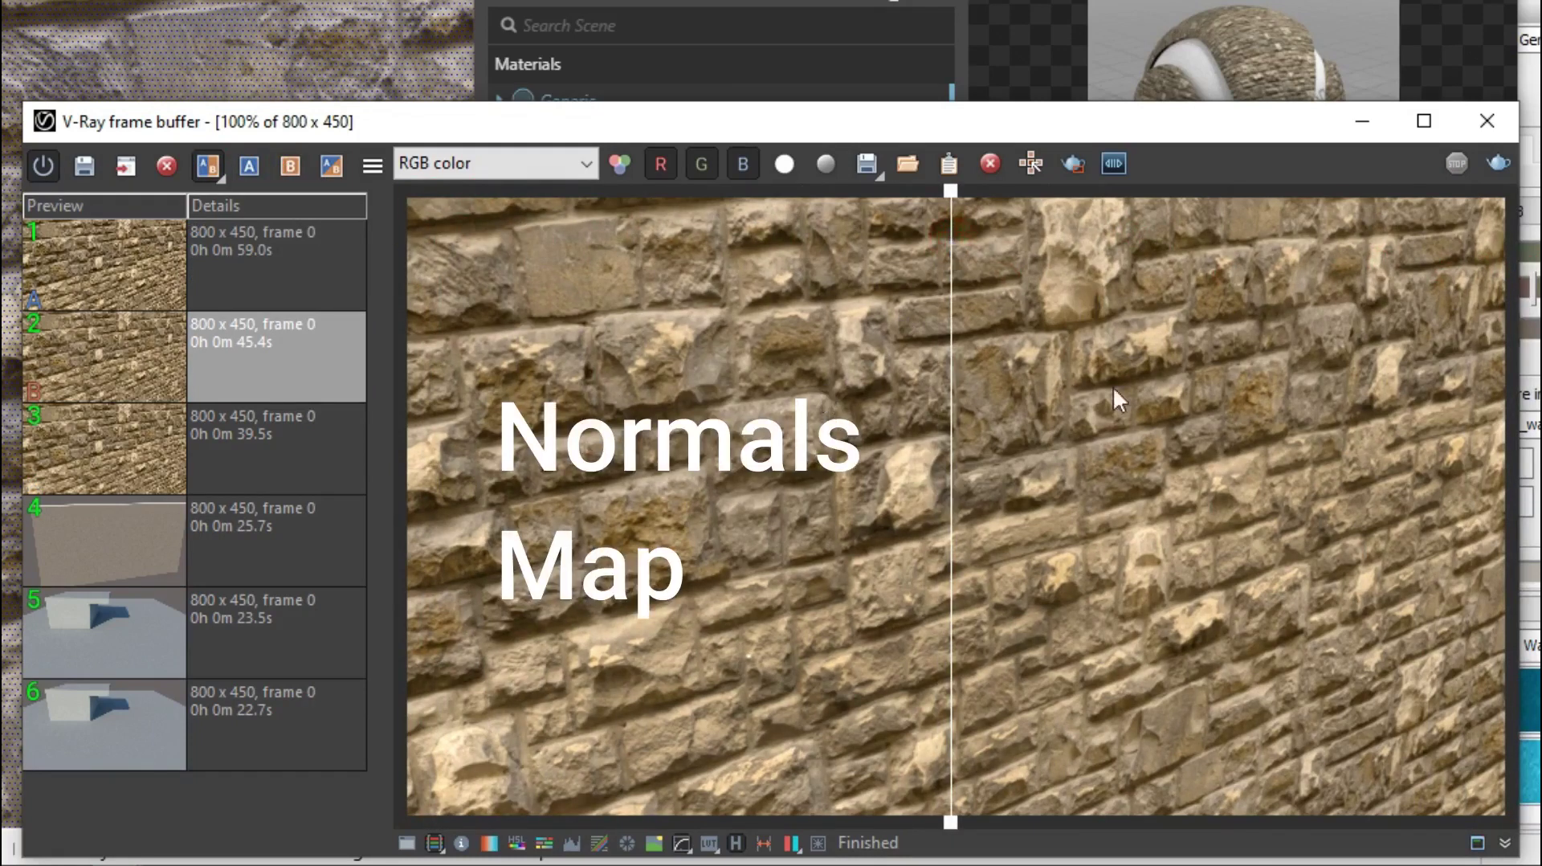
{"action": "left_click_drag", "start_coordinate": [950, 189], "coordinate": [1000, 302]}
{"action": "left_click", "coordinate": [208, 165]}
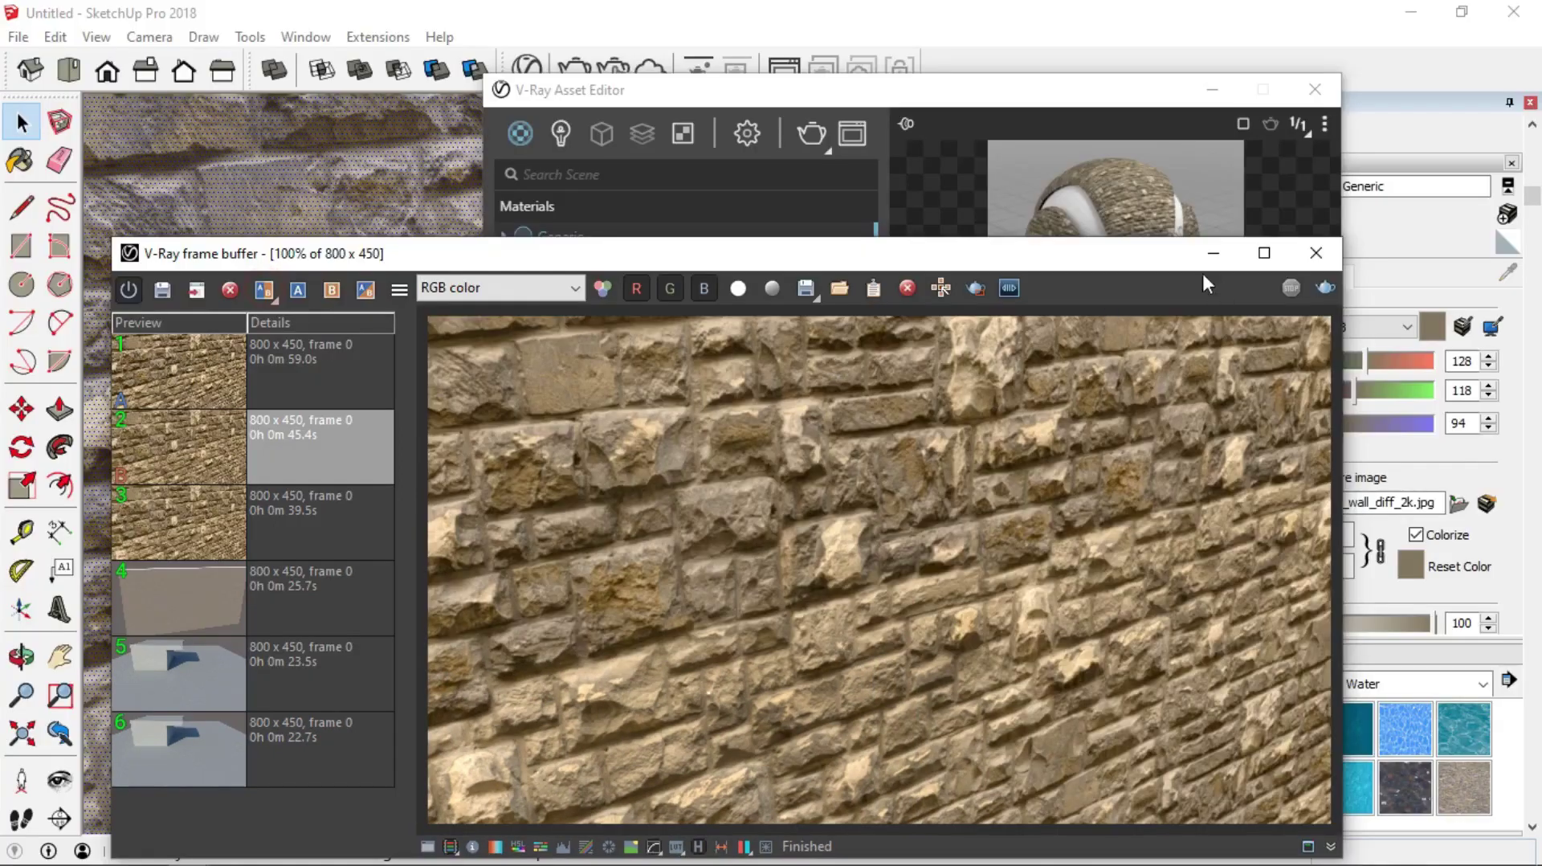
{"action": "left_click", "coordinate": [1211, 253]}
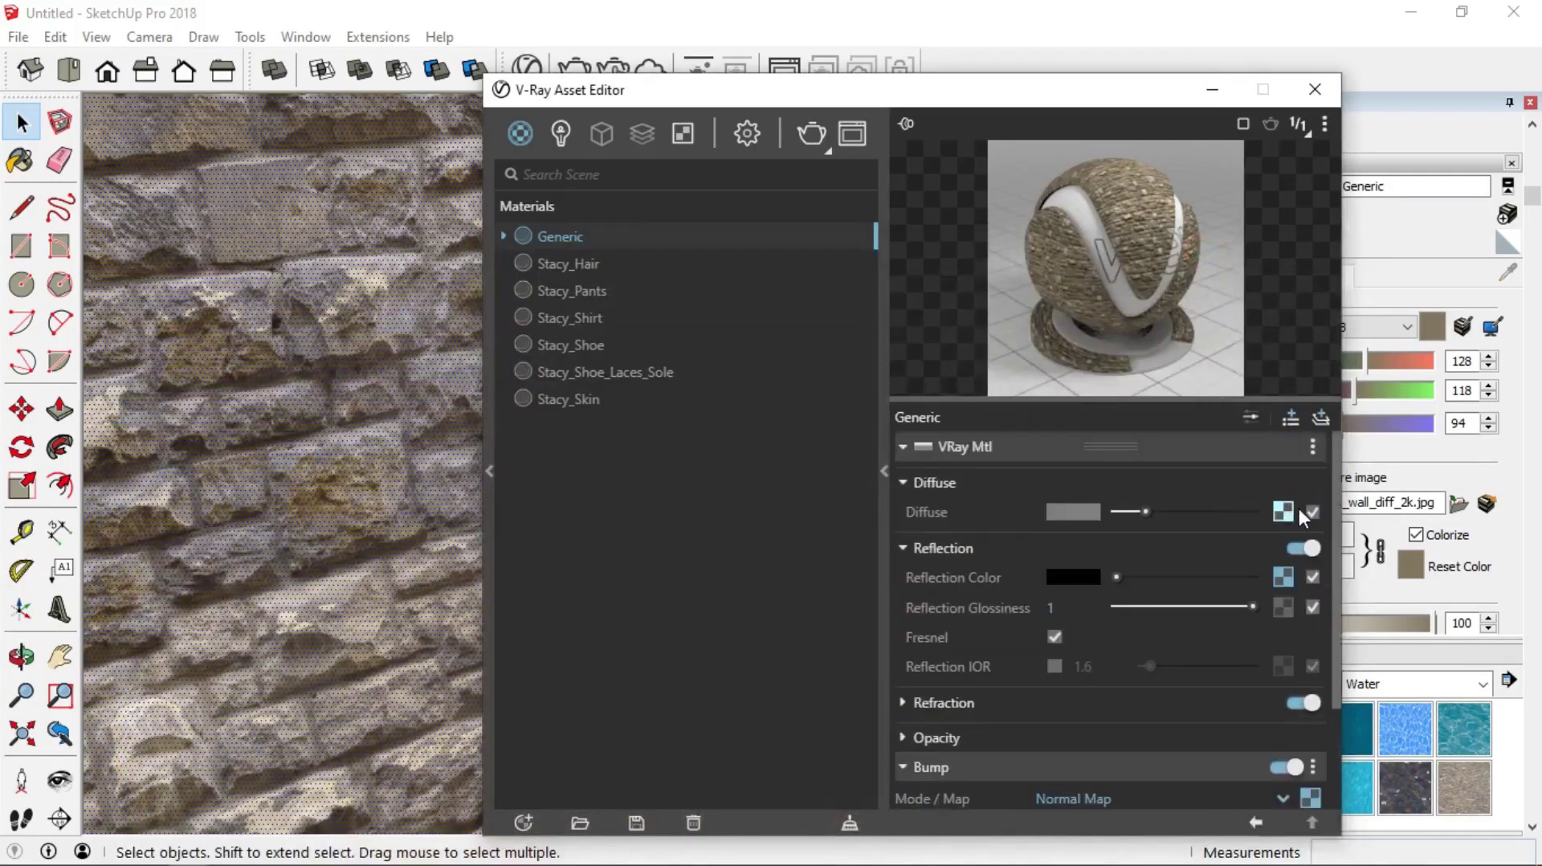
Step: Render the wall with the Generic material's diffuse texture disabled to examine the normal map alone, and re-enable the texture
{"action": "left_click", "coordinate": [1312, 509]}
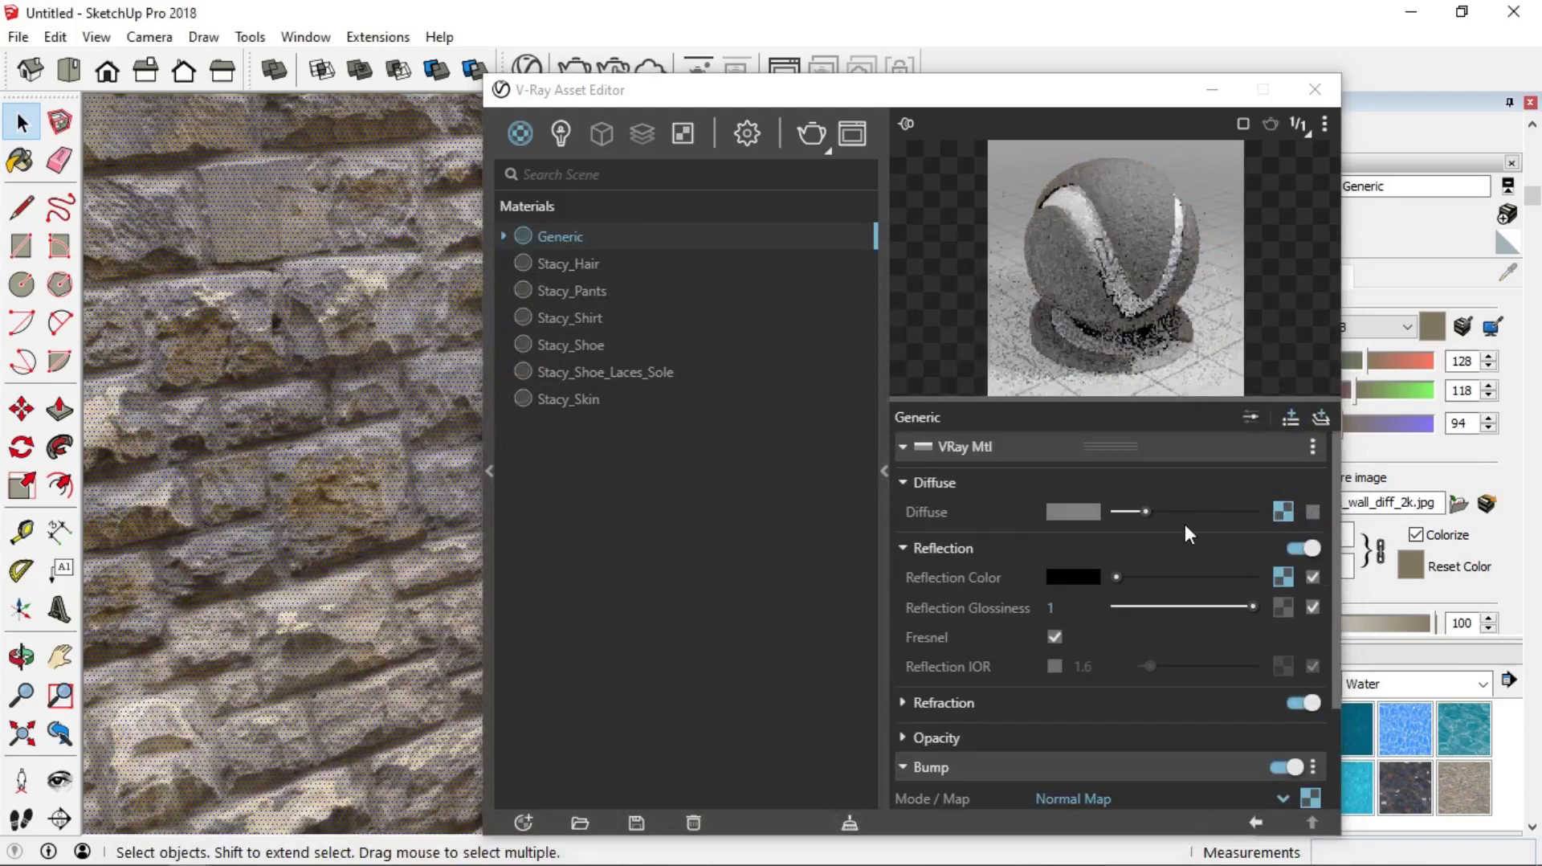
{"action": "left_click", "coordinate": [809, 132]}
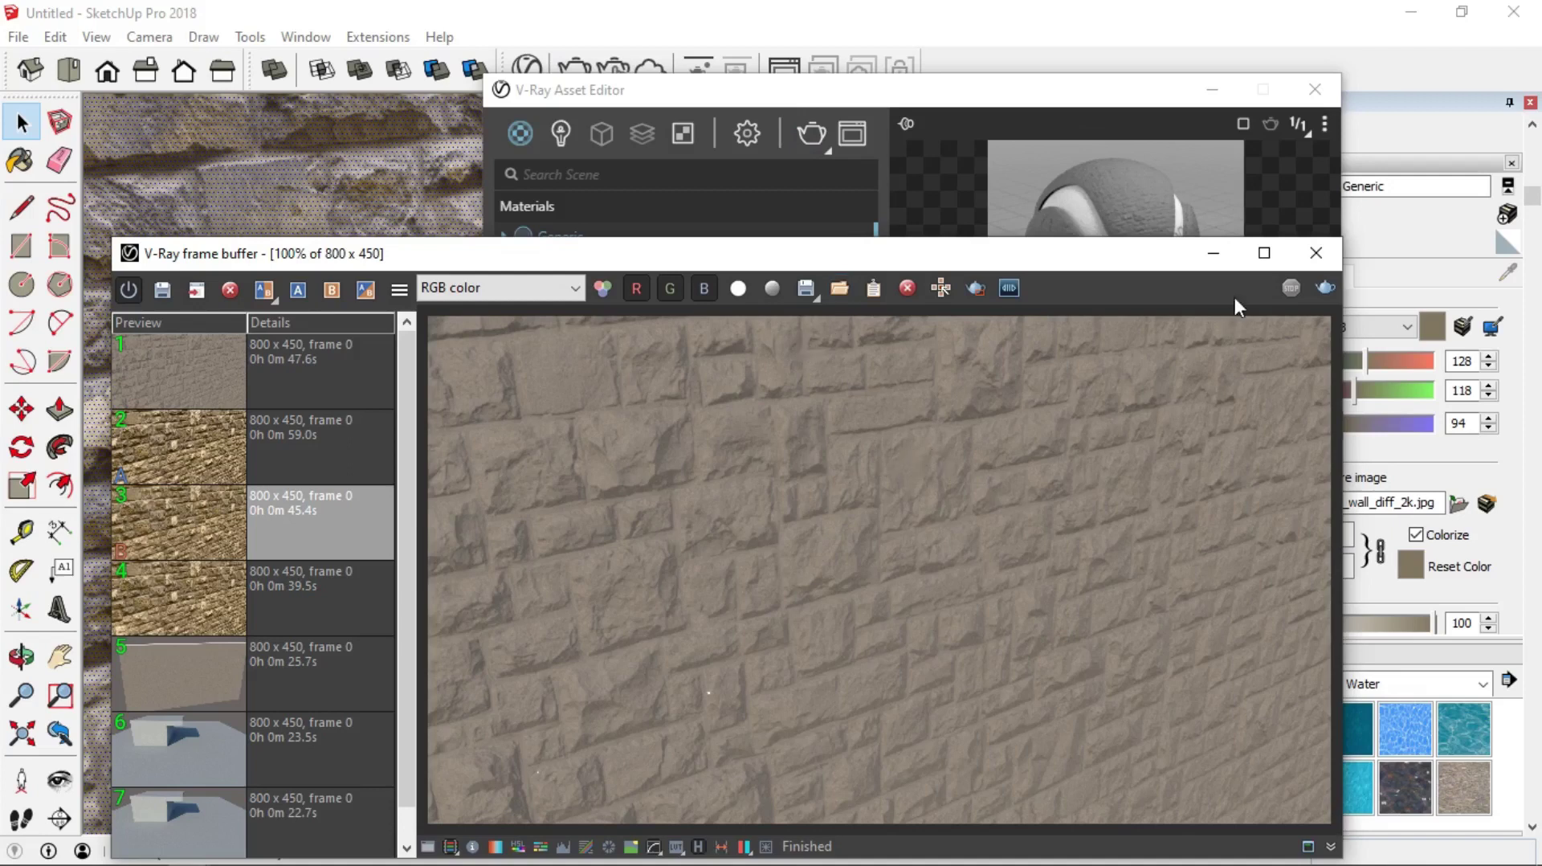
{"action": "left_click", "coordinate": [1214, 254]}
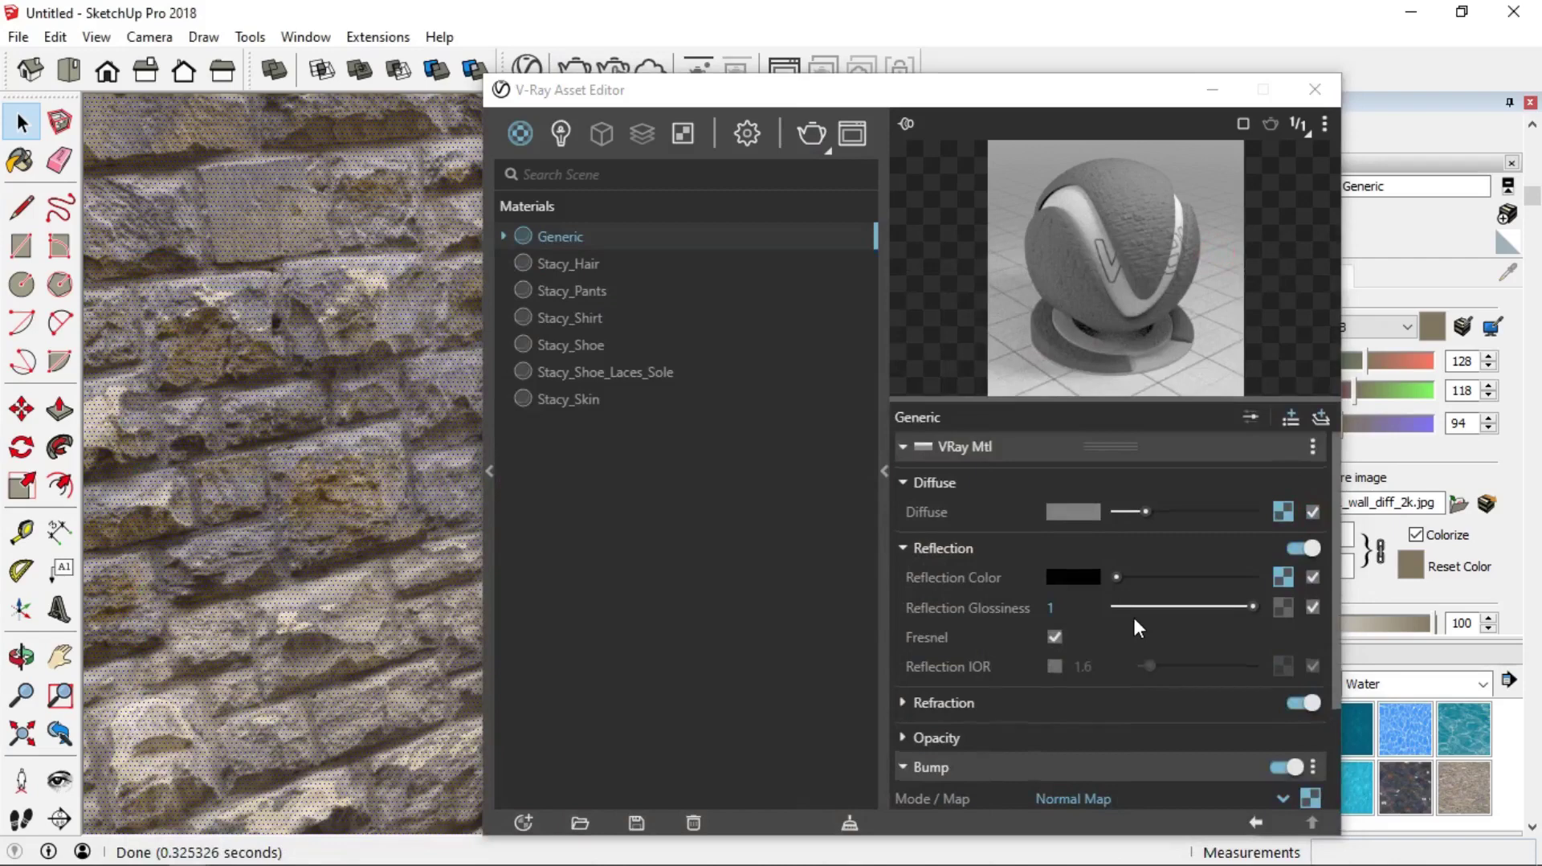
{"action": "scroll", "coordinate": [1133, 615], "scroll_direction": "down", "scroll_amount": 3}
Step: Draw a ground rectangle about 13' 3" by 12' 1" away from the wall and select its face
{"action": "left_click", "coordinate": [1212, 89]}
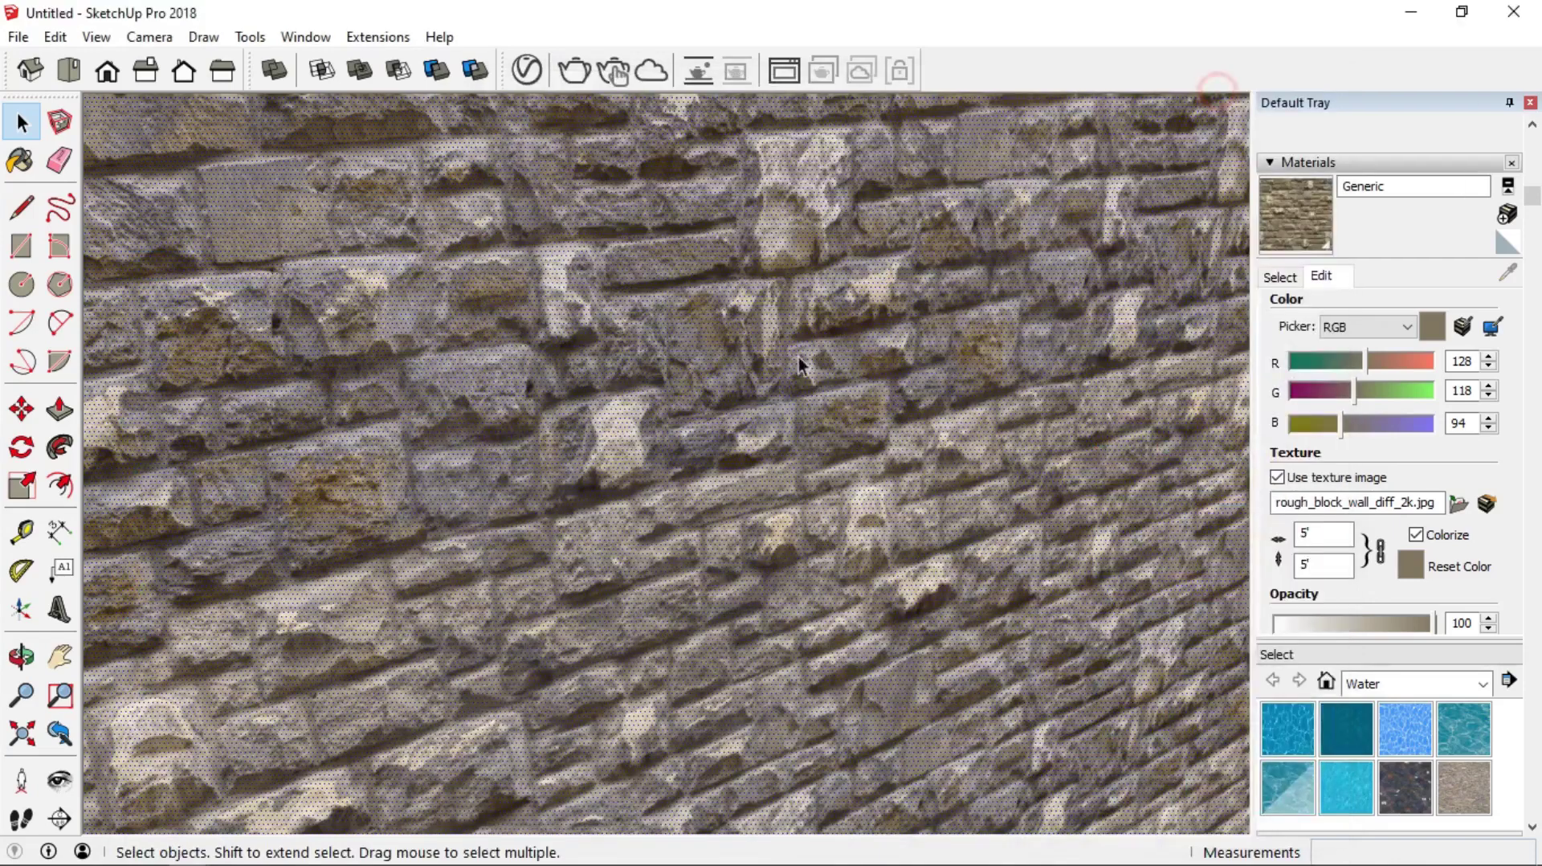
{"action": "scroll", "coordinate": [397, 435], "scroll_direction": "down", "scroll_amount": 5}
{"action": "scroll", "coordinate": [421, 425], "scroll_direction": "down", "scroll_amount": 5}
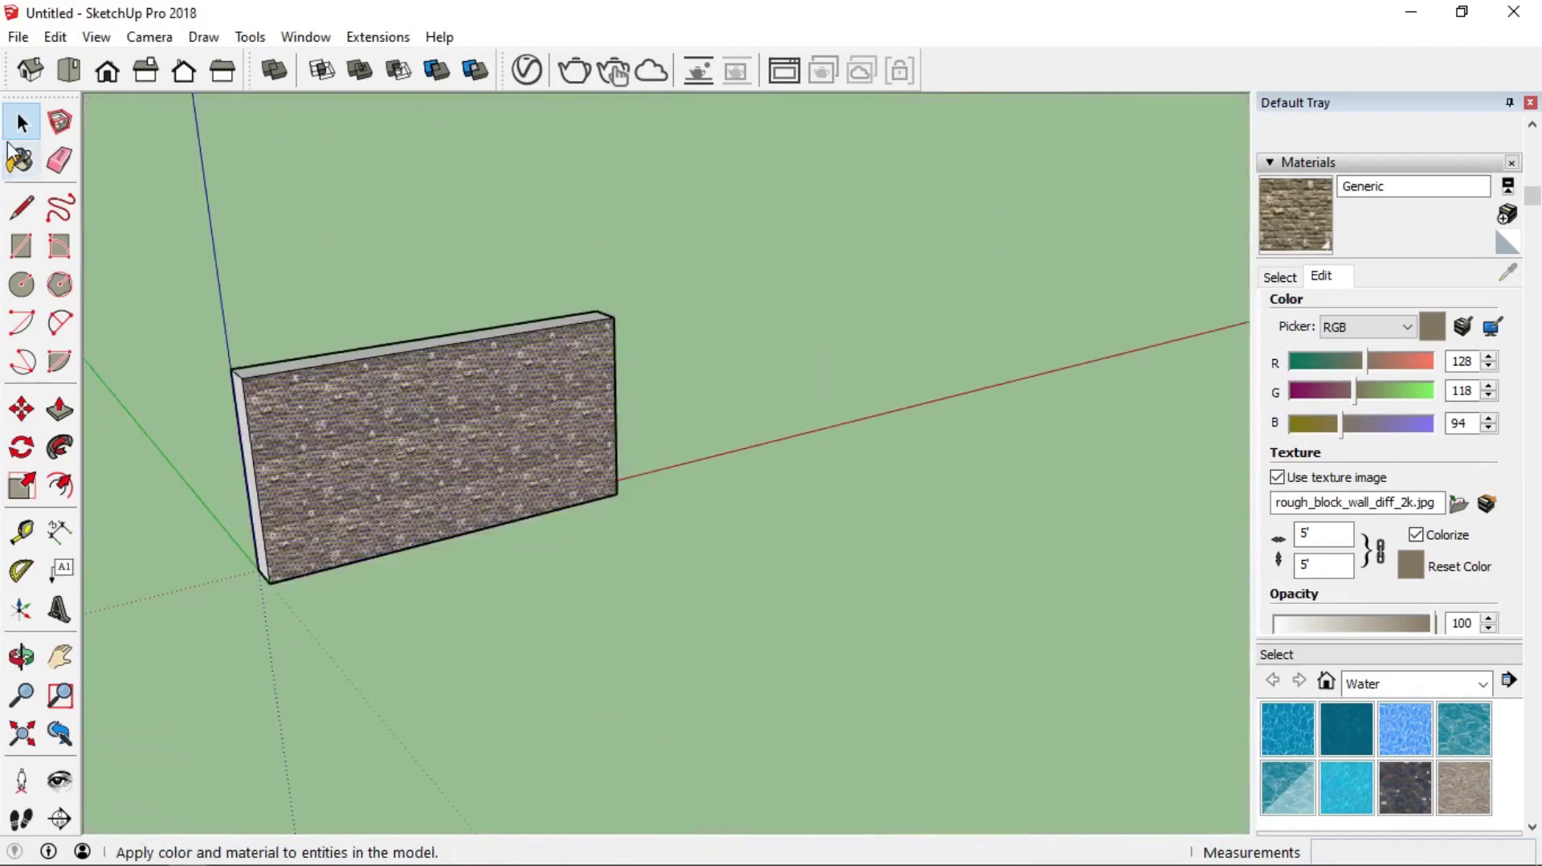
{"action": "middle_click_drag", "start_coordinate": [624, 729], "coordinate": [582, 628]}
{"action": "left_click", "coordinate": [21, 245]}
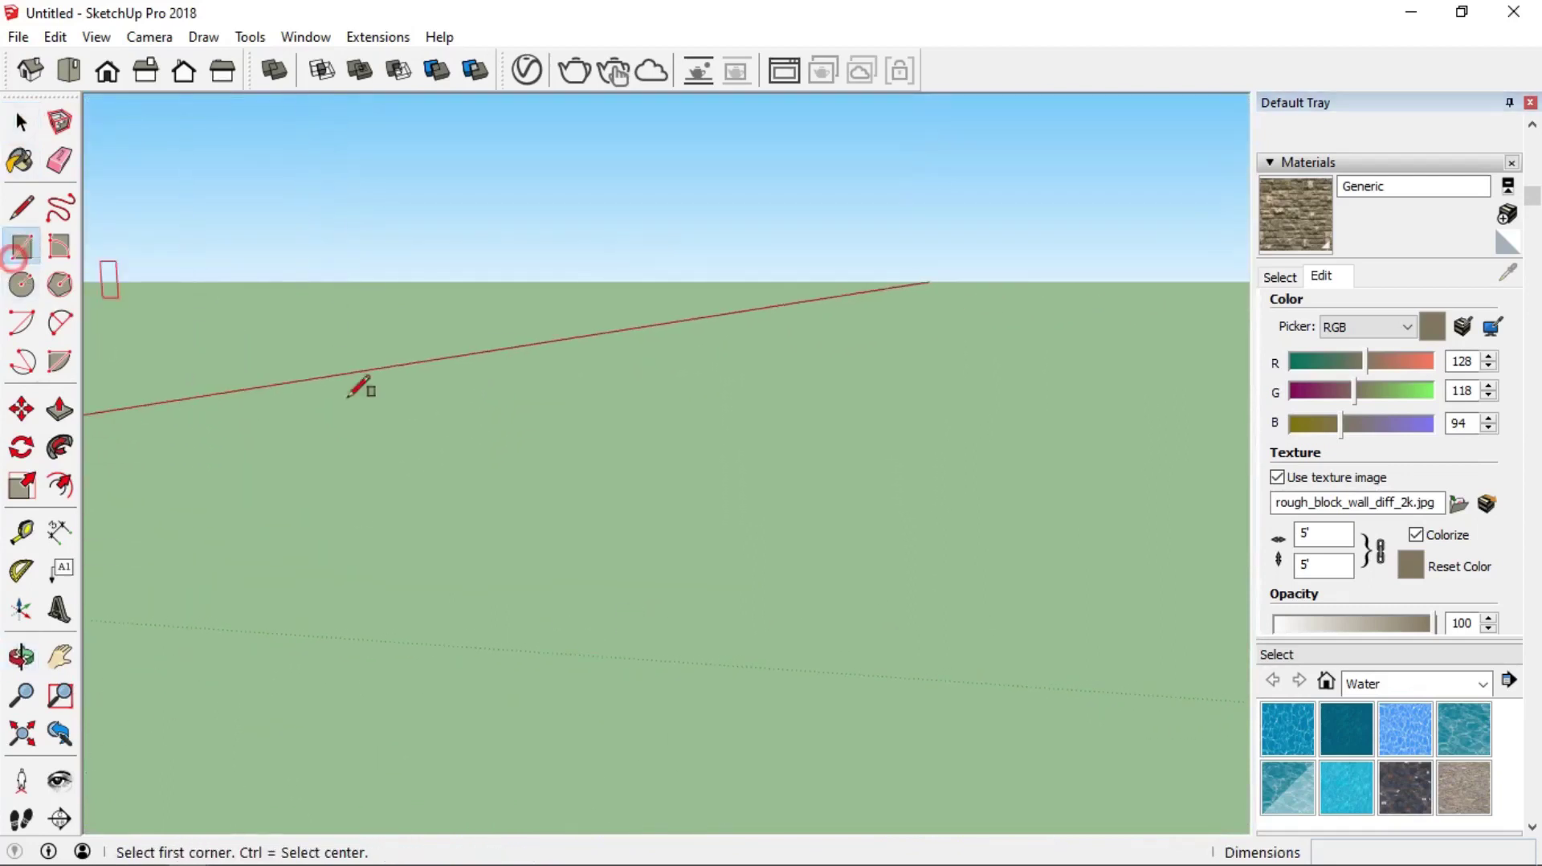
{"action": "left_click", "coordinate": [462, 526]}
{"action": "left_click", "coordinate": [726, 682]}
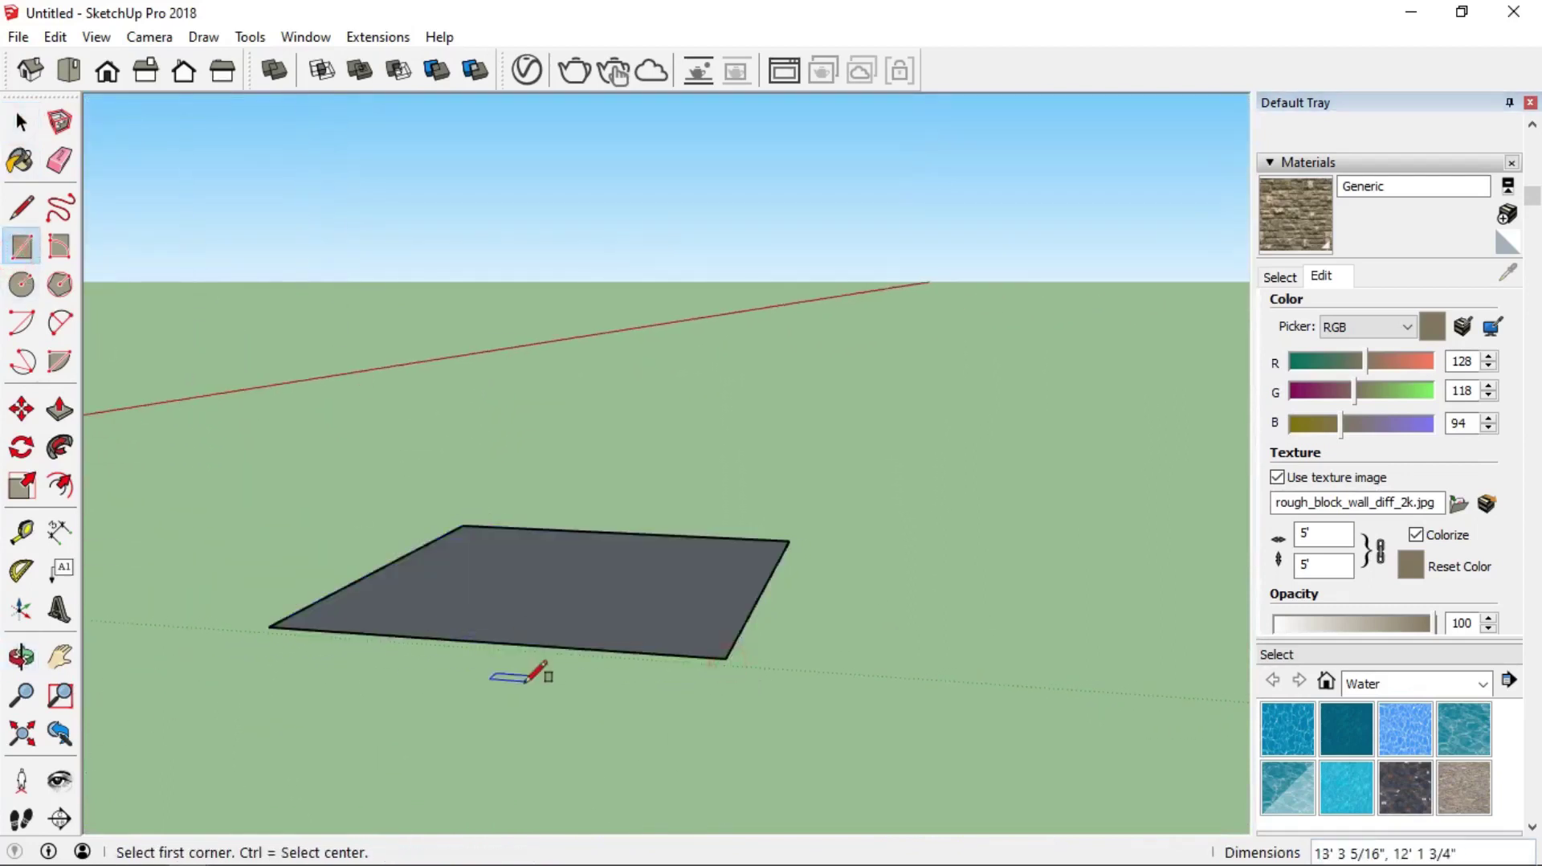
{"action": "scroll", "coordinate": [563, 646], "scroll_direction": "up", "scroll_amount": 4}
{"action": "middle_click_drag", "start_coordinate": [714, 452], "coordinate": [688, 492]}
{"action": "left_click", "coordinate": [20, 121]}
{"action": "left_click", "coordinate": [459, 272]}
Step: Create a new Generic V-Ray material and rename it Displacement
{"action": "left_click", "coordinate": [527, 77]}
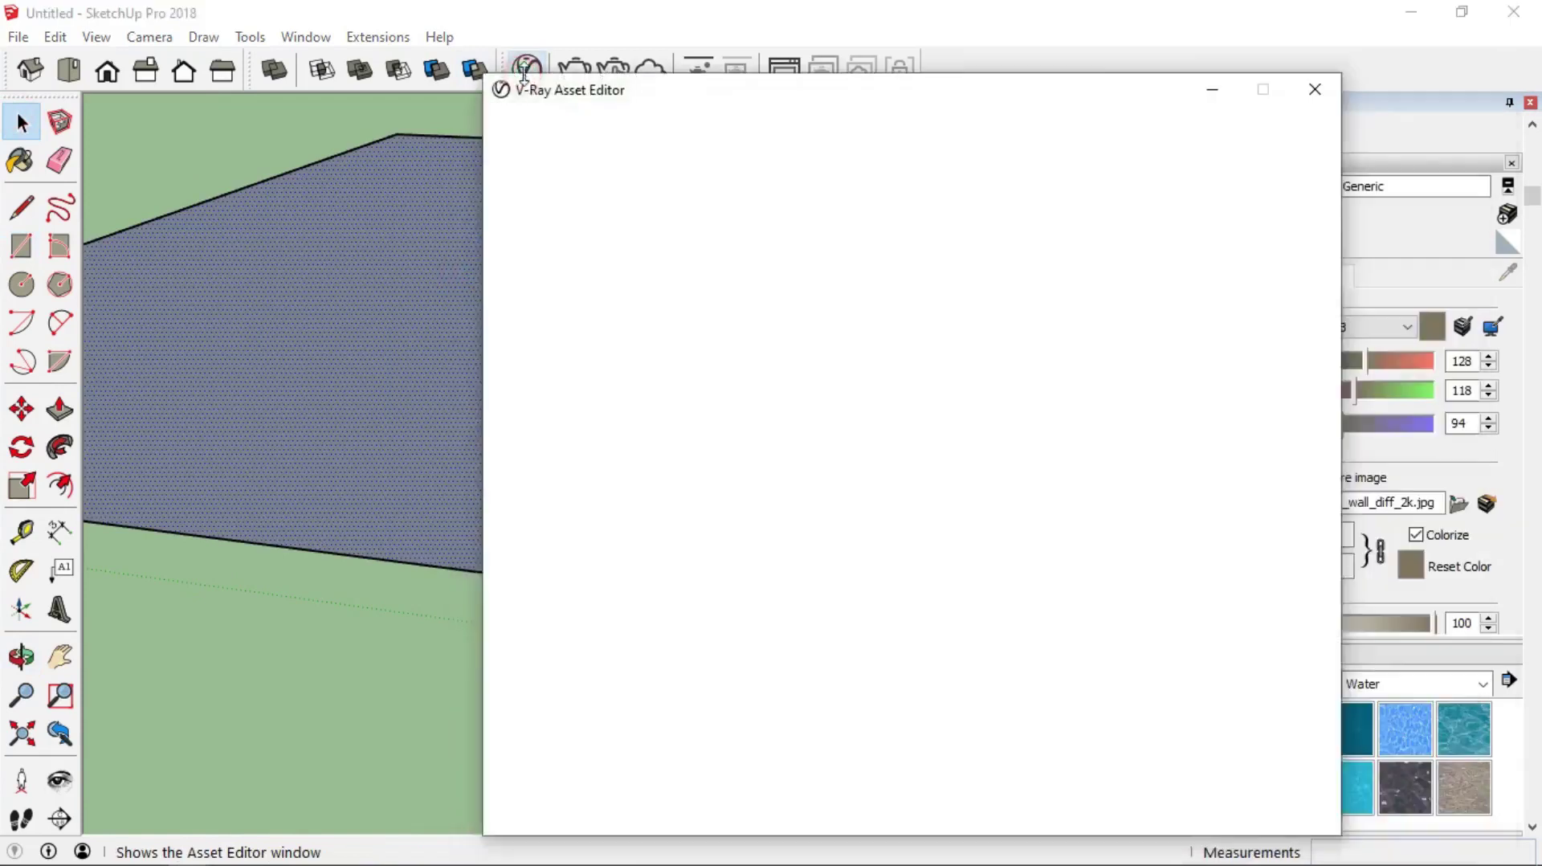
{"action": "left_click_drag", "start_coordinate": [788, 99], "coordinate": [1057, 137]}
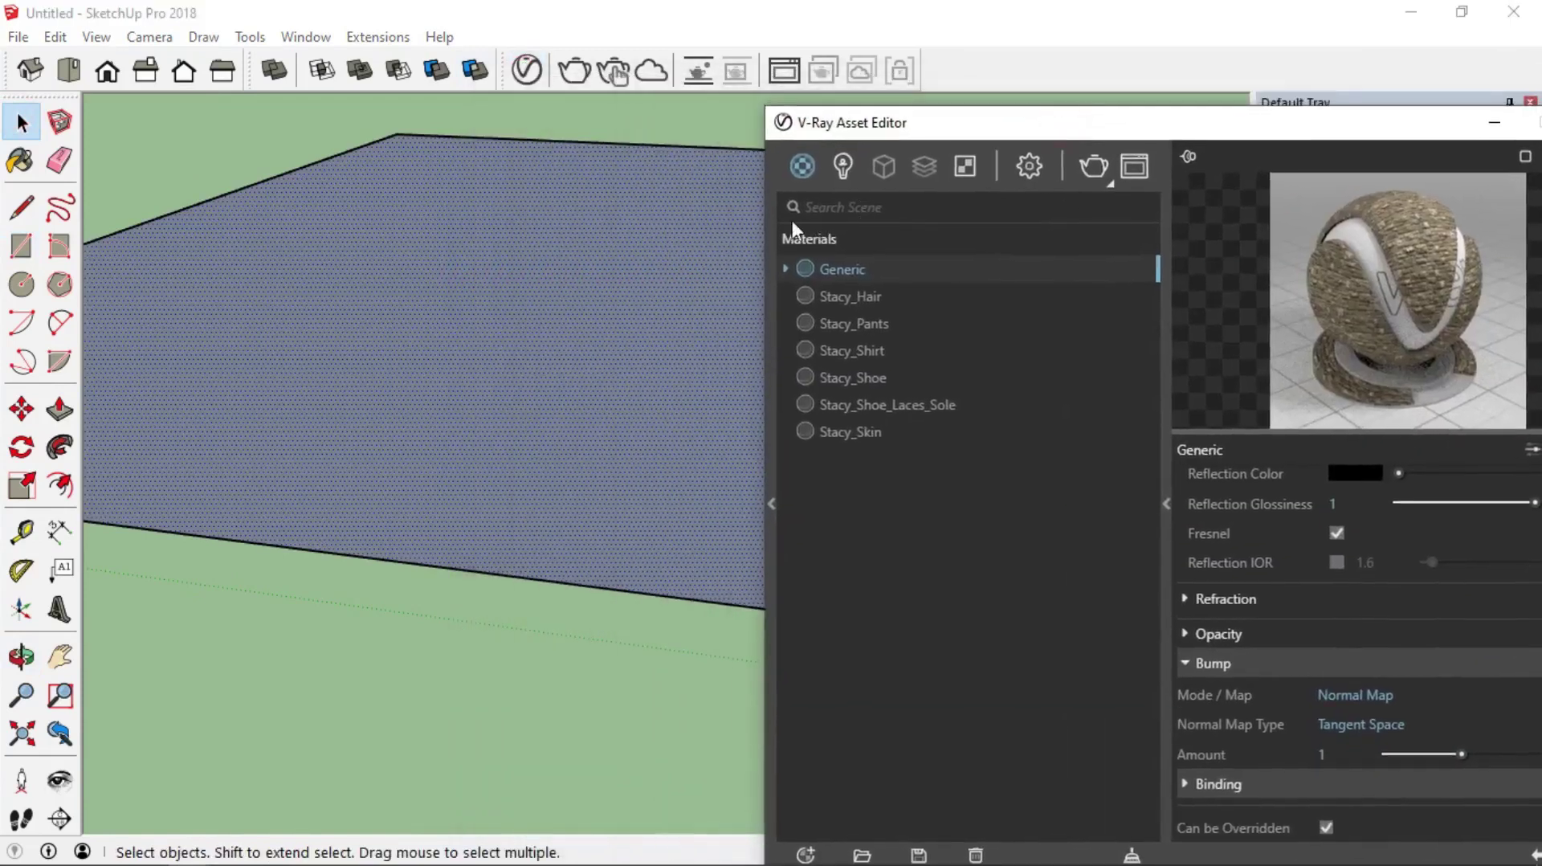
{"action": "left_click", "coordinate": [801, 164]}
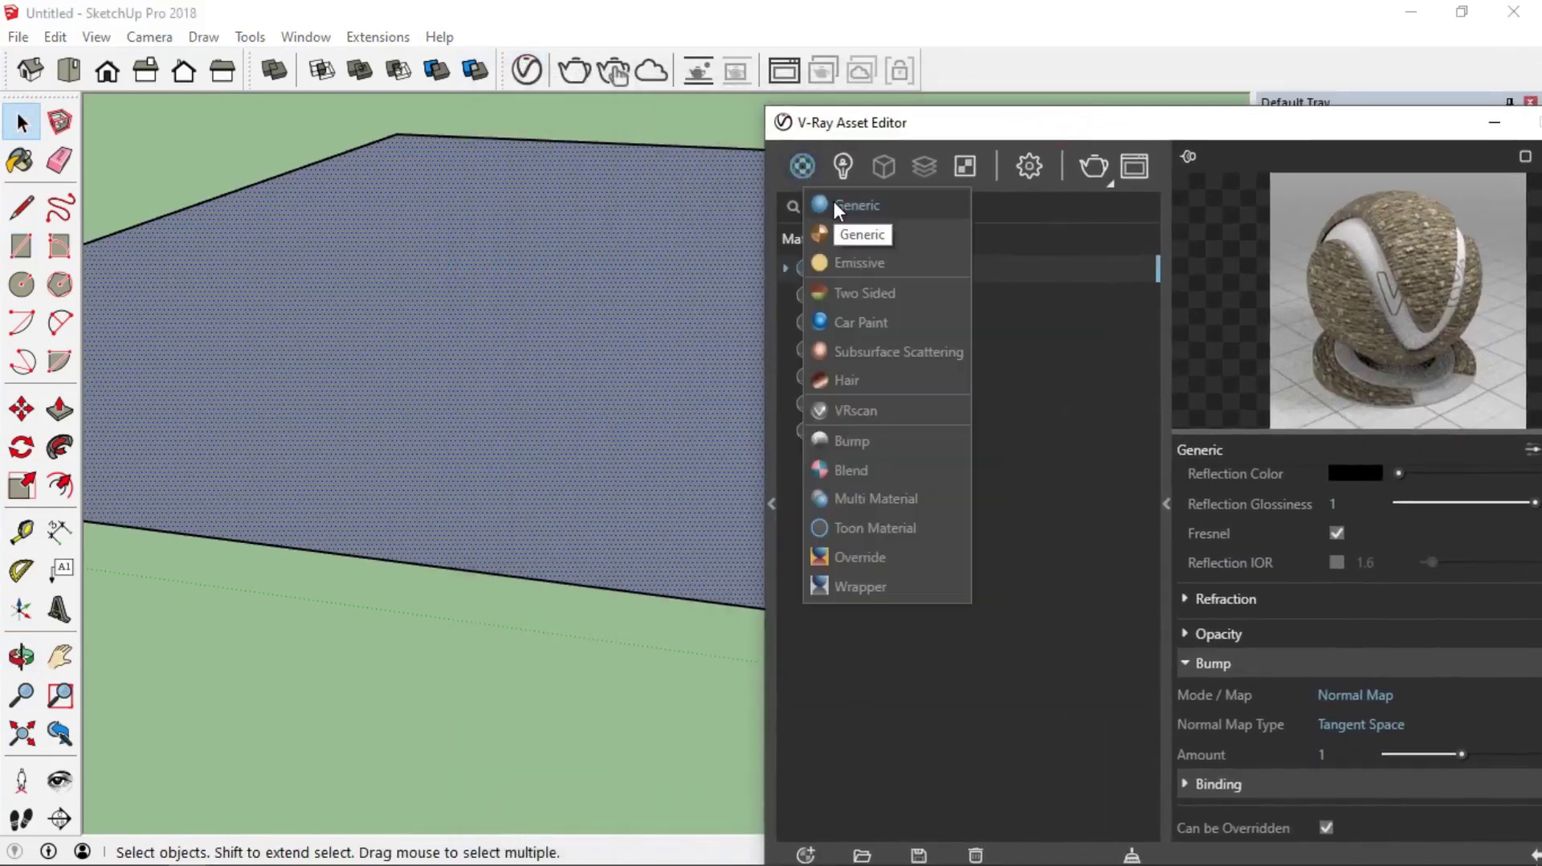
{"action": "left_click", "coordinate": [827, 205]}
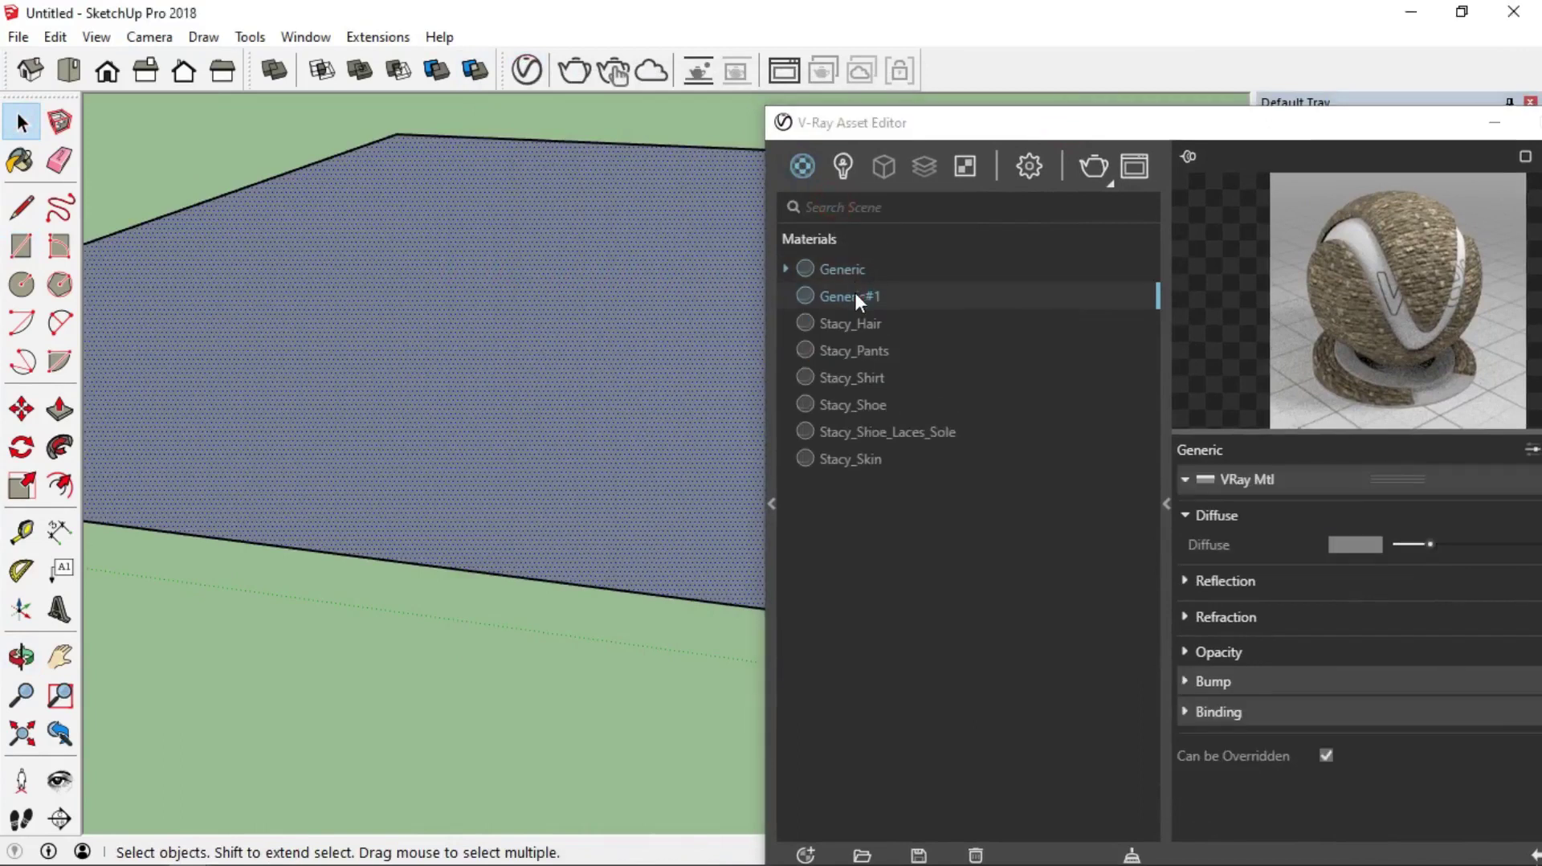
{"action": "double_click", "coordinate": [854, 294]}
{"action": "key", "text": "ctrl+a"}
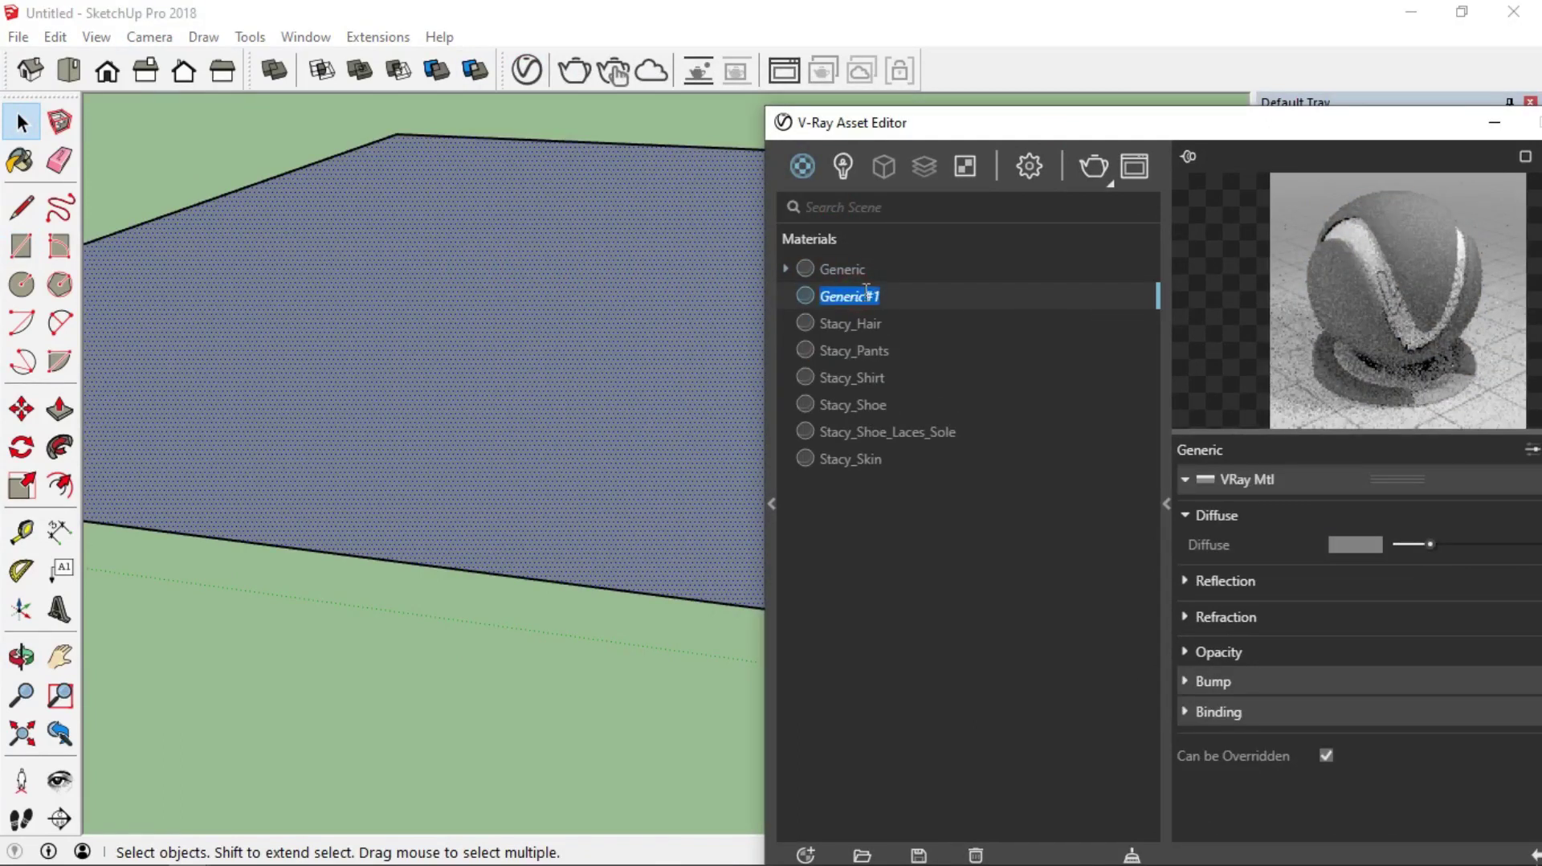
{"action": "type", "text": "Displ"}
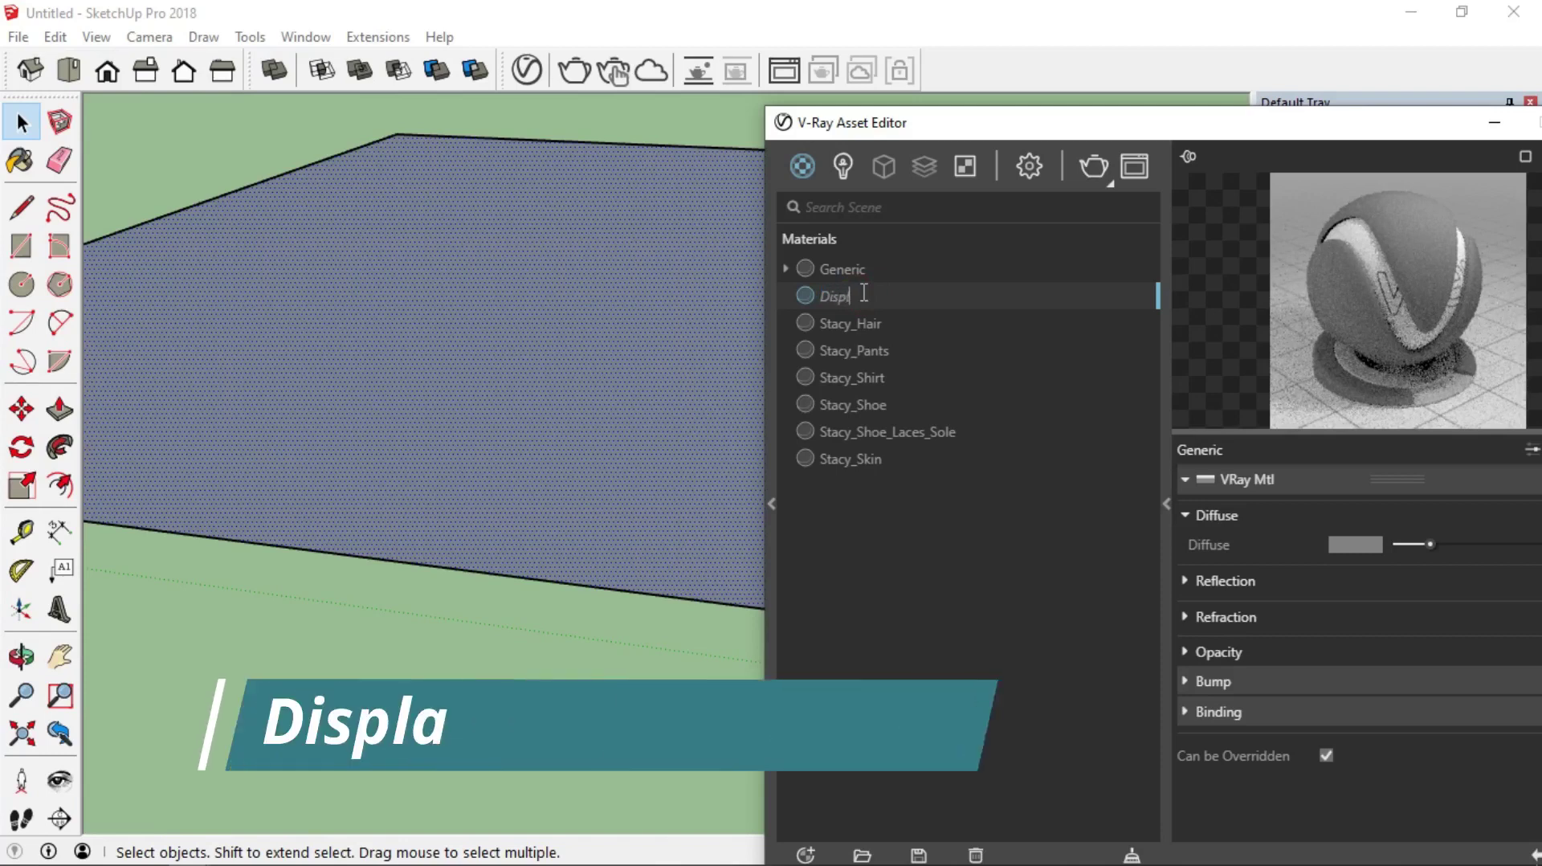
{"action": "type", "text": "acem"}
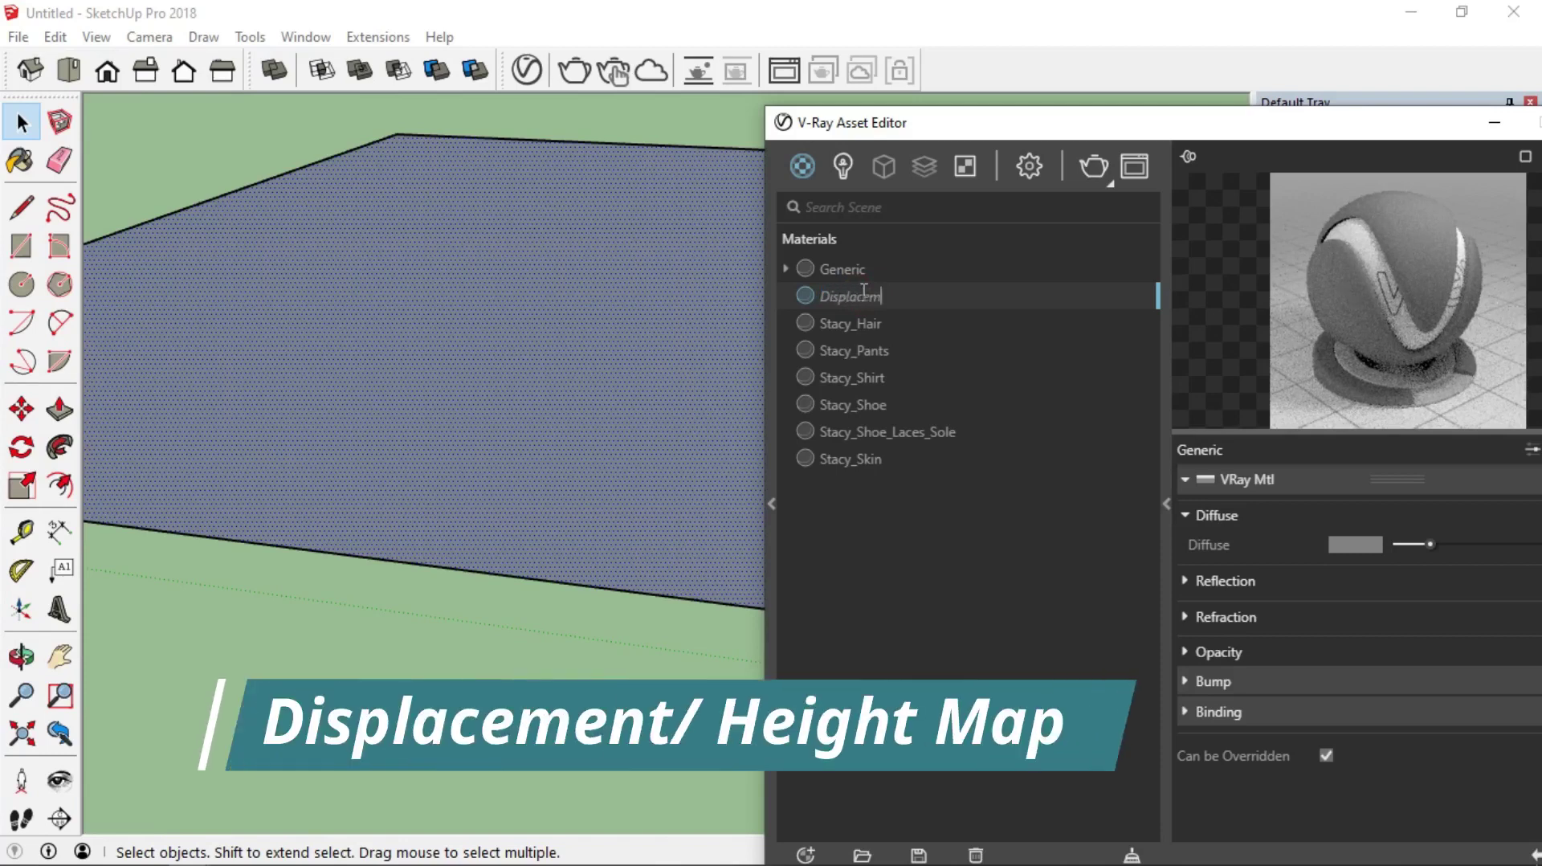
{"action": "type", "text": "ent"}
{"action": "key", "text": "Return"}
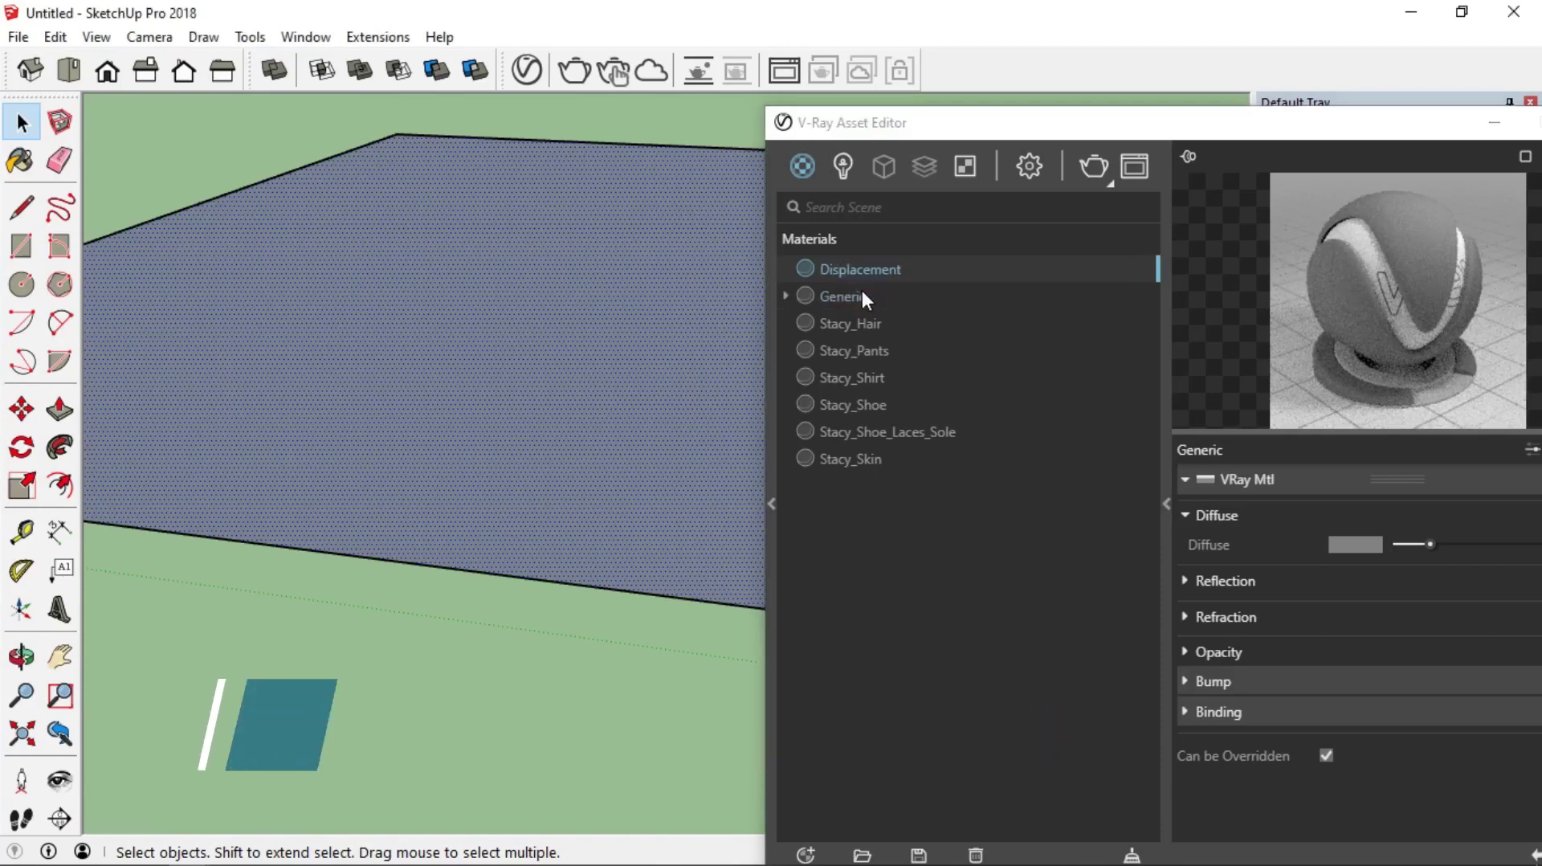
Step: Add a Displacement attribute to the Displacement material, enable it and expand its settings
{"action": "left_click_drag", "start_coordinate": [1042, 119], "coordinate": [851, 167]}
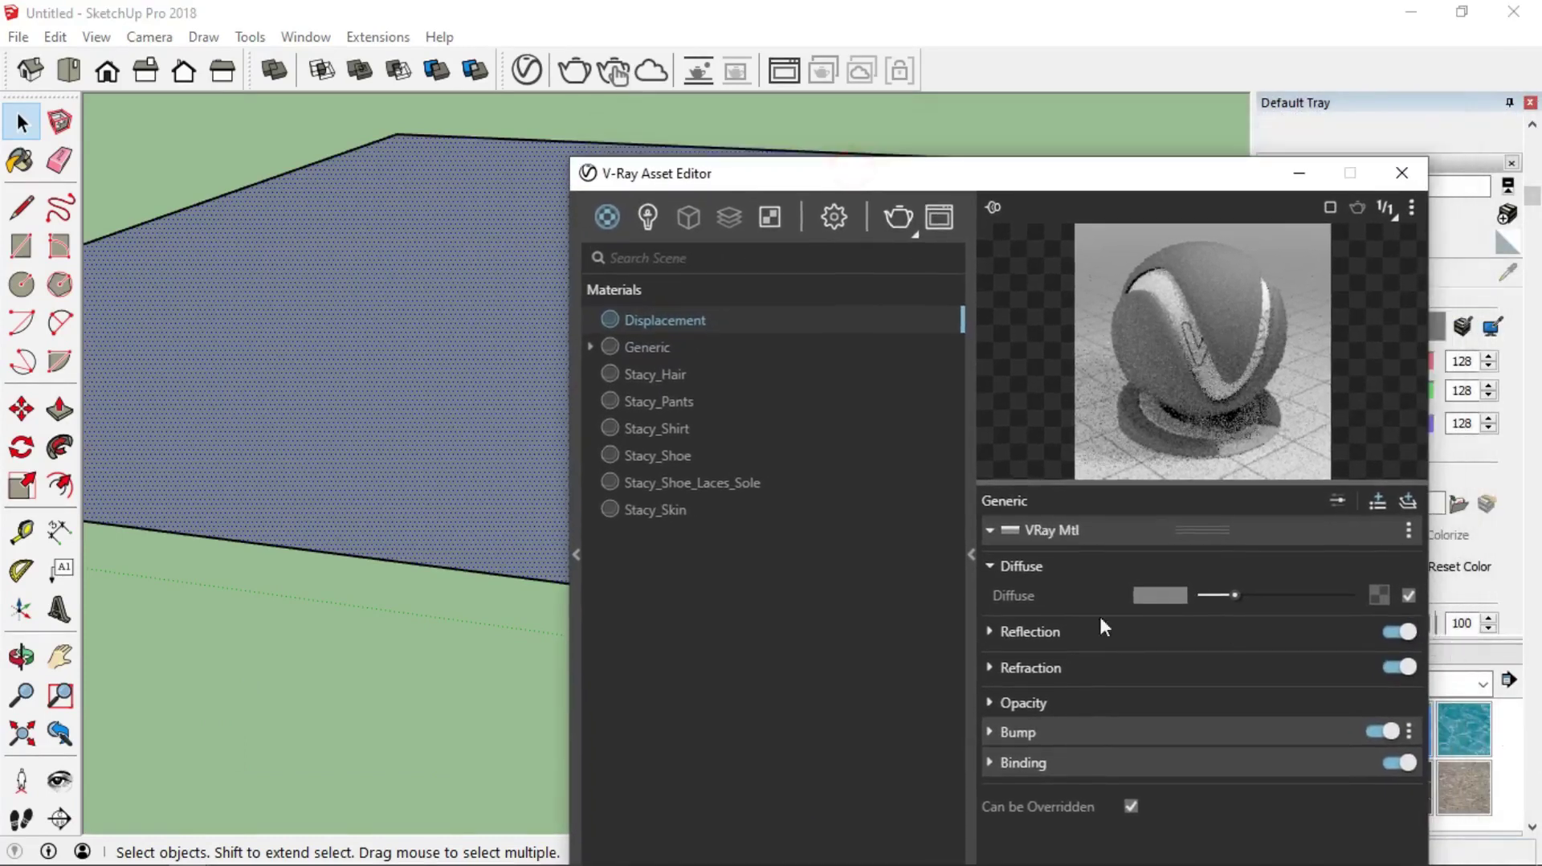
{"action": "left_click", "coordinate": [991, 567]}
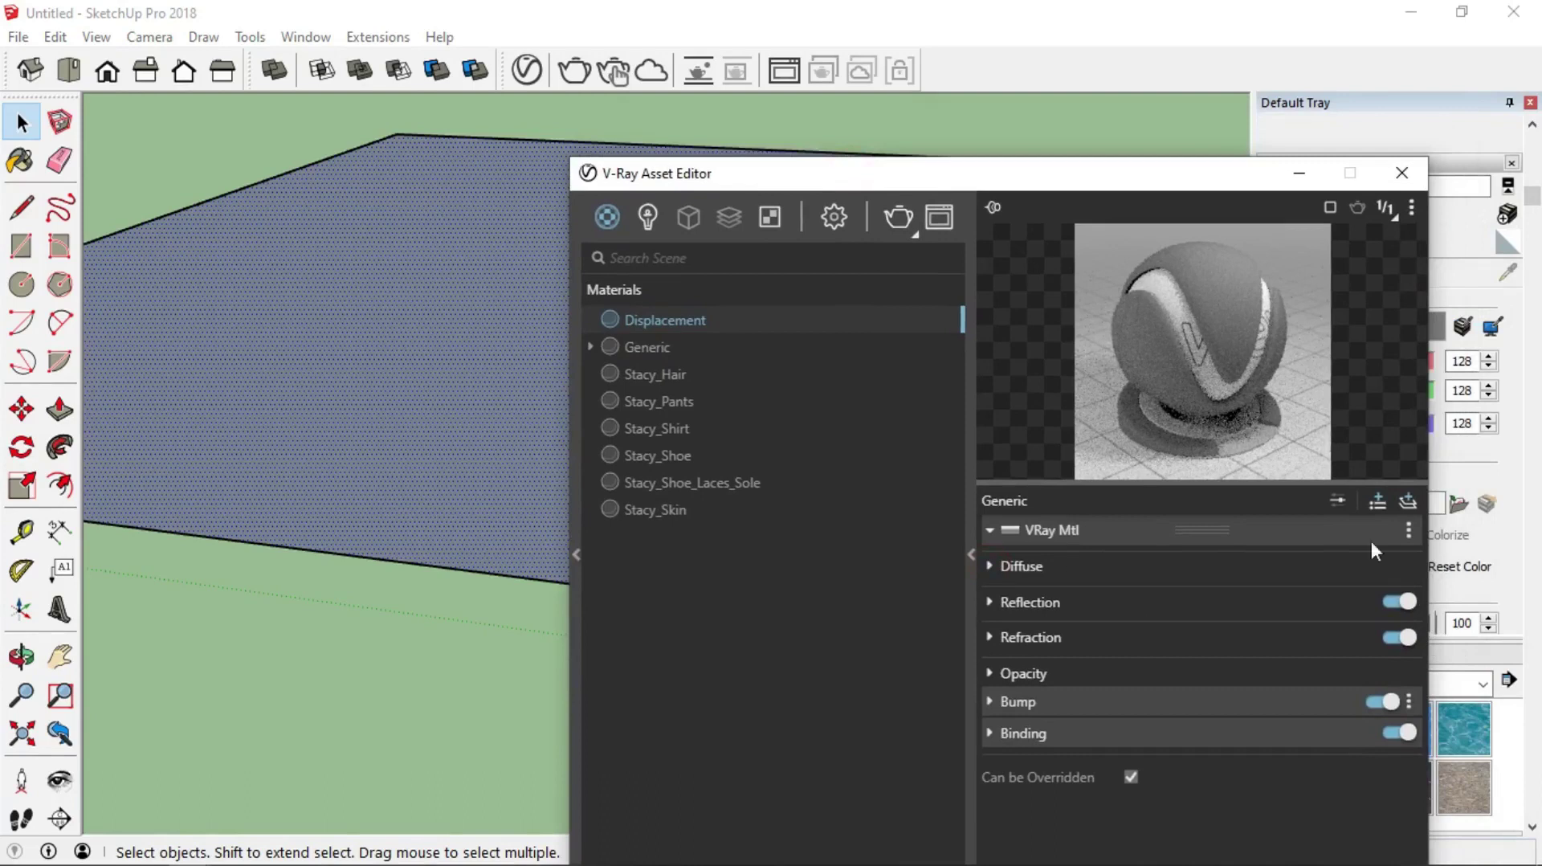
{"action": "left_click", "coordinate": [1379, 505]}
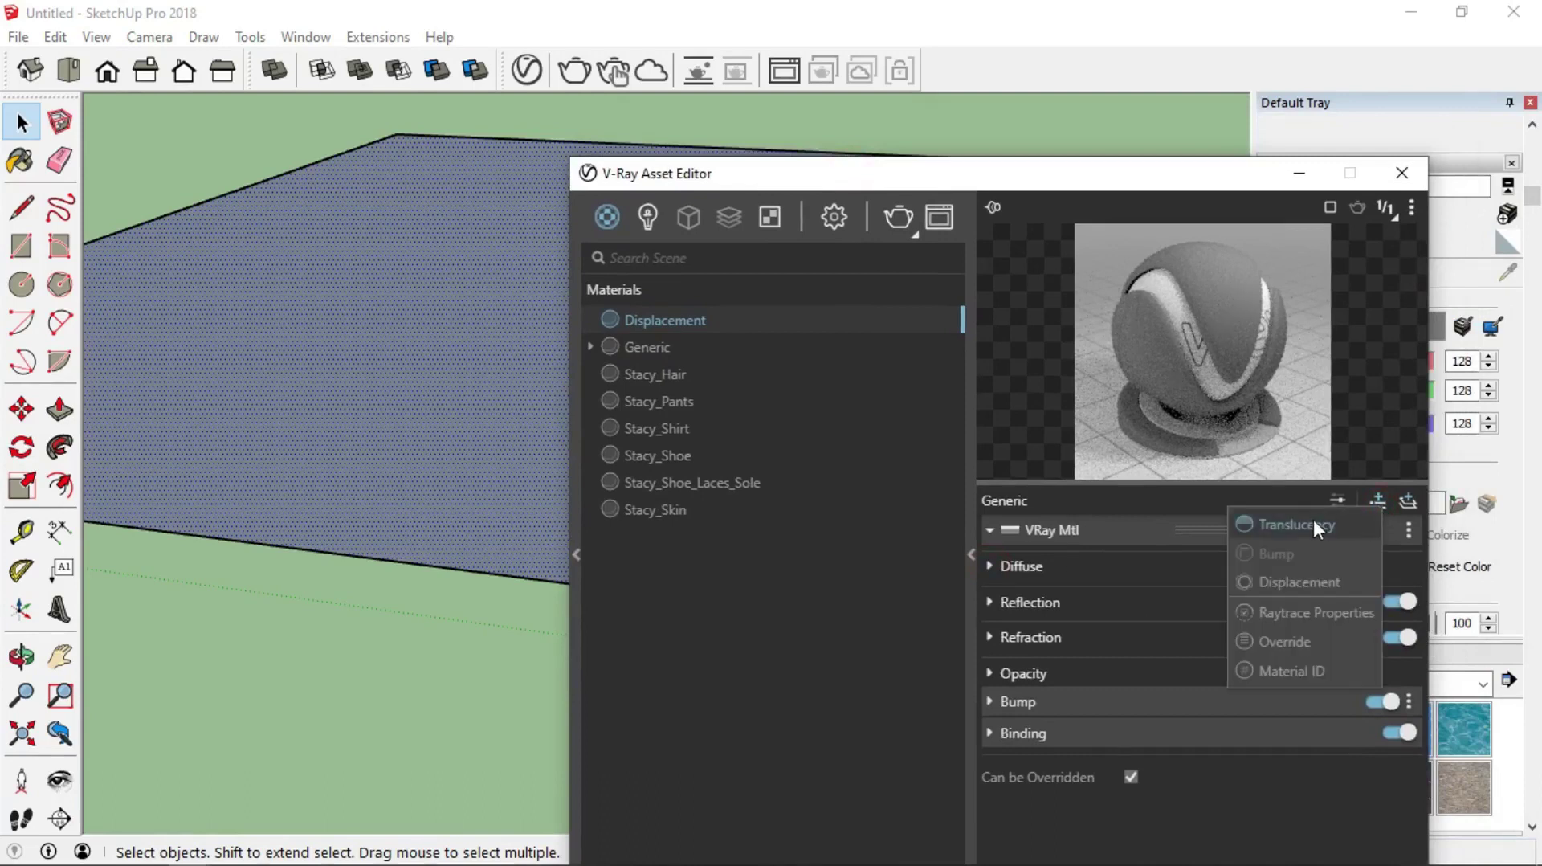
{"action": "left_click", "coordinate": [1302, 581]}
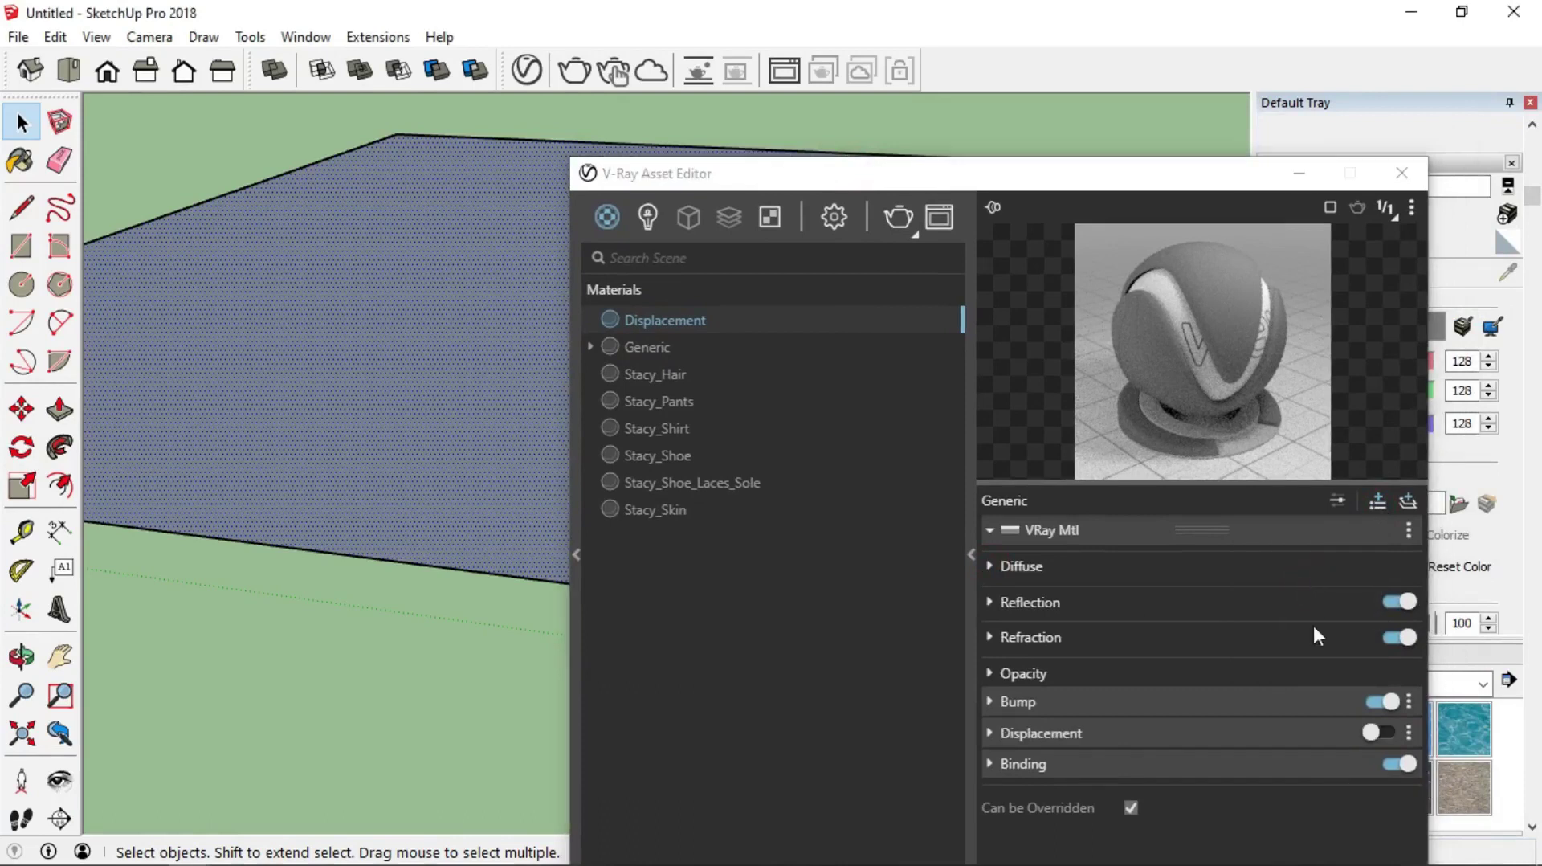
{"action": "left_click", "coordinate": [1382, 731]}
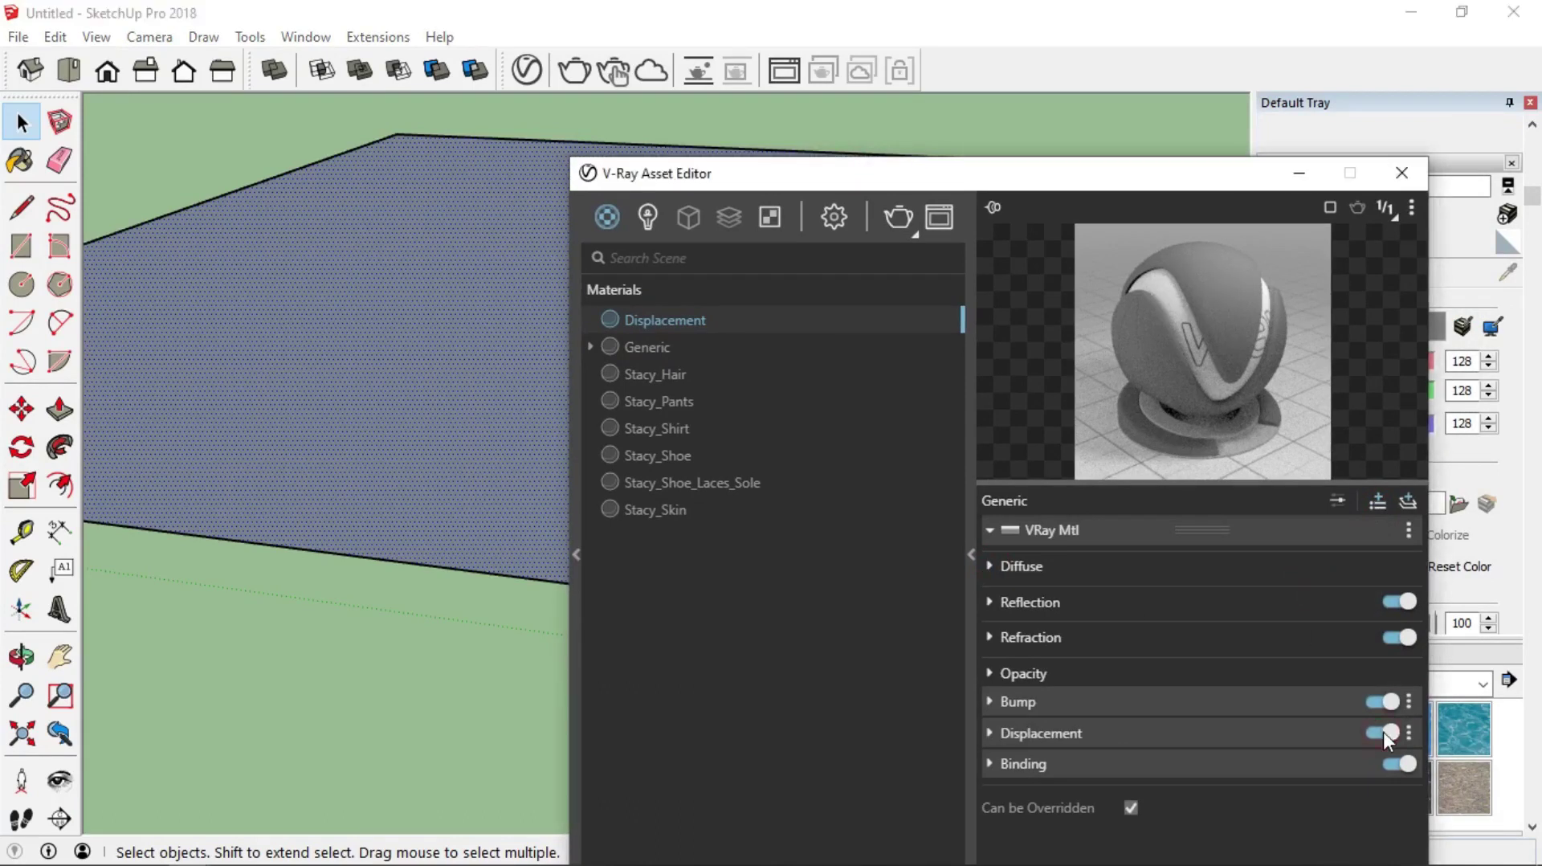
{"action": "left_click", "coordinate": [1054, 735]}
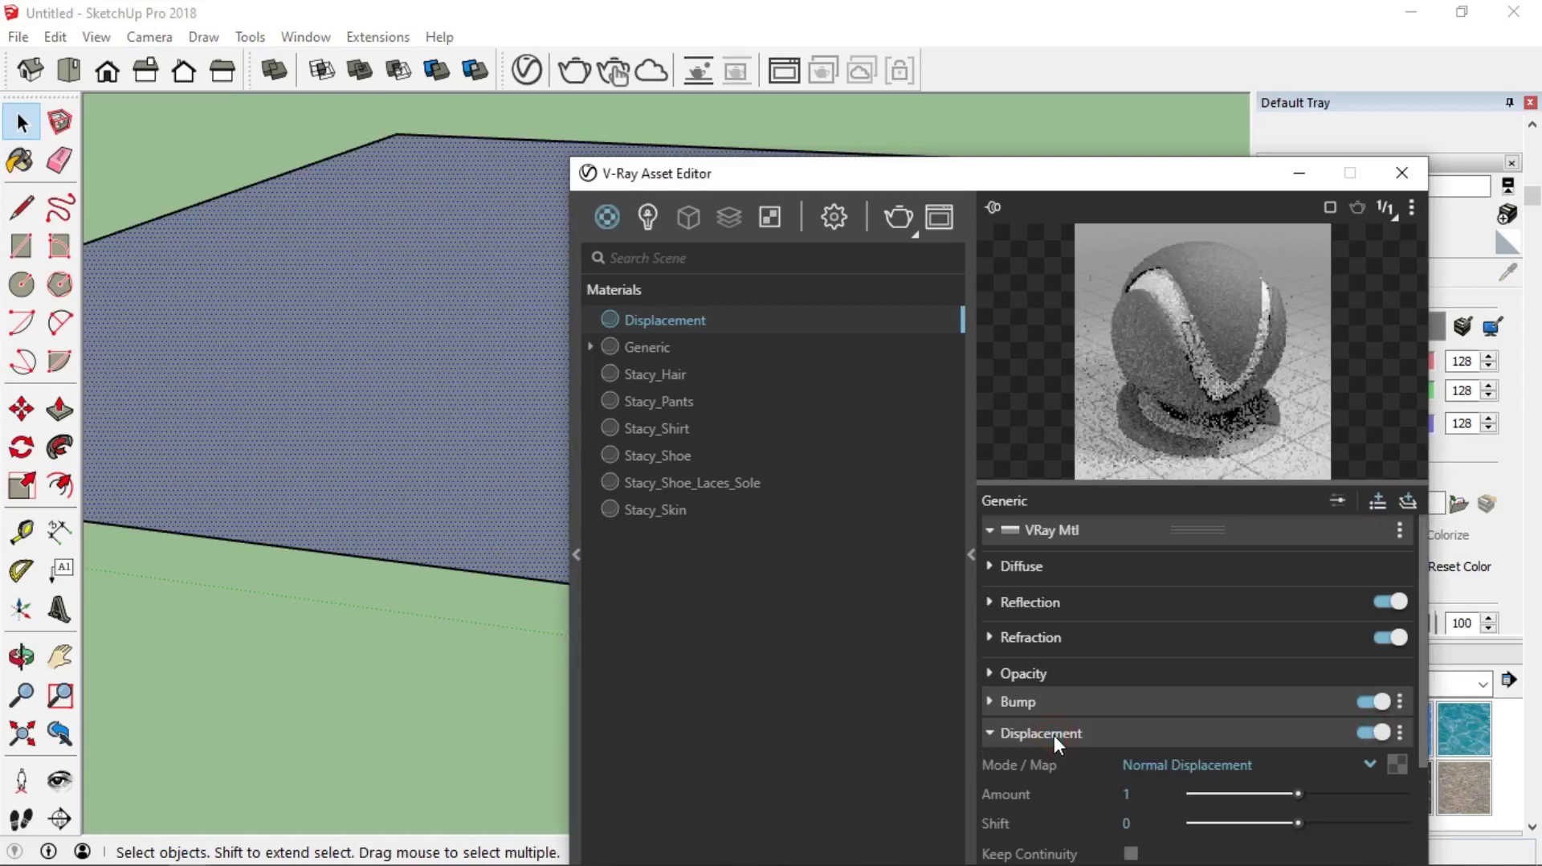
{"action": "left_click_drag", "start_coordinate": [1182, 156], "coordinate": [1140, 2]}
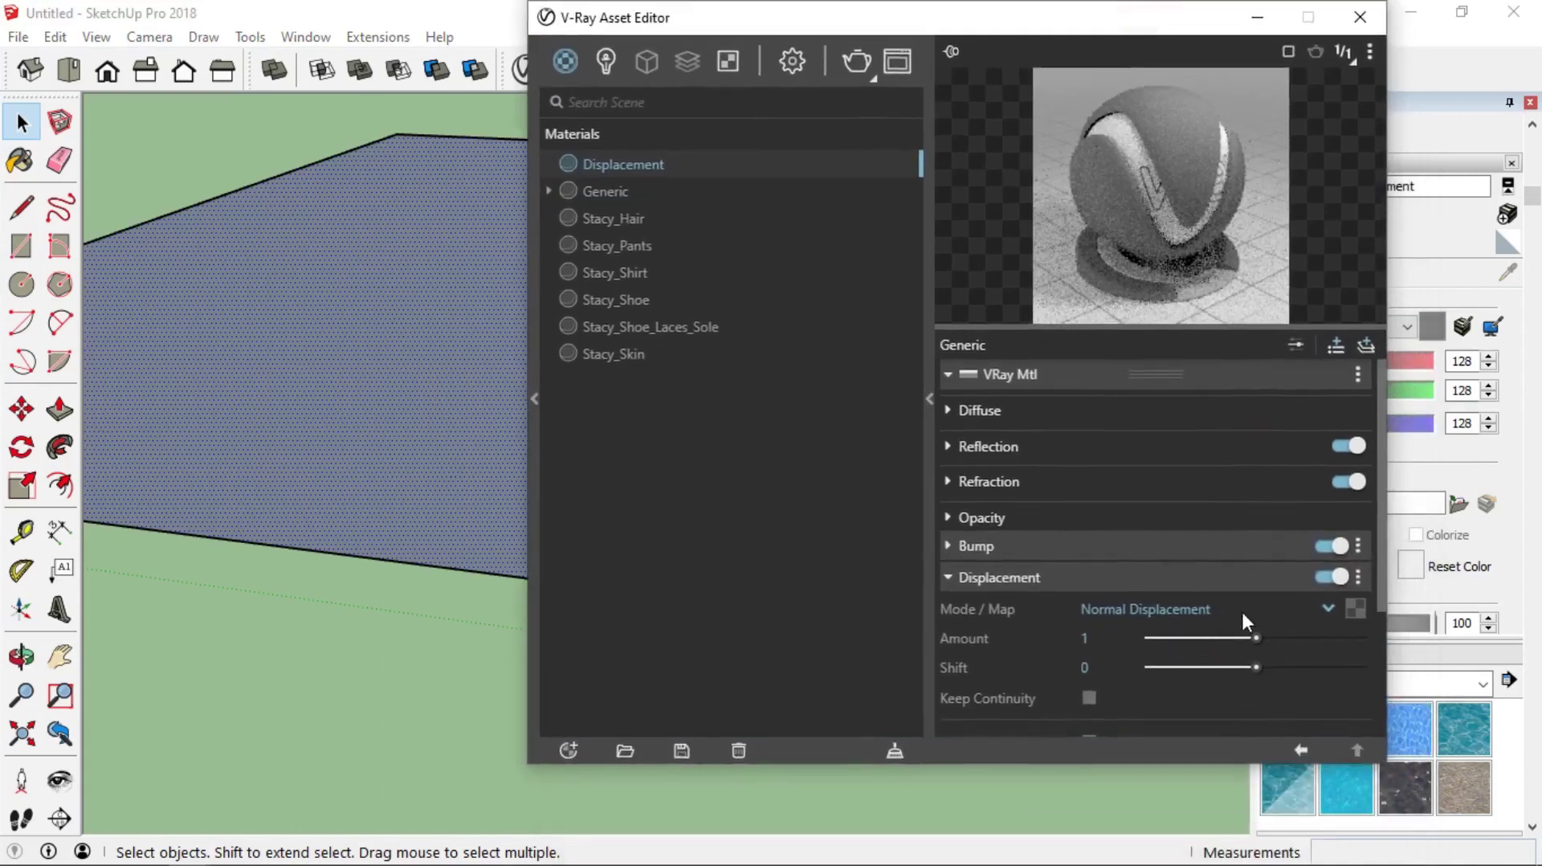
Step: Load rough_block_wall_disp_2k.jpg as the Displacement material's displacement map, with its color space set to Rendering Space (Linear)
{"action": "left_click", "coordinate": [1357, 607]}
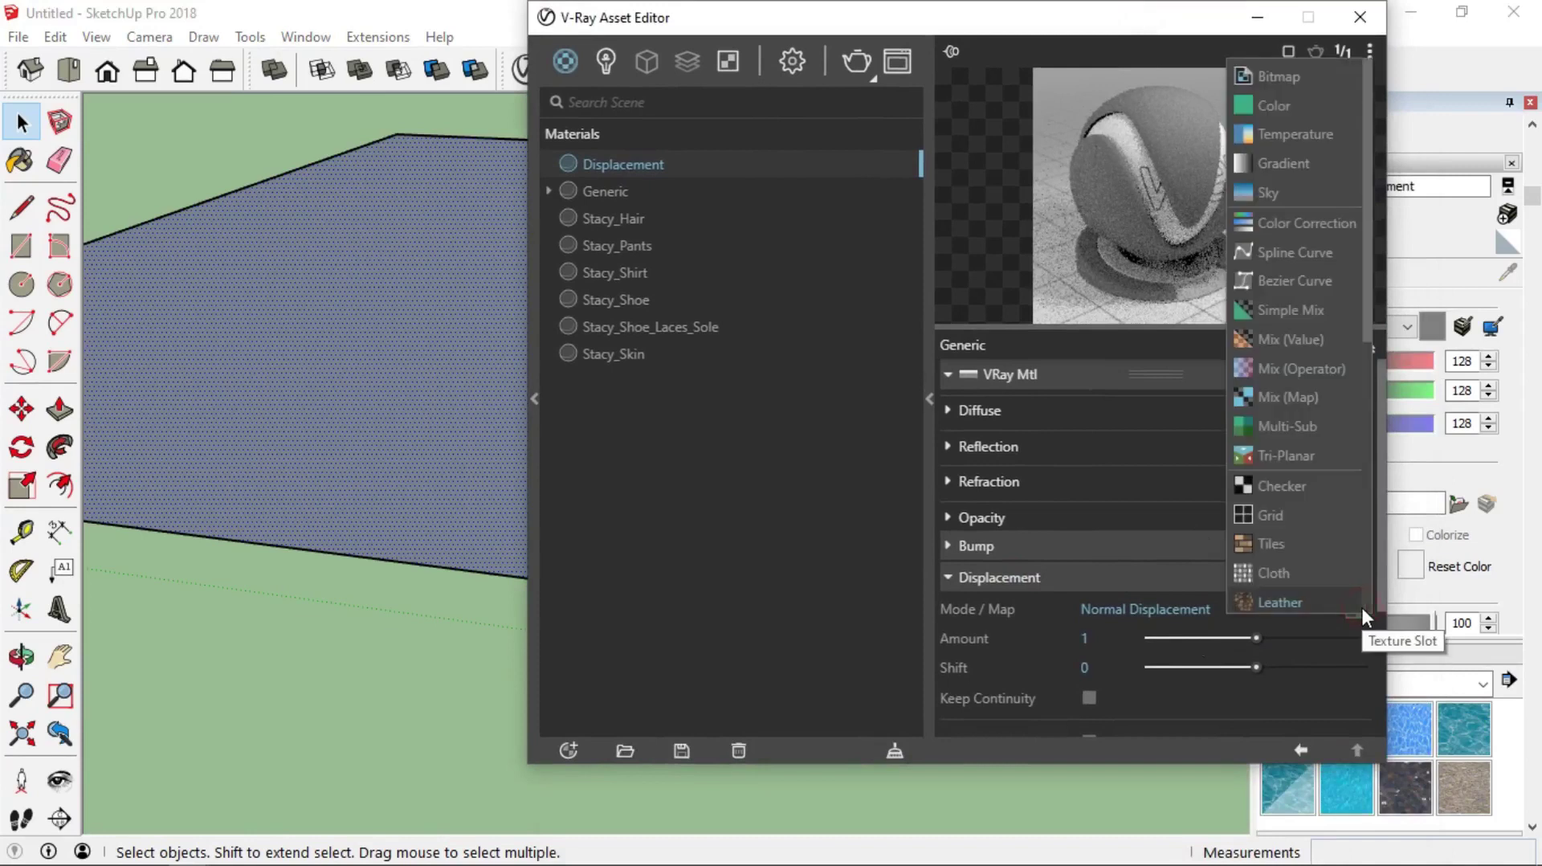
{"action": "left_click", "coordinate": [1277, 77]}
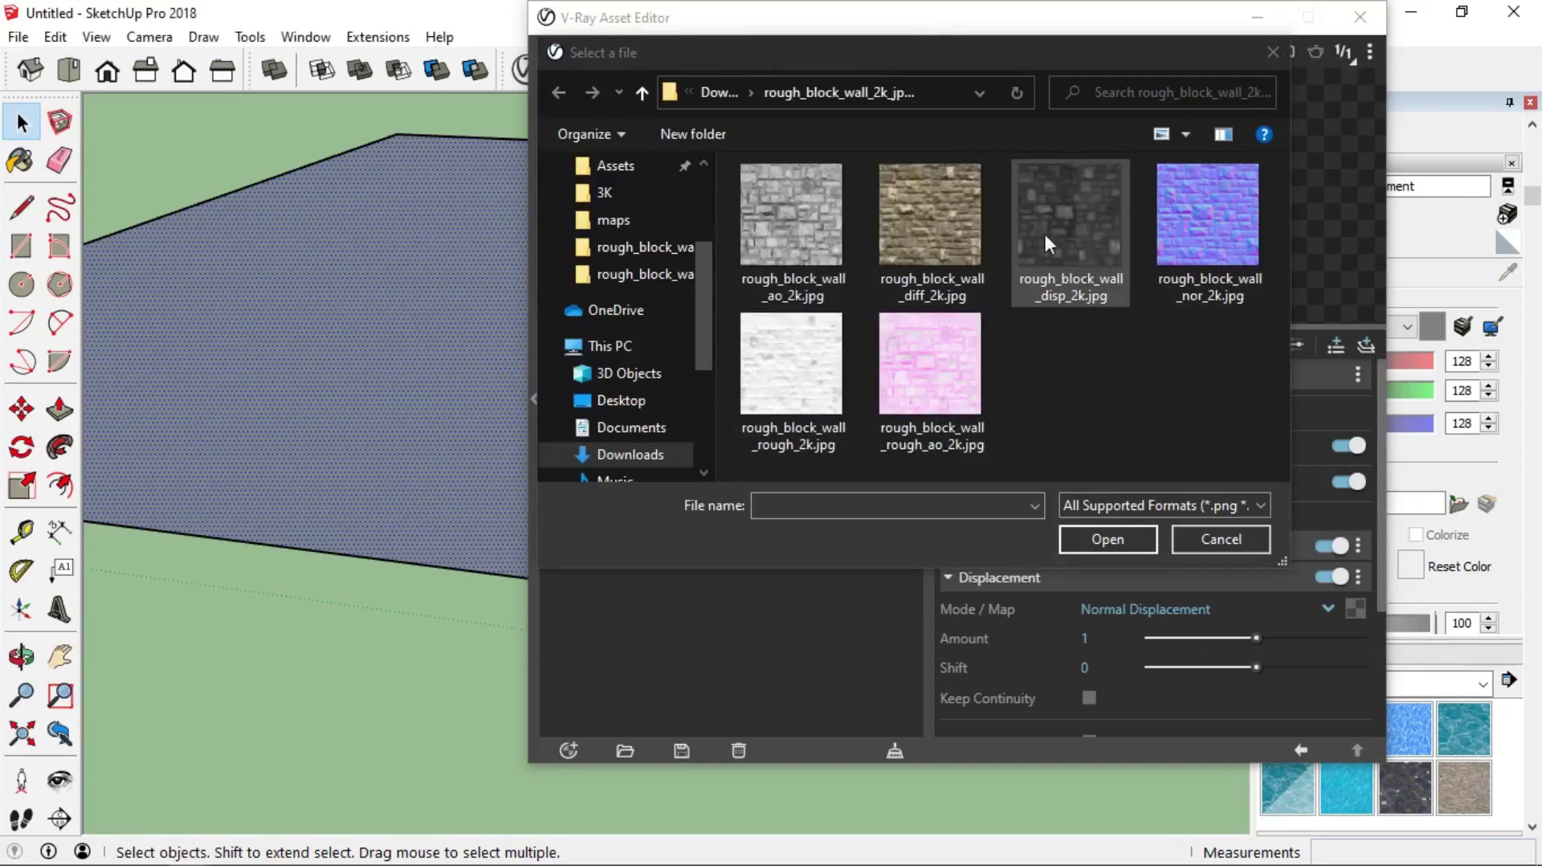
{"action": "double_click", "coordinate": [1068, 228]}
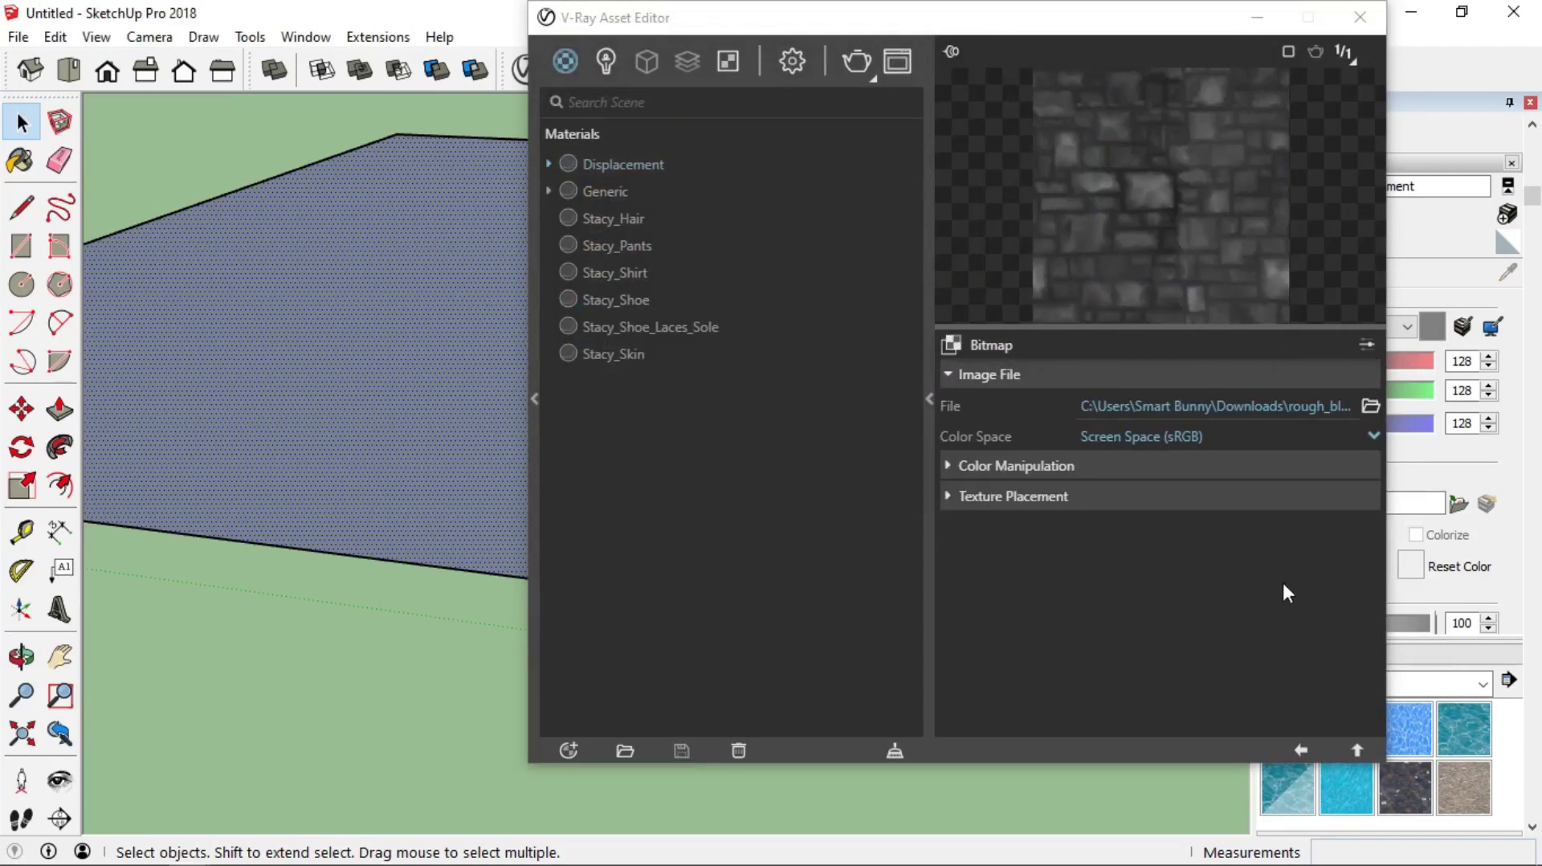
{"action": "left_click", "coordinate": [1215, 442]}
{"action": "left_click", "coordinate": [1194, 492]}
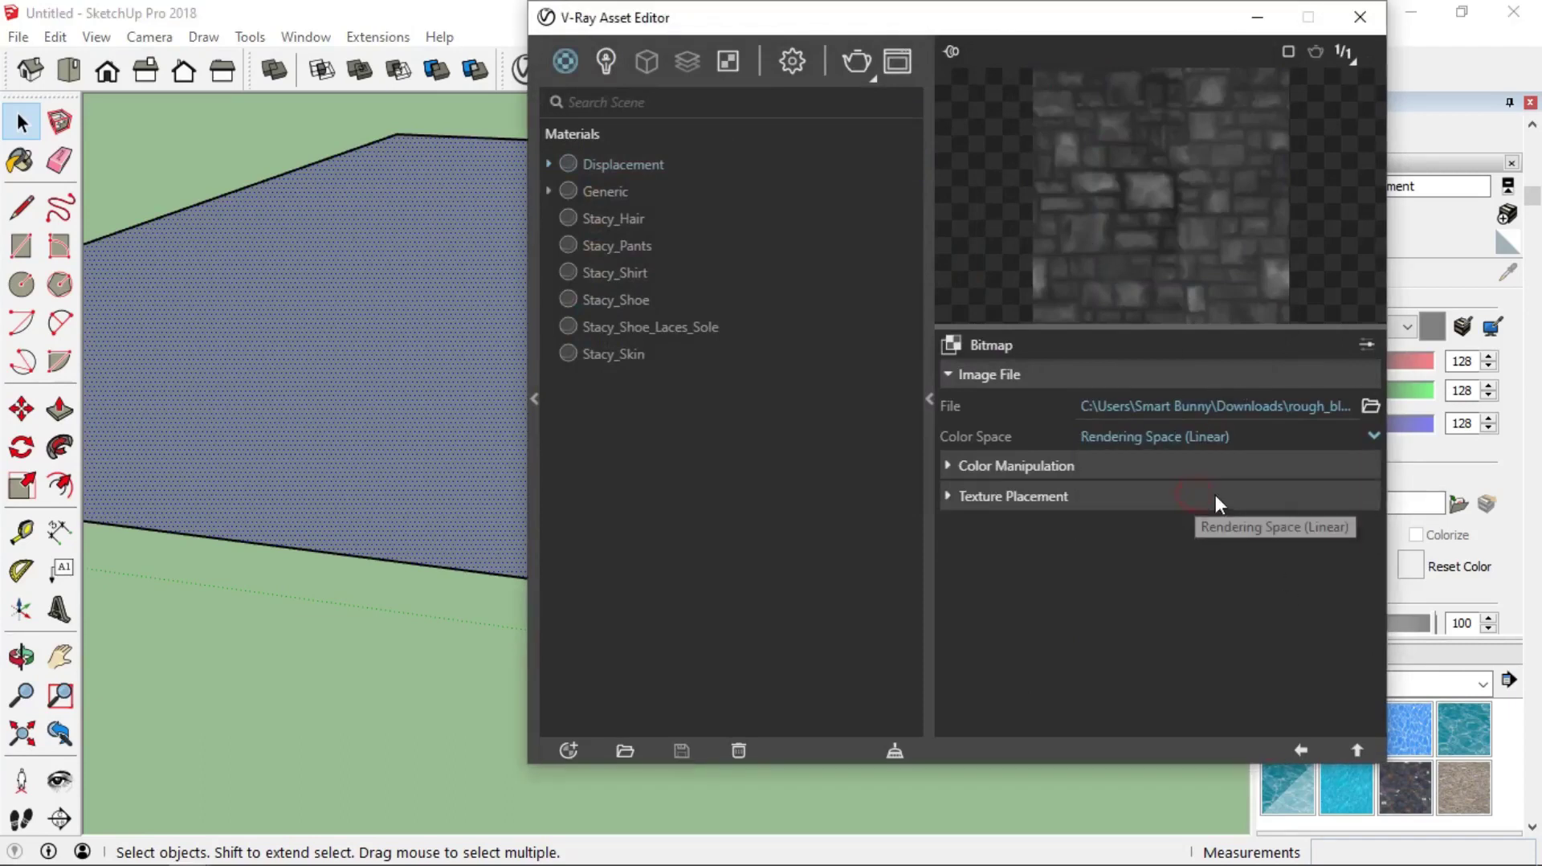
{"action": "left_click", "coordinate": [1357, 750]}
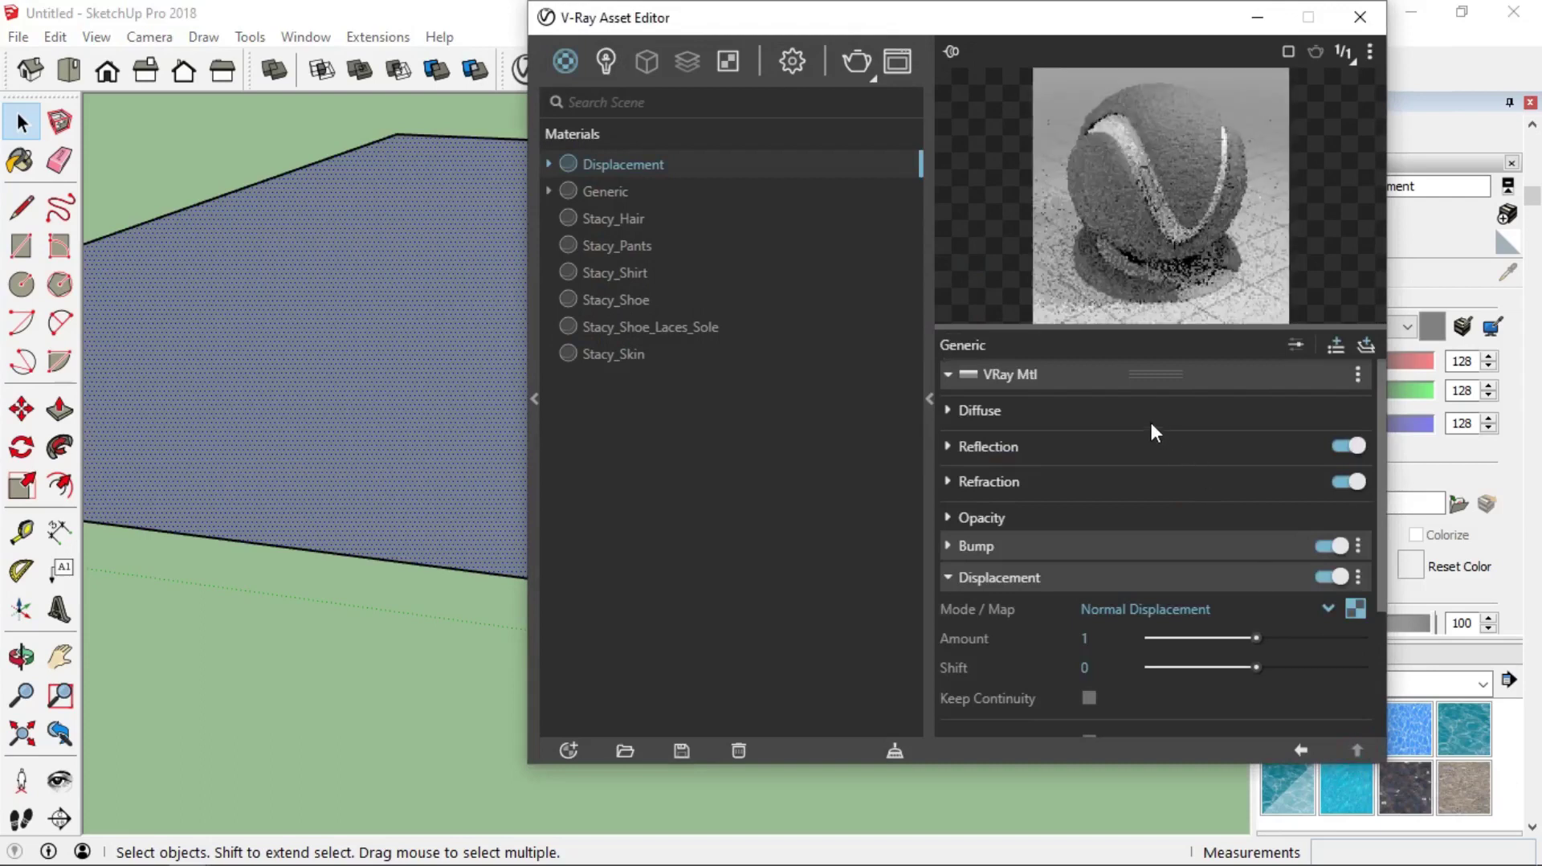
Step: Render a close view of the ground rectangle to examine the Displacement material
{"action": "left_click", "coordinate": [1254, 17]}
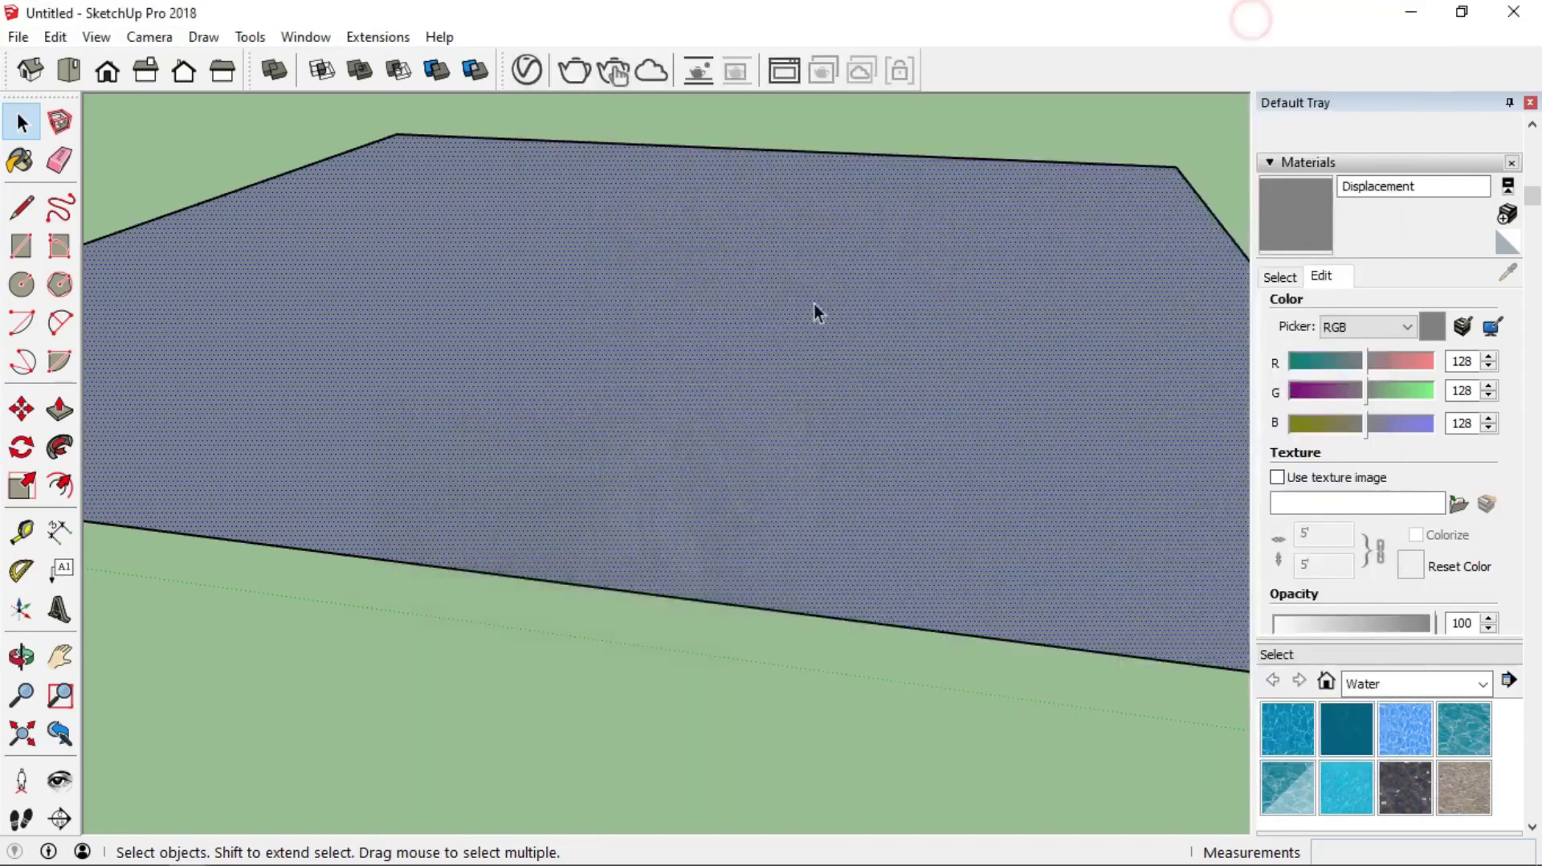
{"action": "scroll", "coordinate": [643, 530], "scroll_direction": "up", "scroll_amount": 3}
{"action": "scroll", "coordinate": [666, 506], "scroll_direction": "up", "scroll_amount": 1}
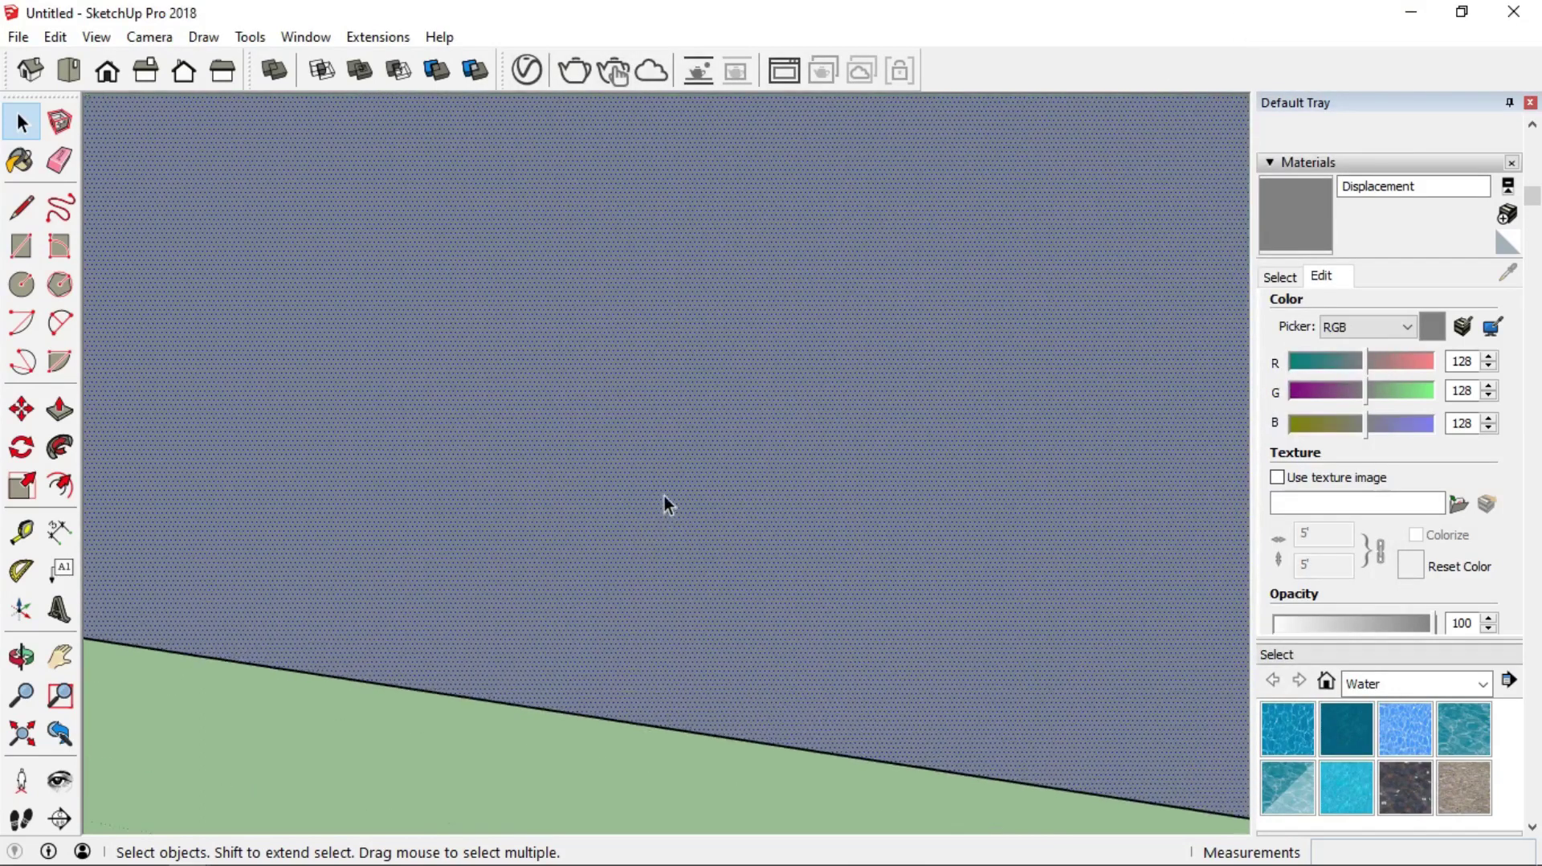
{"action": "left_click", "coordinate": [573, 70]}
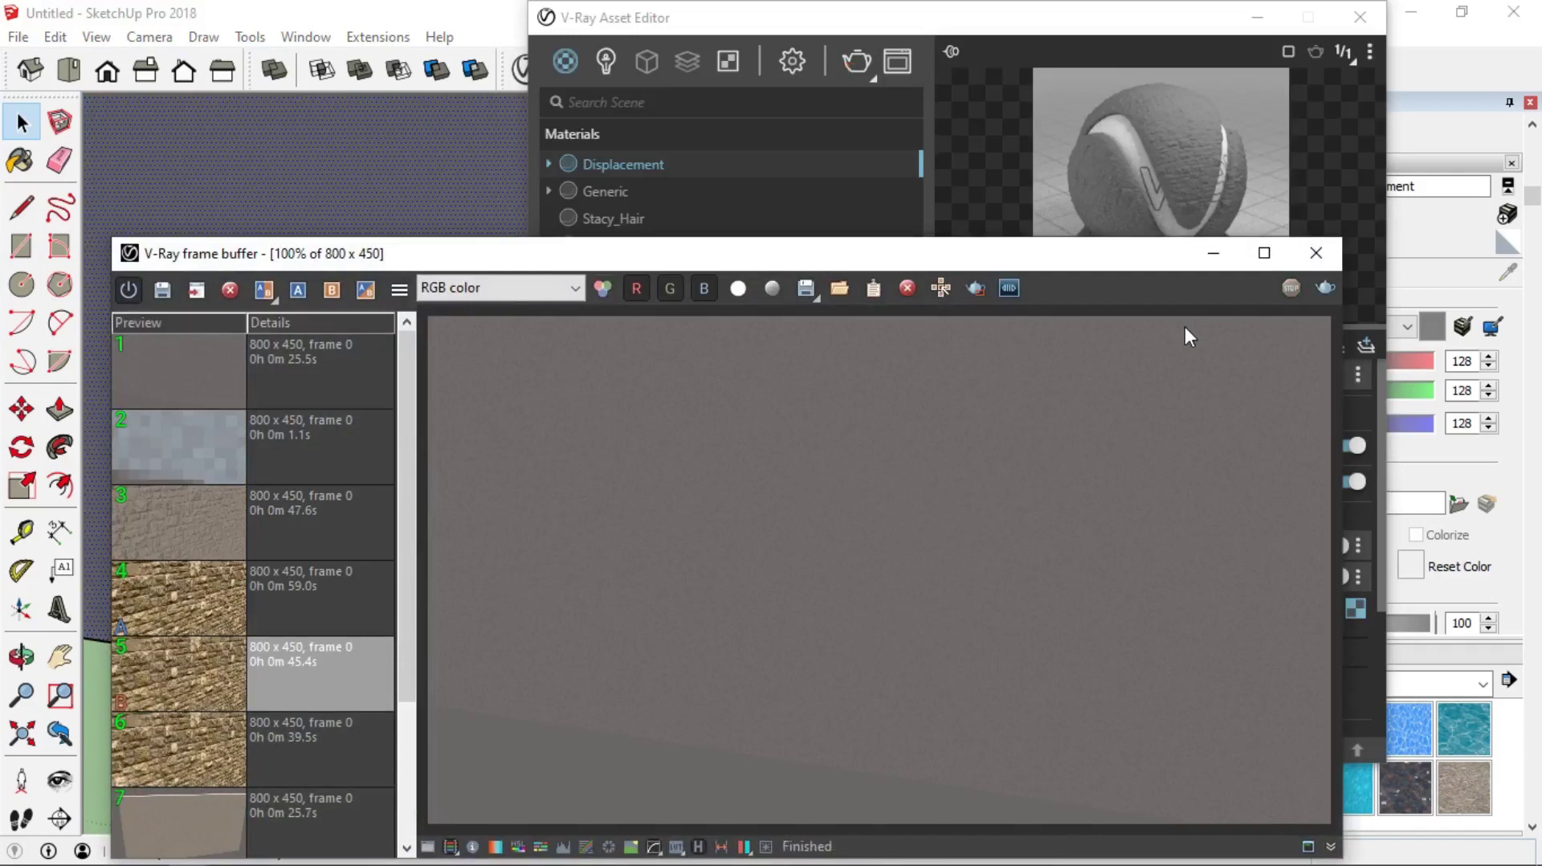
{"action": "left_click", "coordinate": [1214, 252]}
{"action": "left_click", "coordinate": [1257, 17]}
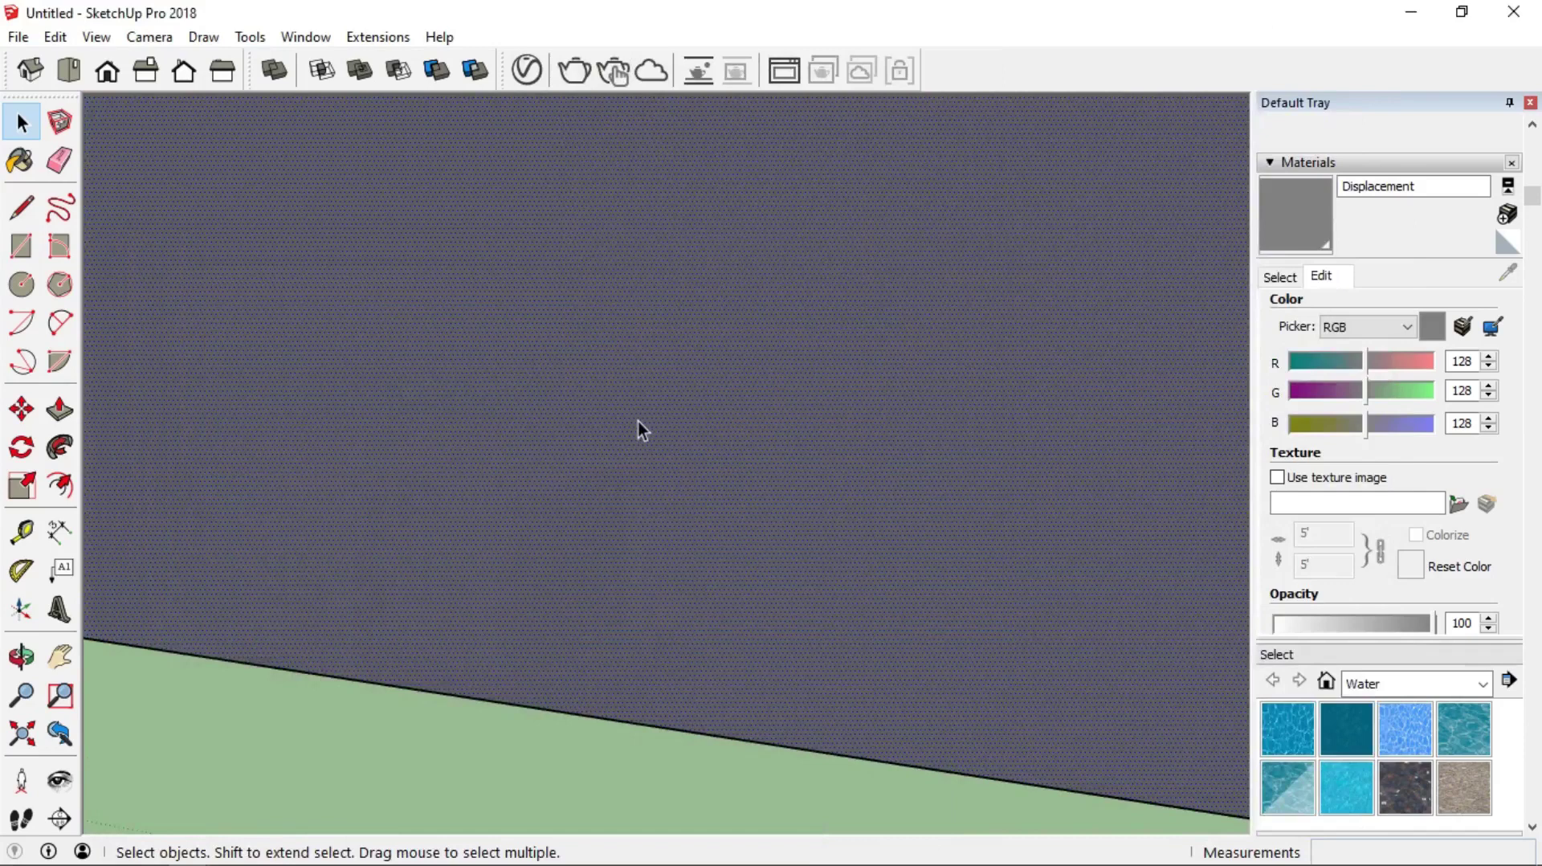
Step: Select the ground rectangle's face together with its edges and make them a group
{"action": "left_click", "coordinate": [339, 704]}
{"action": "scroll", "coordinate": [516, 317], "scroll_direction": "down", "scroll_amount": 6}
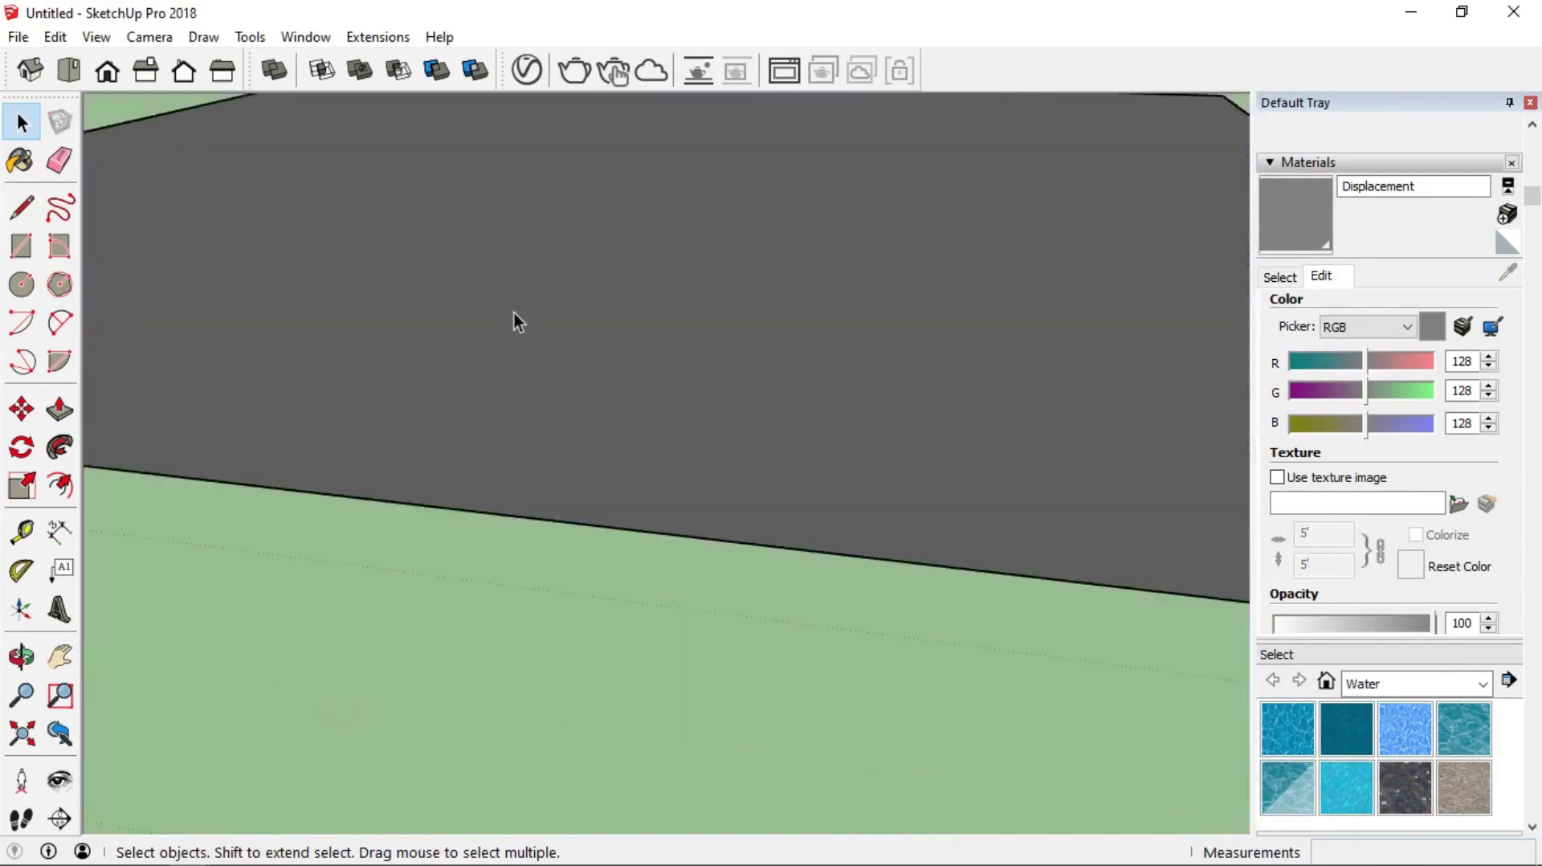
{"action": "double_click", "coordinate": [518, 282]}
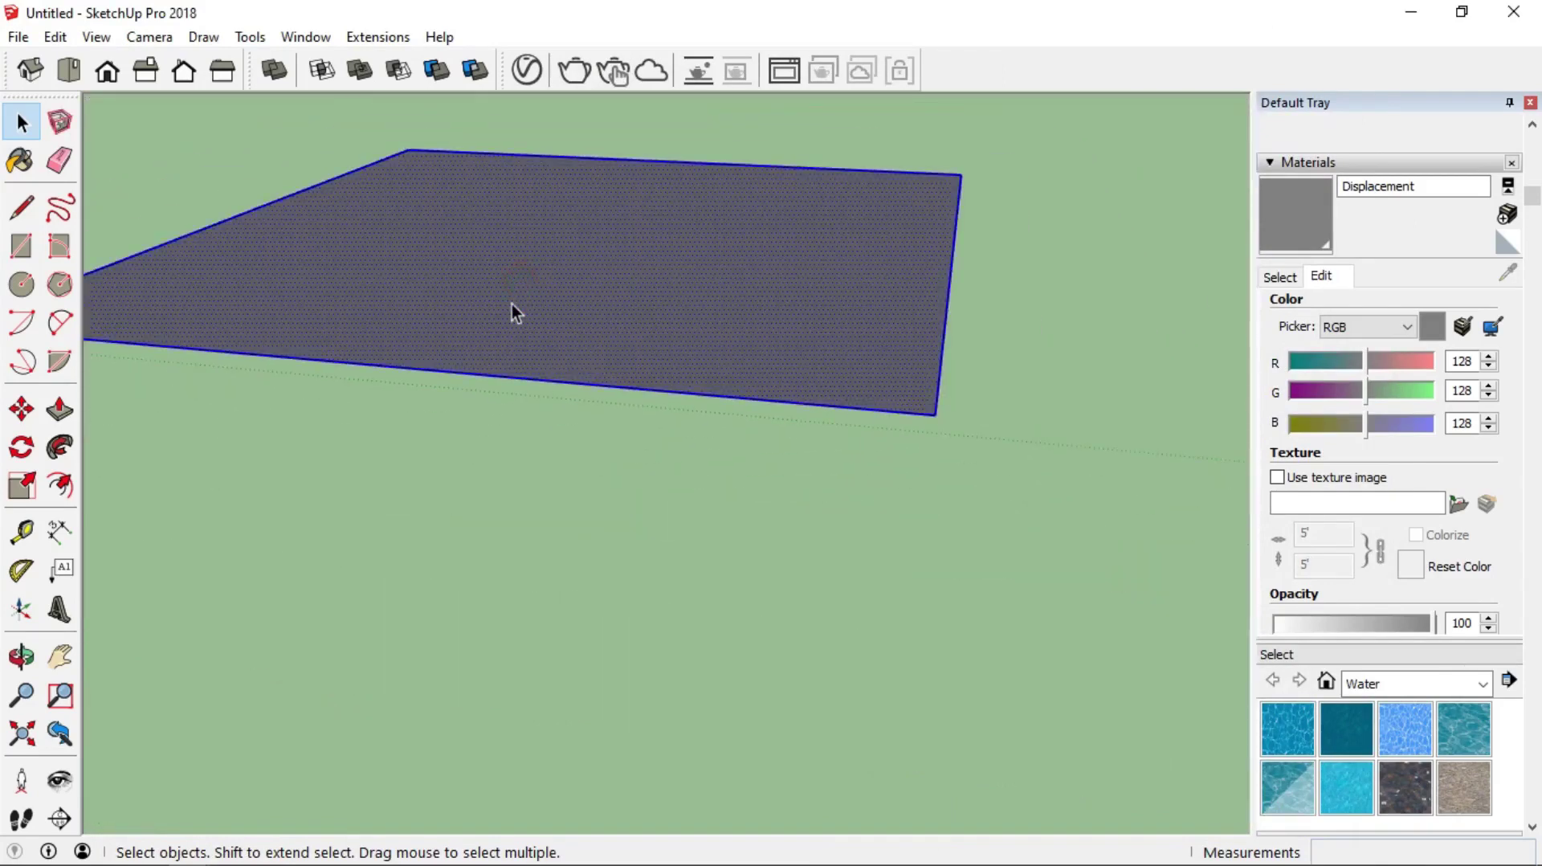
{"action": "right_click", "coordinate": [472, 277]}
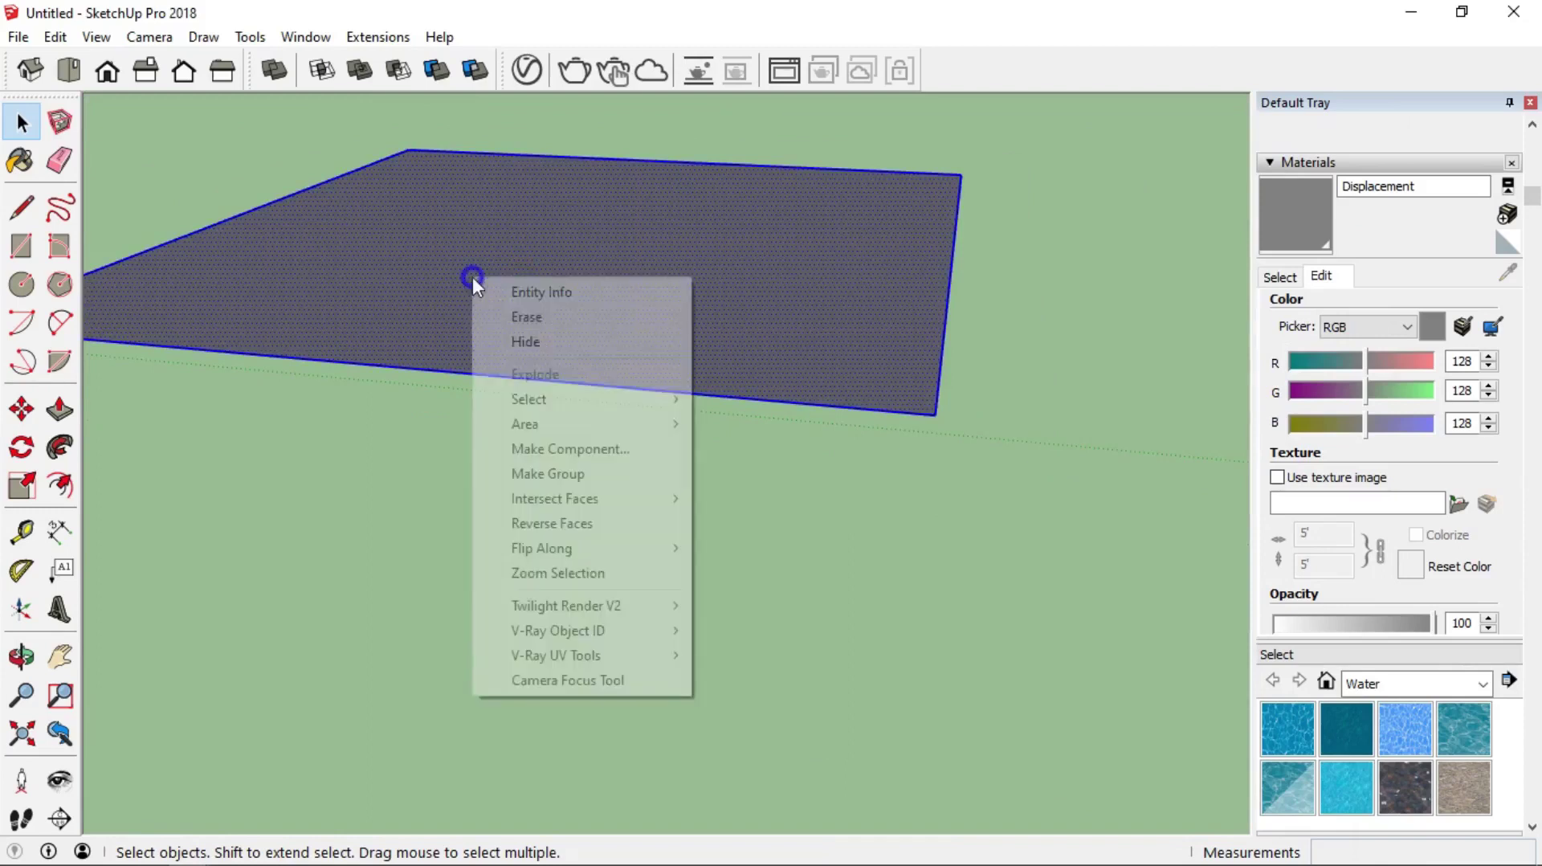
{"action": "left_click", "coordinate": [572, 479]}
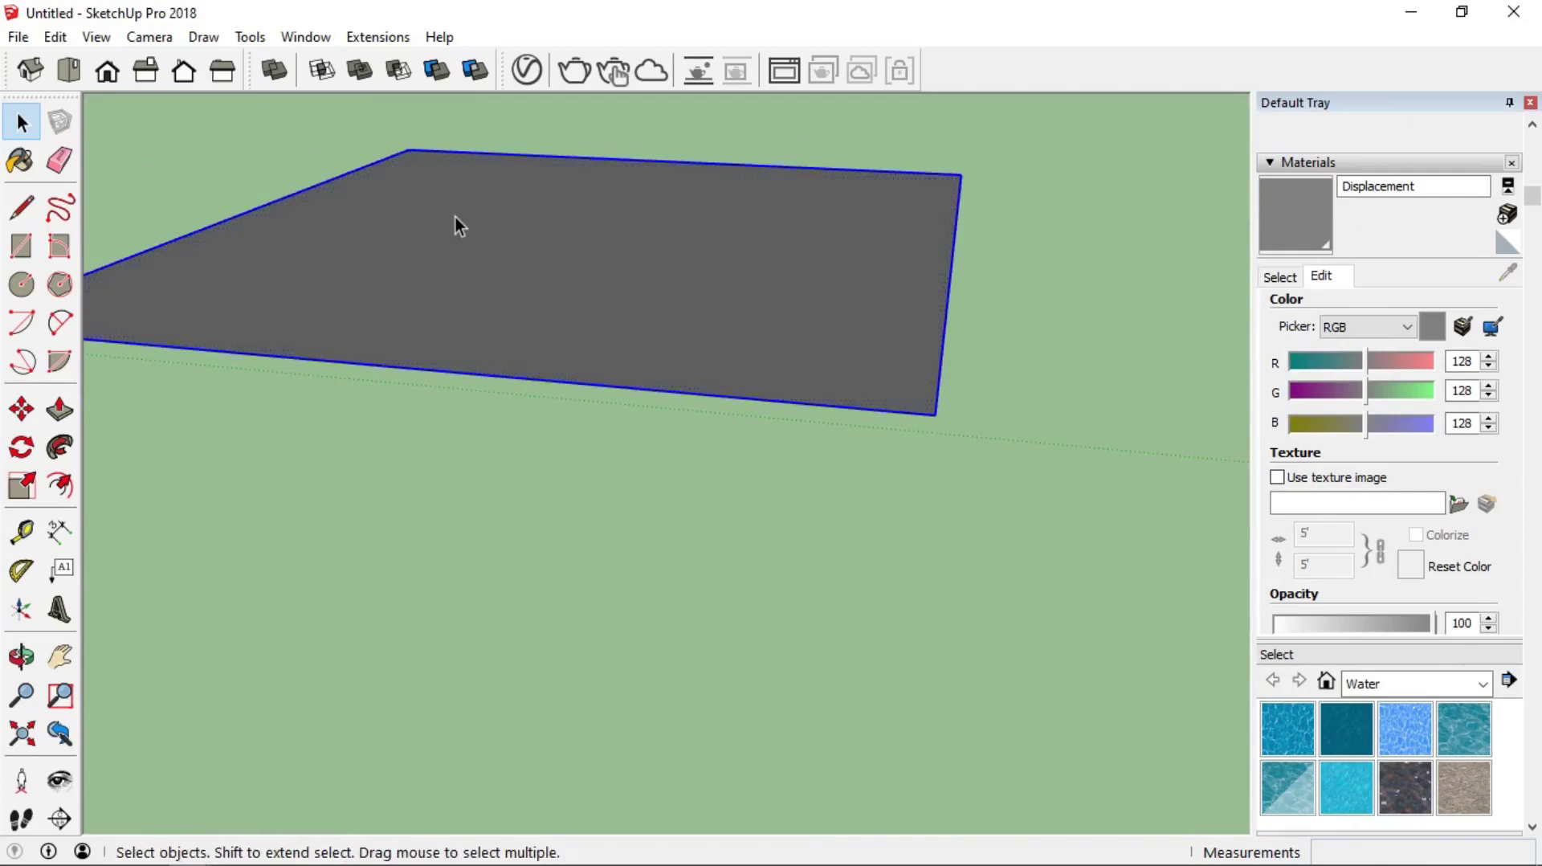
Step: Apply the Displacement material to the grouped ground rectangle
{"action": "scroll", "coordinate": [456, 217], "scroll_direction": "up", "scroll_amount": 2}
{"action": "scroll", "coordinate": [488, 241], "scroll_direction": "down", "scroll_amount": 1}
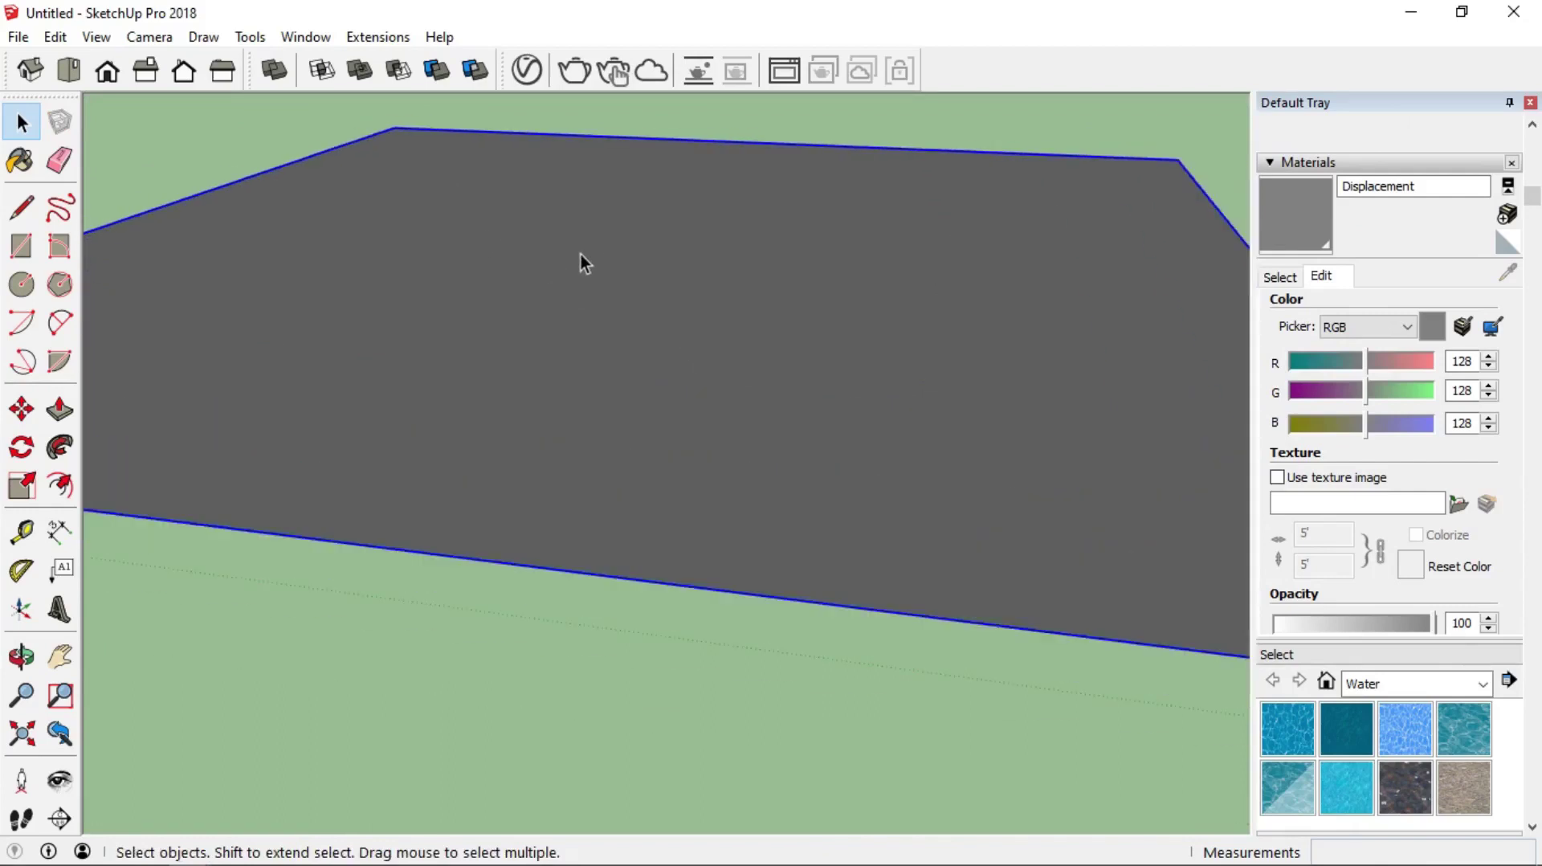
{"action": "scroll", "coordinate": [523, 448], "scroll_direction": "up", "scroll_amount": 3}
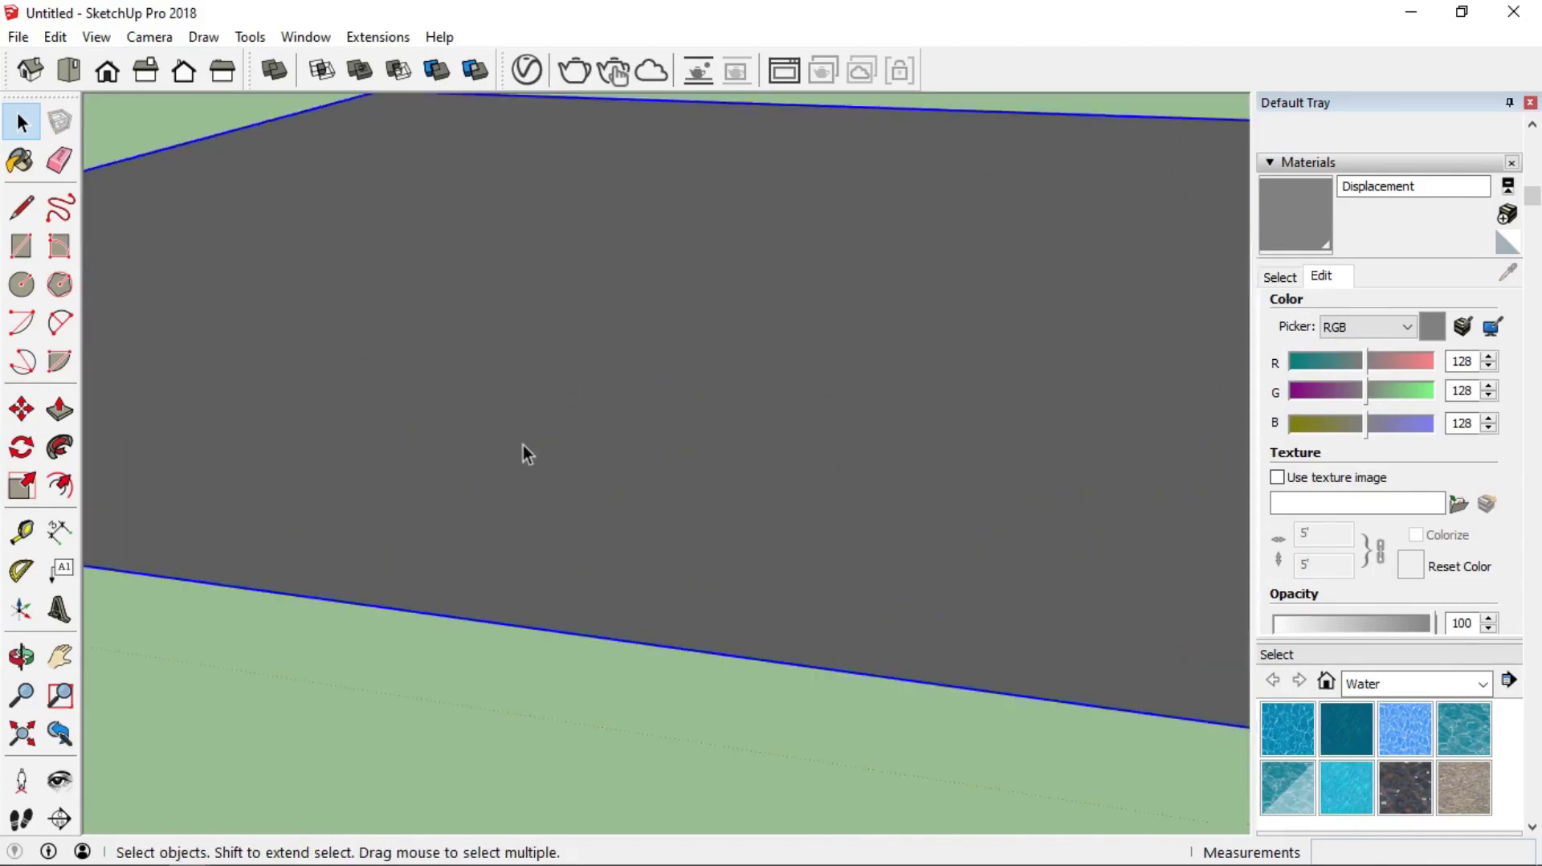
{"action": "middle_click_drag", "start_coordinate": [581, 523], "coordinate": [580, 472]}
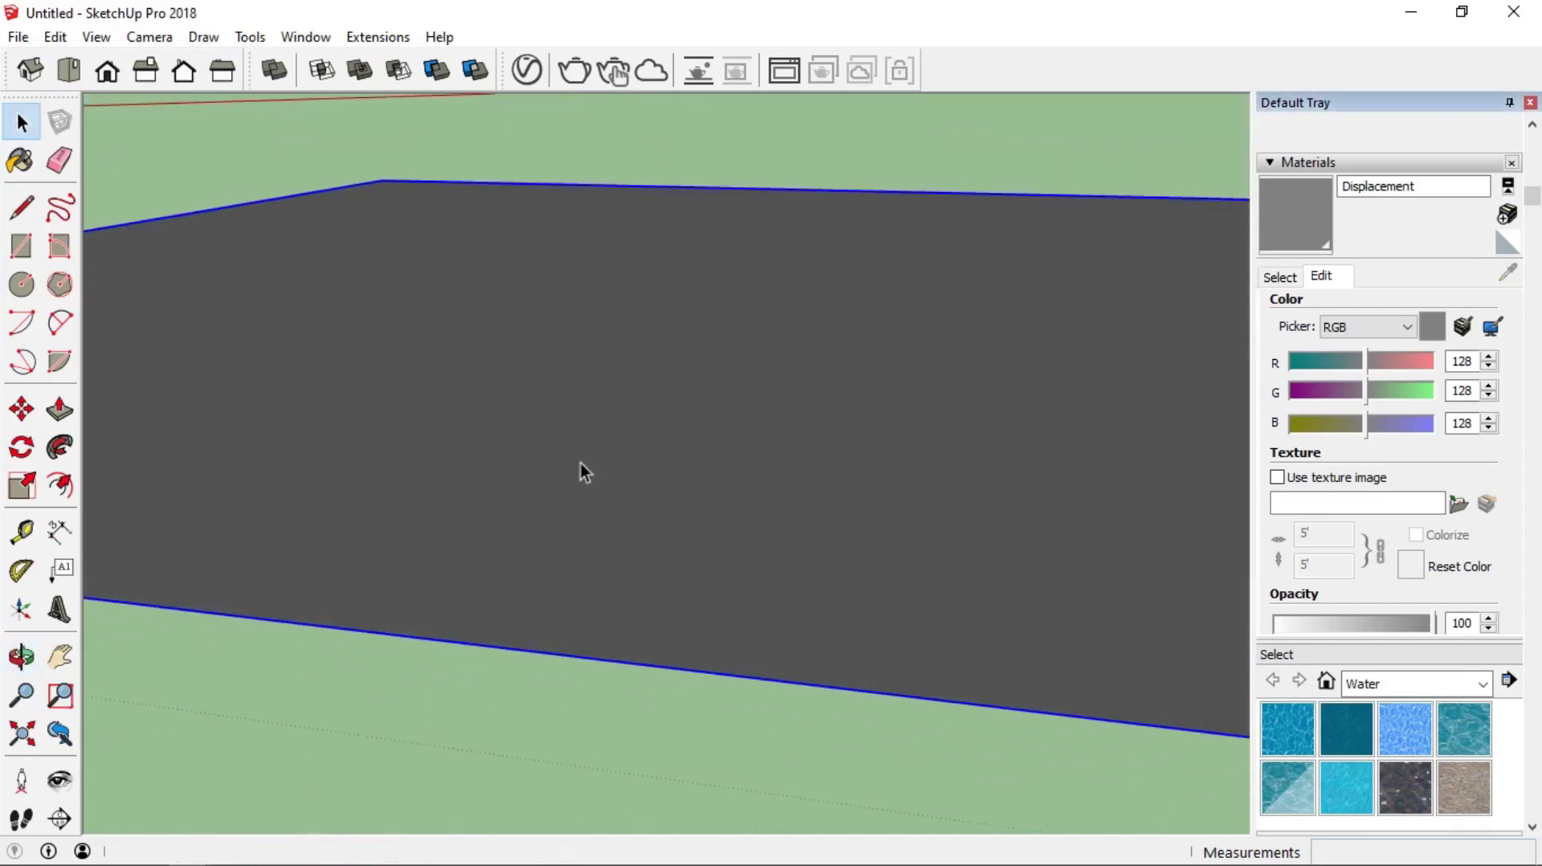
{"action": "middle_click_drag", "start_coordinate": [592, 592], "coordinate": [547, 581]}
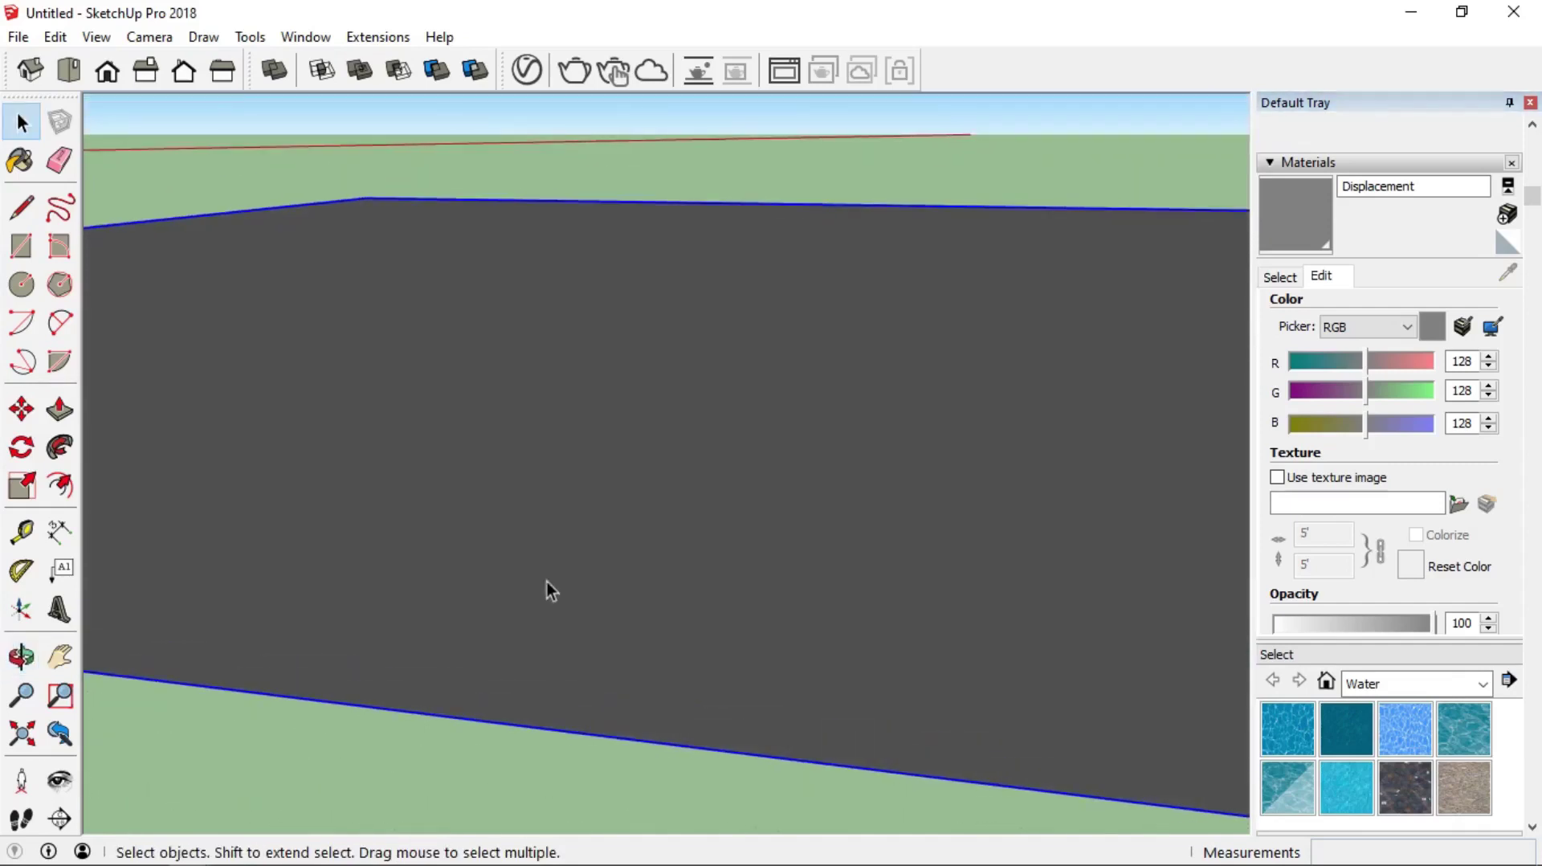
{"action": "left_click", "coordinate": [528, 71]}
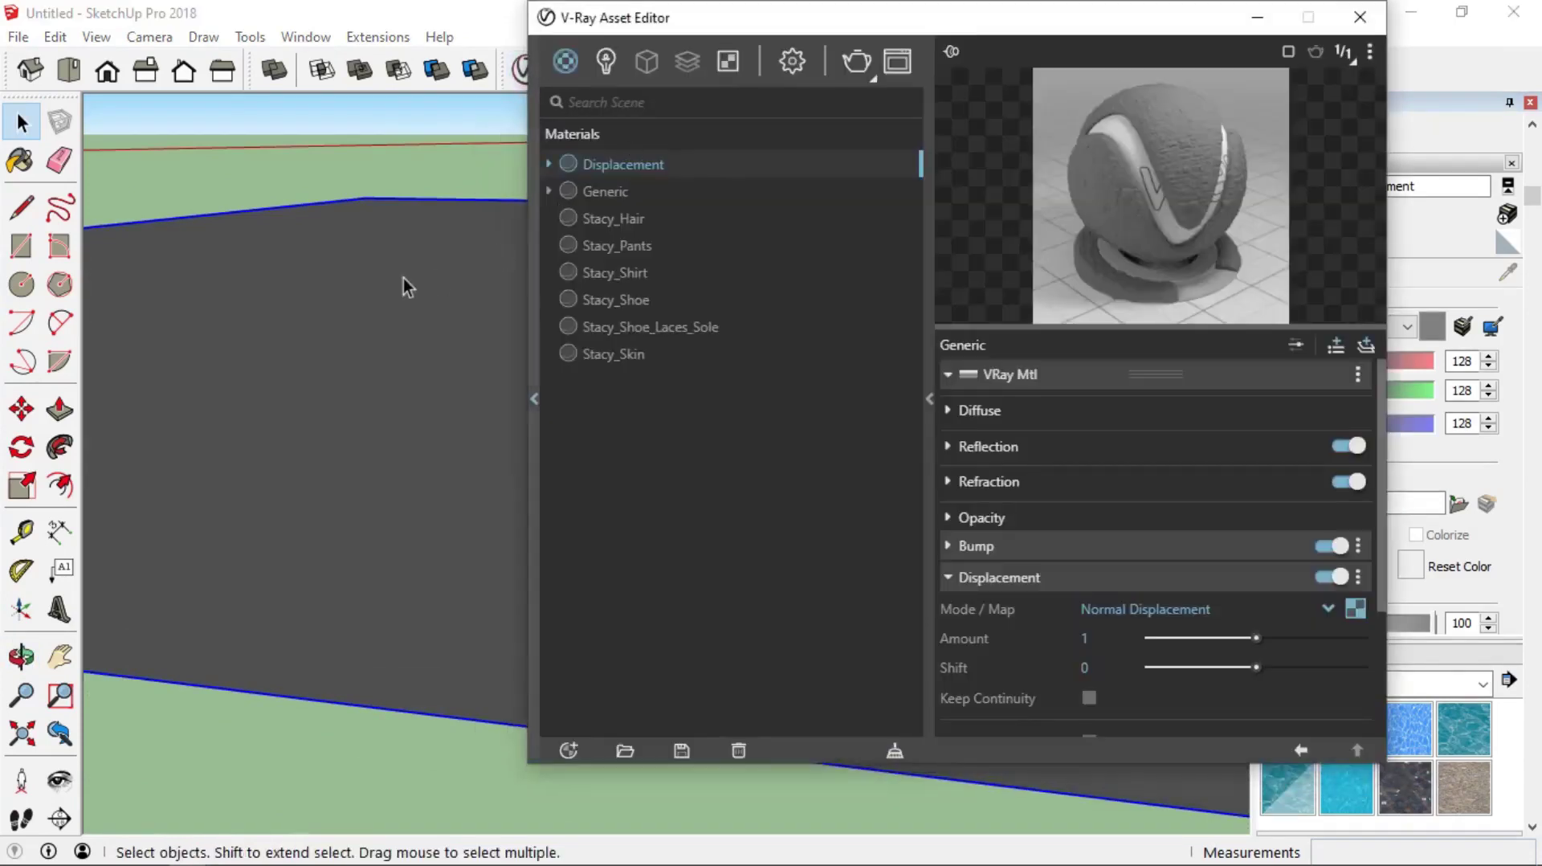
{"action": "left_click", "coordinate": [282, 155]}
{"action": "left_click", "coordinate": [351, 292]}
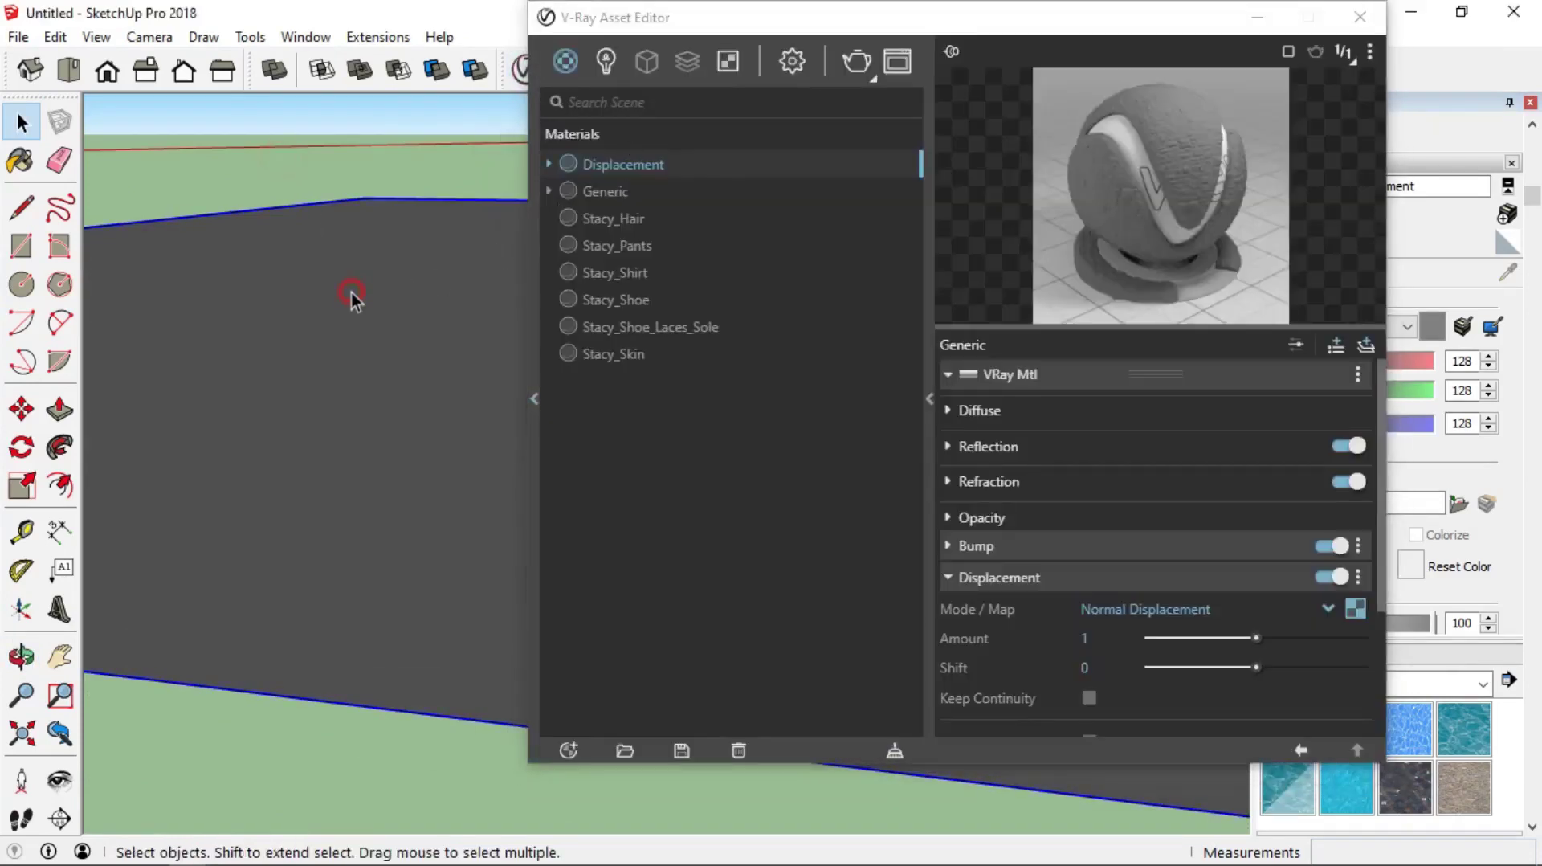
{"action": "right_click", "coordinate": [605, 161]}
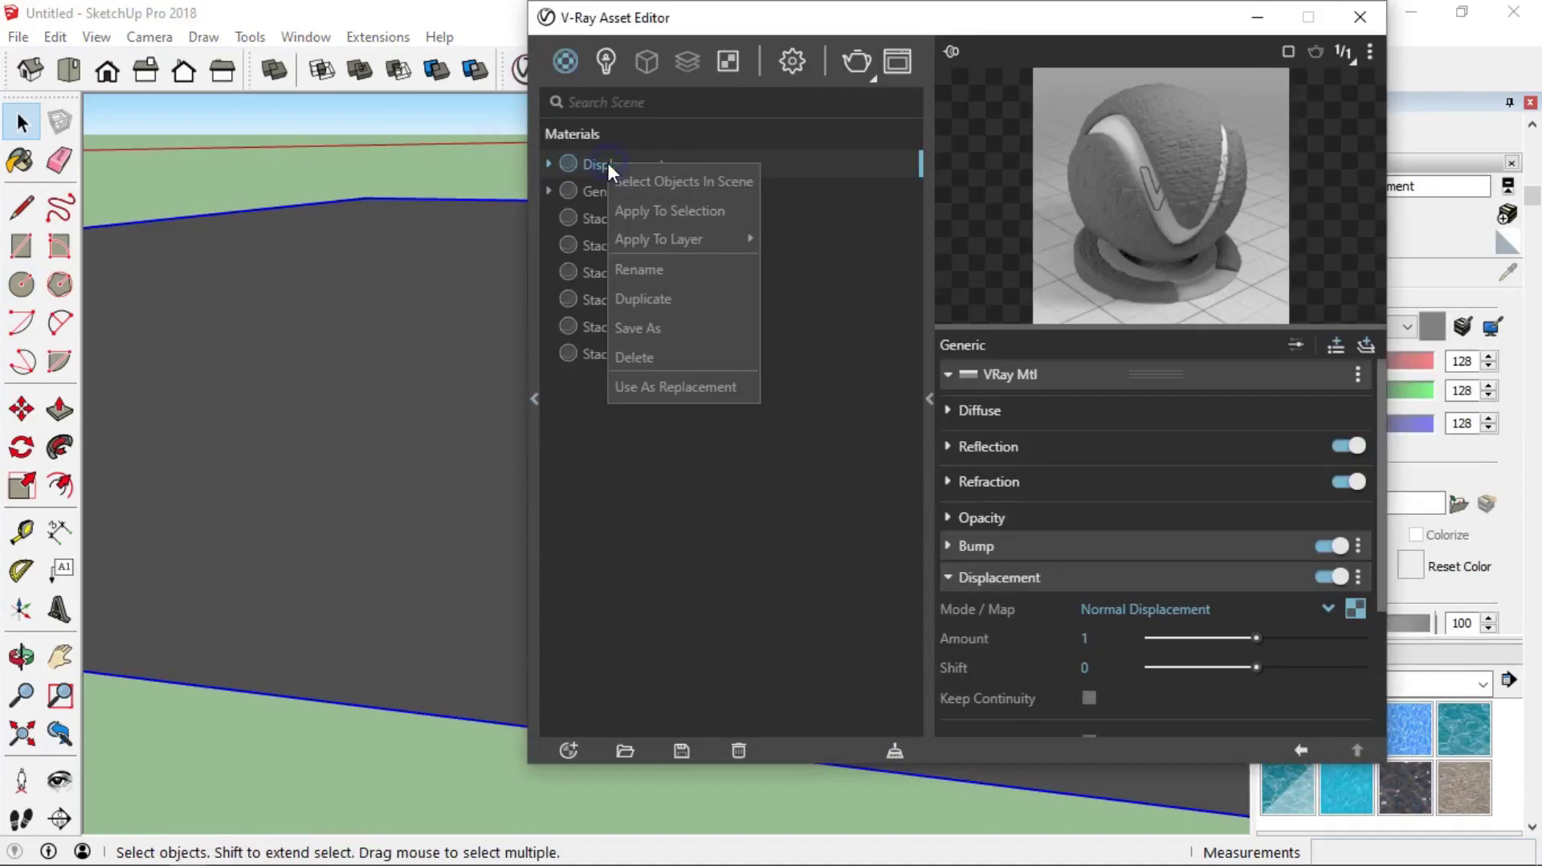
{"action": "left_click", "coordinate": [634, 212]}
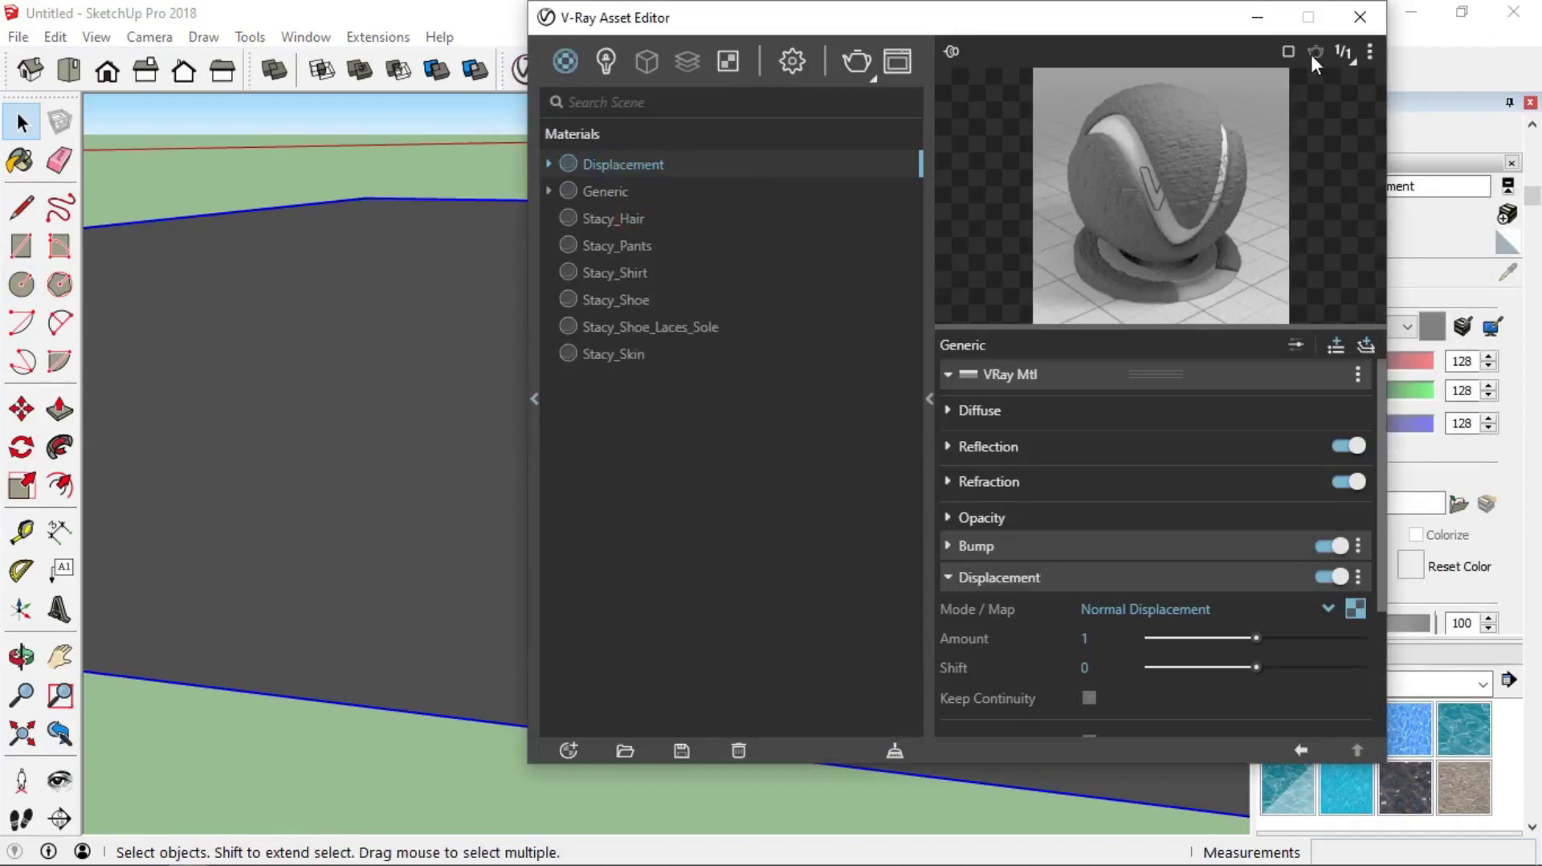
Step: Render the grouped rectangle at a low angle to examine its surface displacement
{"action": "left_click", "coordinate": [853, 61]}
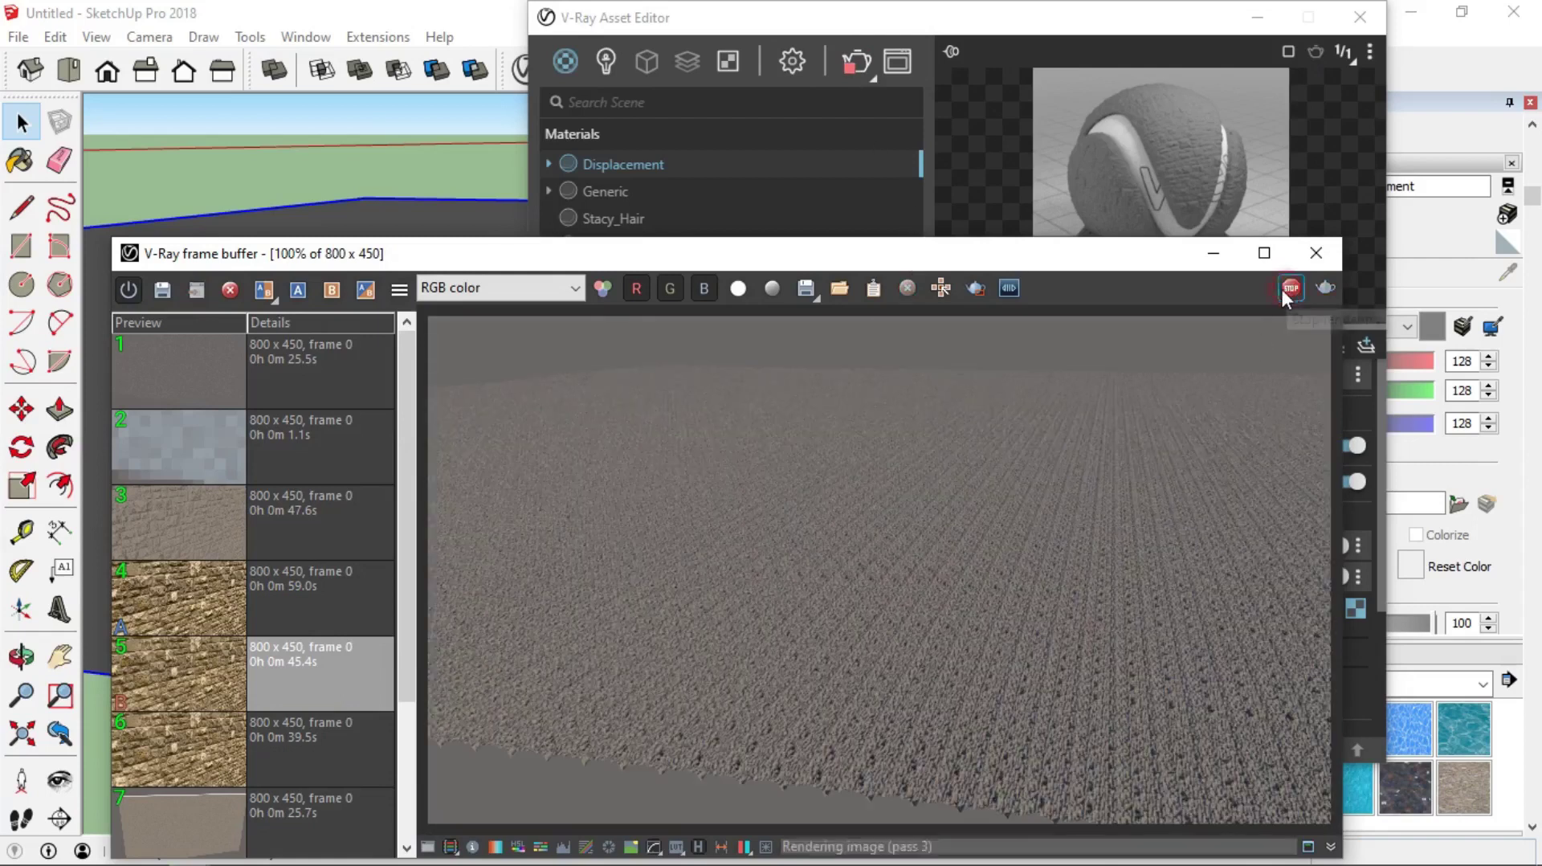
{"action": "left_click", "coordinate": [1212, 253]}
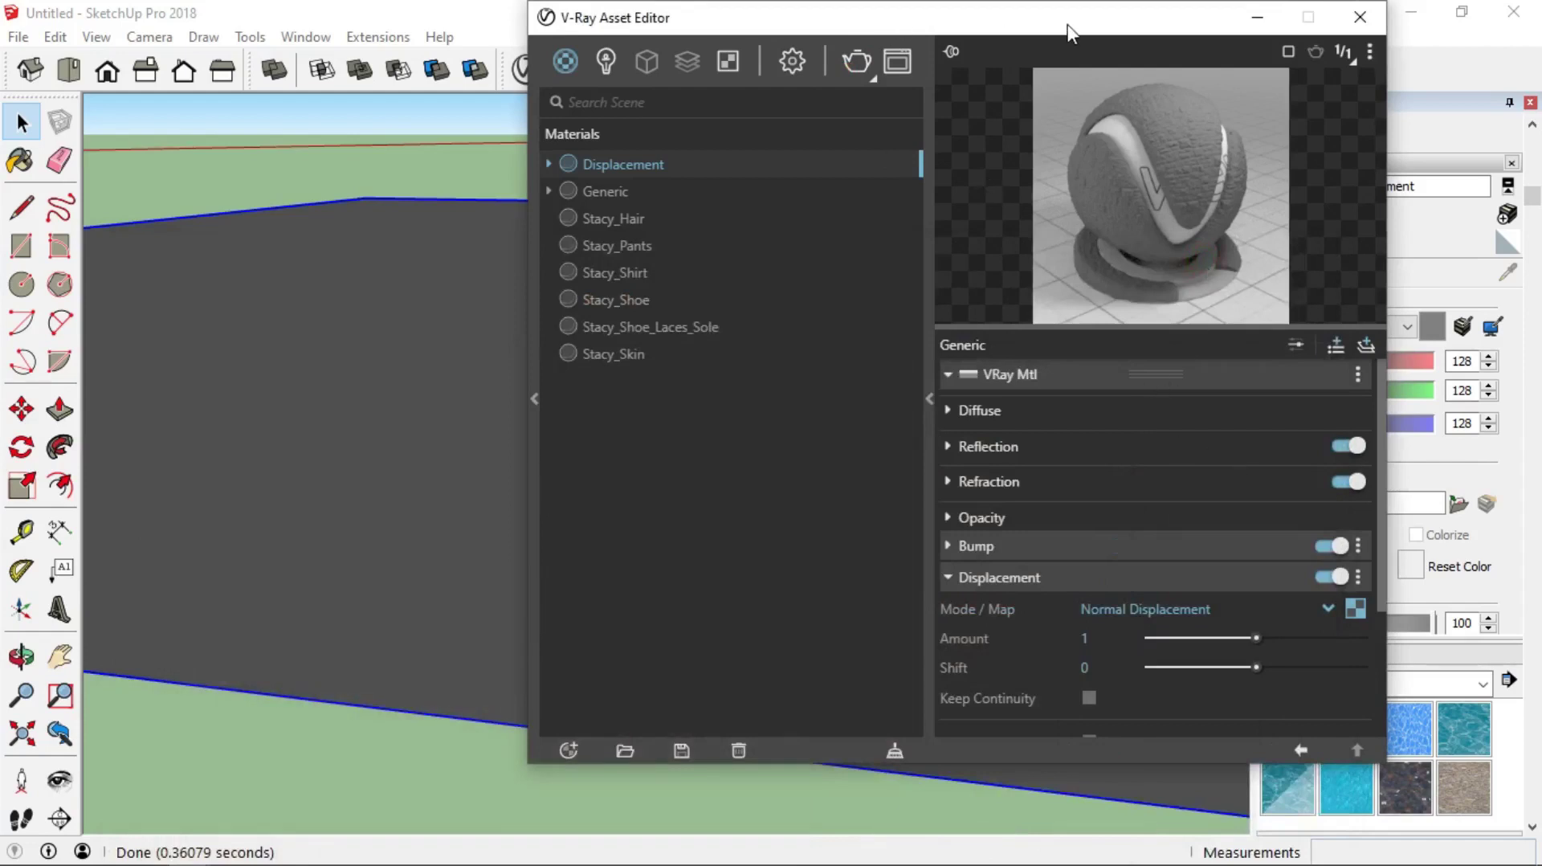
{"action": "left_click_drag", "start_coordinate": [1068, 34], "coordinate": [998, 107]}
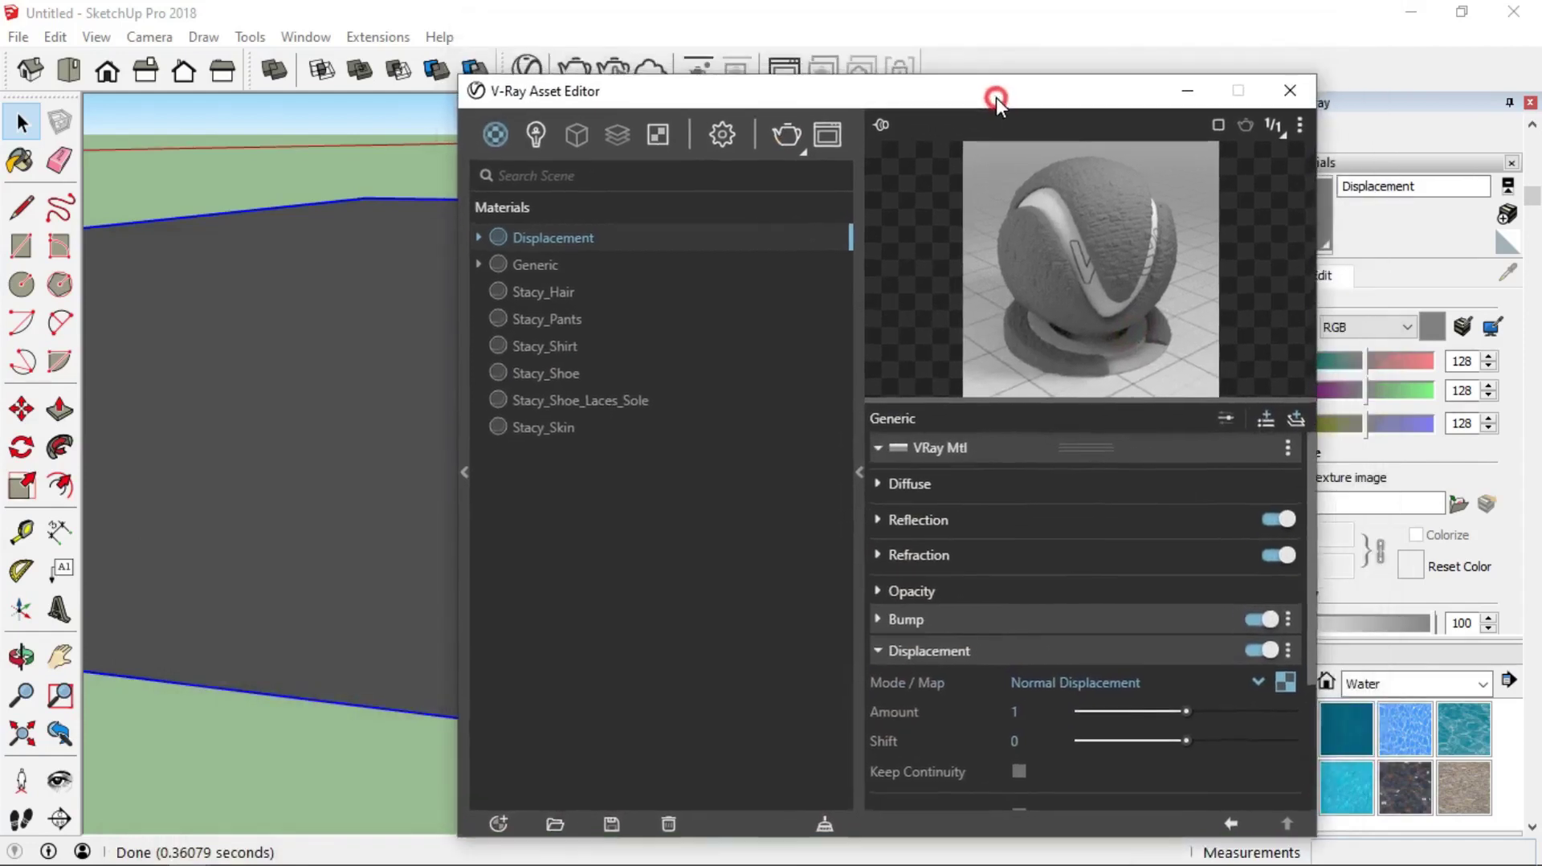
{"action": "left_click", "coordinate": [1185, 104]}
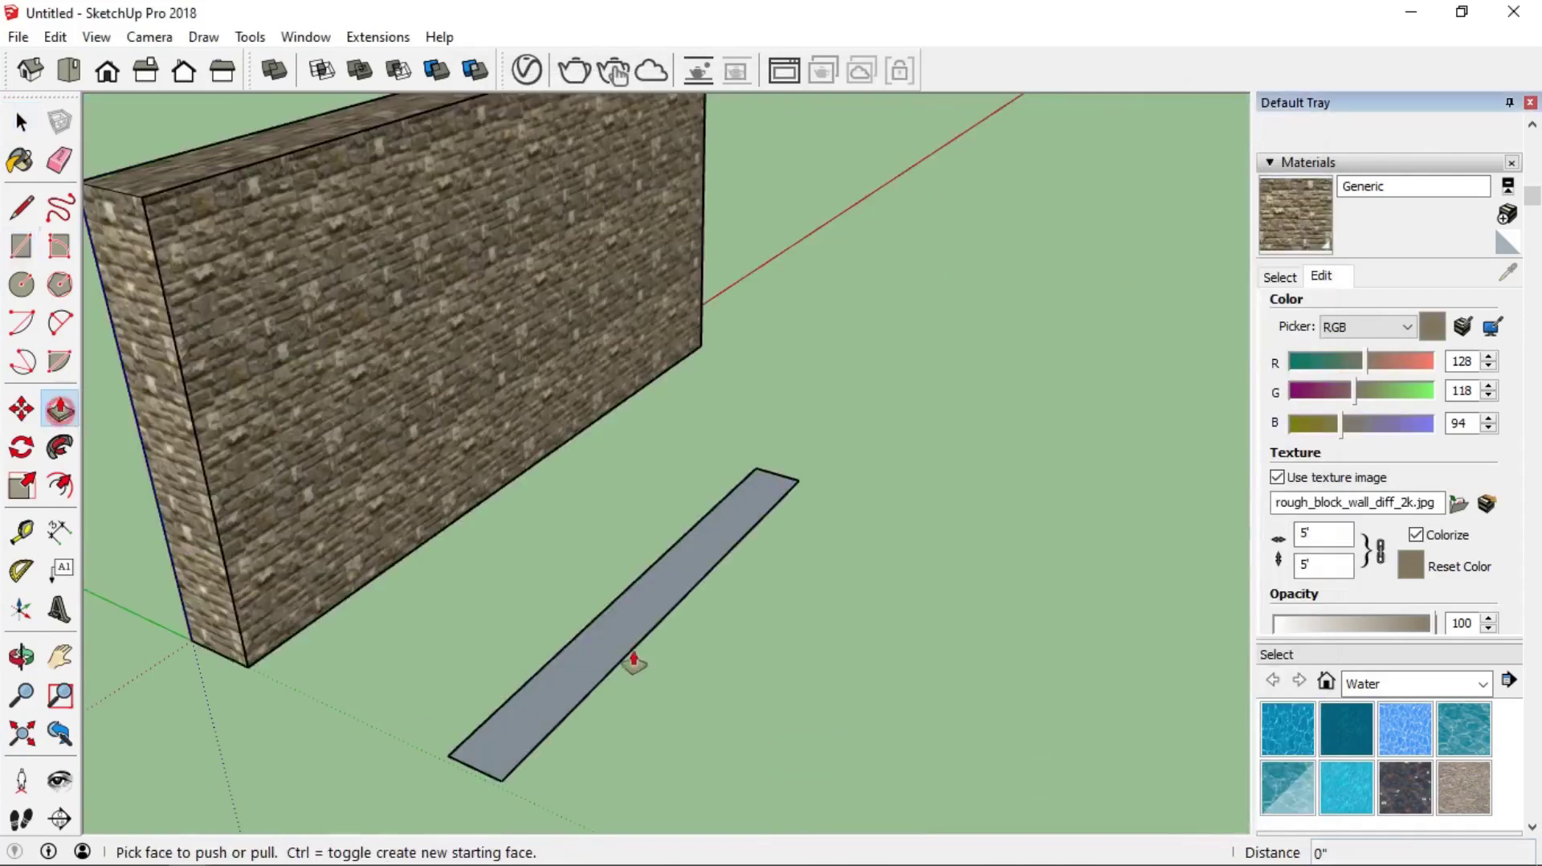
Step: Extrude the narrow rectangle in front of the textured wall up about 12' 6" and make the solid a component named wall2
{"action": "left_click_drag", "start_coordinate": [611, 647], "coordinate": [585, 283]}
{"action": "left_click", "coordinate": [21, 122]}
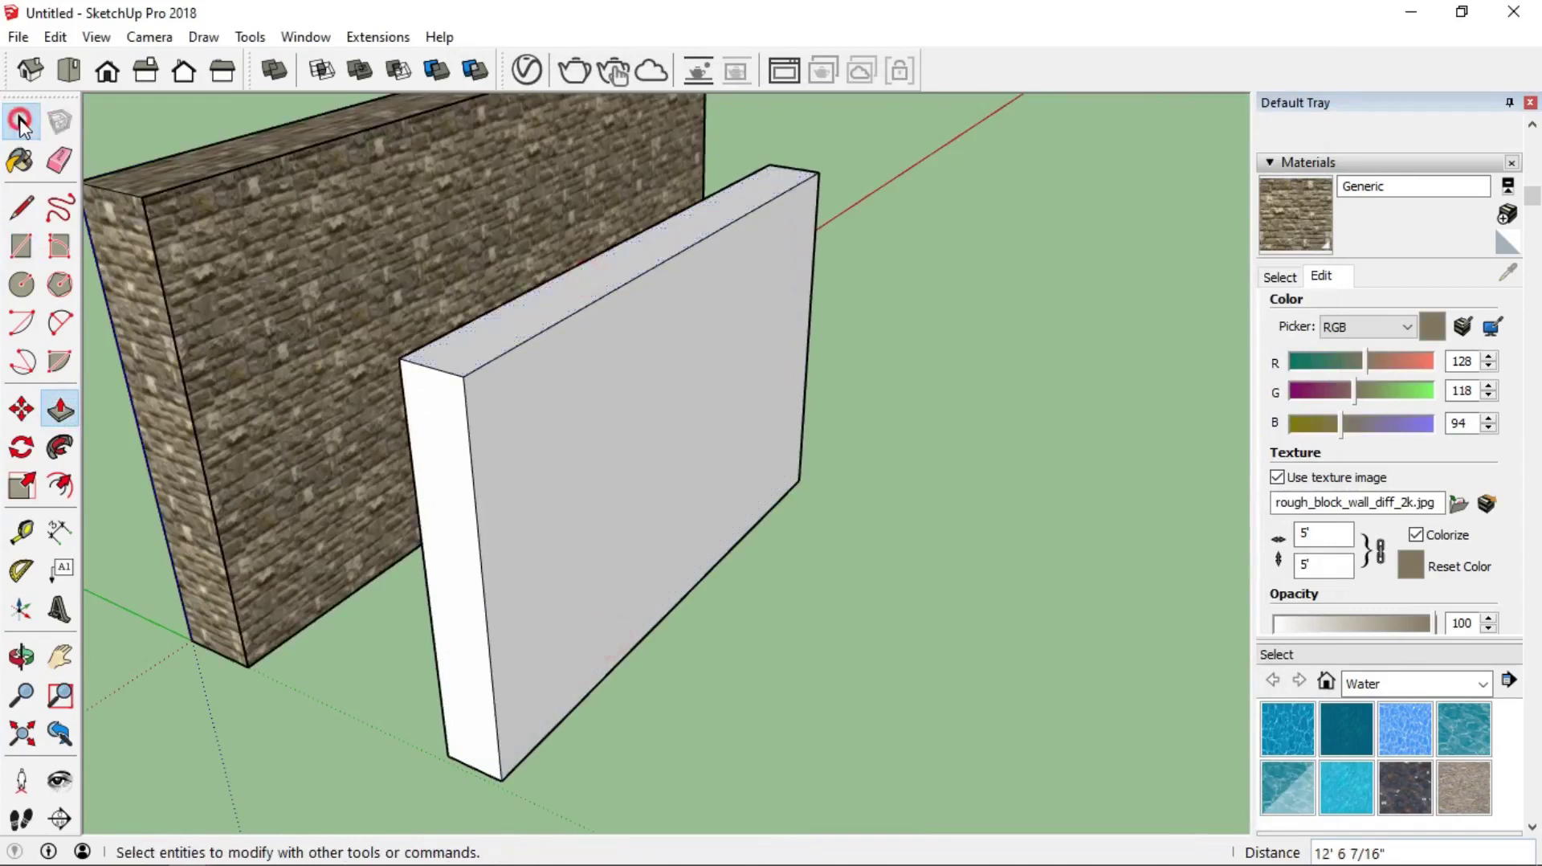
{"action": "triple_click", "coordinate": [583, 426]}
{"action": "type", "text": "g"}
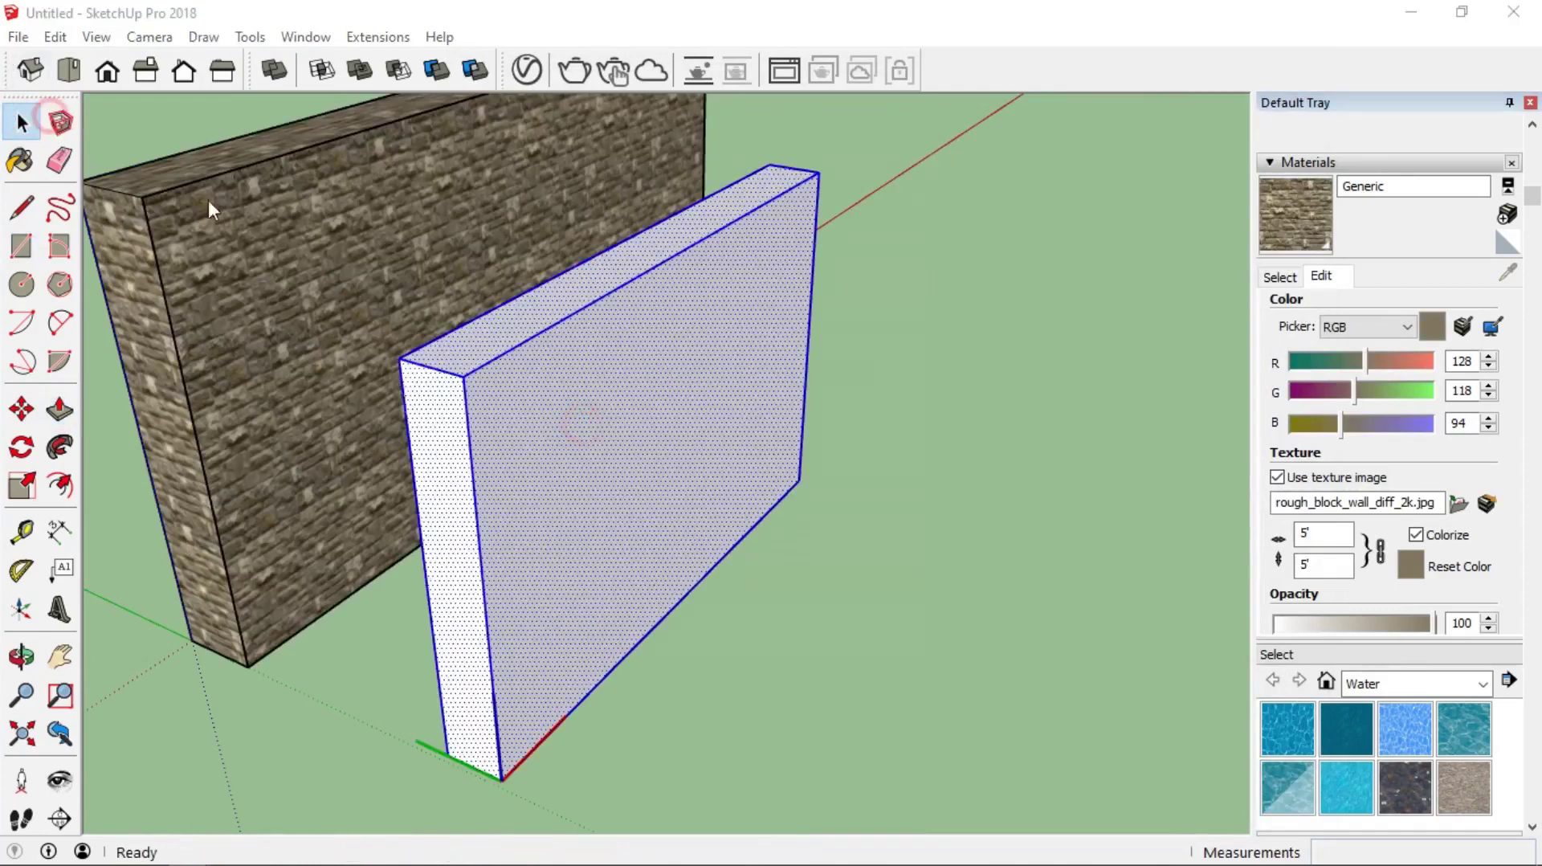
{"action": "type", "text": "wall2"}
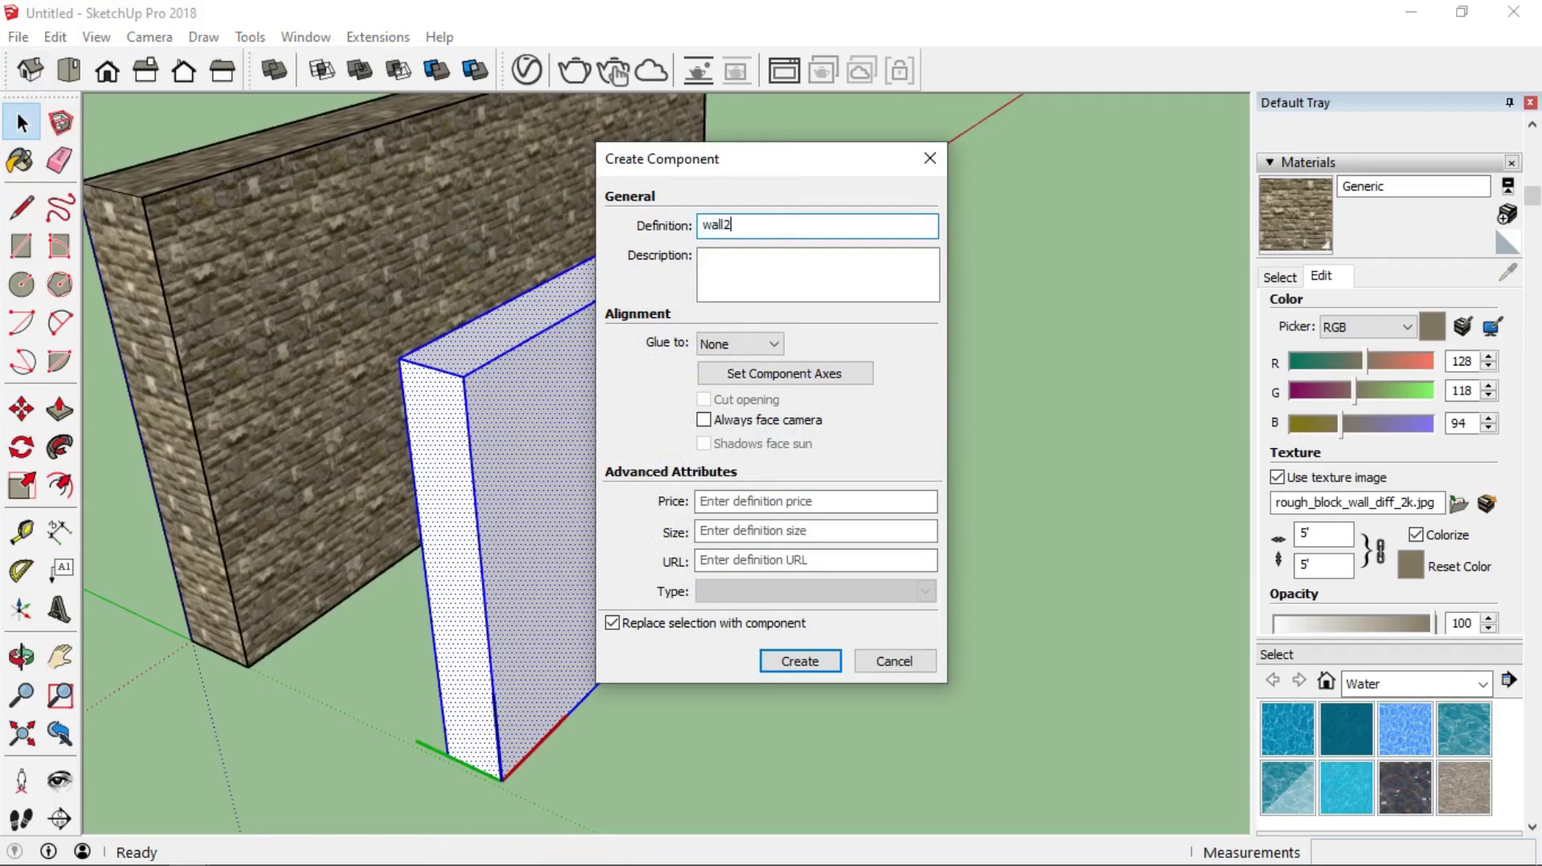
{"action": "key", "text": "Return"}
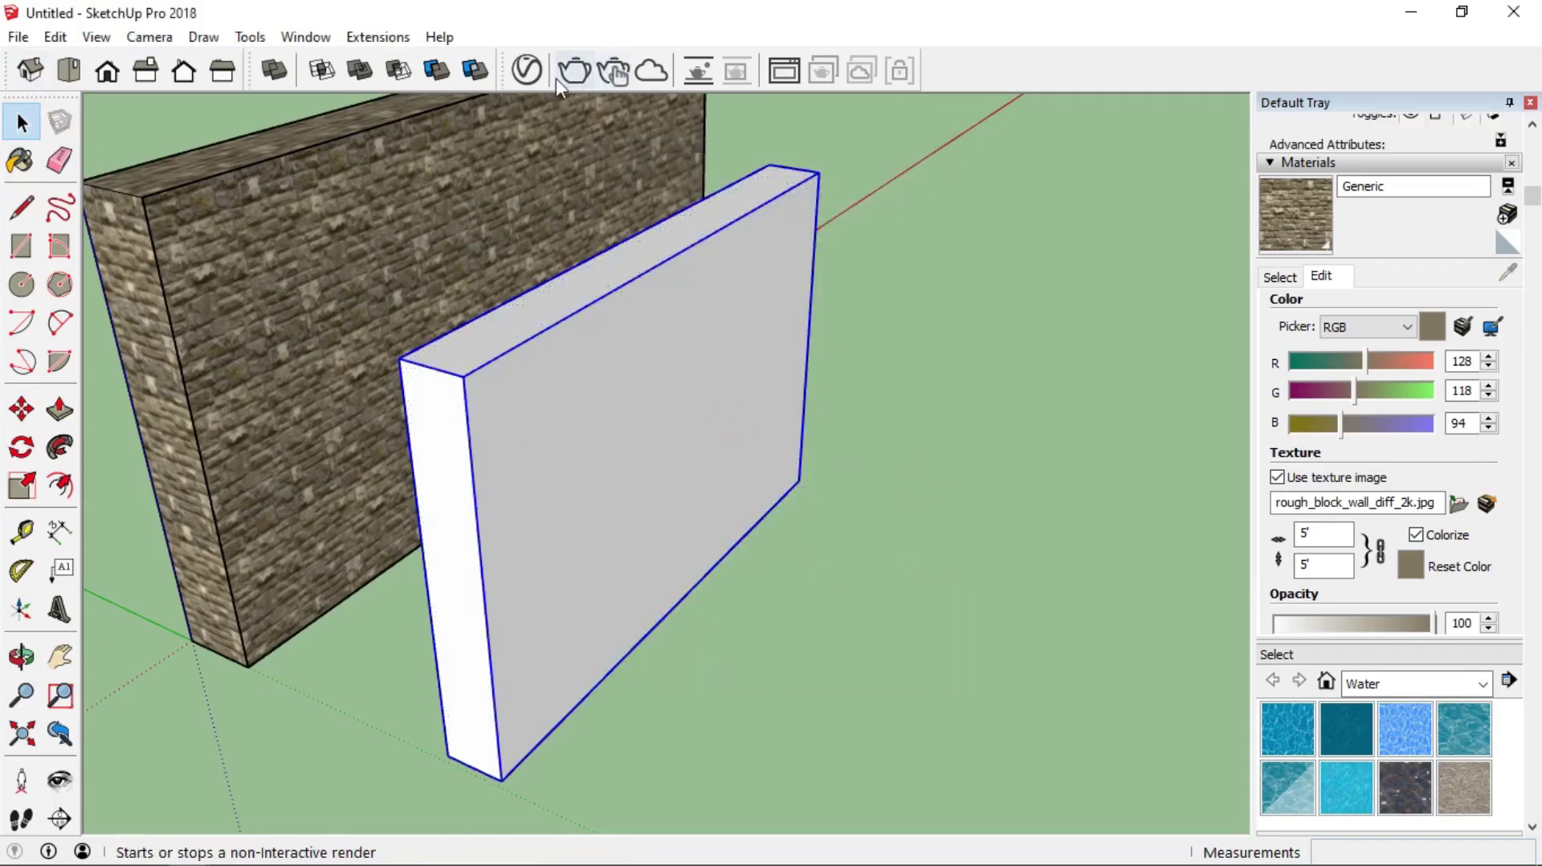
Step: Apply the Generic stone wall material to the wall2 component
{"action": "left_click", "coordinate": [530, 73]}
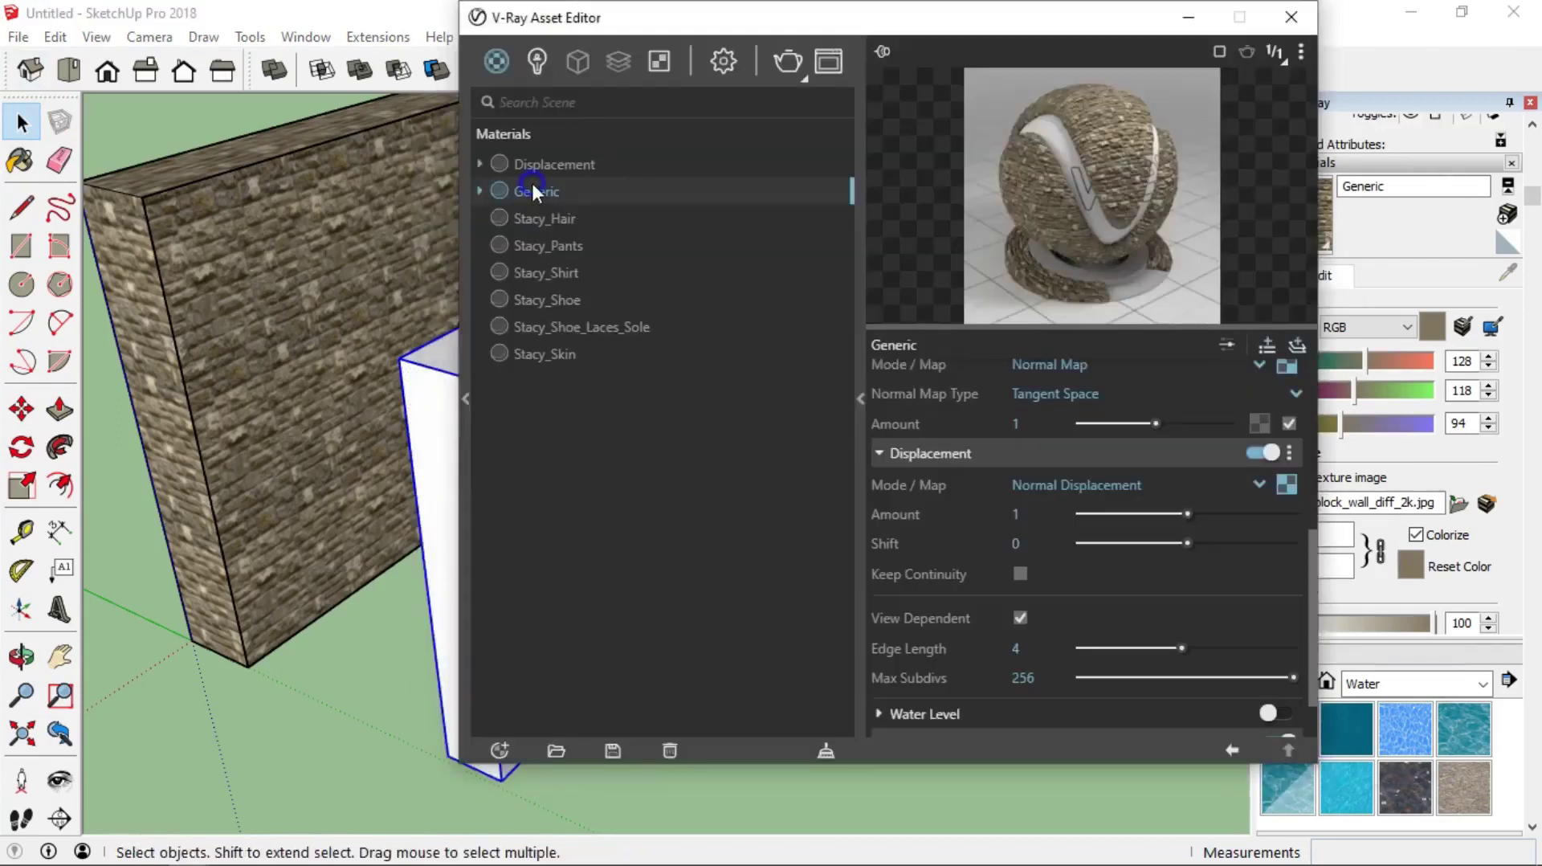
{"action": "right_click", "coordinate": [531, 191]}
{"action": "left_click", "coordinate": [572, 231]}
{"action": "left_click", "coordinate": [1182, 21]}
Step: Render the near corner of wall2 up close to examine the stone displacement on its faces
{"action": "scroll", "coordinate": [497, 493], "scroll_direction": "up", "scroll_amount": 5}
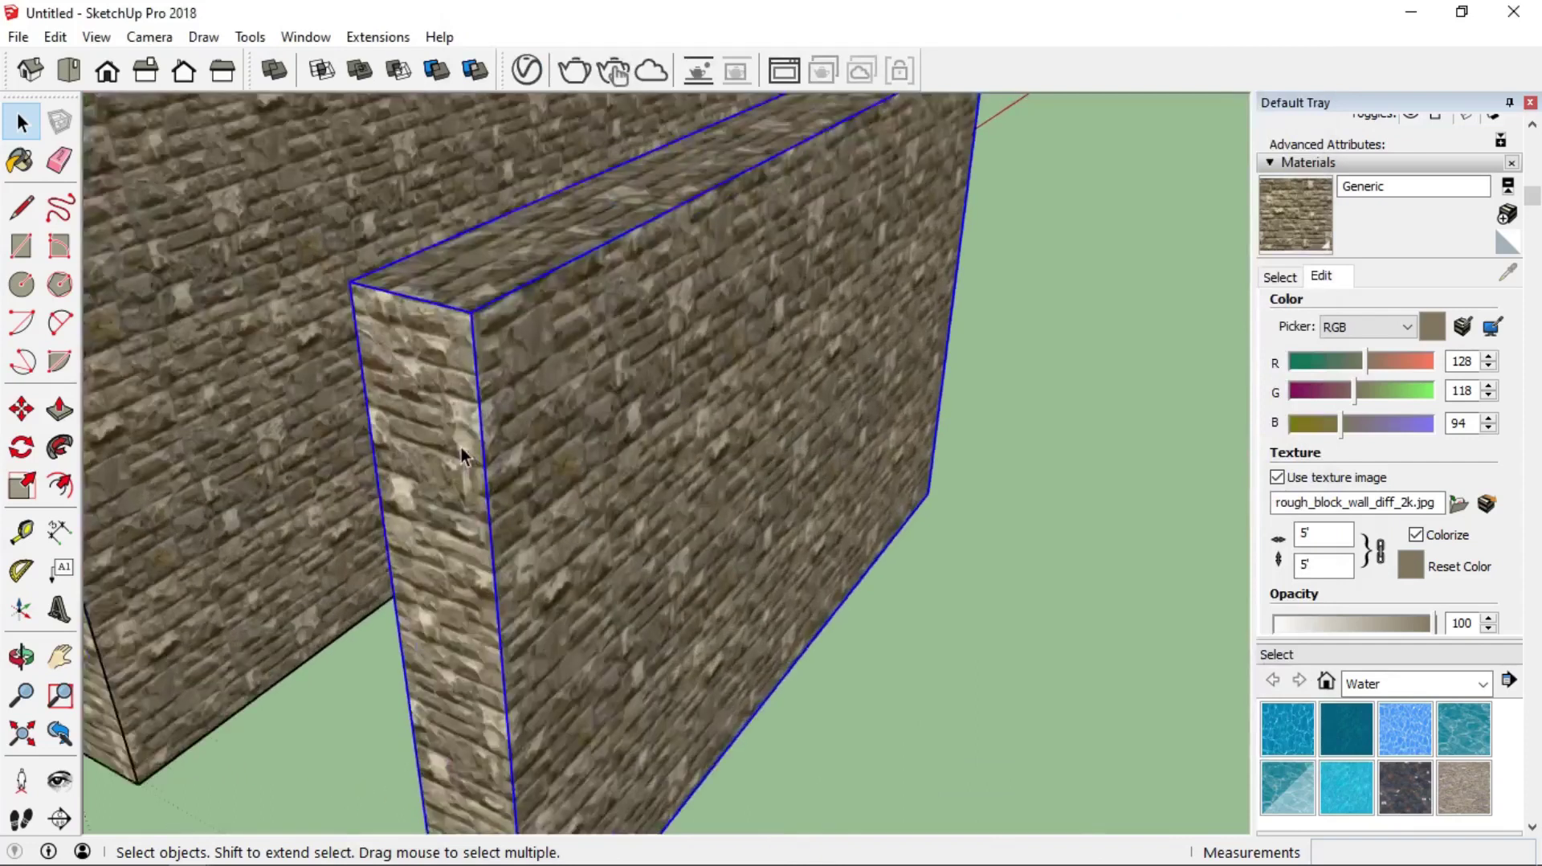
{"action": "middle_click_drag", "start_coordinate": [588, 450], "coordinate": [476, 470]}
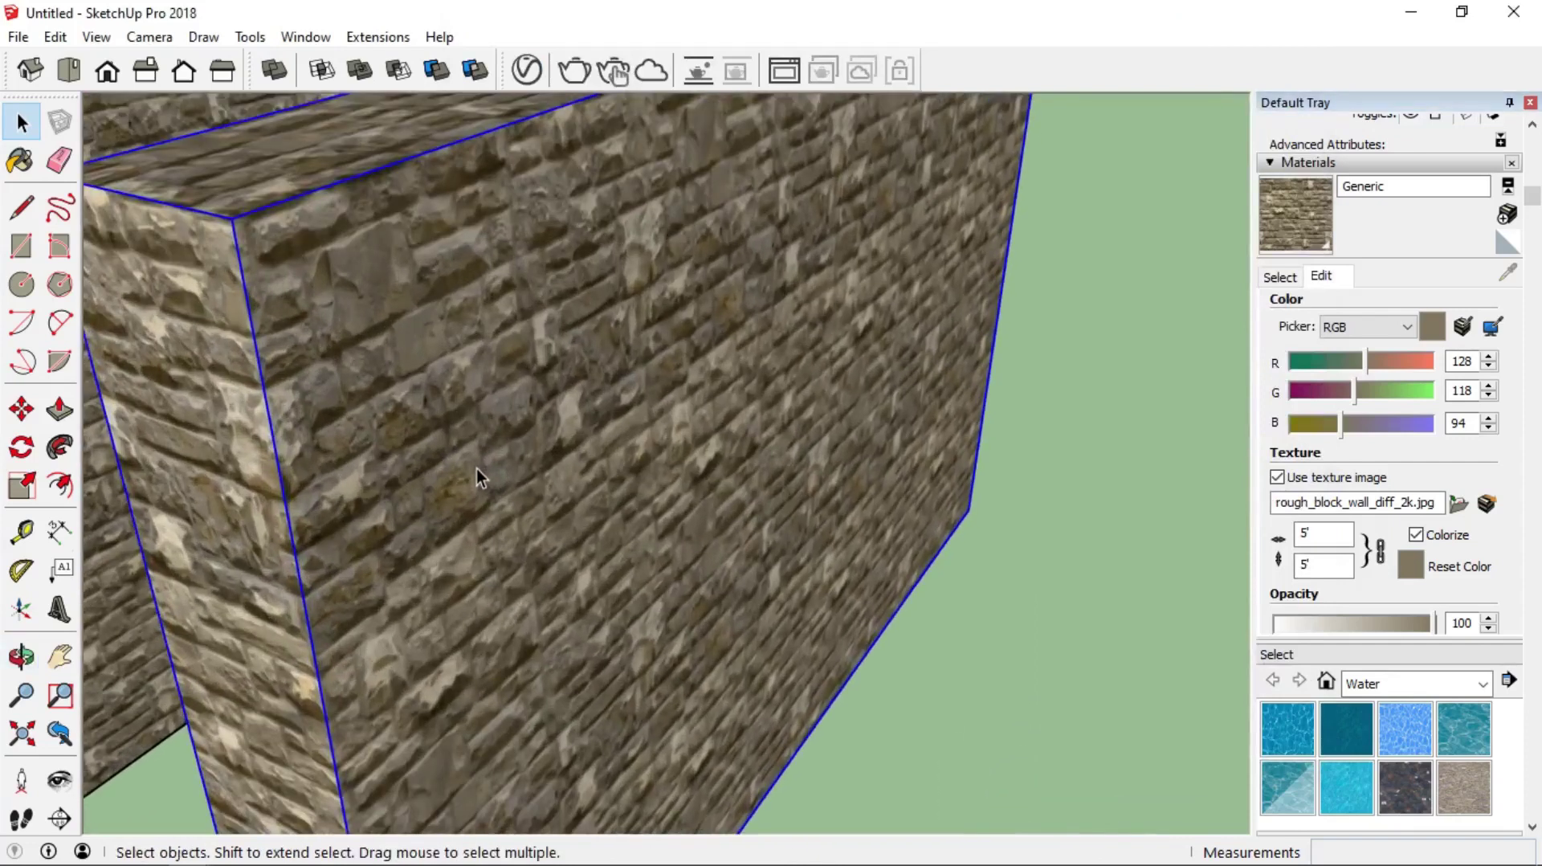
{"action": "left_click", "coordinate": [572, 70]}
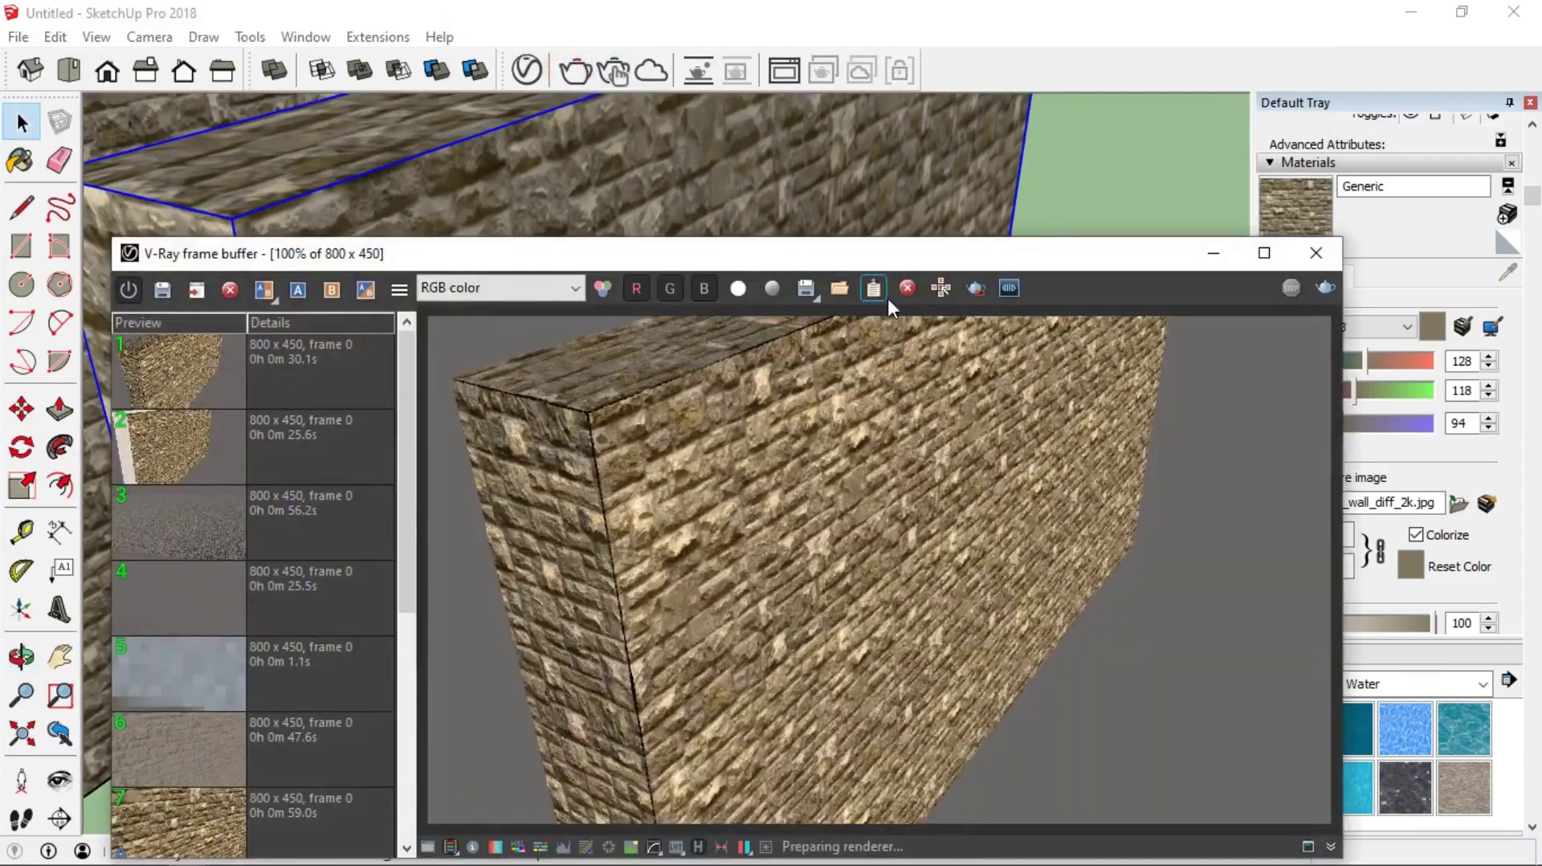
{"action": "left_click", "coordinate": [1202, 258]}
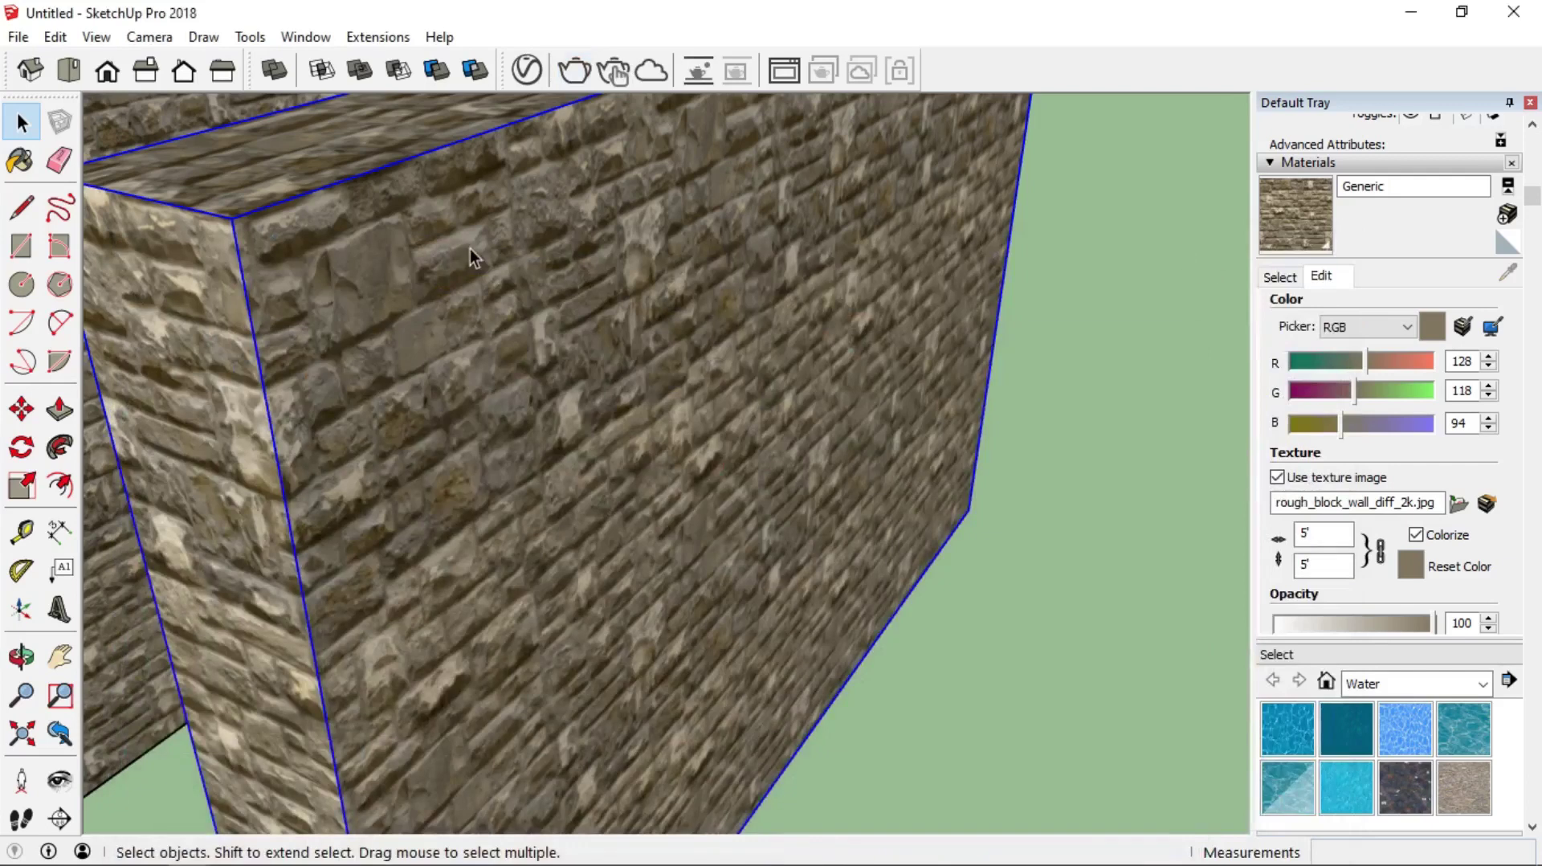
{"action": "scroll", "coordinate": [514, 305], "scroll_direction": "up", "scroll_amount": 4}
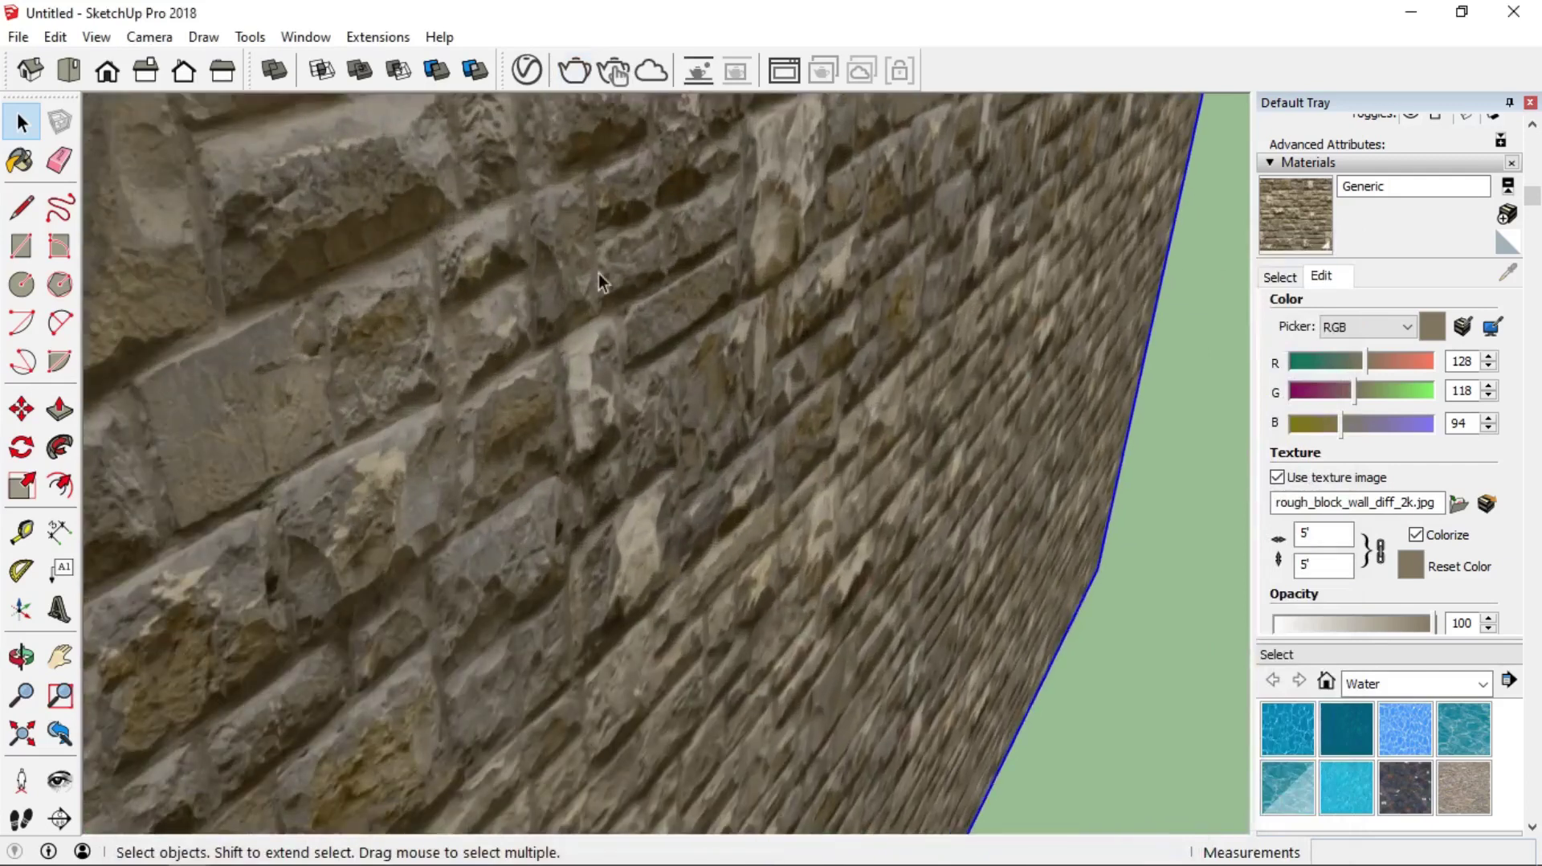
Step: Render the wall with the Generic material's diffuse texture disabled and its displacement amount set to 2
{"action": "left_click", "coordinate": [536, 72]}
{"action": "scroll", "coordinate": [1178, 452], "scroll_direction": "up", "scroll_amount": 5}
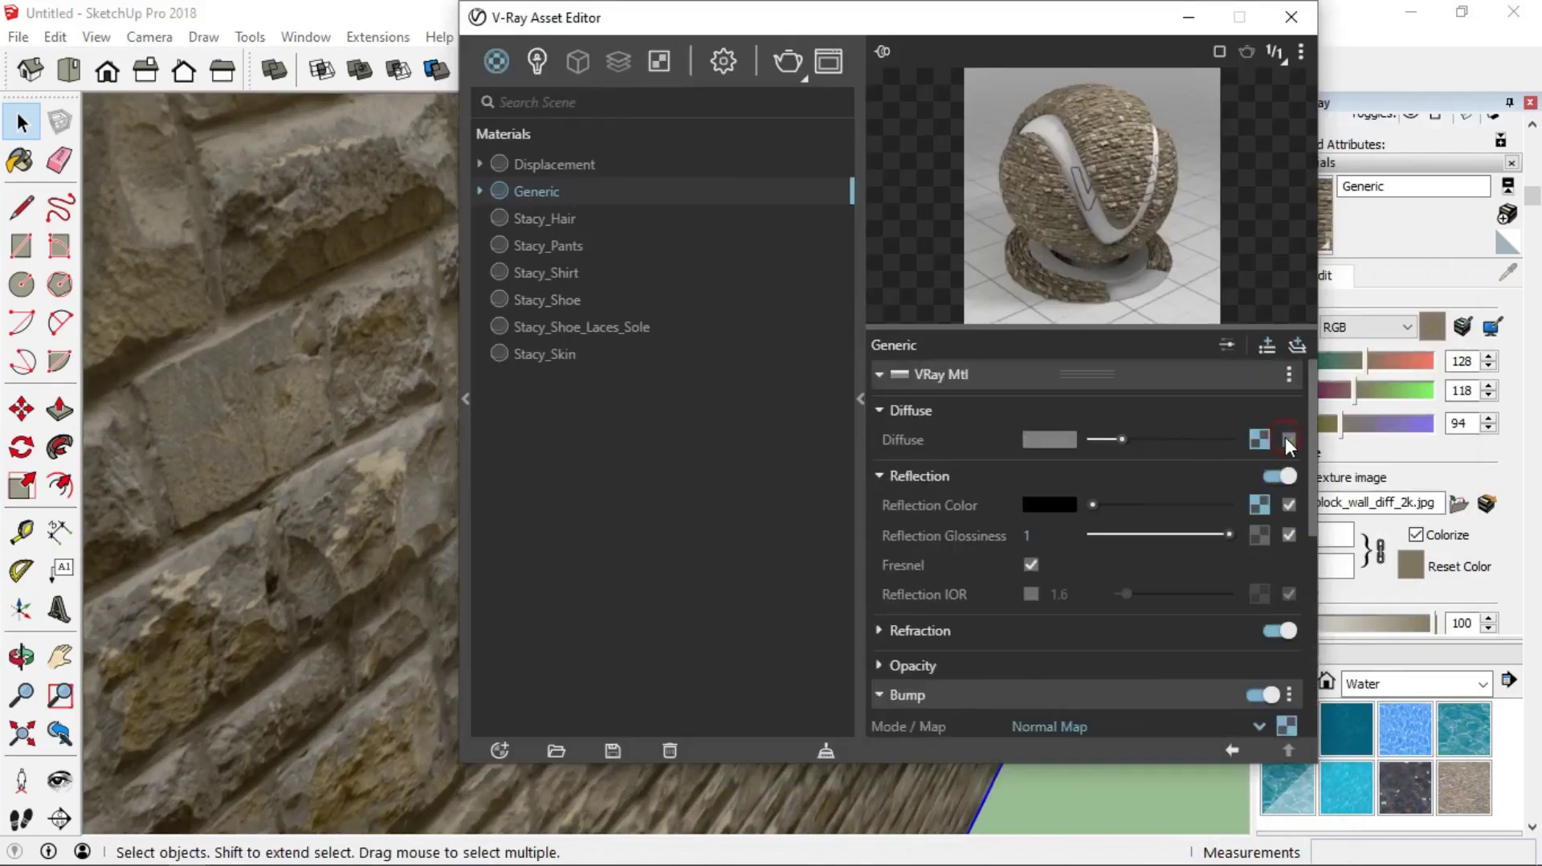
{"action": "scroll", "coordinate": [1124, 478], "scroll_direction": "down", "scroll_amount": 8}
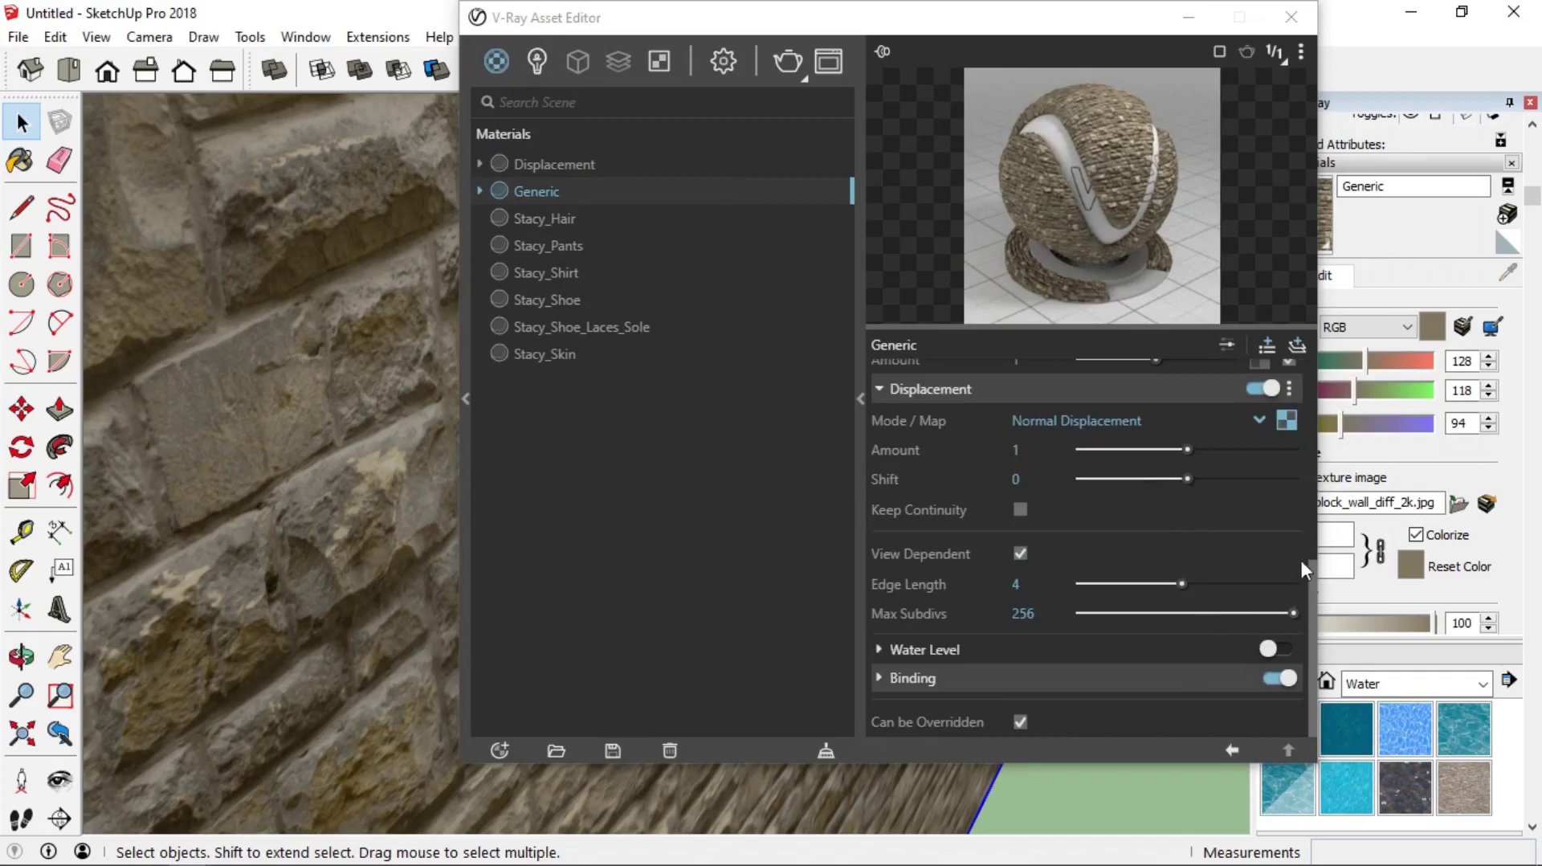
{"action": "scroll", "coordinate": [1118, 585], "scroll_direction": "up", "scroll_amount": 3}
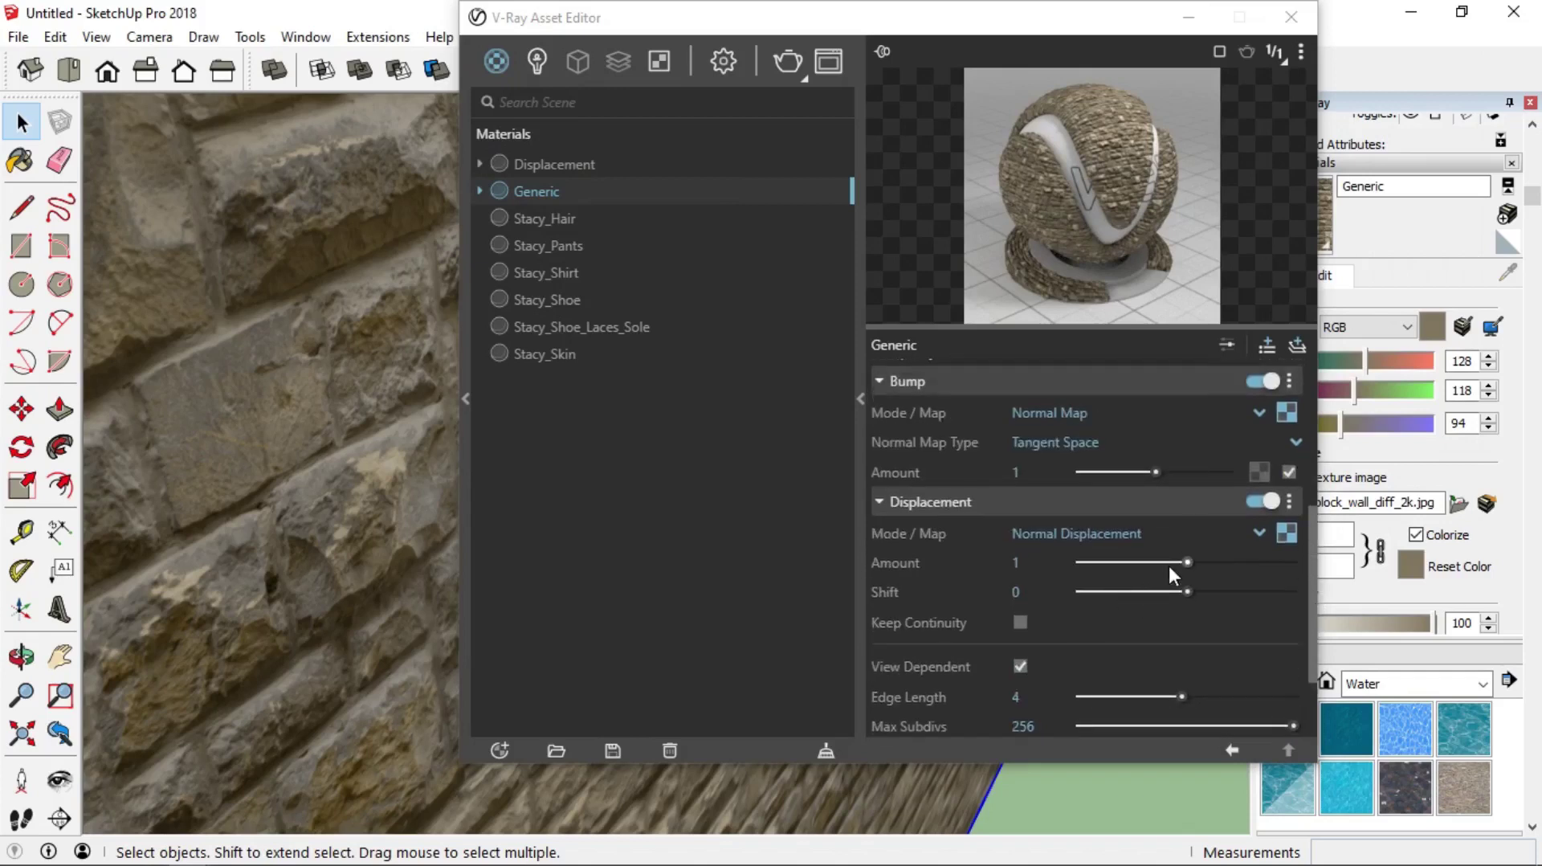
{"action": "left_click_drag", "start_coordinate": [1191, 559], "coordinate": [1302, 559]}
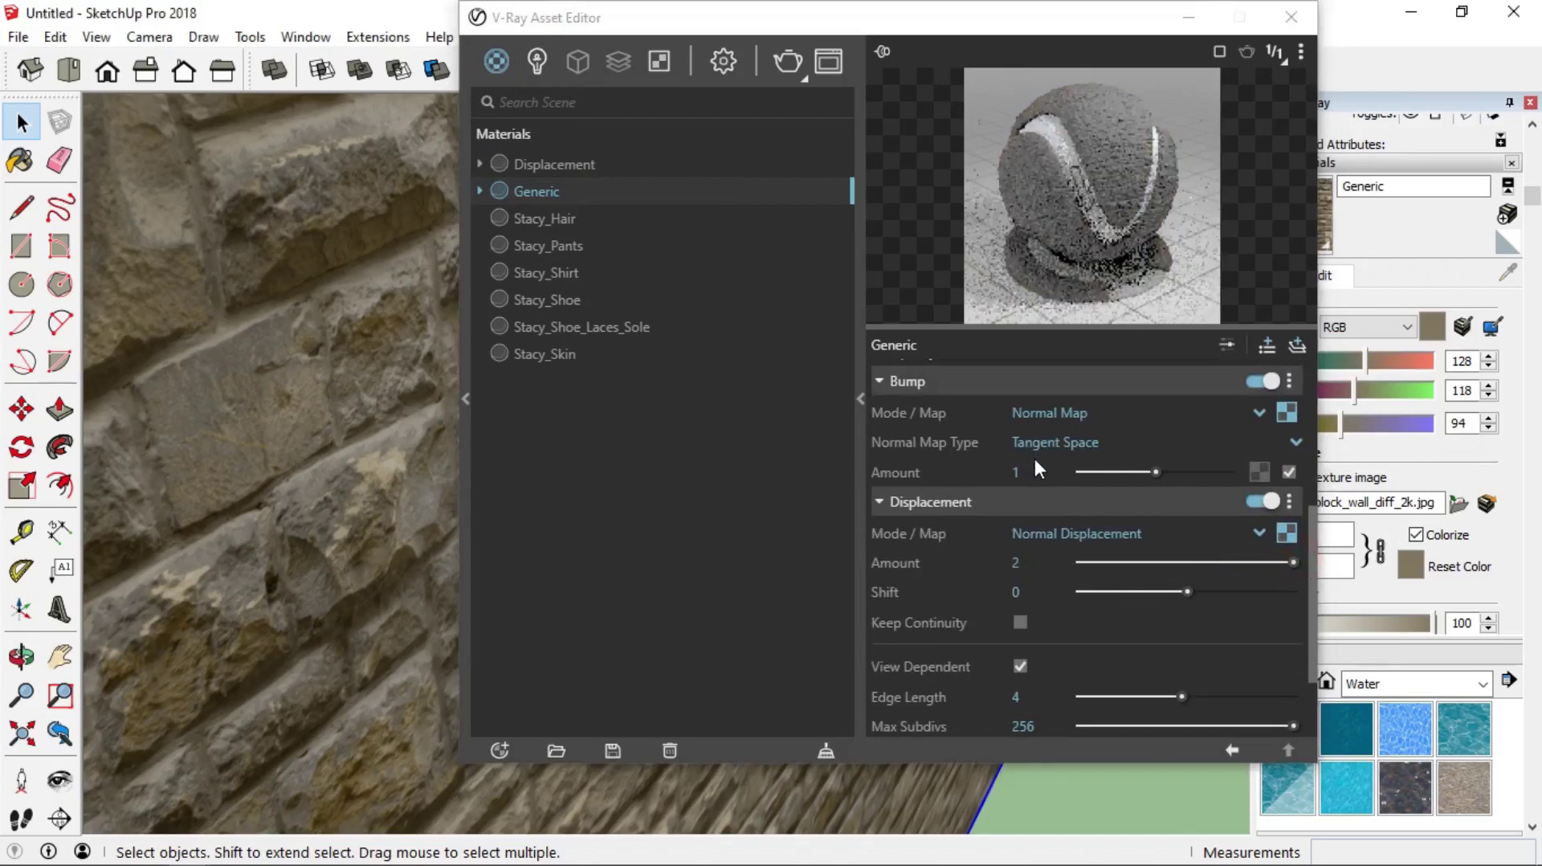
{"action": "left_click", "coordinate": [784, 64]}
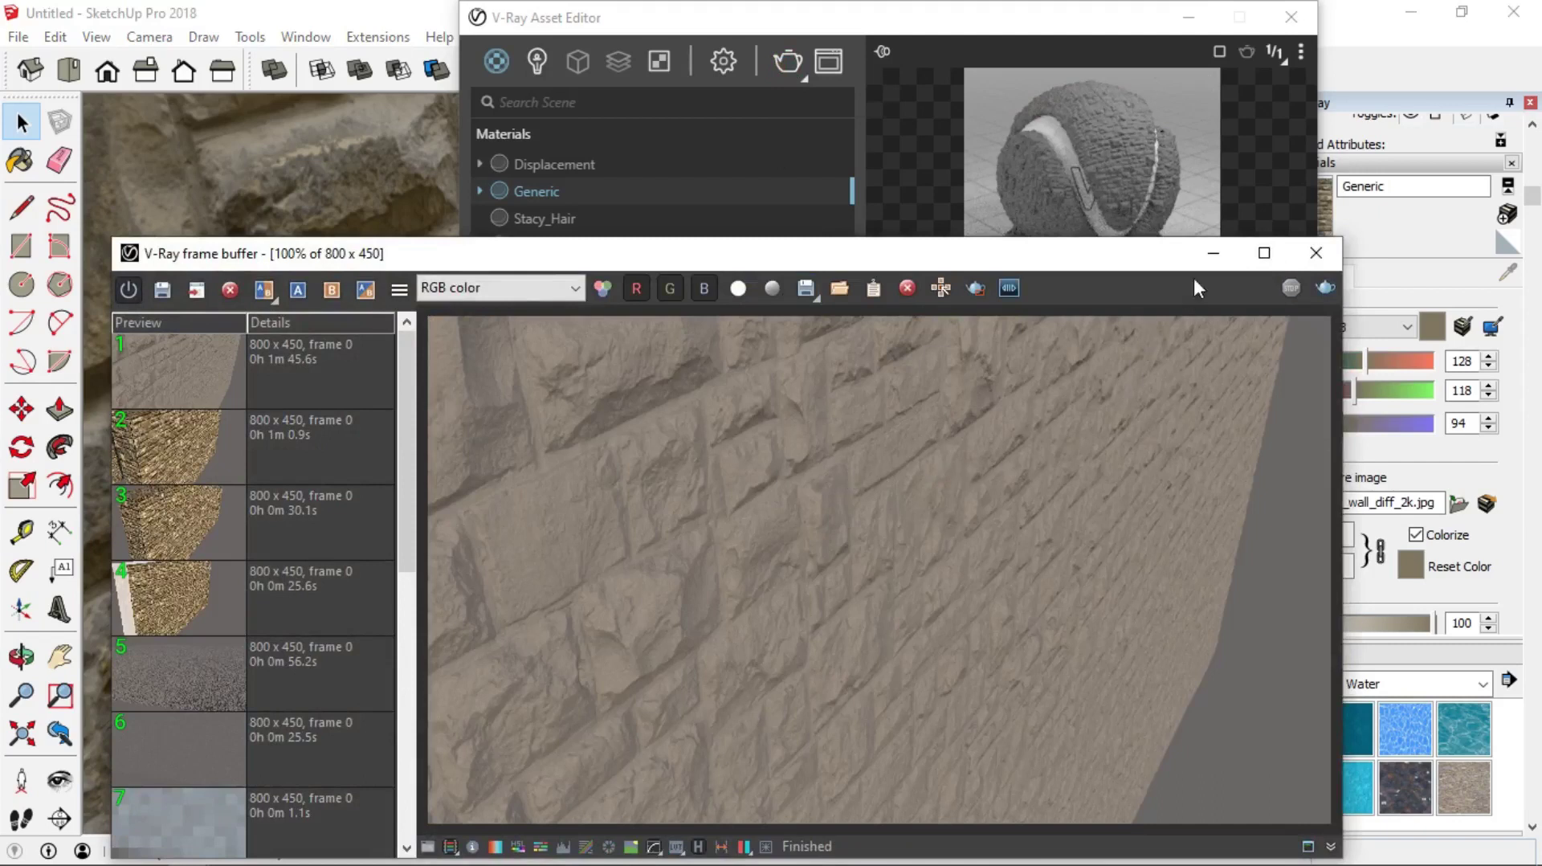
{"action": "left_click", "coordinate": [1210, 255]}
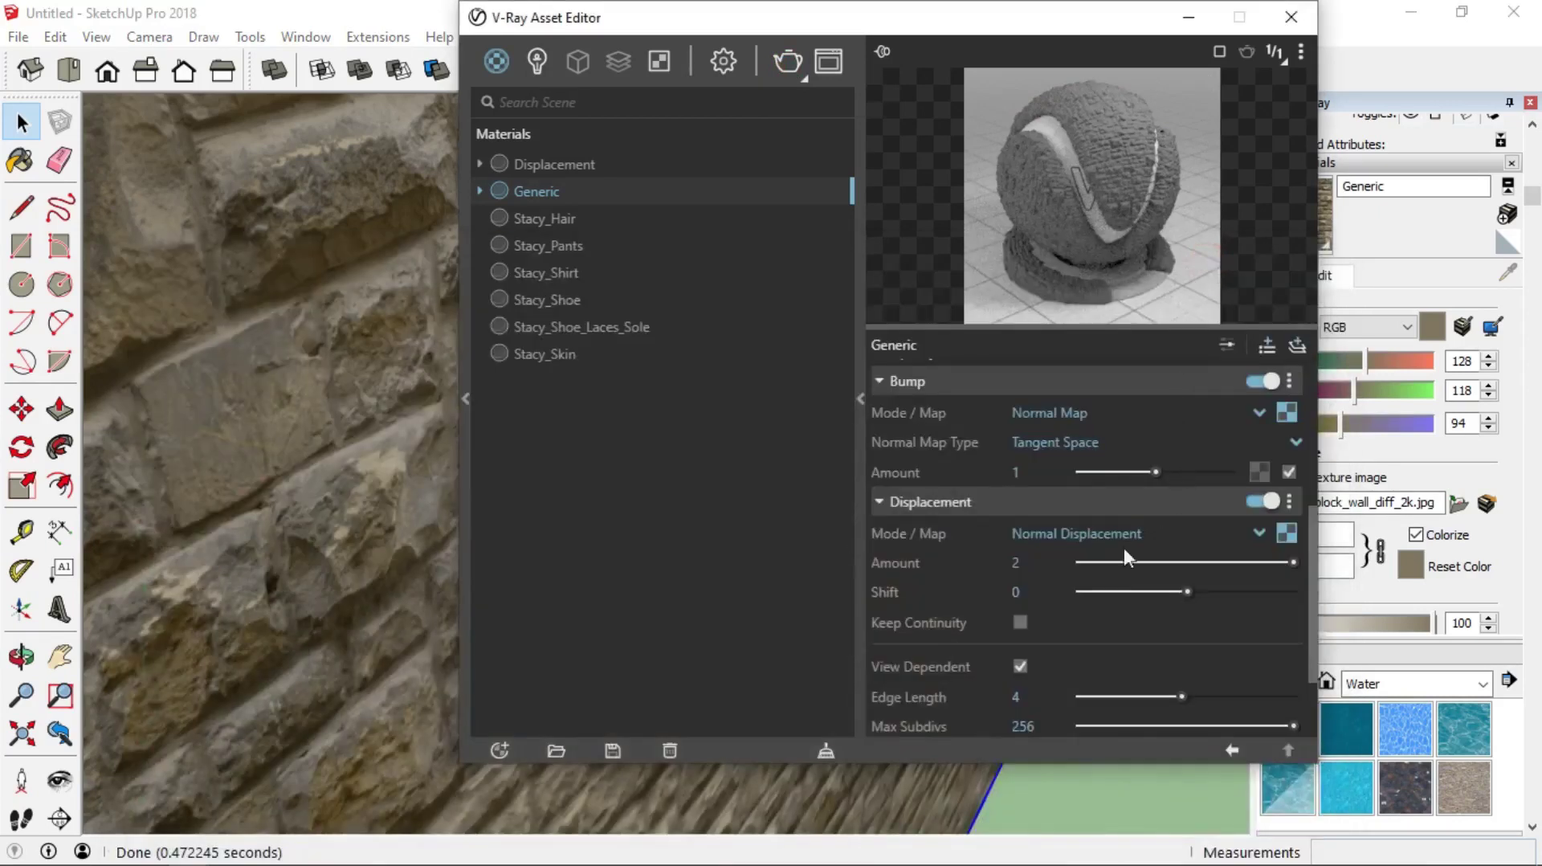
Step: Set the Generic material's displacement amount to 8
{"action": "double_click", "coordinate": [1036, 561]}
{"action": "type", "text": "8"}
{"action": "key", "text": "Return"}
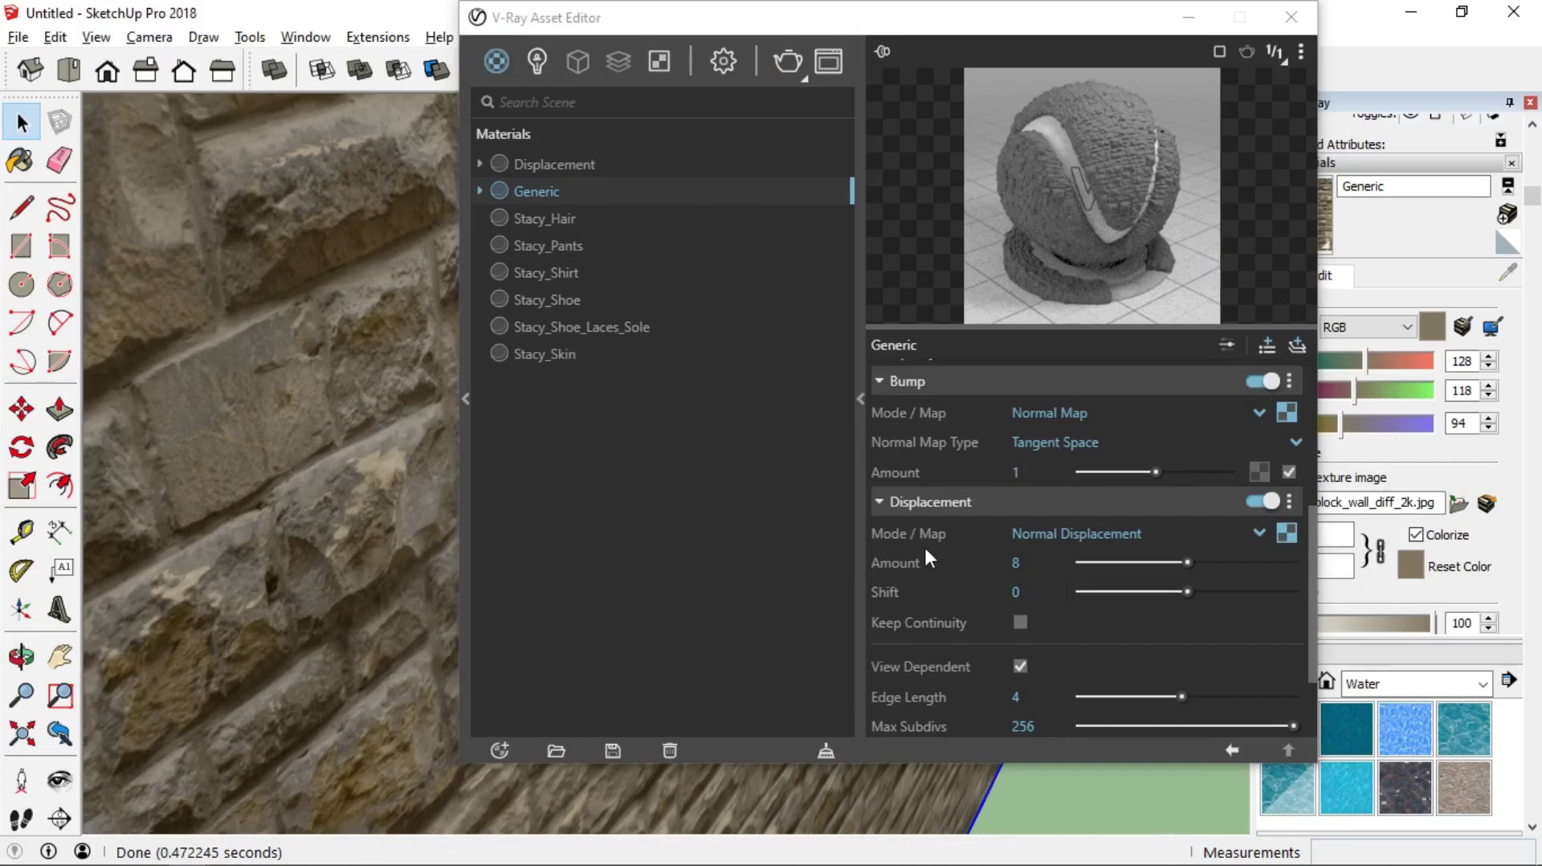
Step: Define a rectangular render region over the middle of the stone wall and render only that region
{"action": "key", "text": "alt+Tab"}
{"action": "left_click", "coordinate": [706, 448]}
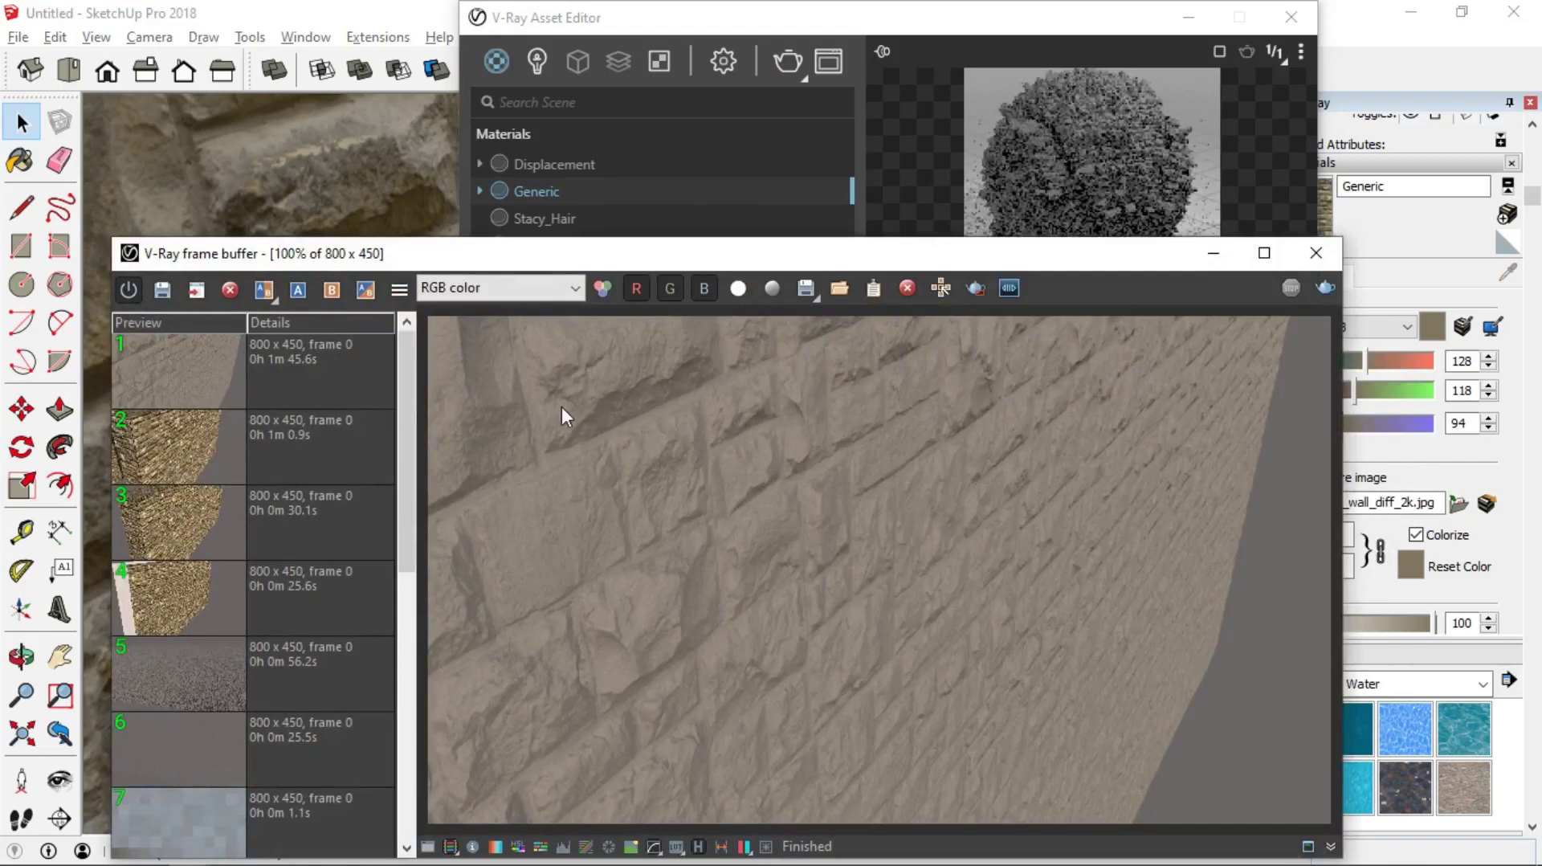
{"action": "left_click", "coordinate": [975, 288]}
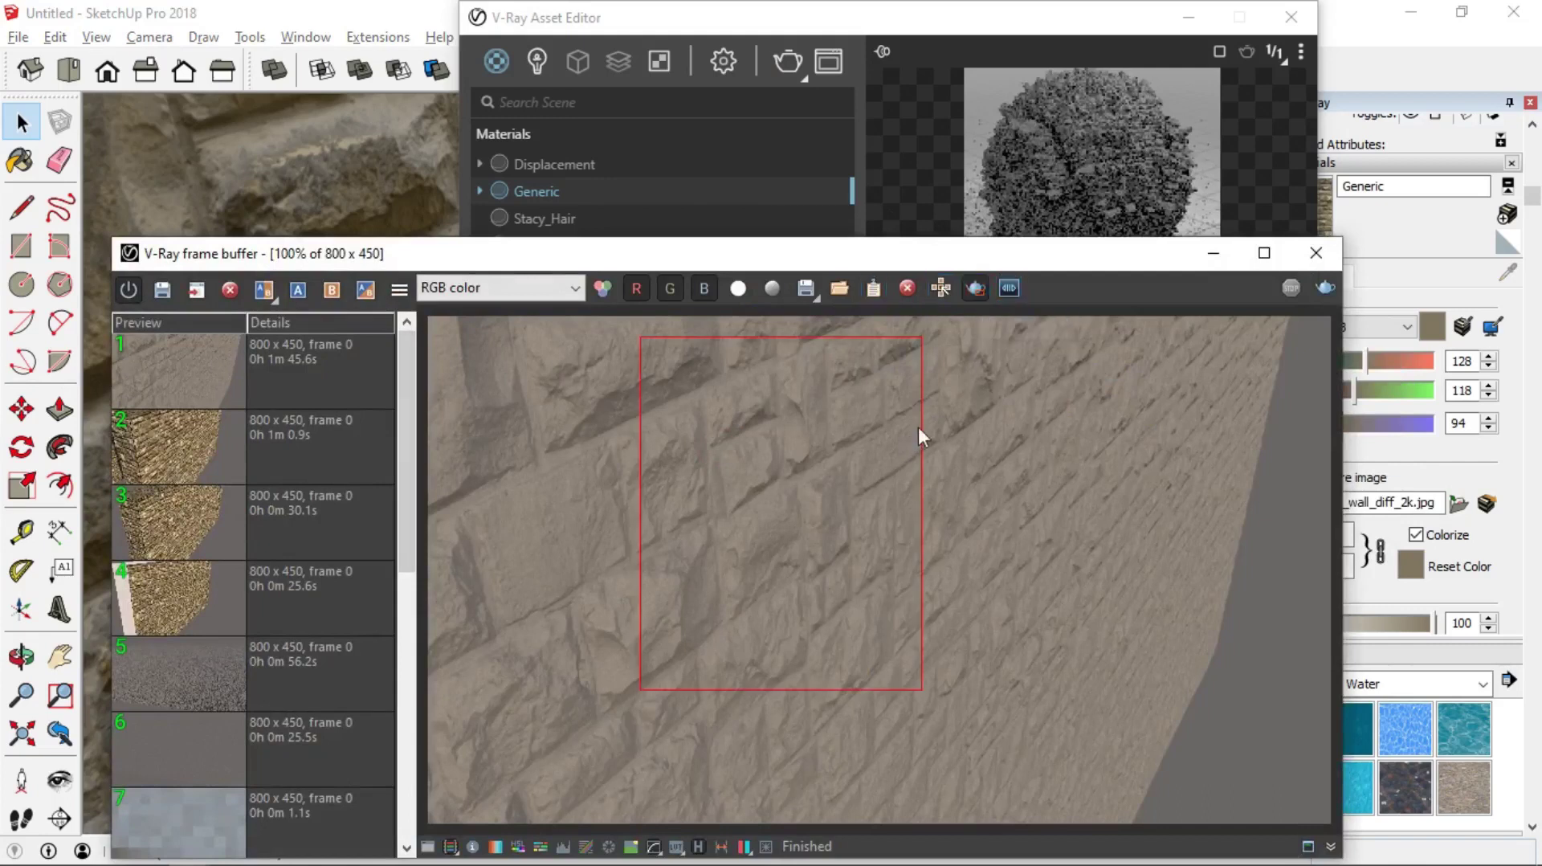
{"action": "left_click_drag", "start_coordinate": [755, 360], "coordinate": [1038, 685]}
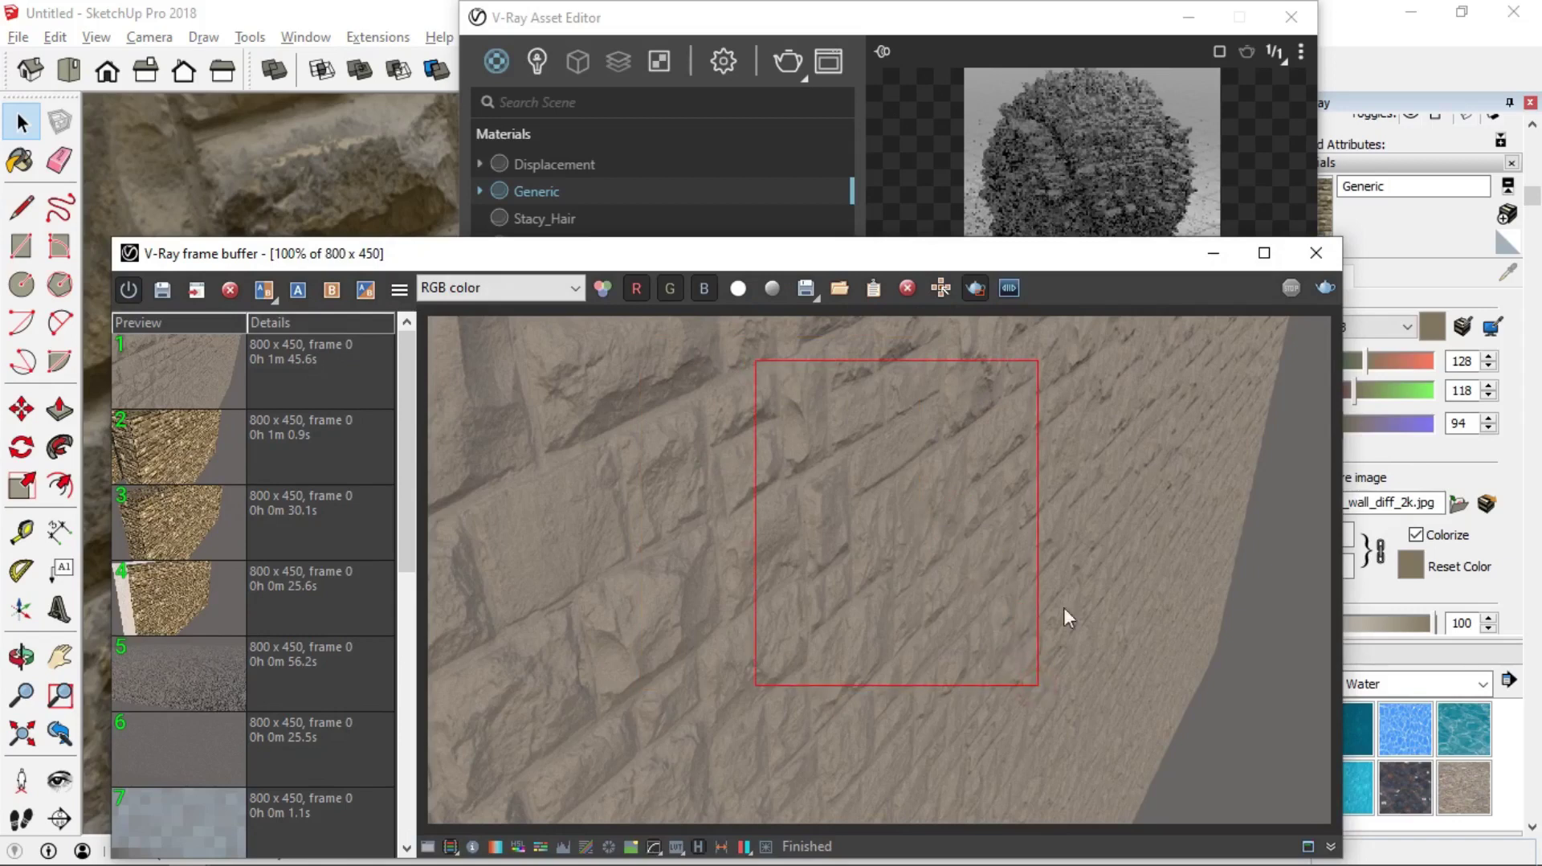
{"action": "left_click", "coordinate": [1326, 288]}
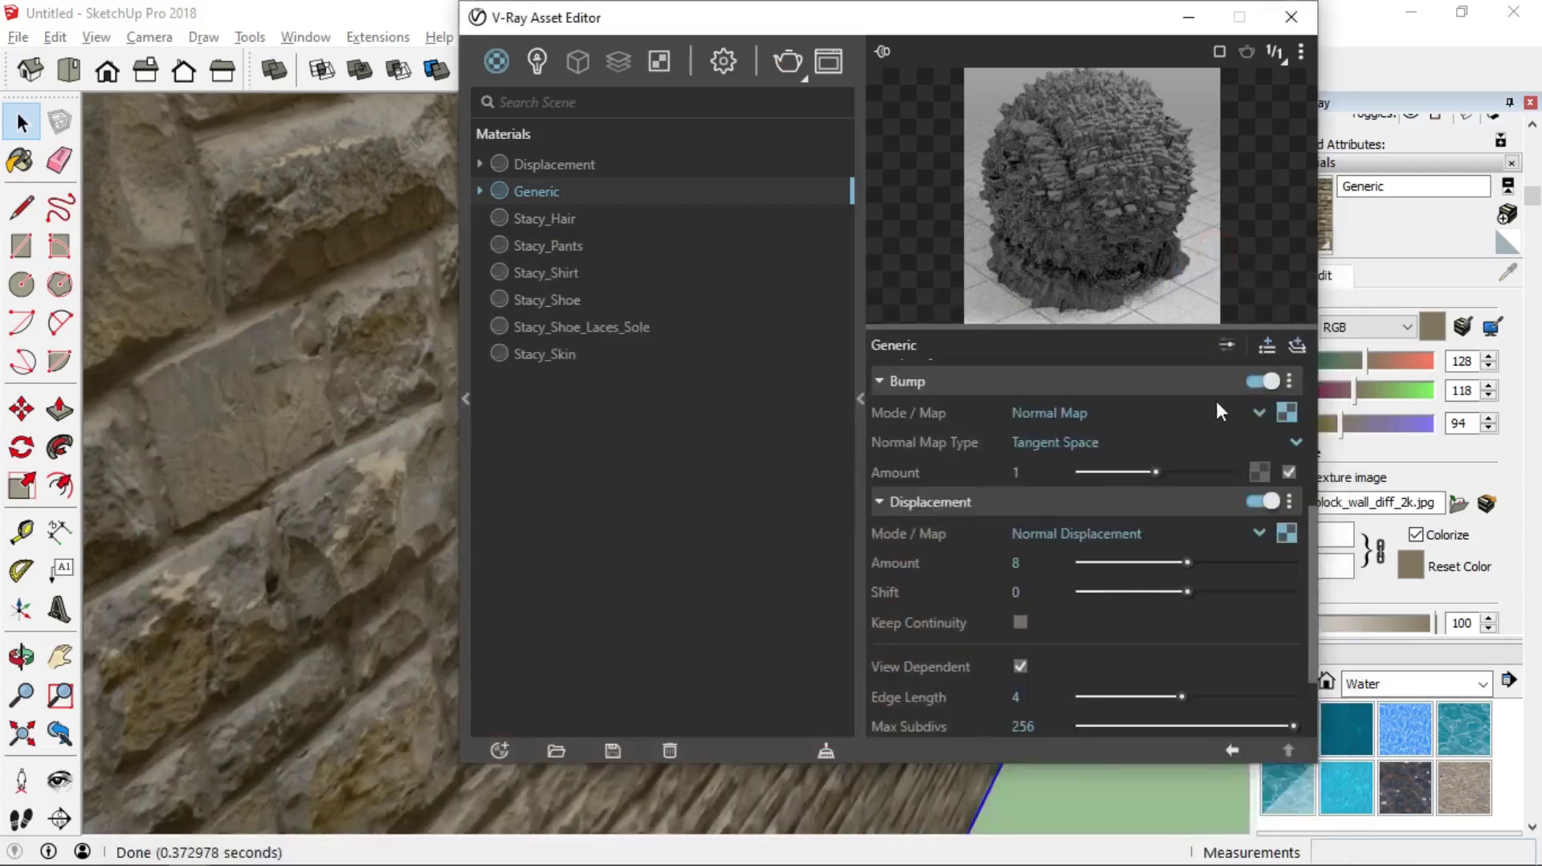
Step: Set the displacement bitmap's Repeat U/V to .5 and .5 and render the wall region again
{"action": "left_click", "coordinate": [1286, 533]}
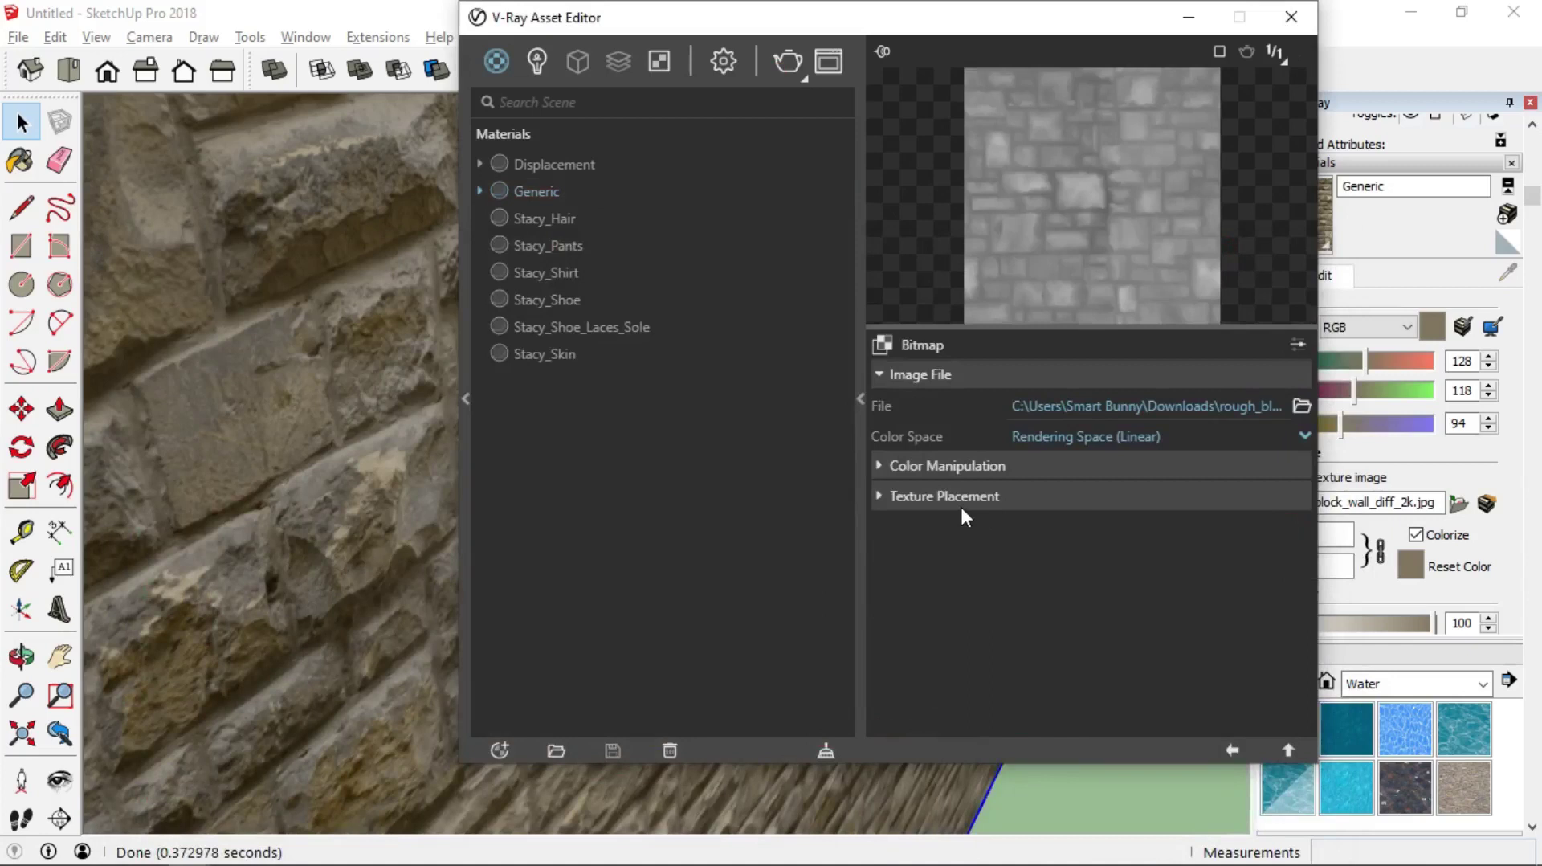
{"action": "left_click", "coordinate": [881, 467]}
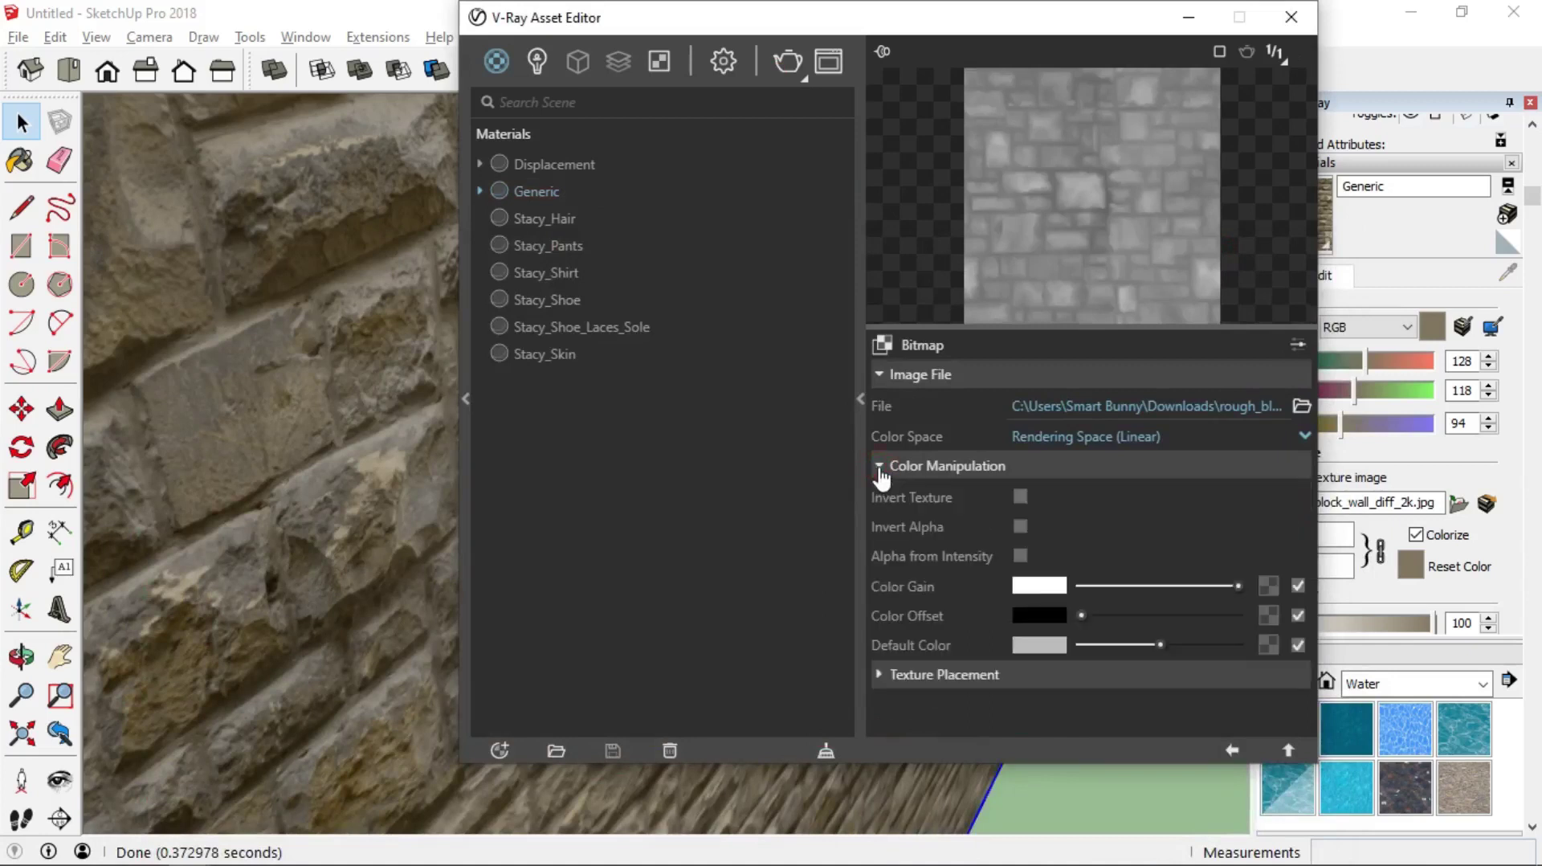
{"action": "left_click", "coordinate": [880, 466]}
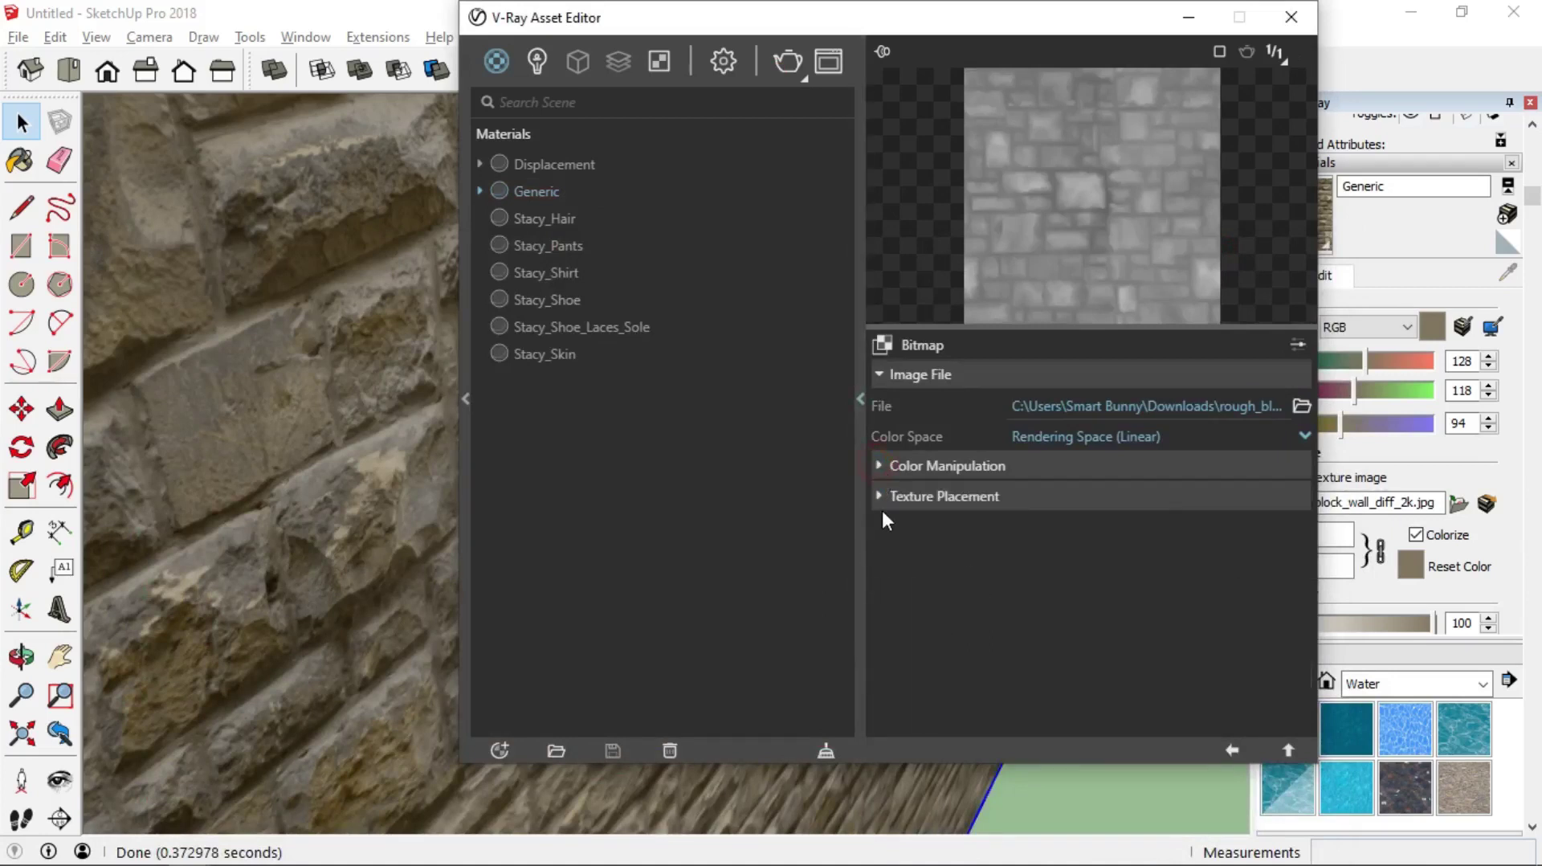
{"action": "left_click", "coordinate": [879, 497]}
{"action": "left_click", "coordinate": [1045, 603]}
{"action": "type", "text": ".5"}
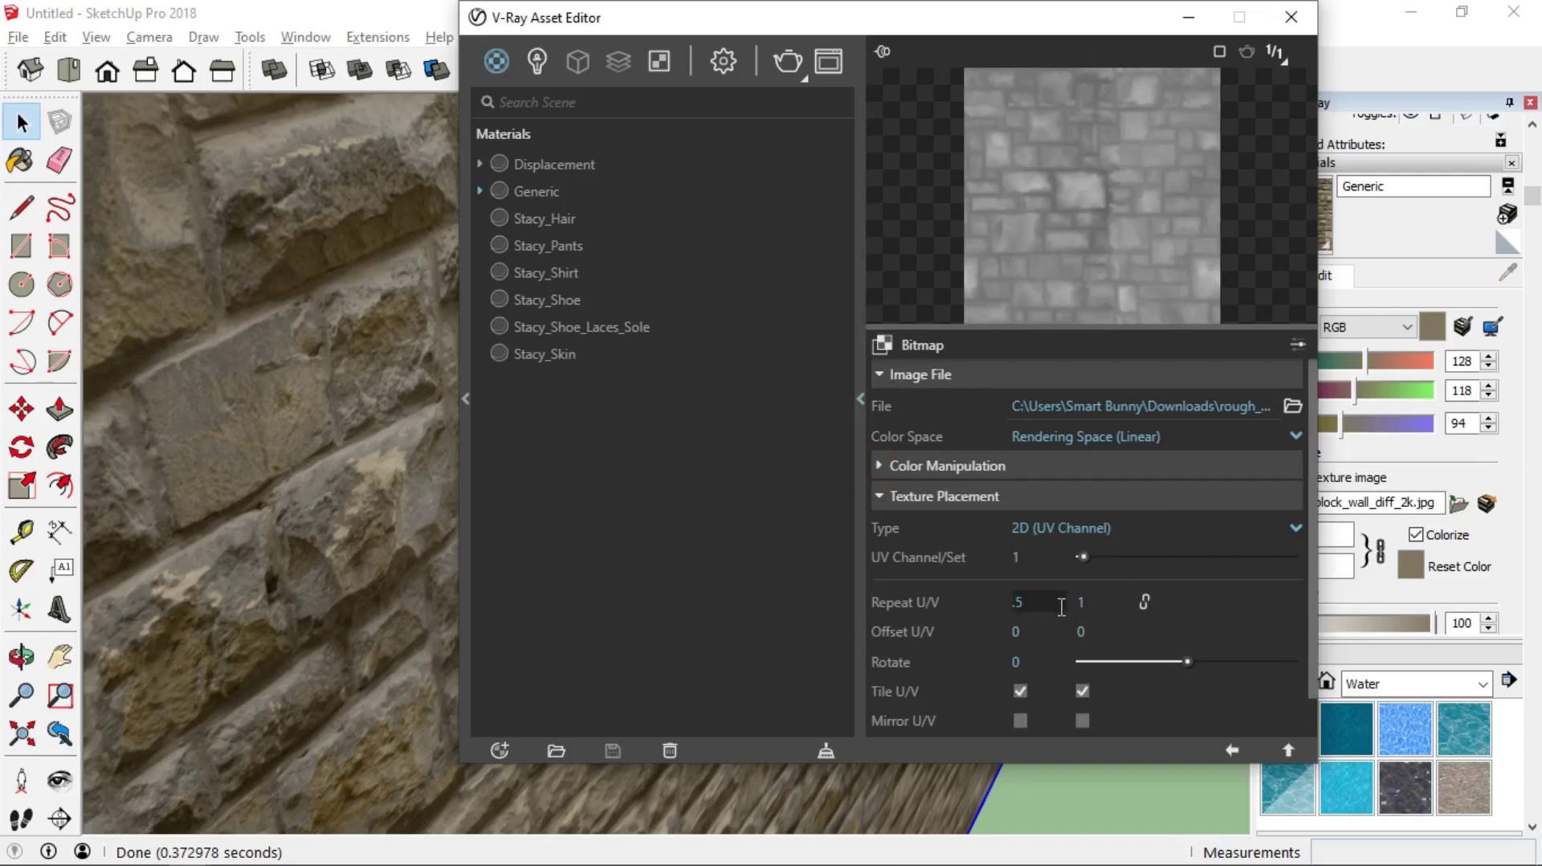
{"action": "key", "text": "Tab"}
{"action": "type", "text": ".5"}
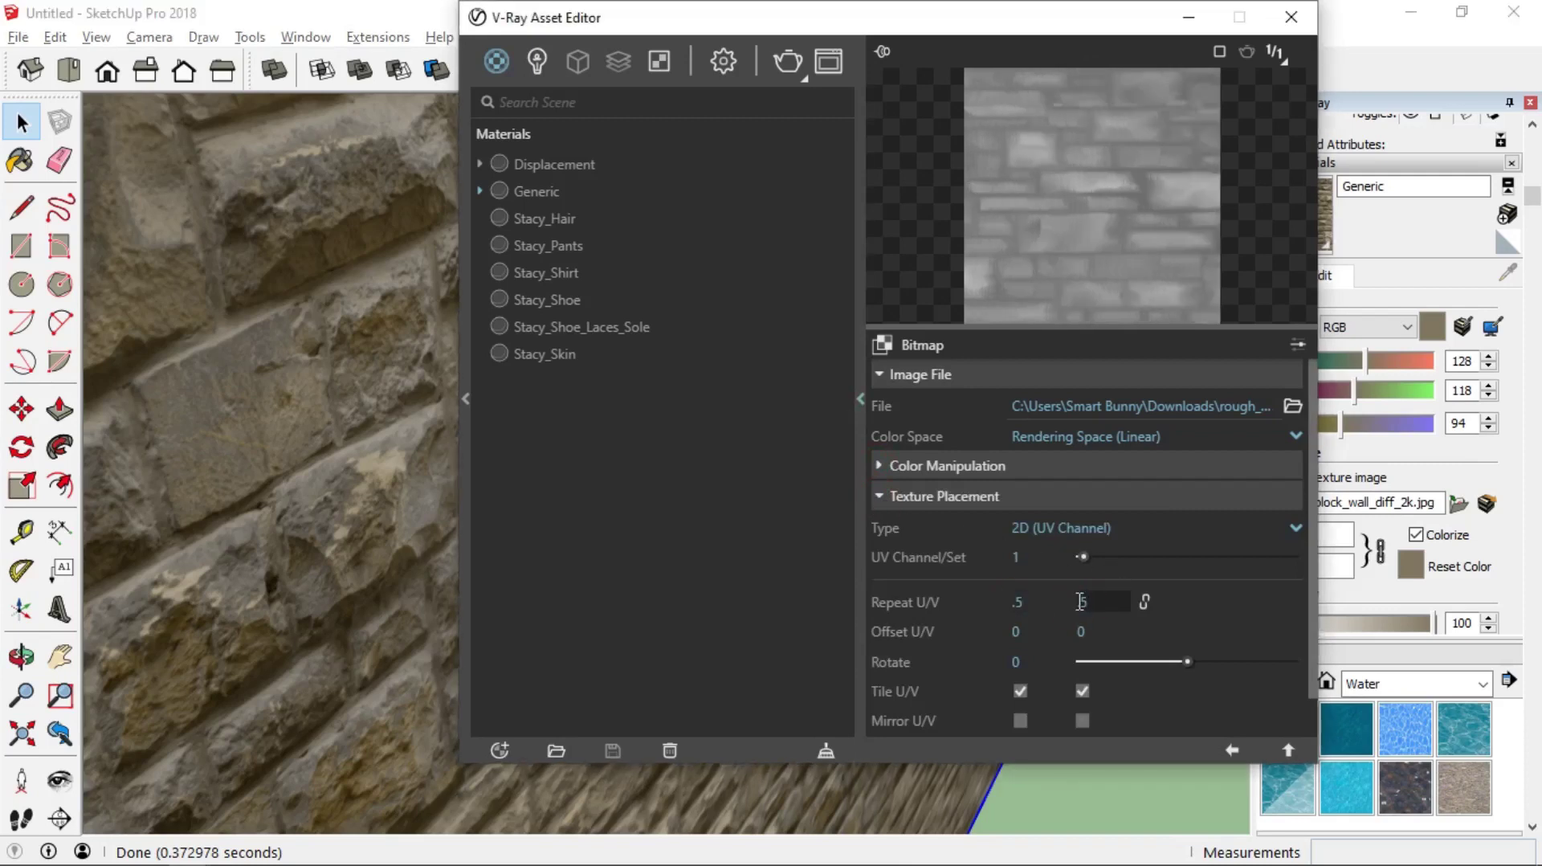
{"action": "key", "text": "Return"}
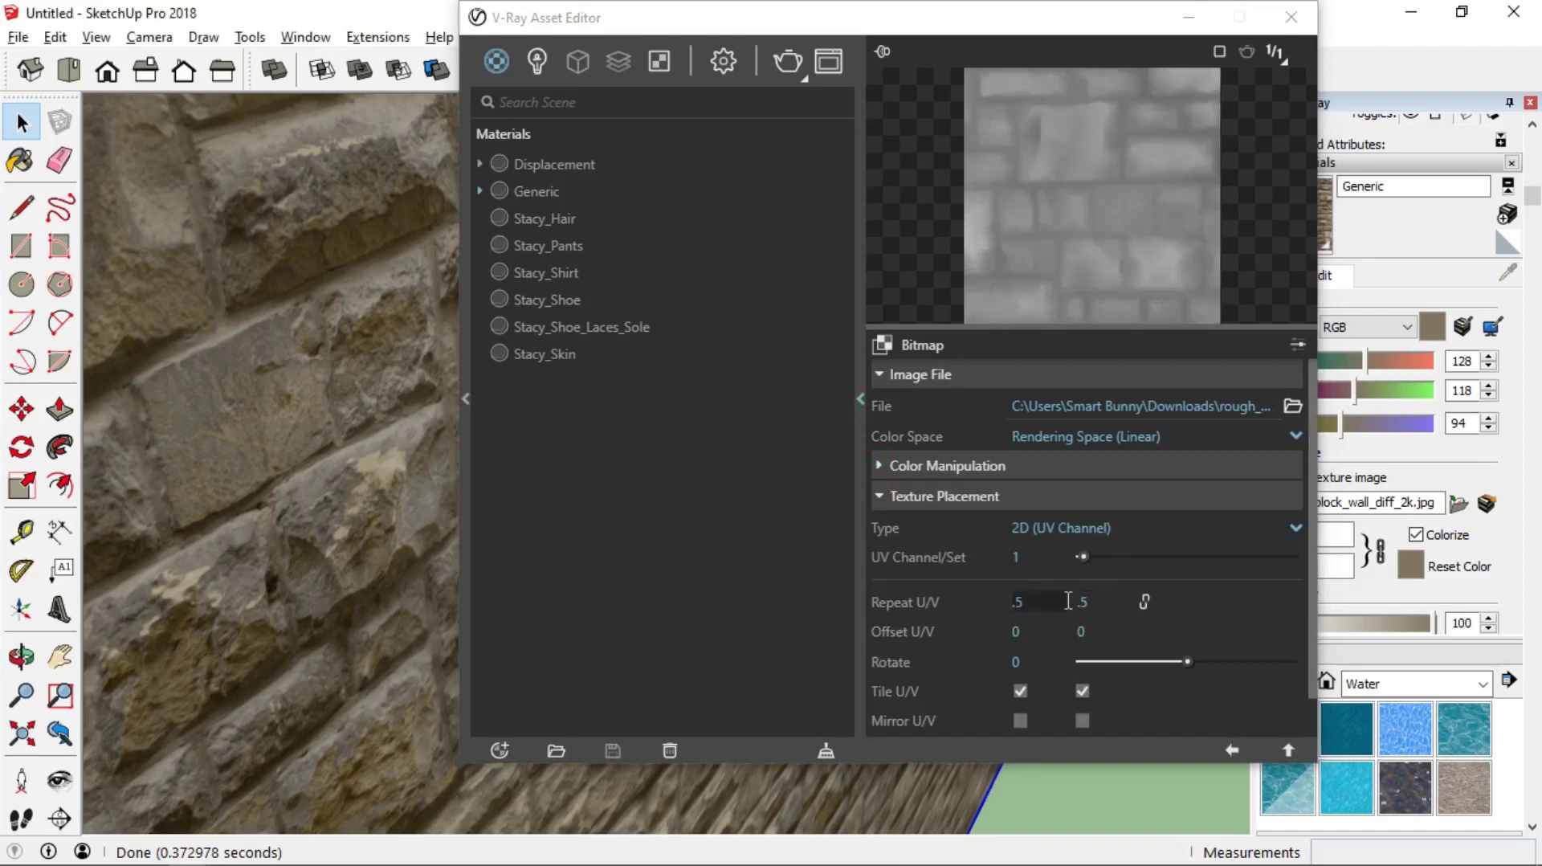
{"action": "left_click", "coordinate": [783, 60]}
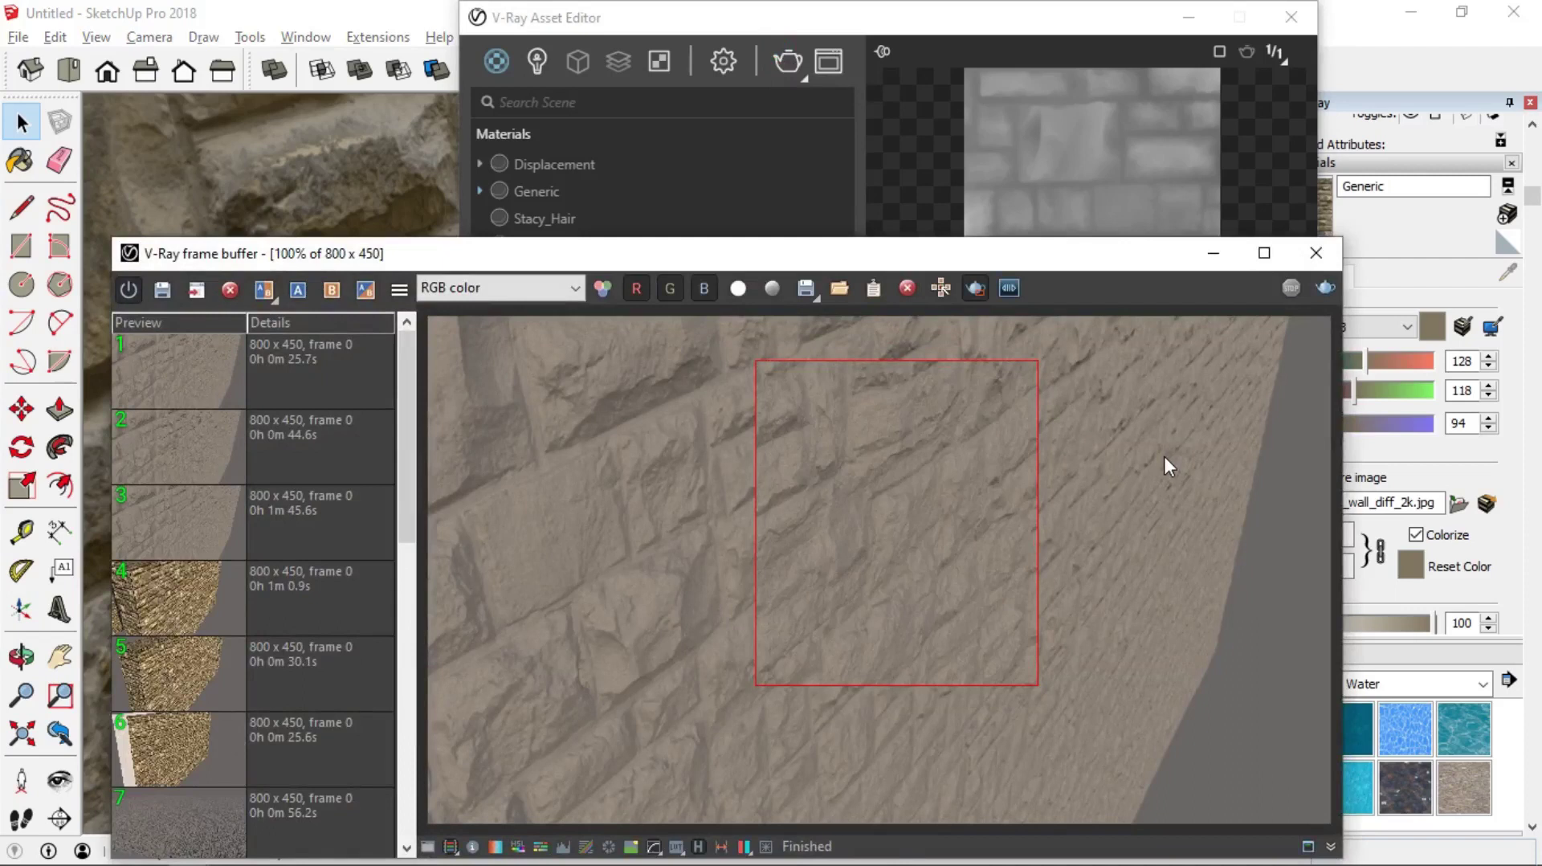
Step: Turn off region rendering and reset the displacement bitmap's Repeat U/V to 1 and 1
{"action": "left_click", "coordinate": [974, 292]}
{"action": "left_click", "coordinate": [1213, 253]}
{"action": "left_click", "coordinate": [1016, 602]}
{"action": "type", "text": "1"}
{"action": "left_click", "coordinate": [1084, 602]}
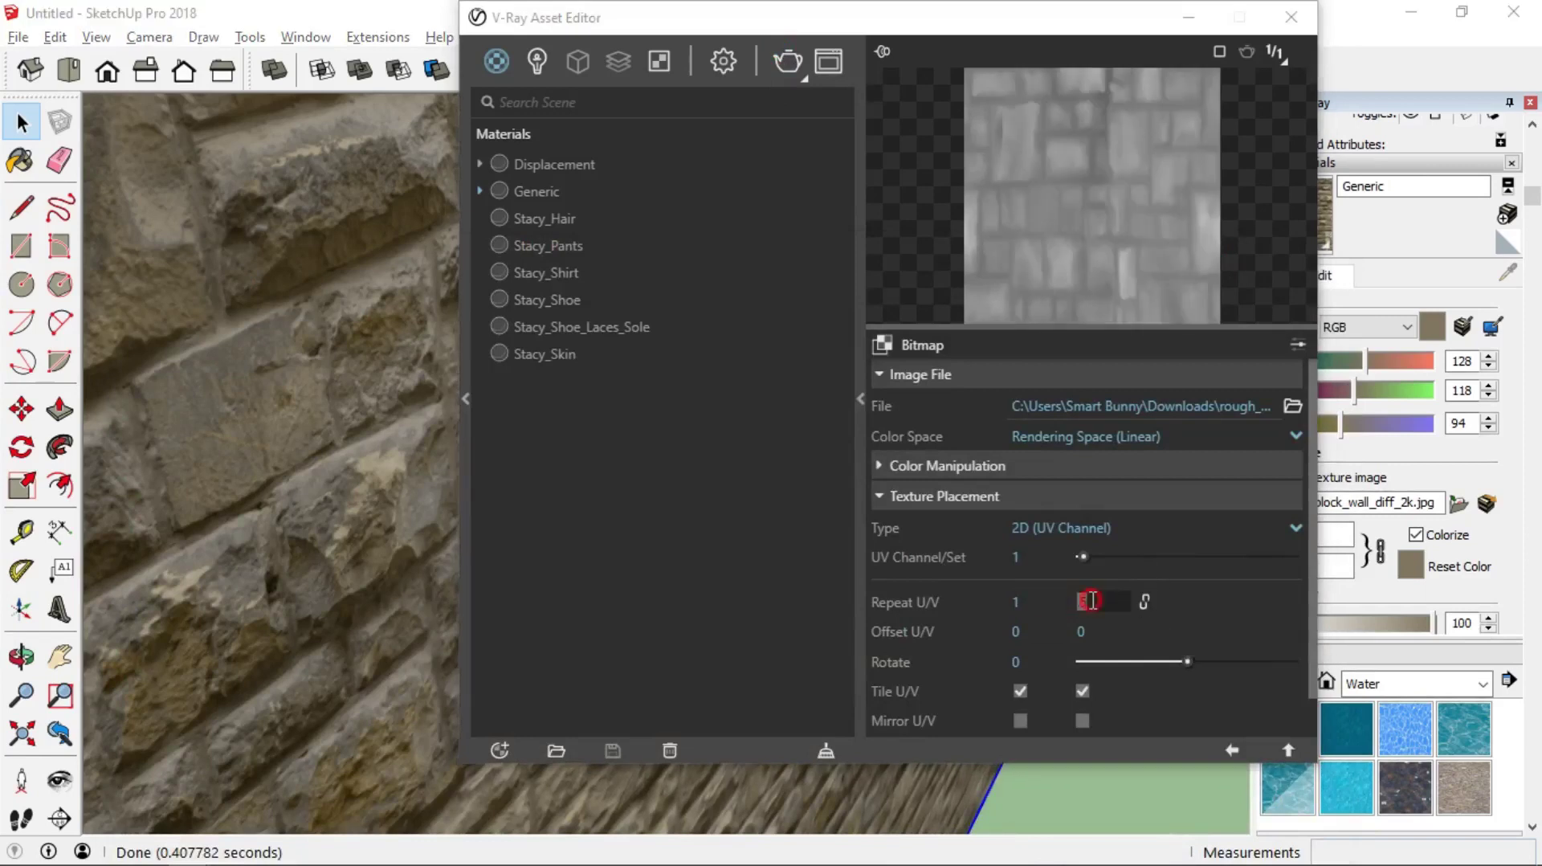
{"action": "type", "text": "1"}
{"action": "left_click", "coordinate": [1289, 750]}
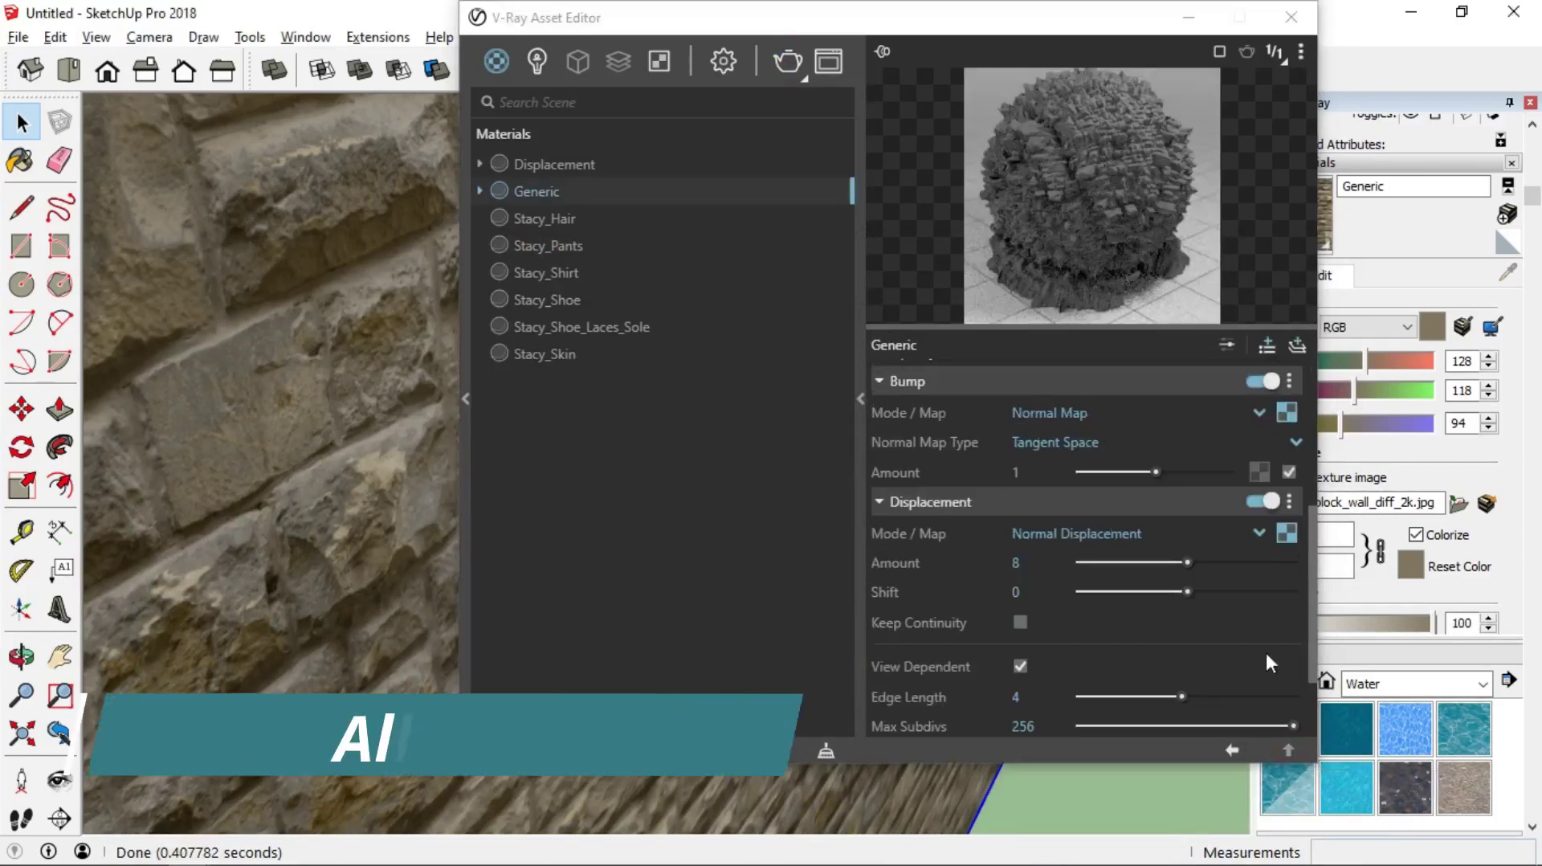
Step: Render the full wall with the Generic material's diffuse texture enabled and its displacement amount reduced to 1.28
{"action": "scroll", "coordinate": [1269, 417], "scroll_direction": "up", "scroll_amount": 4}
{"action": "left_click", "coordinate": [1290, 439]}
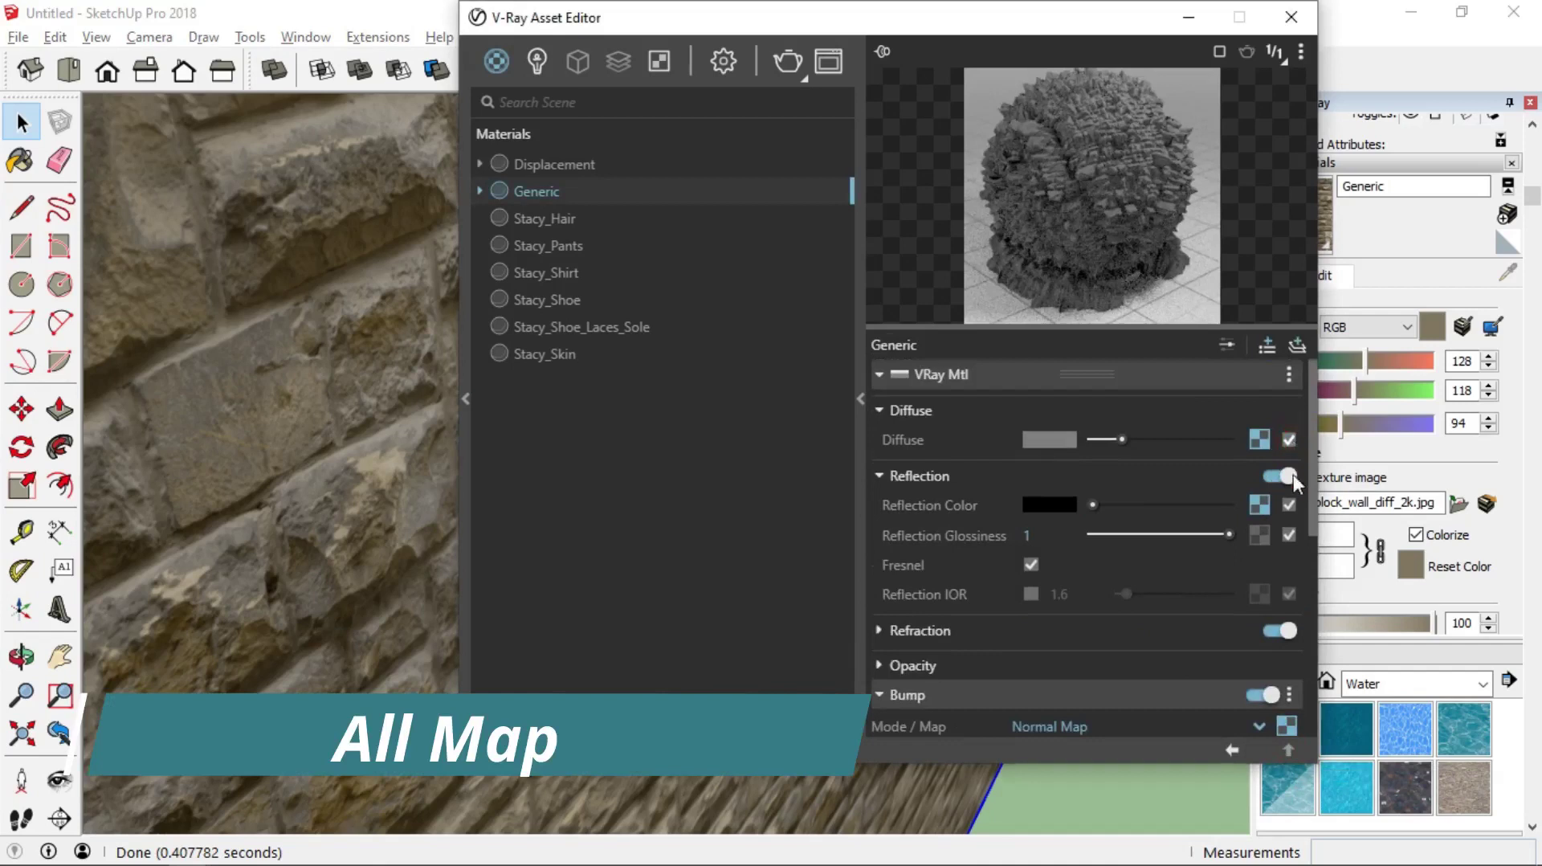
{"action": "scroll", "coordinate": [1273, 506], "scroll_direction": "down", "scroll_amount": 8}
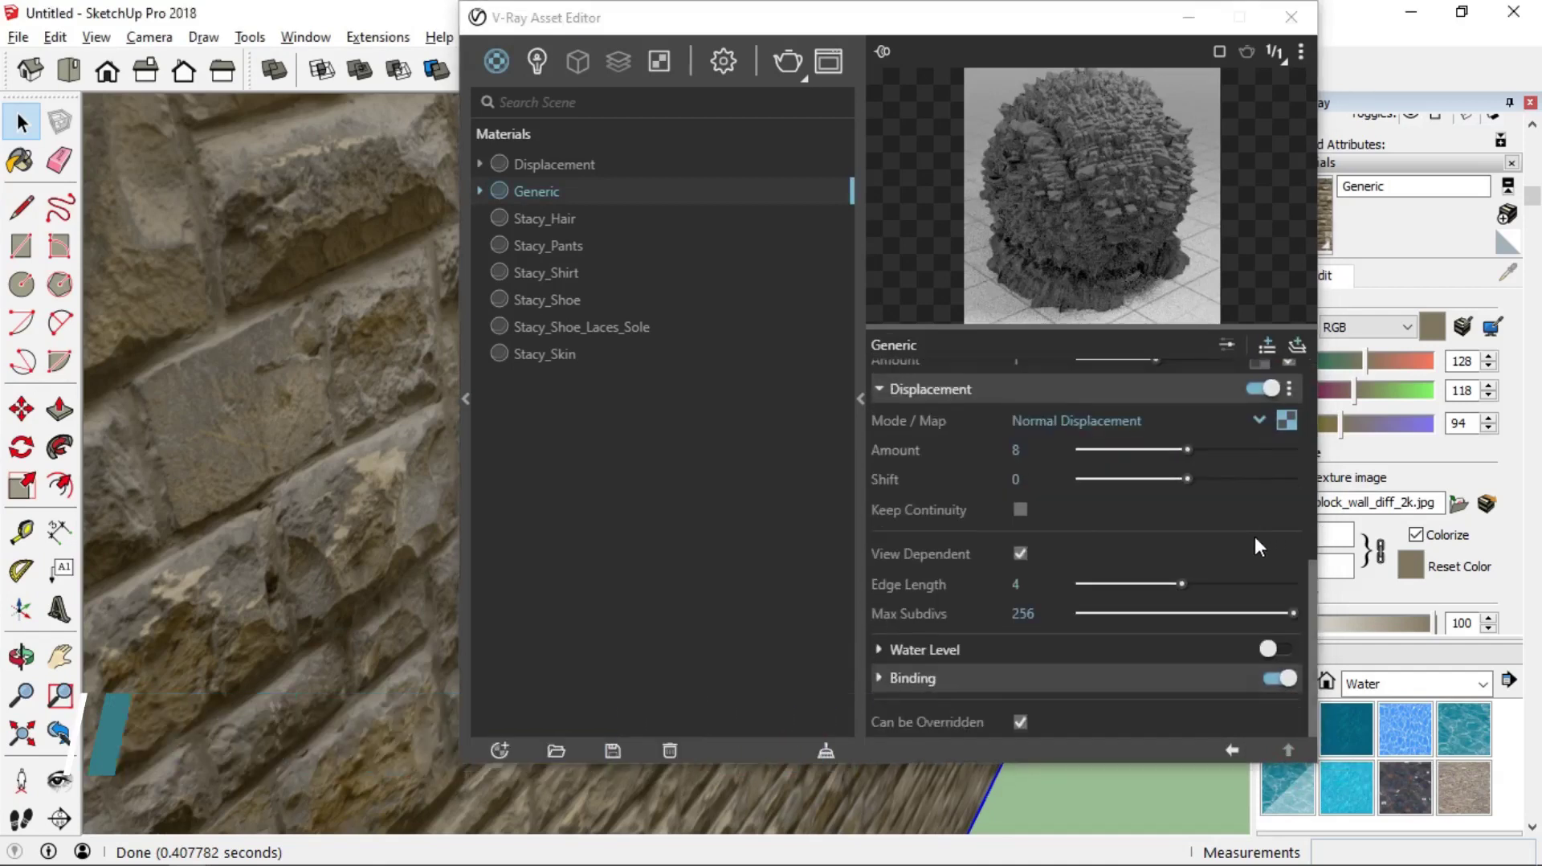
{"action": "scroll", "coordinate": [1257, 537], "scroll_direction": "up", "scroll_amount": 2}
{"action": "mouse_move", "coordinate": [1124, 562]}
{"action": "left_mouse_down"}
{"action": "mouse_move", "coordinate": [1082, 556]}
{"action": "mouse_move", "coordinate": [1097, 562]}
{"action": "left_mouse_up"}
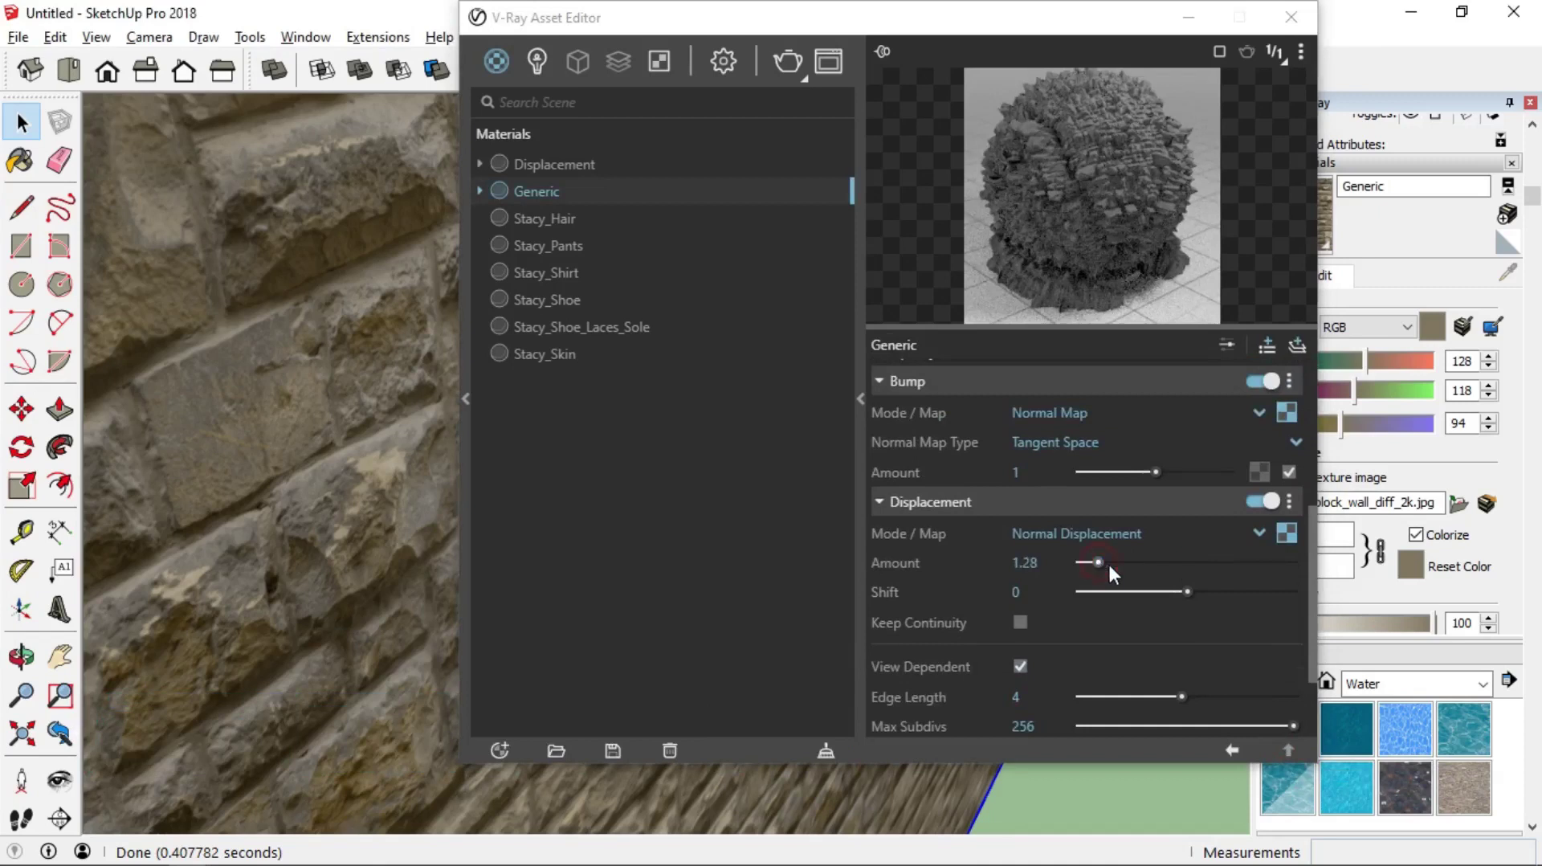
{"action": "scroll", "coordinate": [1221, 567], "scroll_direction": "up", "scroll_amount": 5}
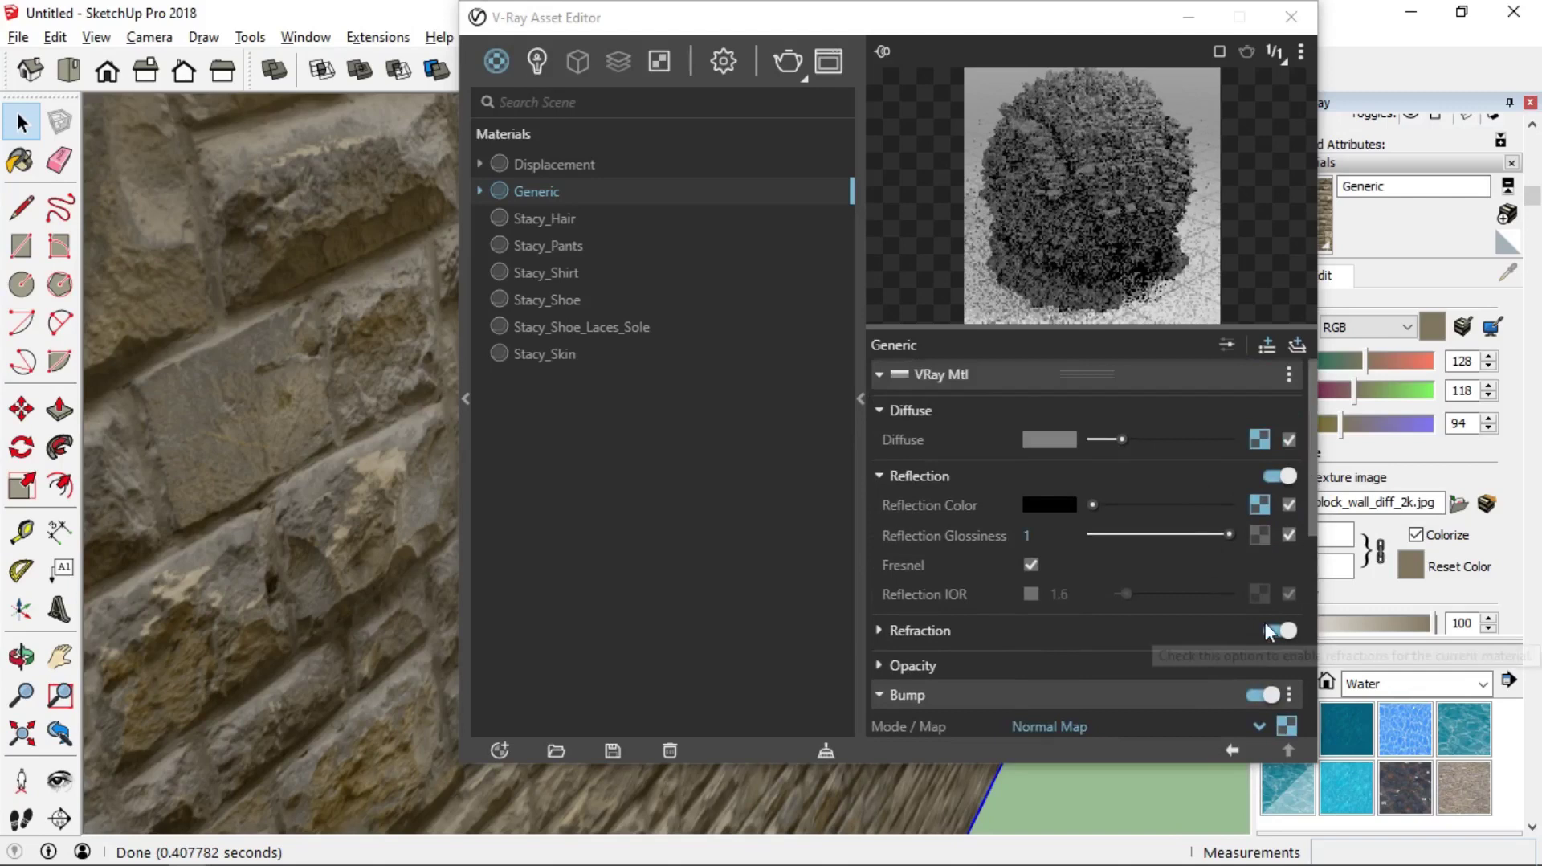
{"action": "left_click", "coordinate": [785, 59]}
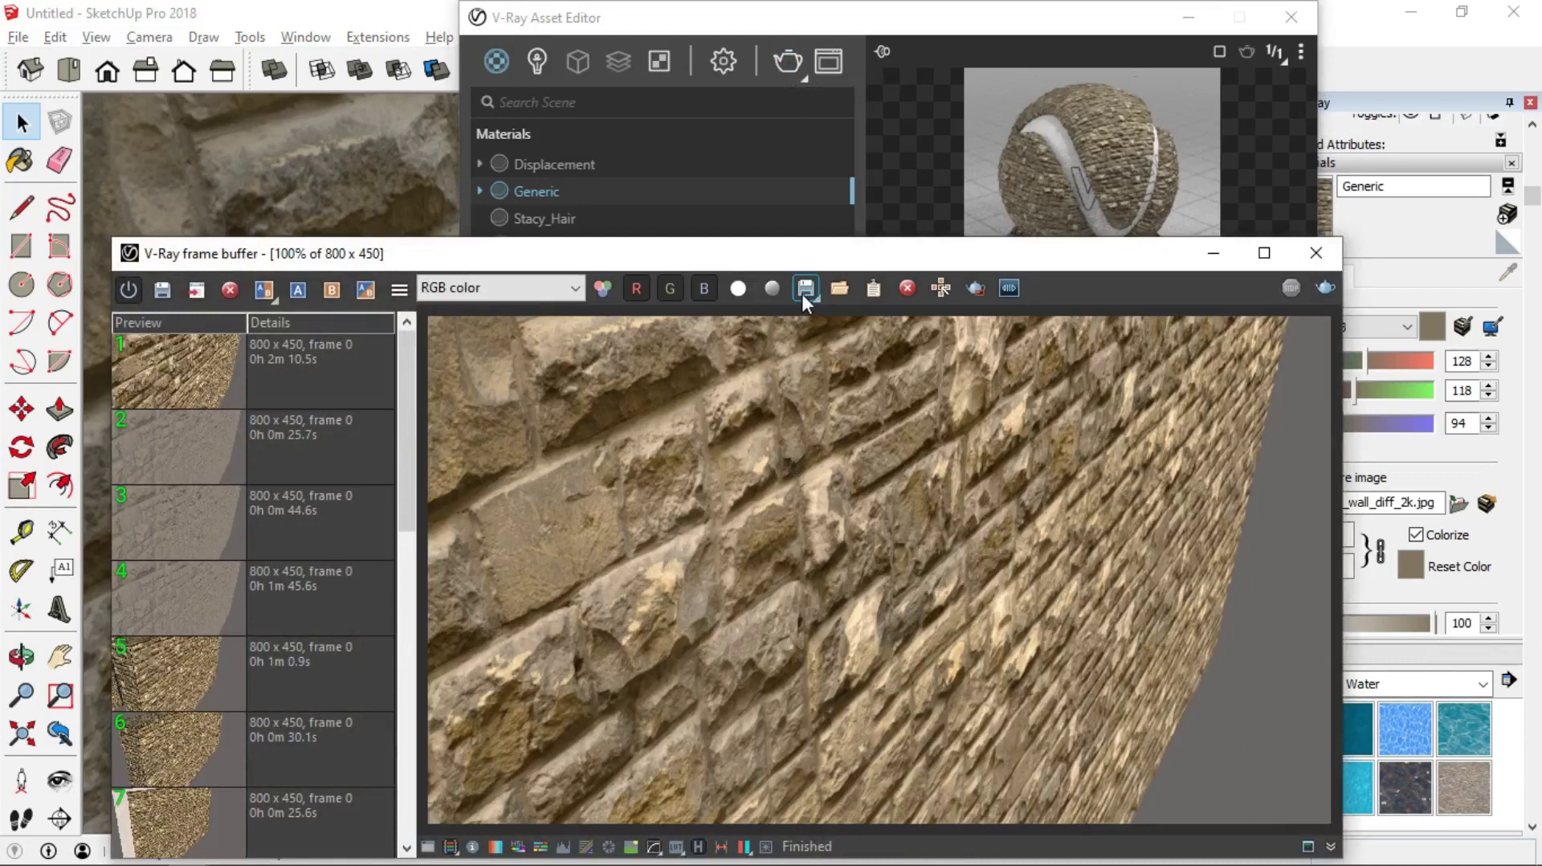
Step: Examine the wall render with the red, green, blue, alpha and monochrome channel views switched on and off
{"action": "left_click", "coordinate": [636, 289]}
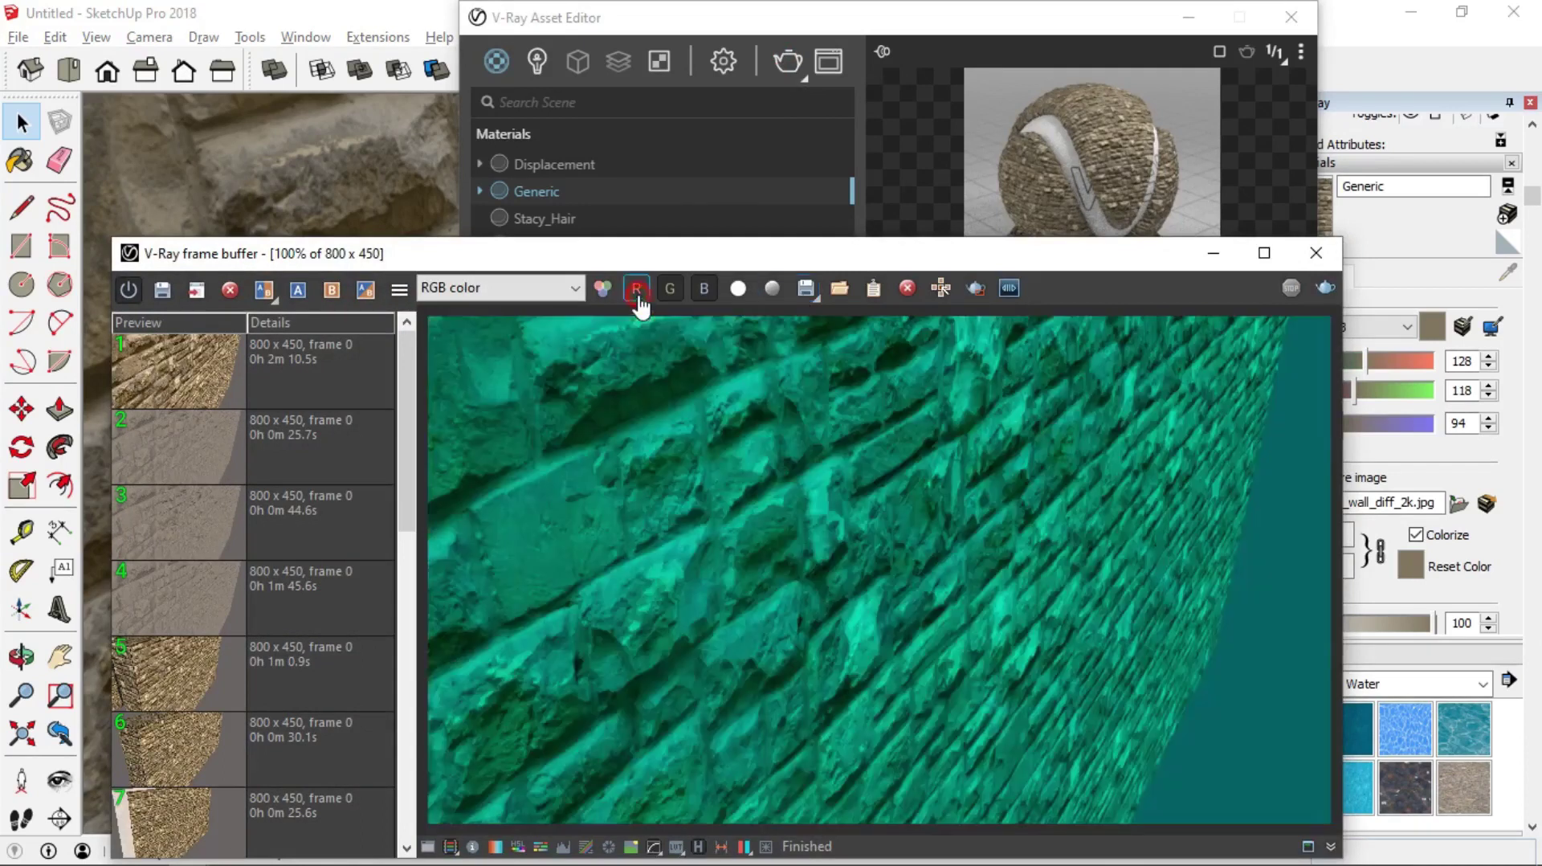
{"action": "left_click", "coordinate": [669, 289]}
{"action": "left_click", "coordinate": [701, 289]}
{"action": "left_click", "coordinate": [636, 289]}
{"action": "left_click", "coordinate": [670, 289]}
{"action": "left_click", "coordinate": [701, 289]}
{"action": "left_click", "coordinate": [737, 289]}
{"action": "left_click", "coordinate": [747, 293]}
{"action": "left_click", "coordinate": [770, 291]}
{"action": "left_click", "coordinate": [770, 291]}
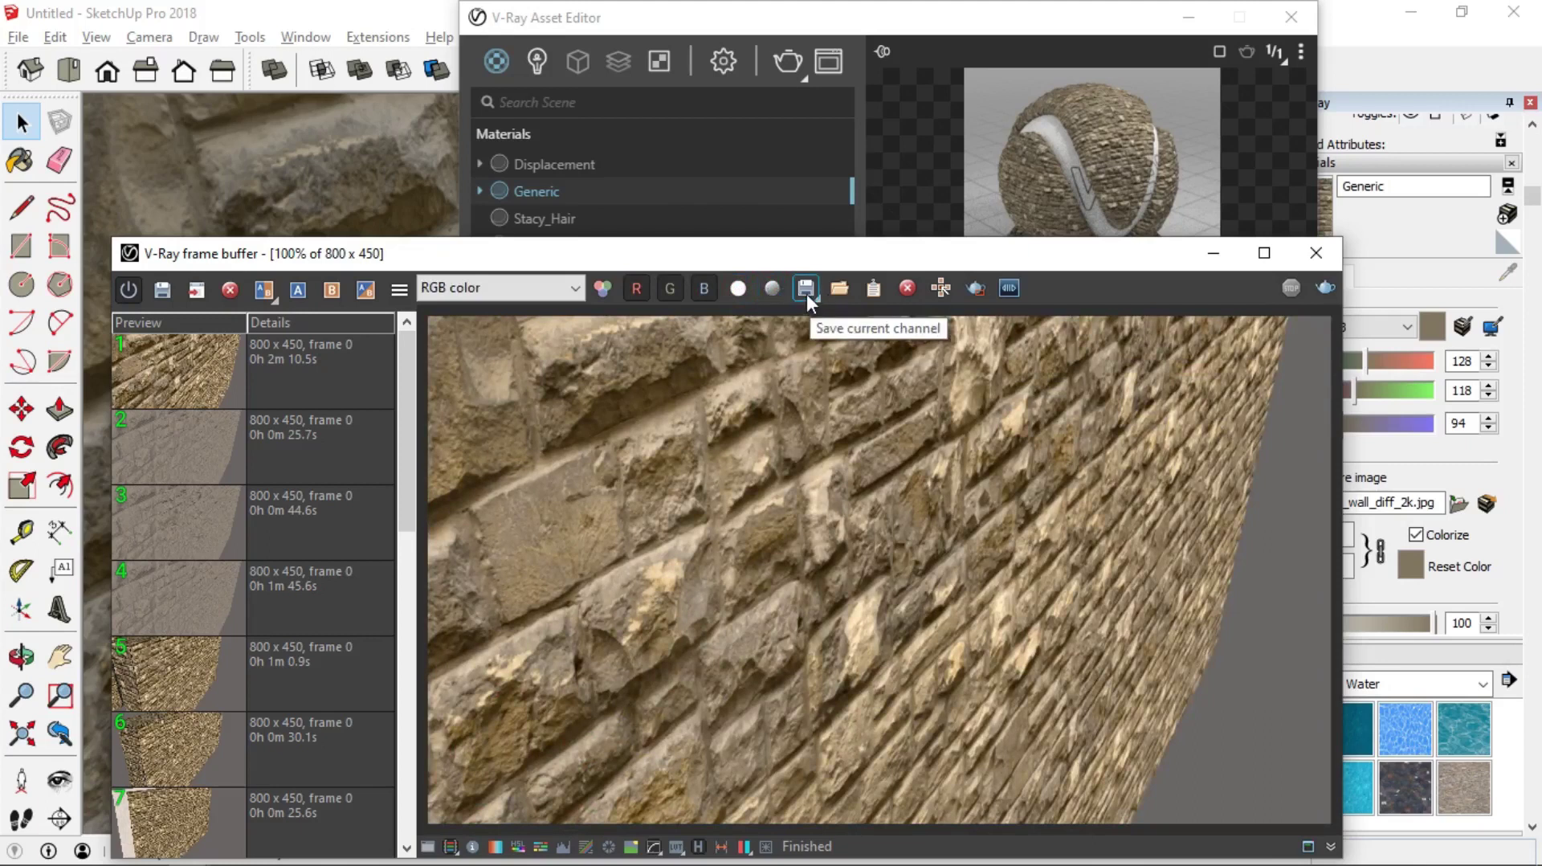
Step: Save the wall render to the Desktop as a Portable Network Graphics image named walll
{"action": "left_click", "coordinate": [803, 289]}
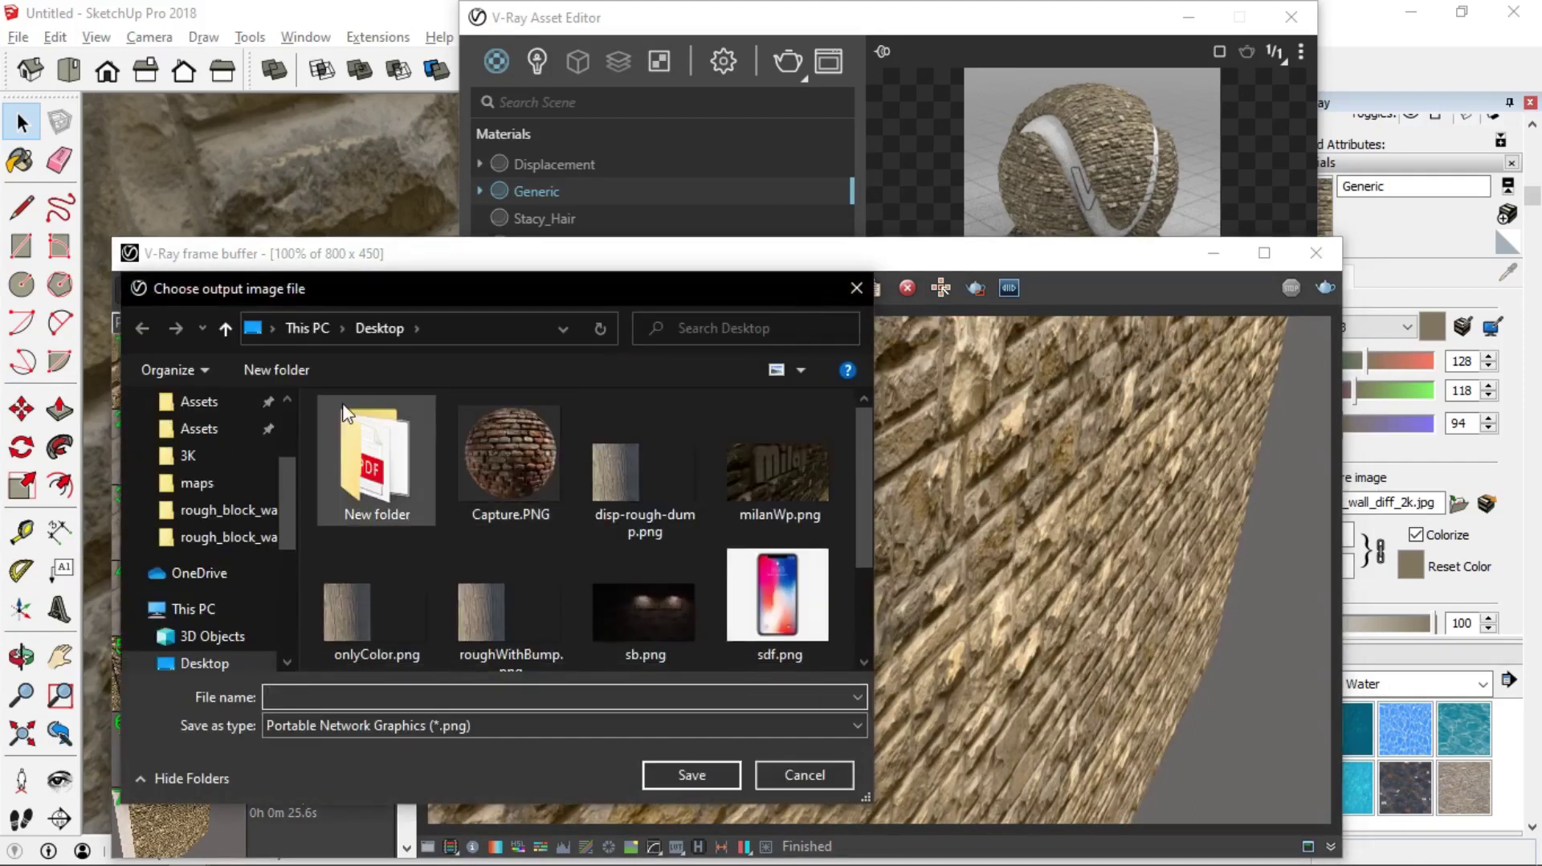
{"action": "type", "text": "walll"}
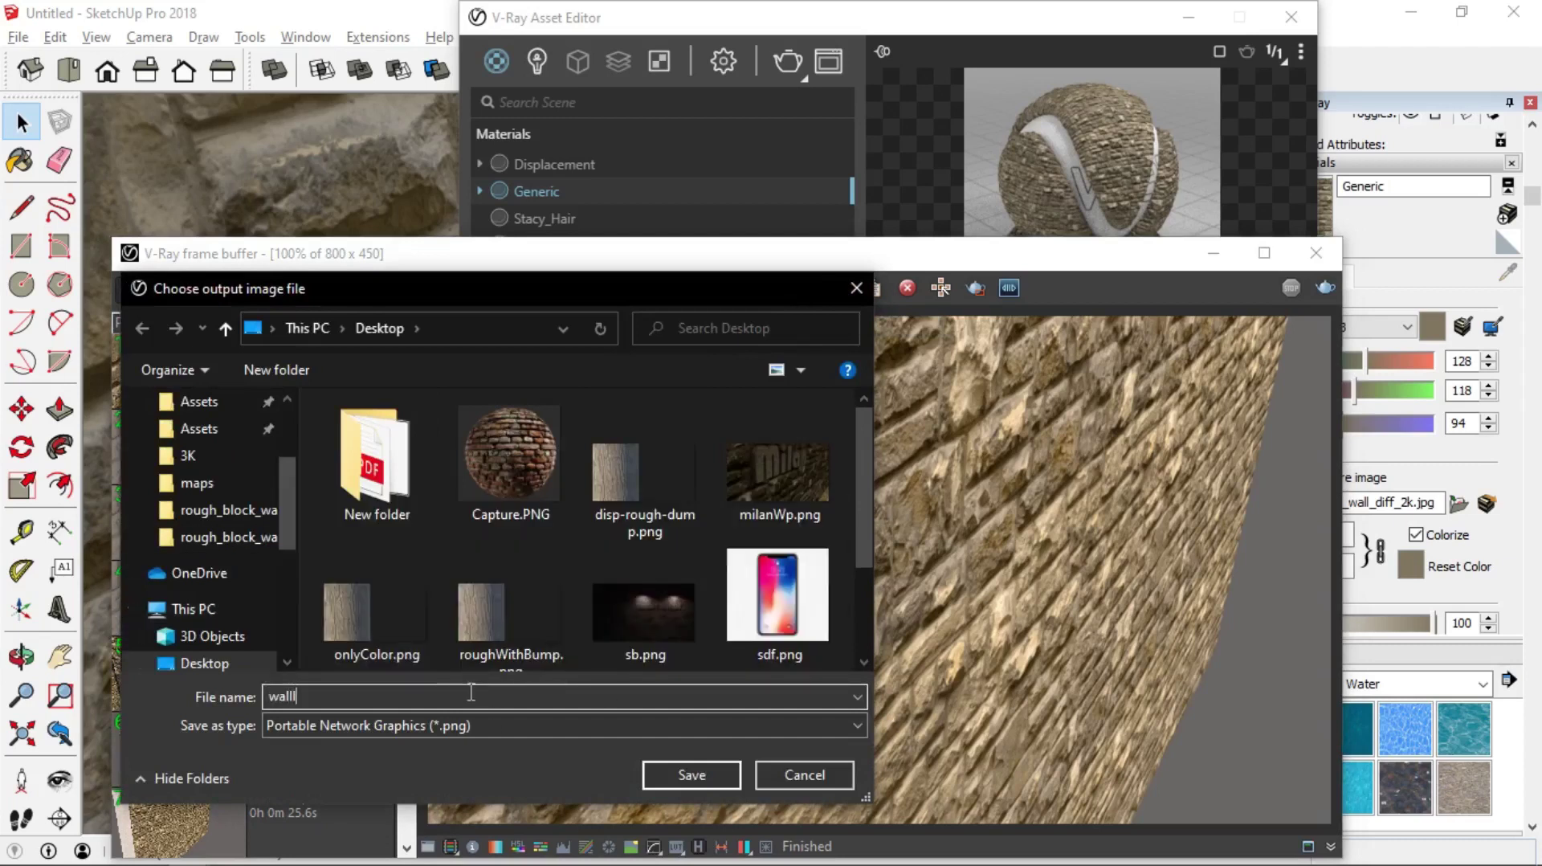
{"action": "left_click", "coordinate": [615, 724]}
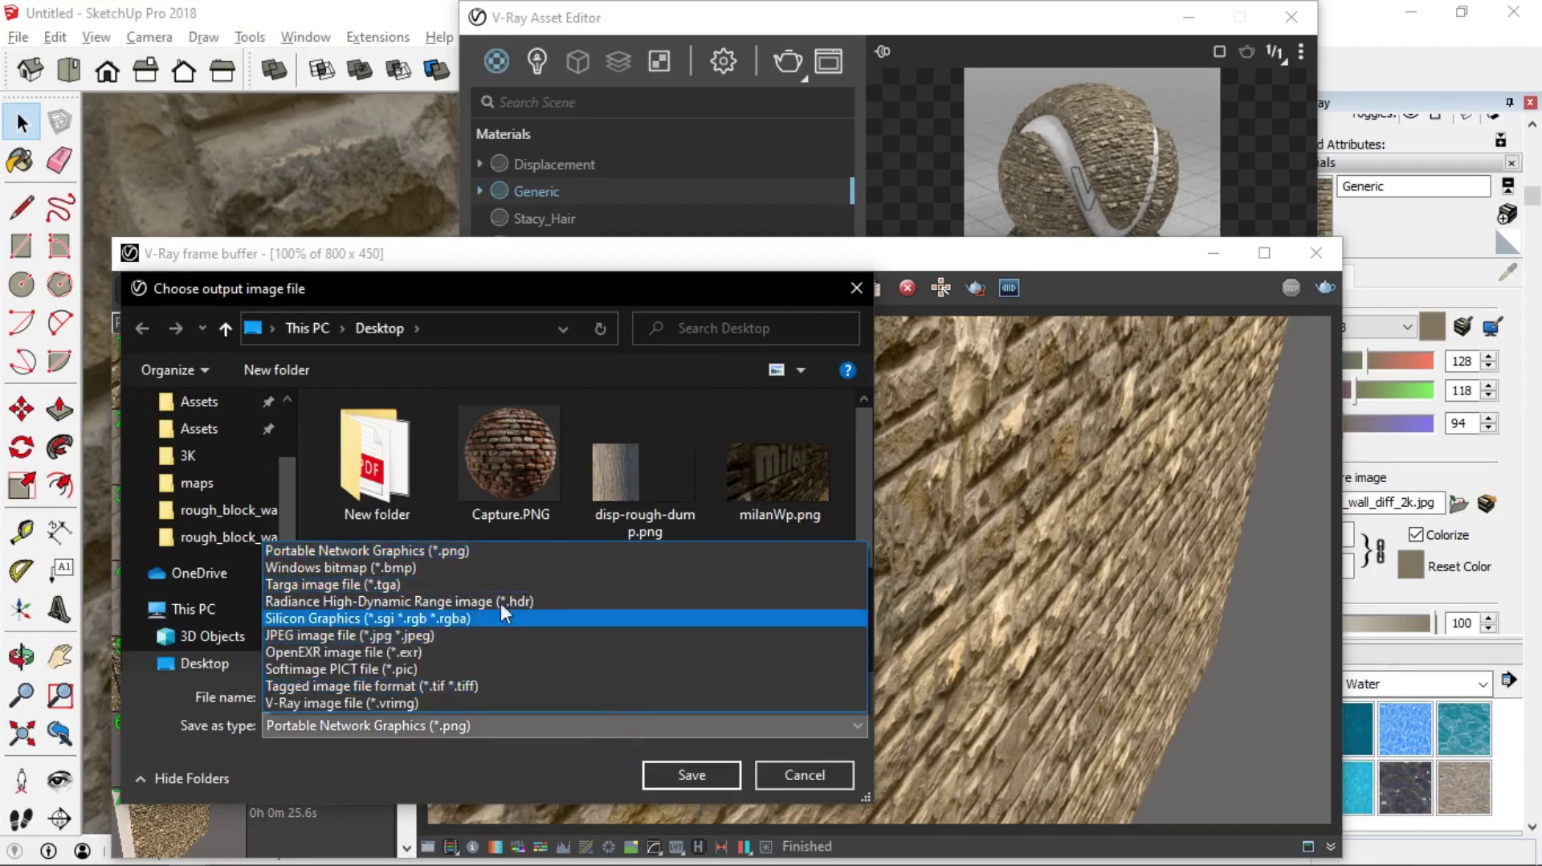
{"action": "left_click", "coordinate": [495, 551]}
{"action": "left_click", "coordinate": [682, 773]}
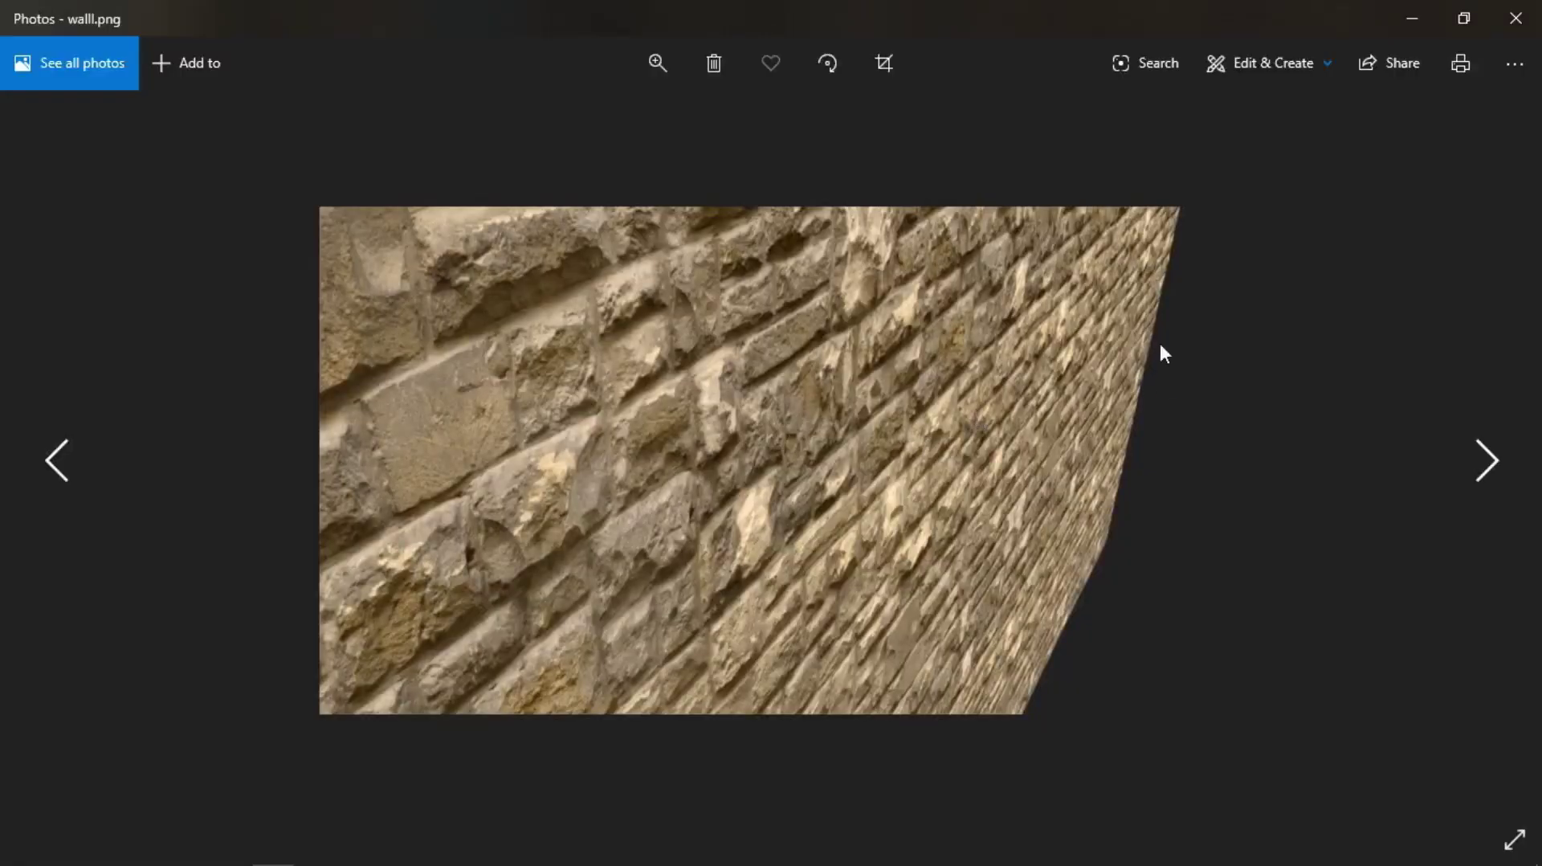
Step: Switch back to SketchUp and open V-Ray's Render Output settings to review the image width and height
{"action": "key", "text": "alt+Tab"}
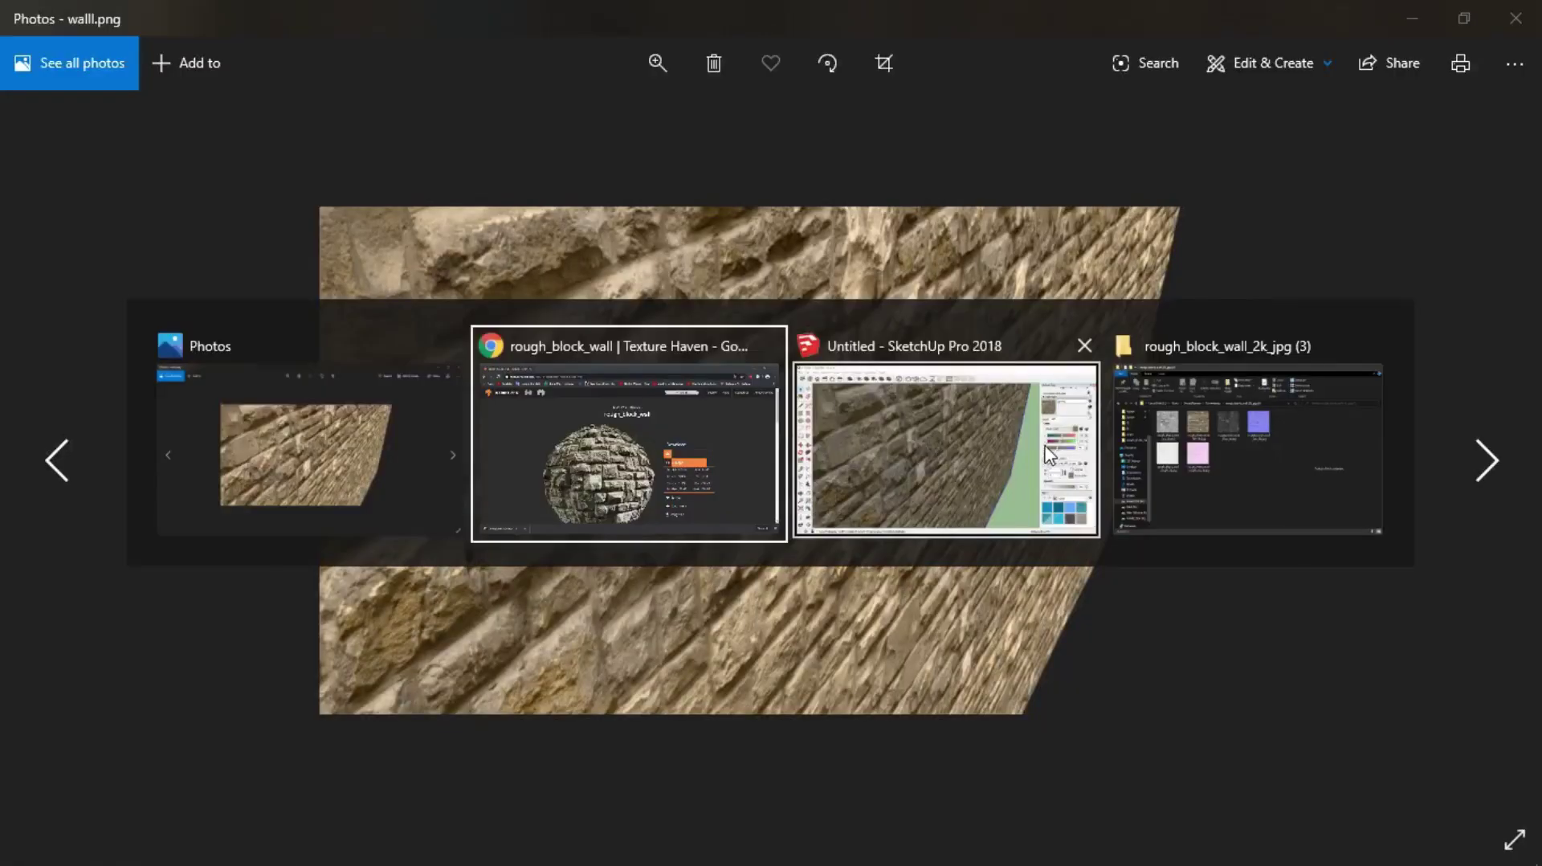
{"action": "left_click", "coordinate": [908, 393]}
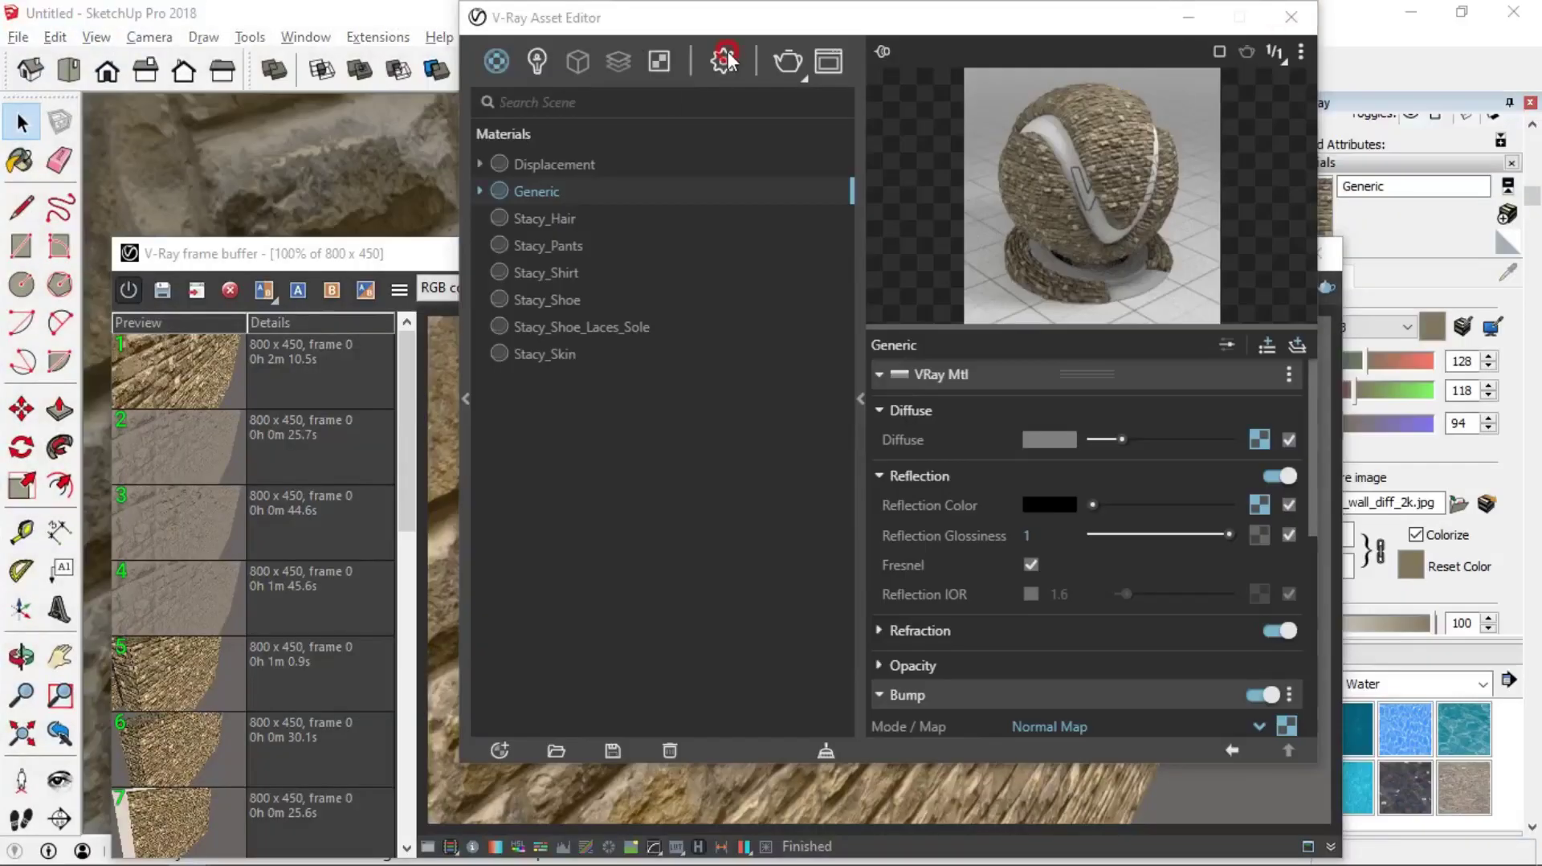
{"action": "left_click", "coordinate": [723, 61]}
{"action": "scroll", "coordinate": [683, 457], "scroll_direction": "down", "scroll_amount": 3}
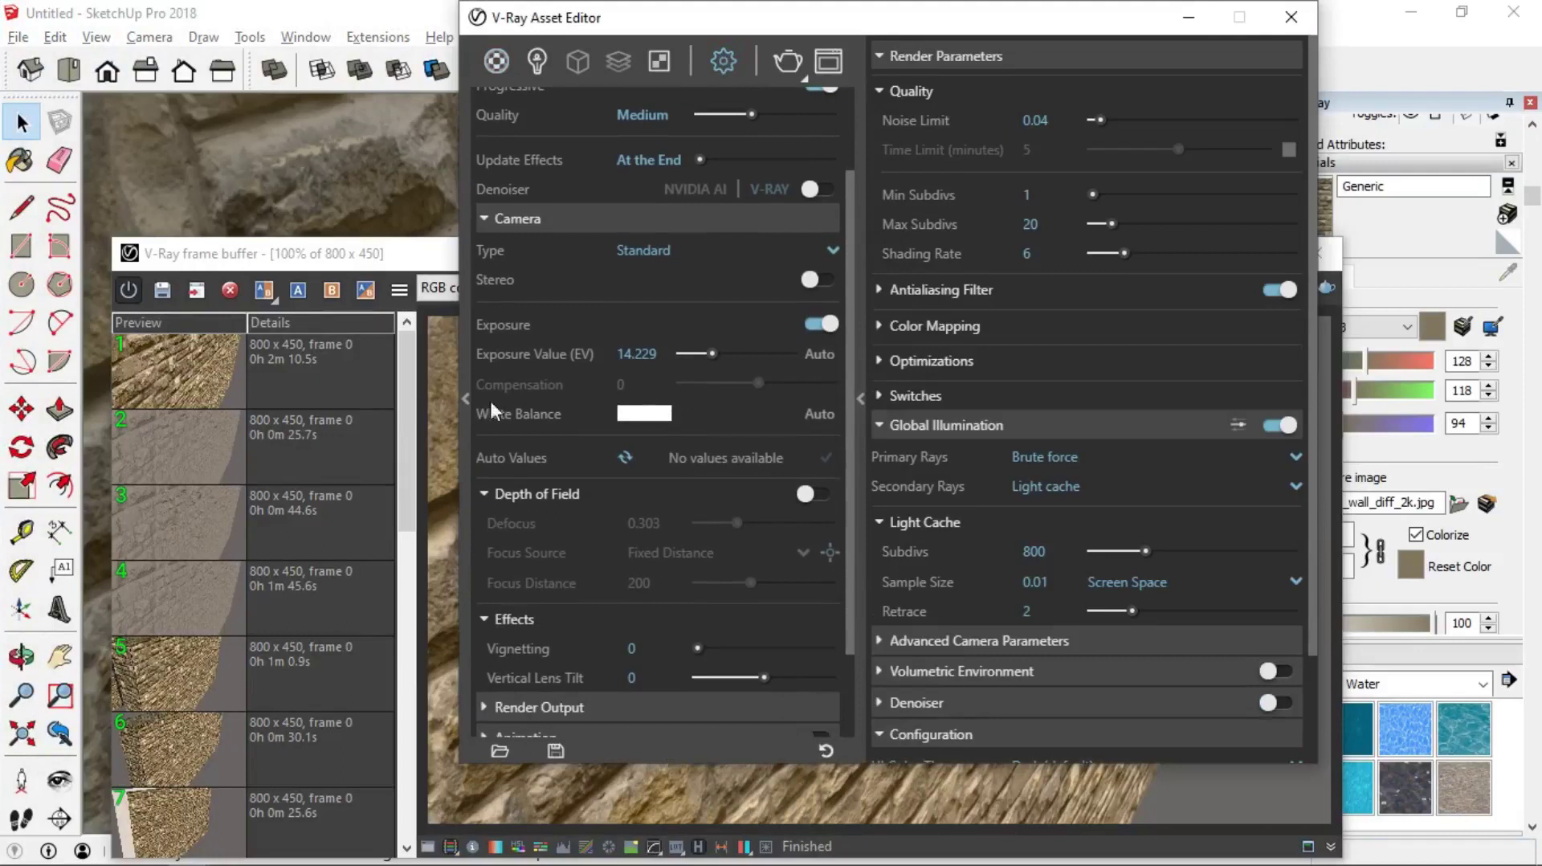
{"action": "scroll", "coordinate": [514, 522], "scroll_direction": "down", "scroll_amount": 3}
{"action": "left_click", "coordinate": [554, 597]}
{"action": "scroll", "coordinate": [558, 597], "scroll_direction": "down", "scroll_amount": 2}
{"action": "left_click", "coordinate": [642, 502]}
{"action": "left_click", "coordinate": [711, 501]}
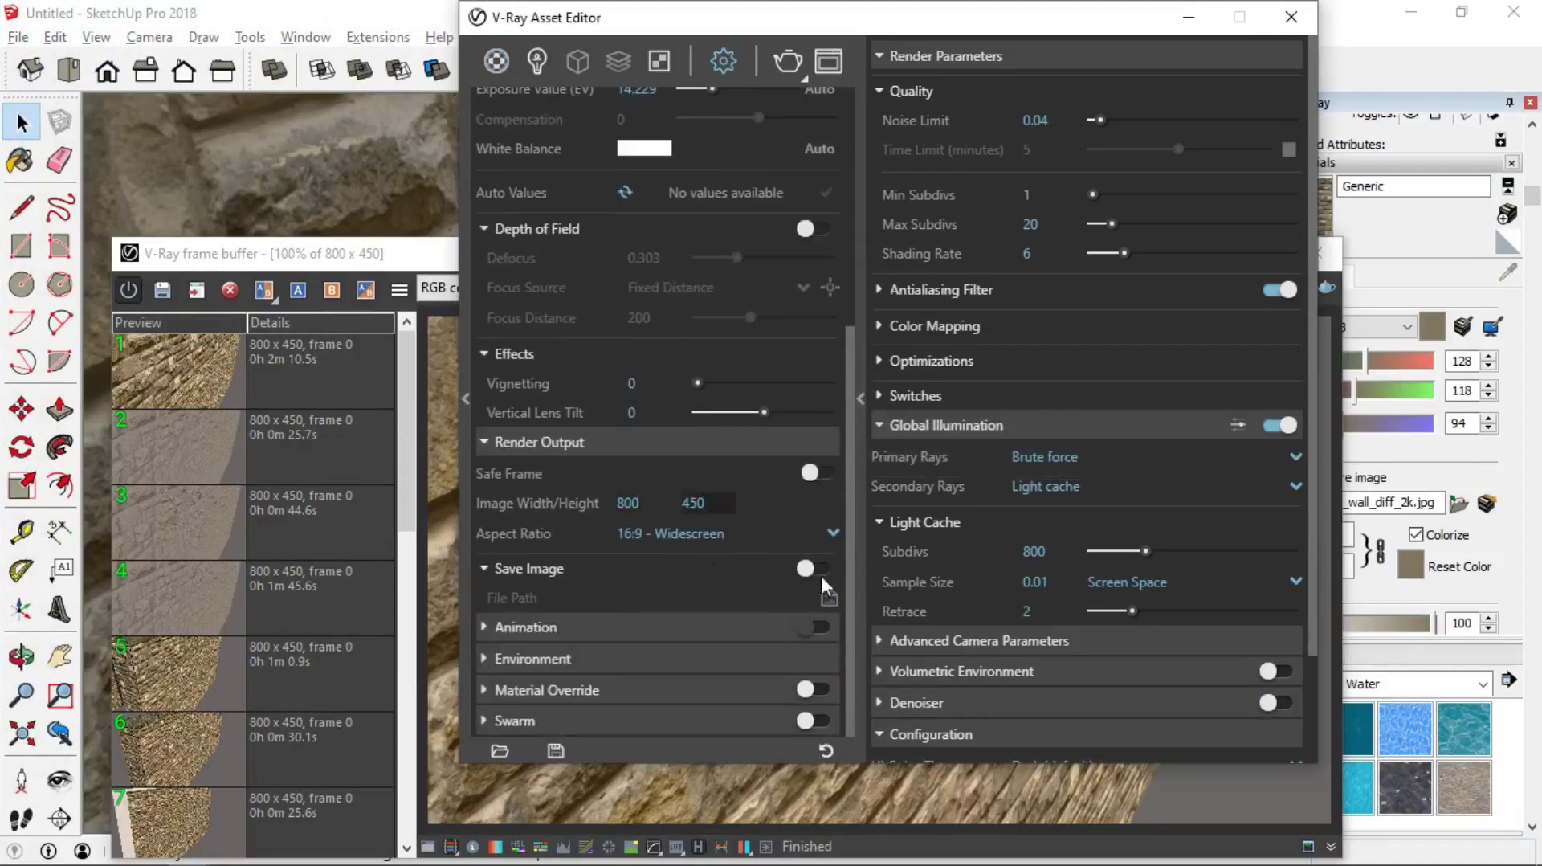